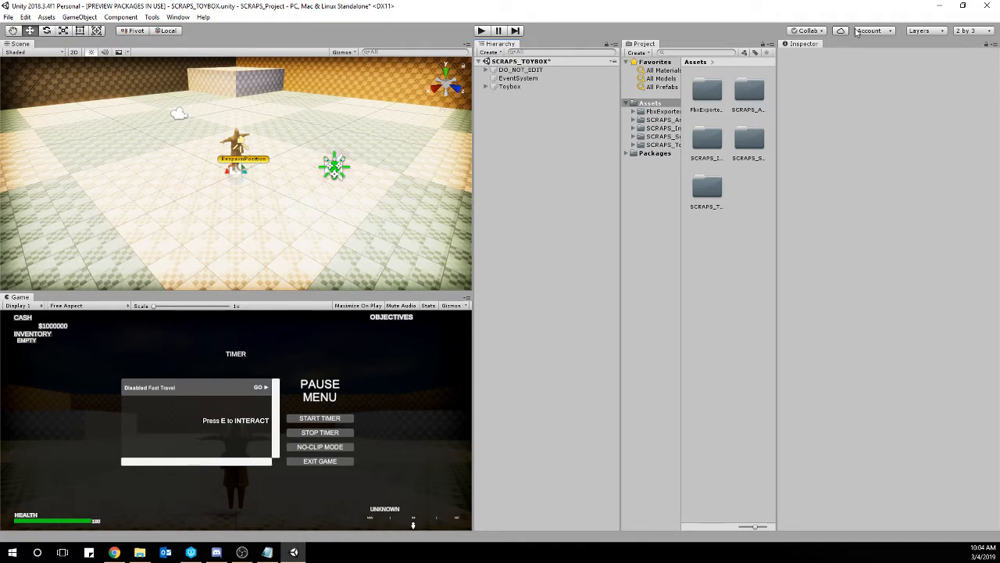
{"action": "left_click", "coordinate": [973, 33]}
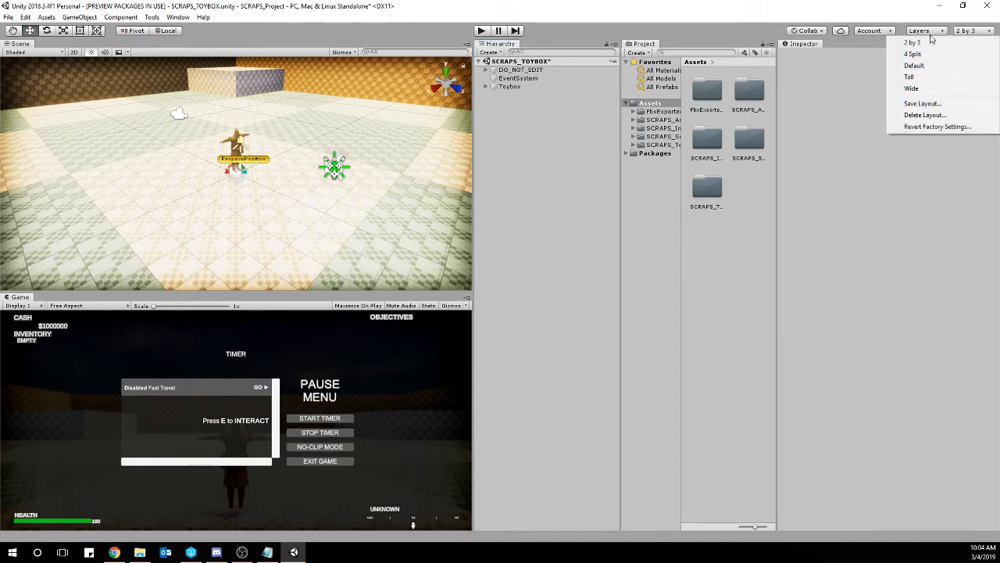
{"action": "left_click", "coordinate": [913, 201]}
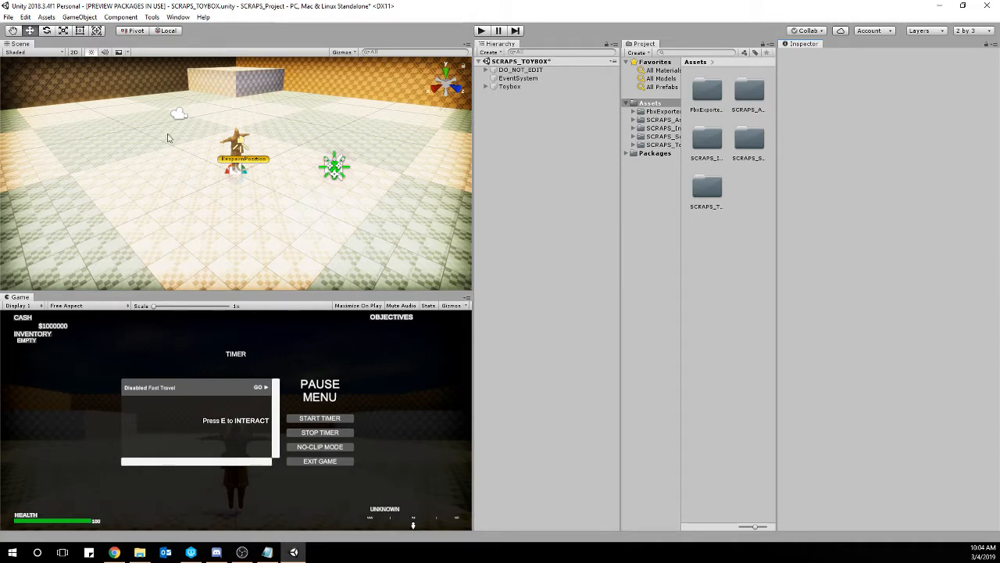
{"action": "right_click_drag", "start_coordinate": [167, 137], "coordinate": [297, 234]}
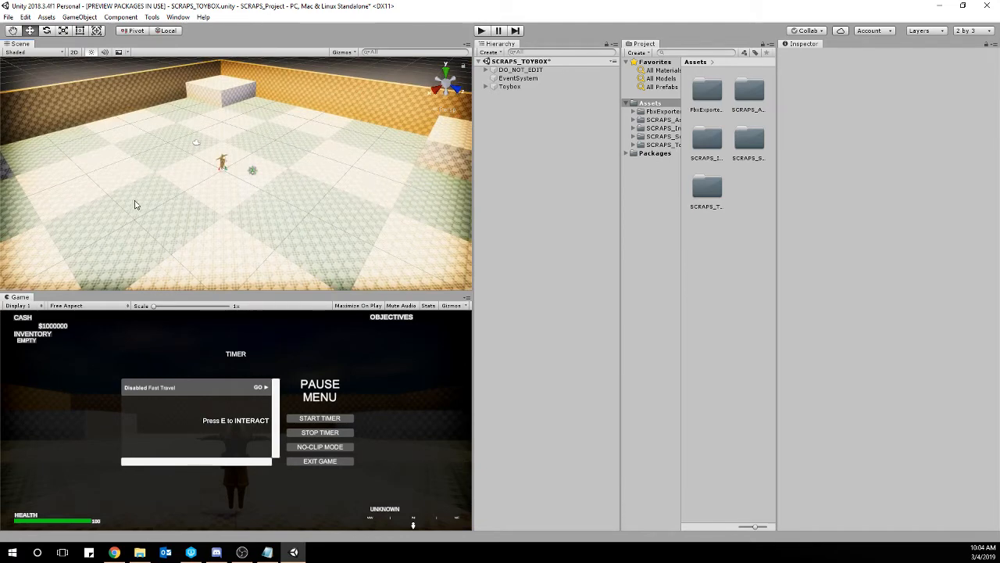
{"action": "left_click", "coordinate": [219, 104]}
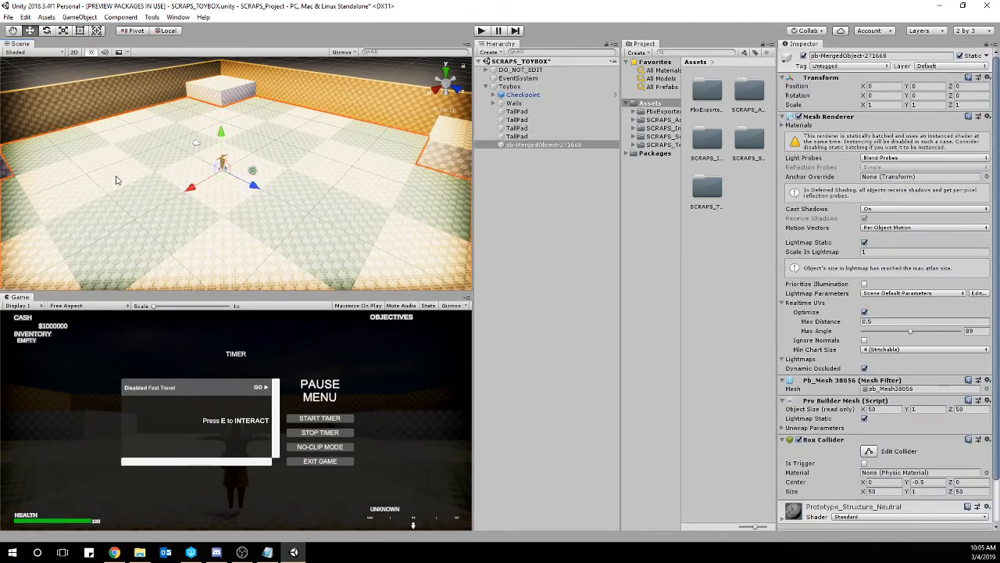
{"action": "left_click", "coordinate": [381, 63]}
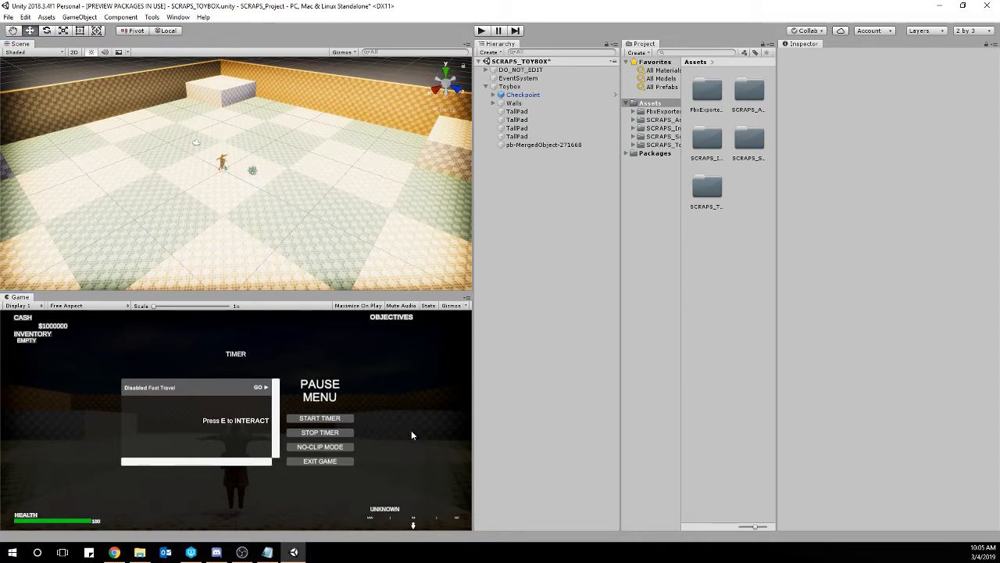
Play-test the SCRAPS_TOYBOX scene by walking the character around, pause the game, and stop play mode.
{"action": "left_click", "coordinate": [480, 32]}
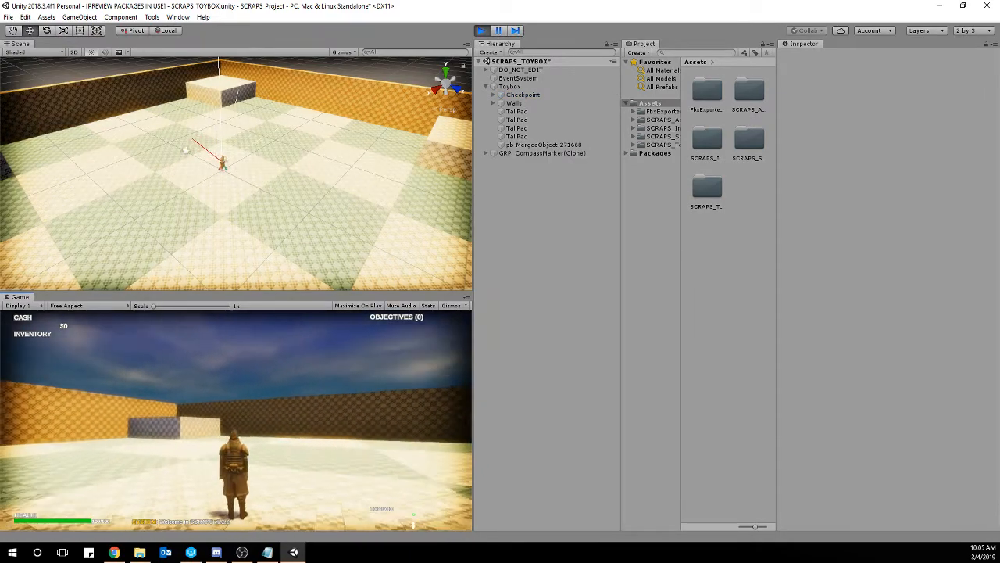
{"action": "key", "text": "w"}
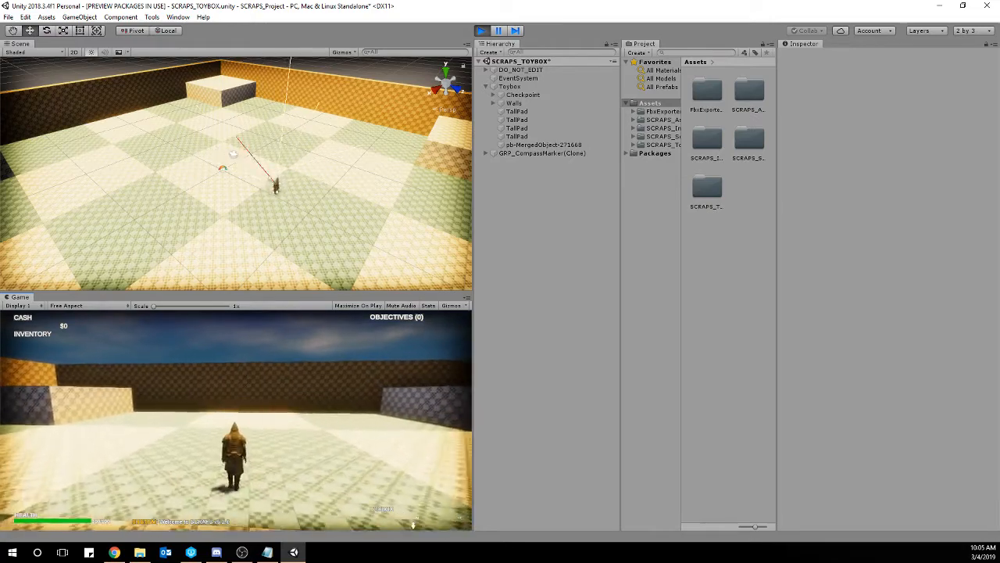
{"action": "key", "text": "w"}
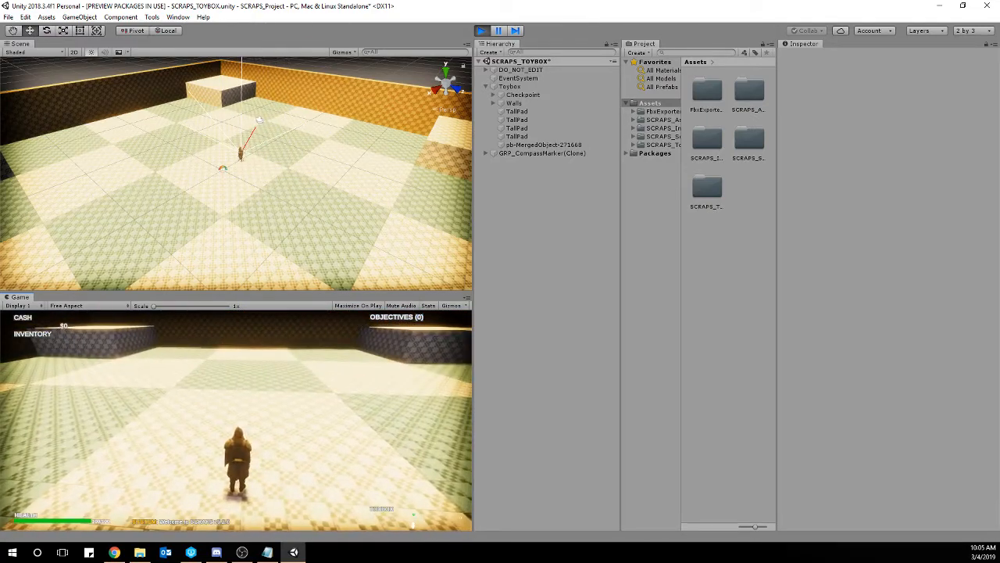
{"action": "key", "text": "Escape"}
{"action": "left_click", "coordinate": [482, 31]}
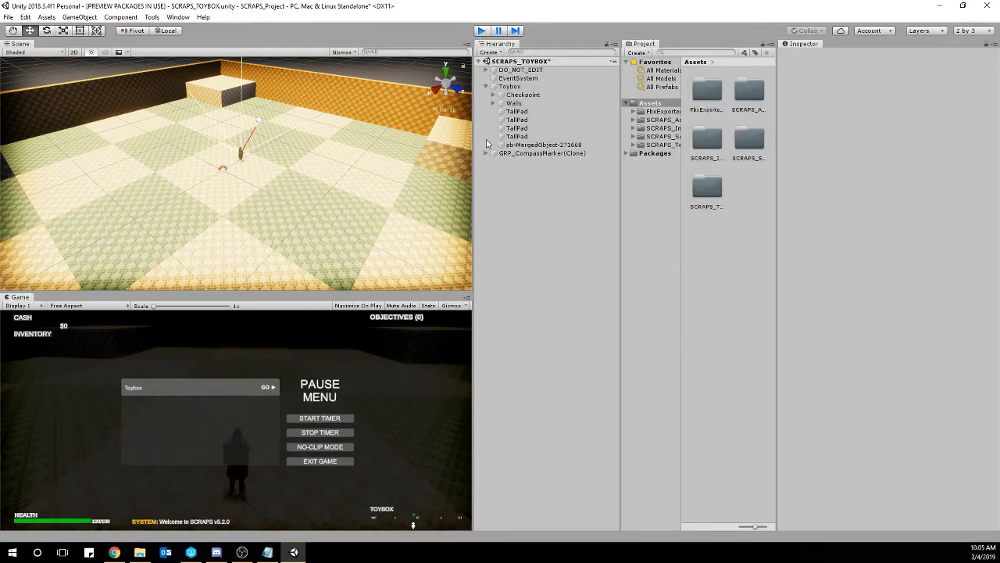
Collapse the Toybox object in the scene hierarchy while keeping the SCRAPS_TOYBOX scene expanded.
{"action": "left_click", "coordinate": [479, 61]}
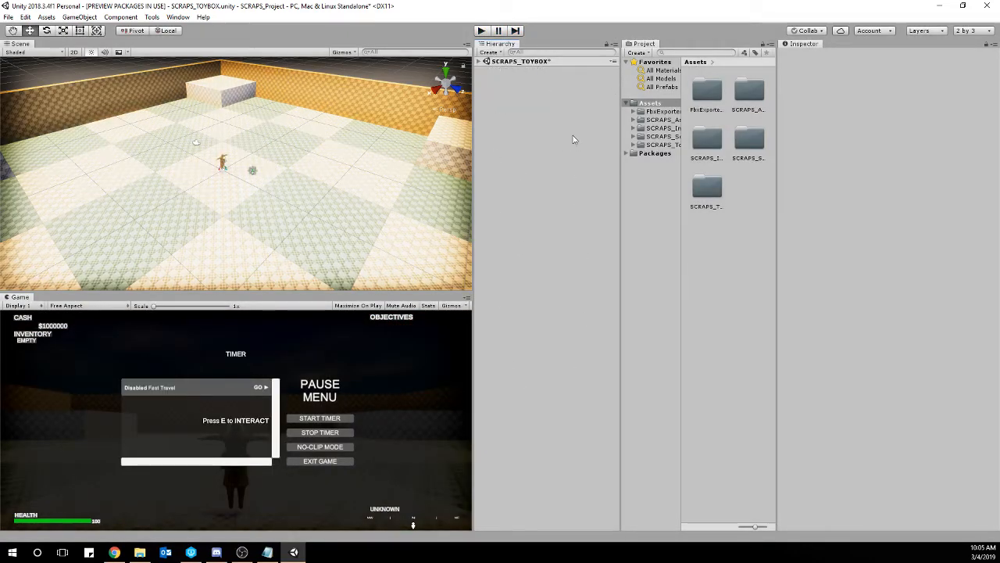
{"action": "left_click", "coordinate": [480, 62]}
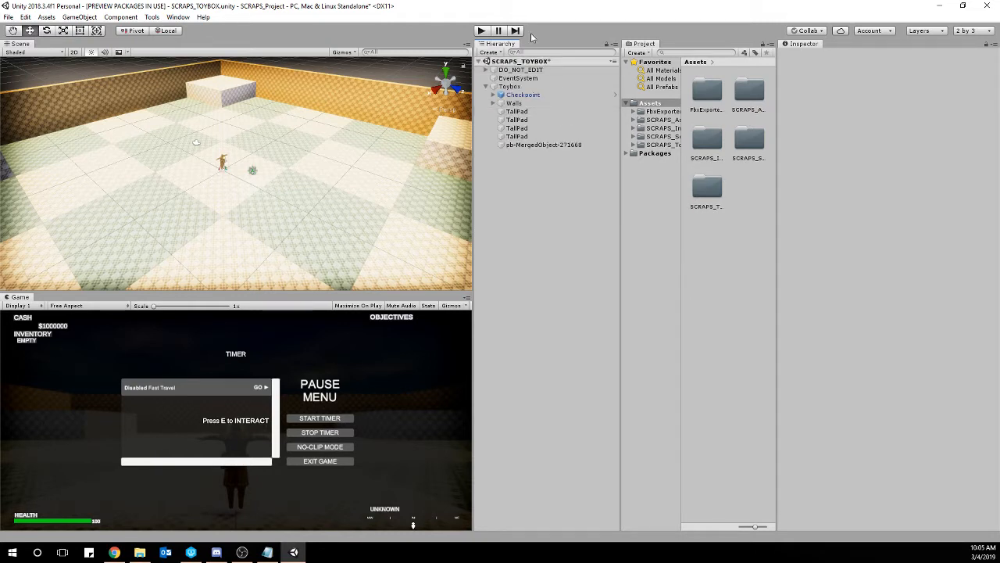
{"action": "left_click", "coordinate": [485, 86]}
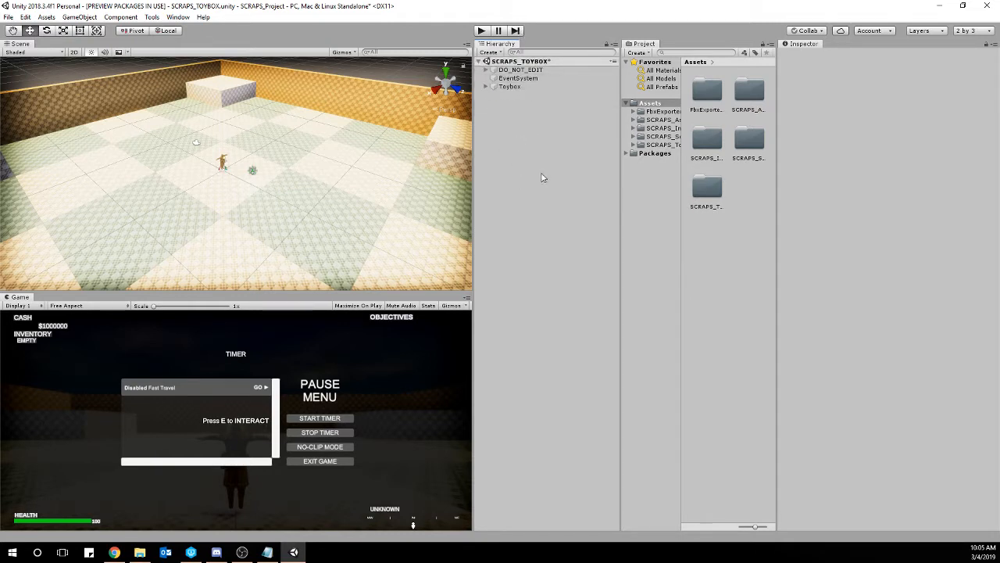
{"action": "right_click_drag", "start_coordinate": [252, 145], "coordinate": [123, 221]}
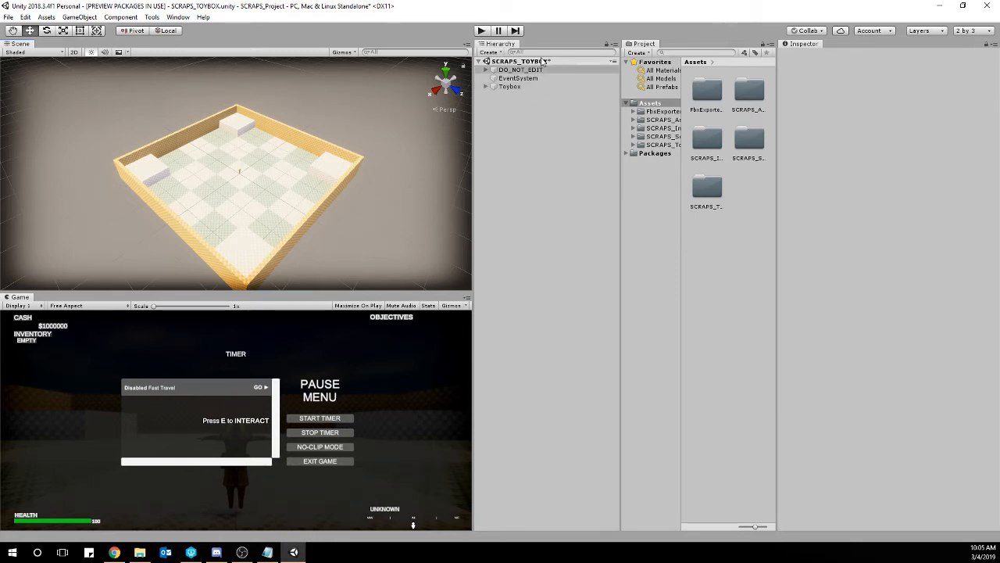
{"action": "right_click_drag", "start_coordinate": [343, 184], "coordinate": [552, 180]}
{"action": "key", "text": "w"}
{"action": "key", "text": "w"}
{"action": "key", "text": "a"}
{"action": "key", "text": "a"}
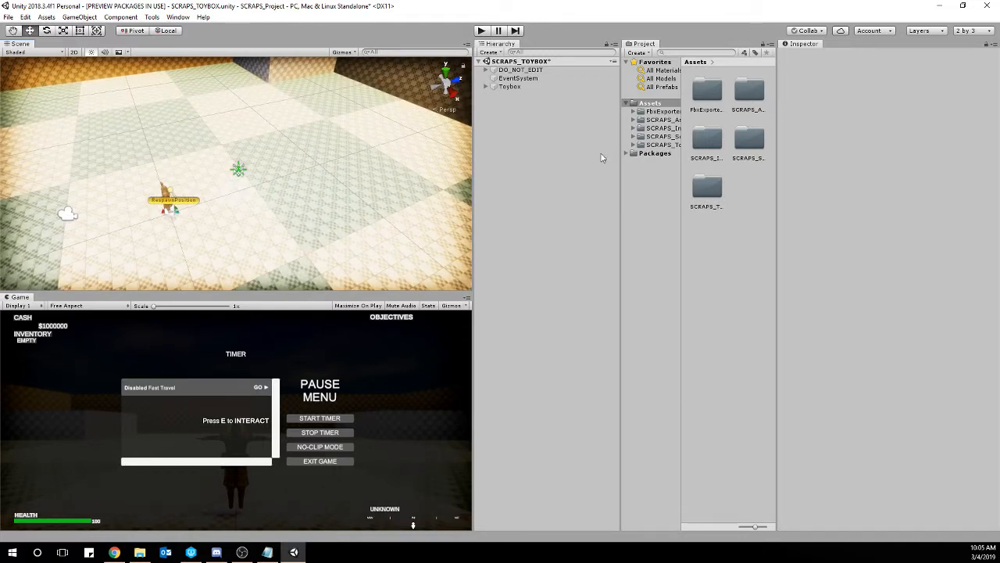
Widen the Project window and its folder tree, and show the contents of the SCRAPS_Scenes folder.
{"action": "mouse_move", "coordinate": [619, 167]}
{"action": "left_mouse_down"}
{"action": "mouse_move", "coordinate": [584, 166]}
{"action": "mouse_move", "coordinate": [600, 166]}
{"action": "left_mouse_up"}
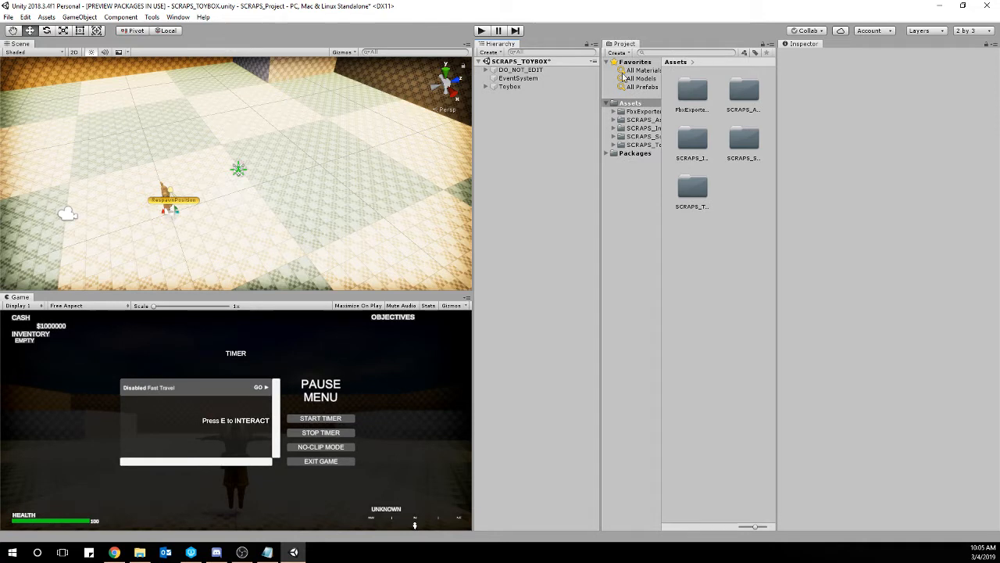
{"action": "left_click_drag", "start_coordinate": [661, 130], "coordinate": [684, 130]}
{"action": "left_click", "coordinate": [653, 137]}
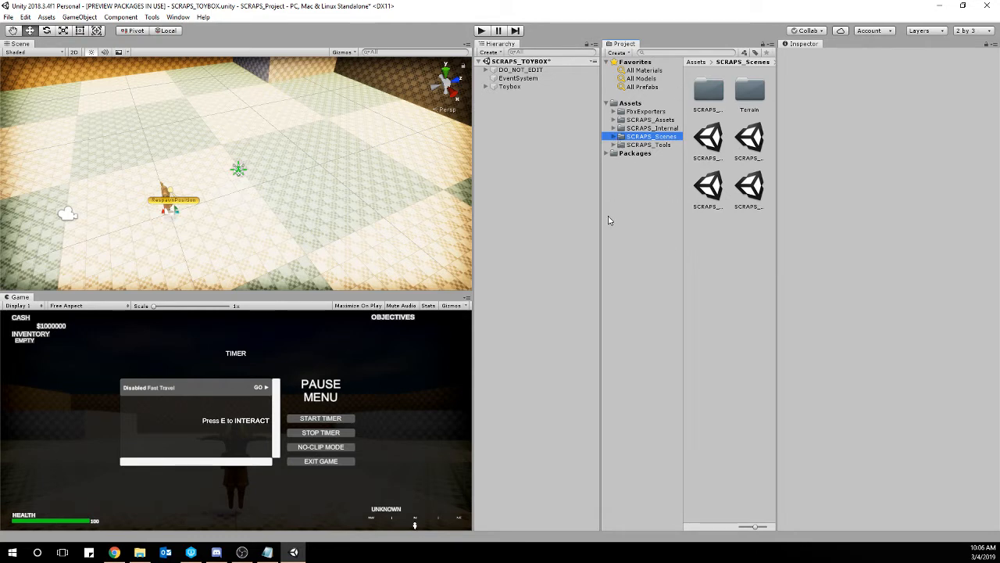
Switch the Project window to One Column Layout and expand the SCRAPS_Scenes folder.
{"action": "left_click", "coordinate": [770, 44]}
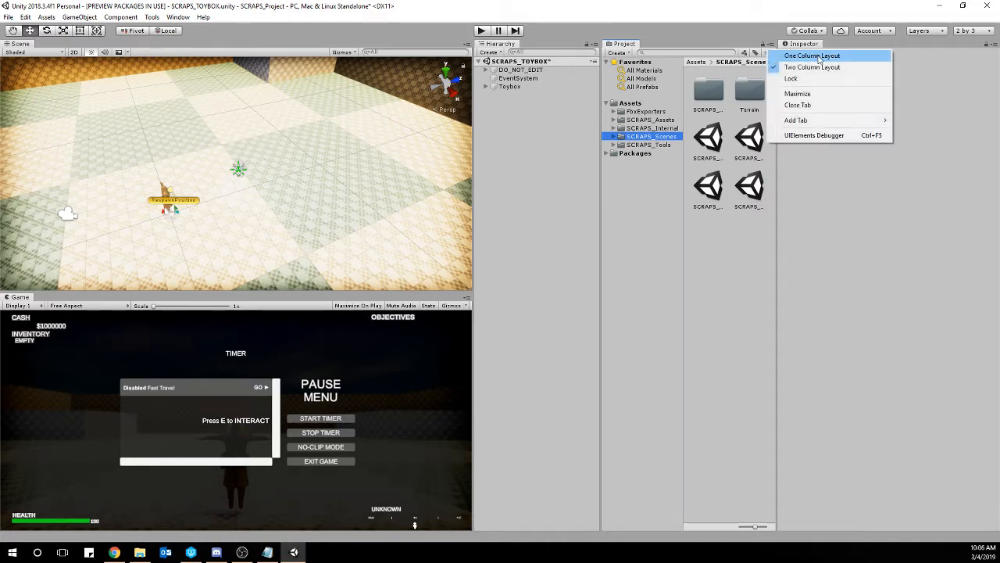
{"action": "left_click", "coordinate": [819, 59]}
{"action": "left_click", "coordinate": [613, 100]}
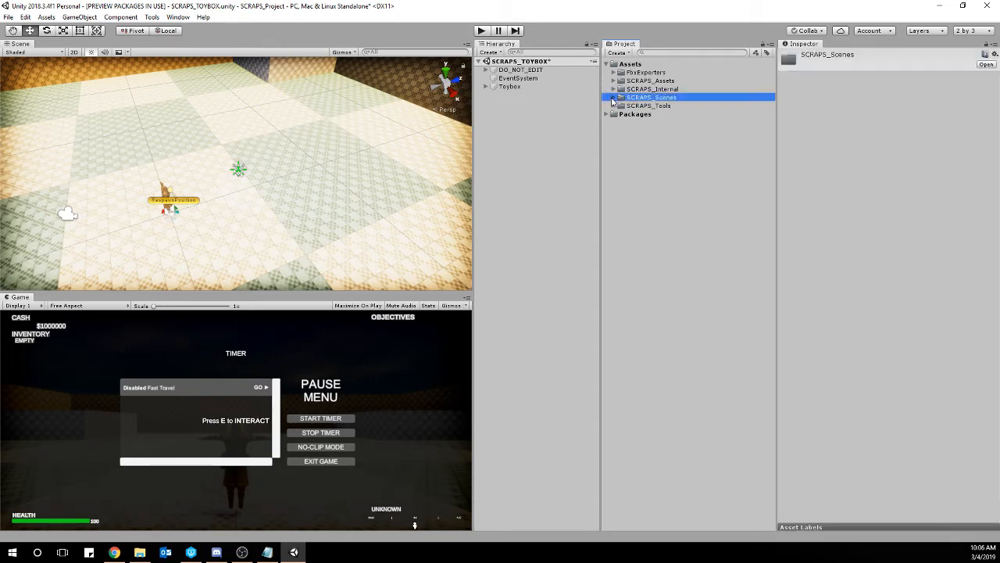
{"action": "left_click", "coordinate": [614, 97]}
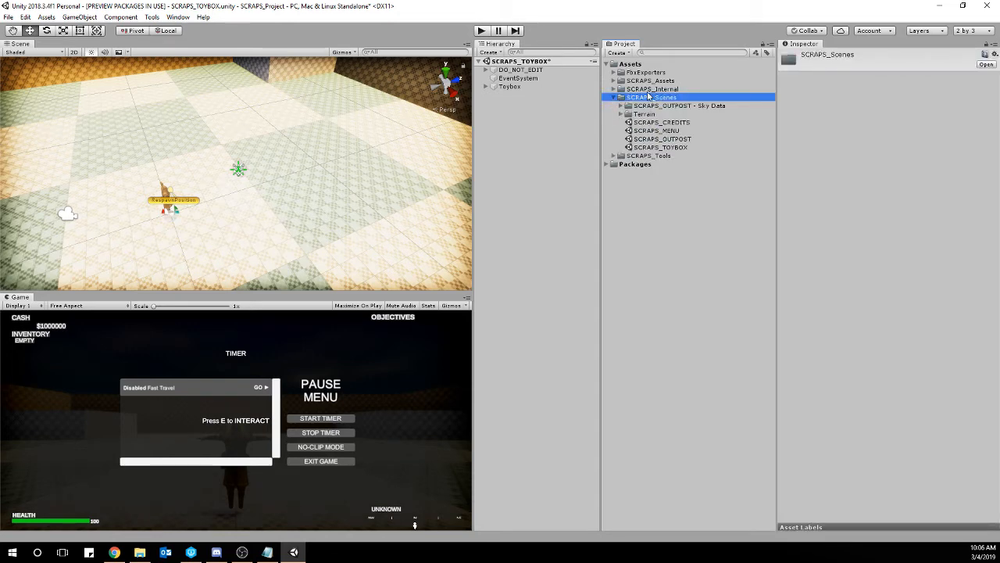
{"action": "left_click", "coordinate": [665, 147]}
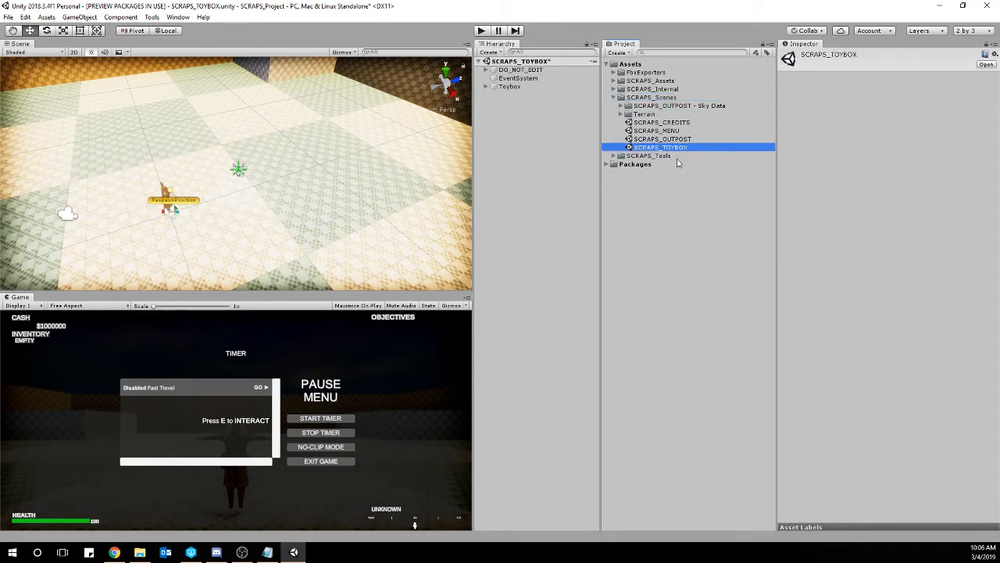
{"action": "left_click", "coordinate": [680, 230]}
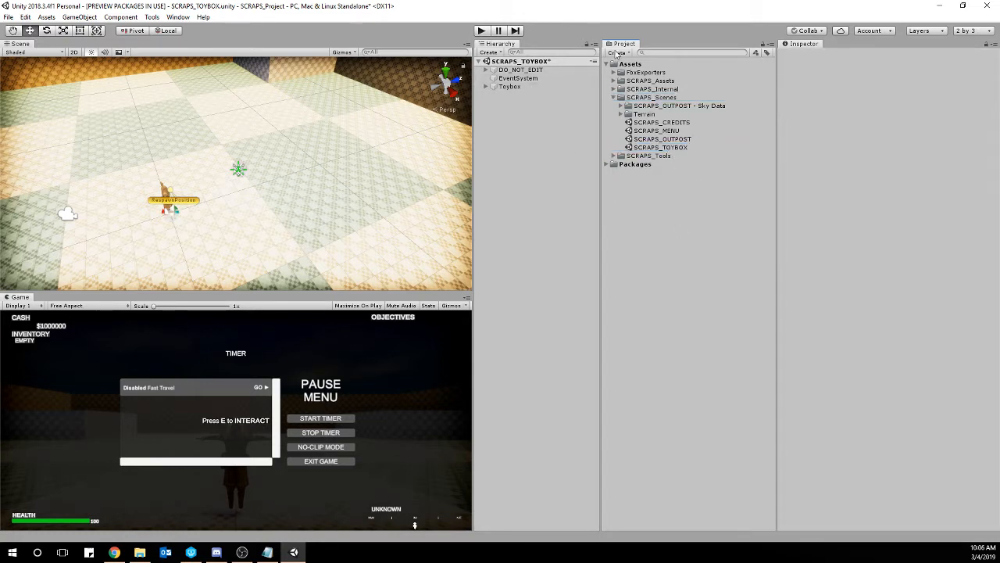
{"action": "left_click", "coordinate": [607, 64]}
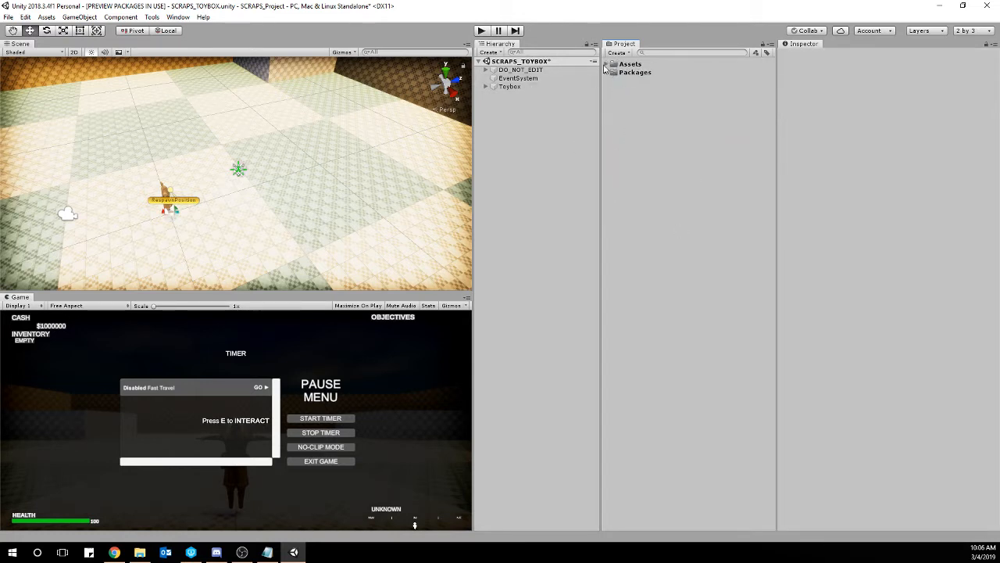
{"action": "left_click", "coordinate": [605, 66]}
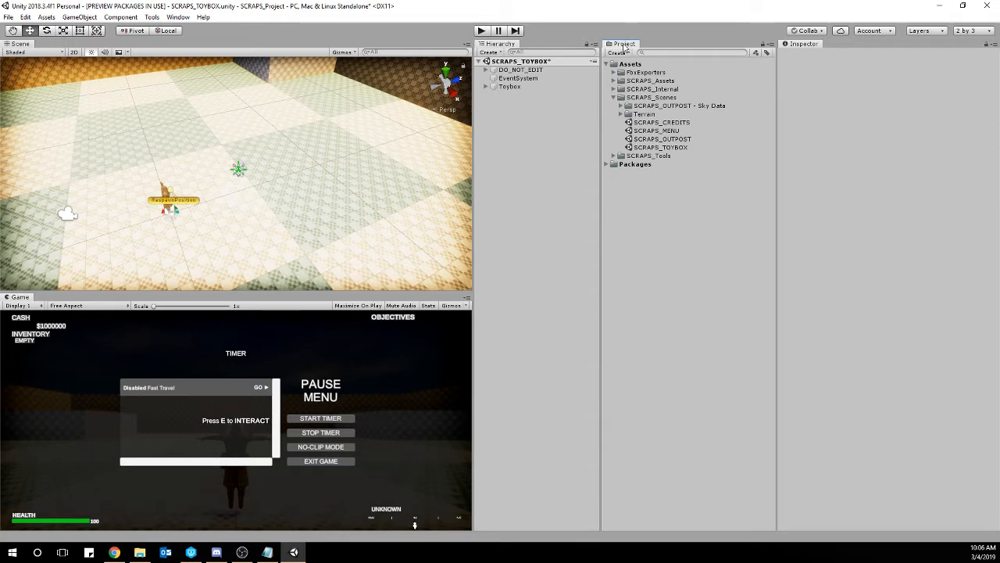
Dock the Project window beneath the Hierarchy, make it taller, and widen the Scene and Game views.
{"action": "left_click_drag", "start_coordinate": [622, 45], "coordinate": [528, 466]}
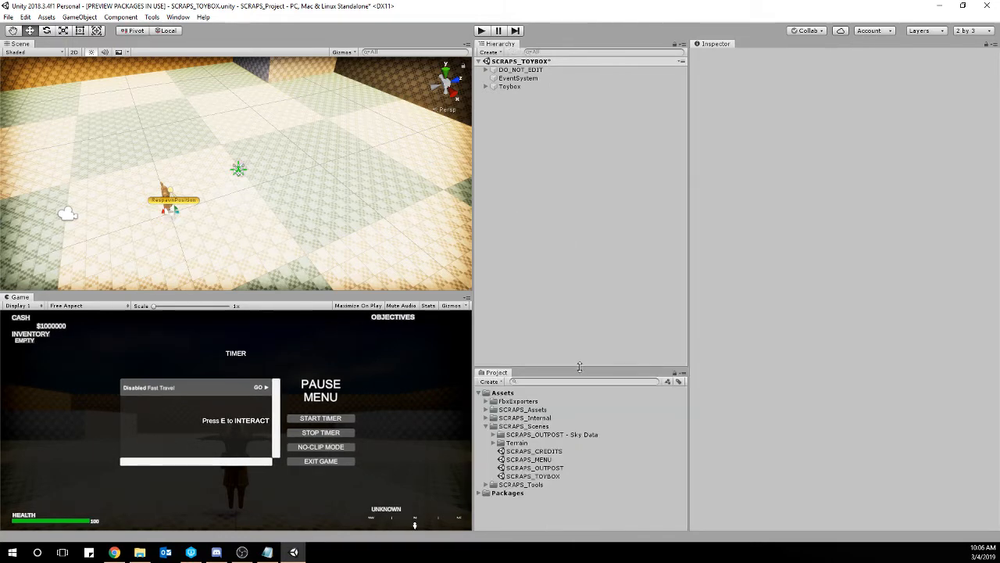
{"action": "left_click_drag", "start_coordinate": [580, 365], "coordinate": [553, 249]}
{"action": "left_click_drag", "start_coordinate": [475, 229], "coordinate": [543, 230]}
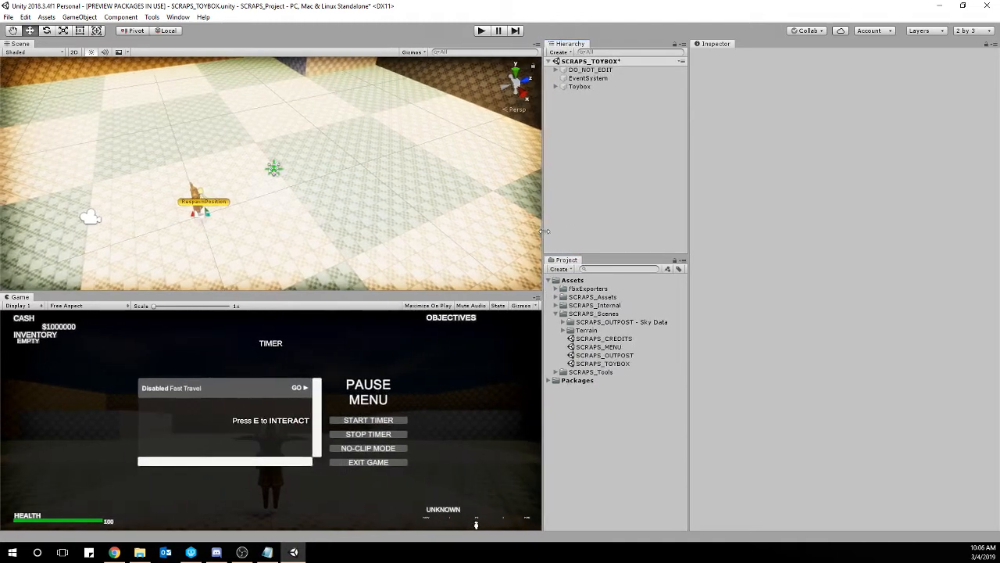
Dock the Game view alongside the Scene view in the same tab group and show the Scene view.
{"action": "left_click", "coordinate": [18, 299]}
{"action": "left_click_drag", "start_coordinate": [17, 299], "coordinate": [50, 47]}
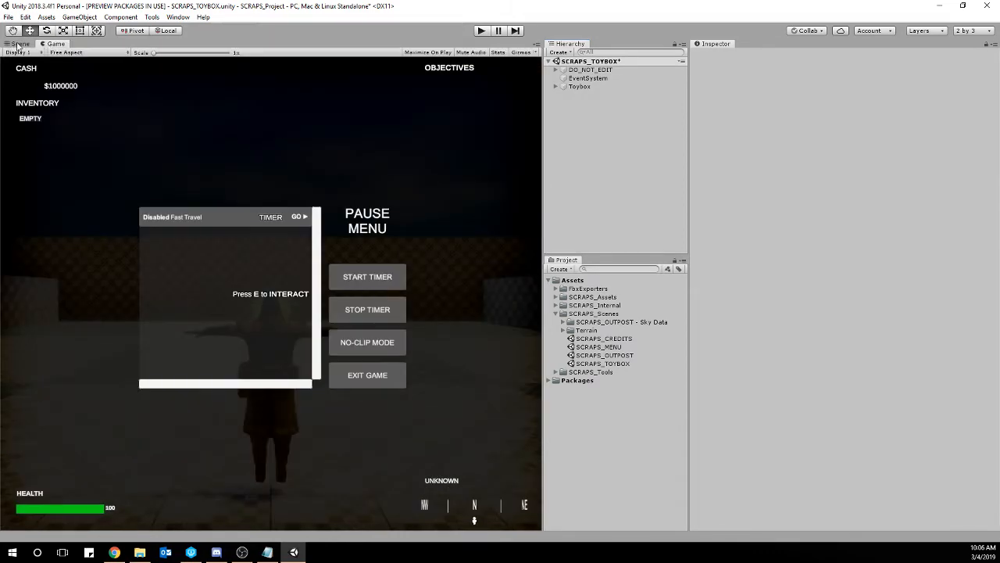
{"action": "left_click", "coordinate": [17, 44]}
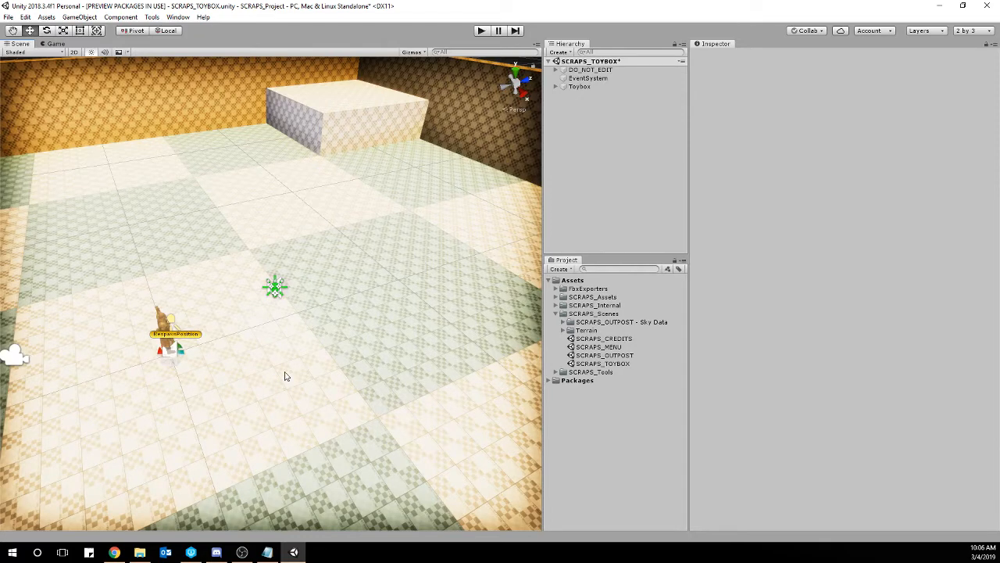
Set the Game view's aspect ratio to 16:9 and return to the Scene view.
{"action": "left_click", "coordinate": [55, 44]}
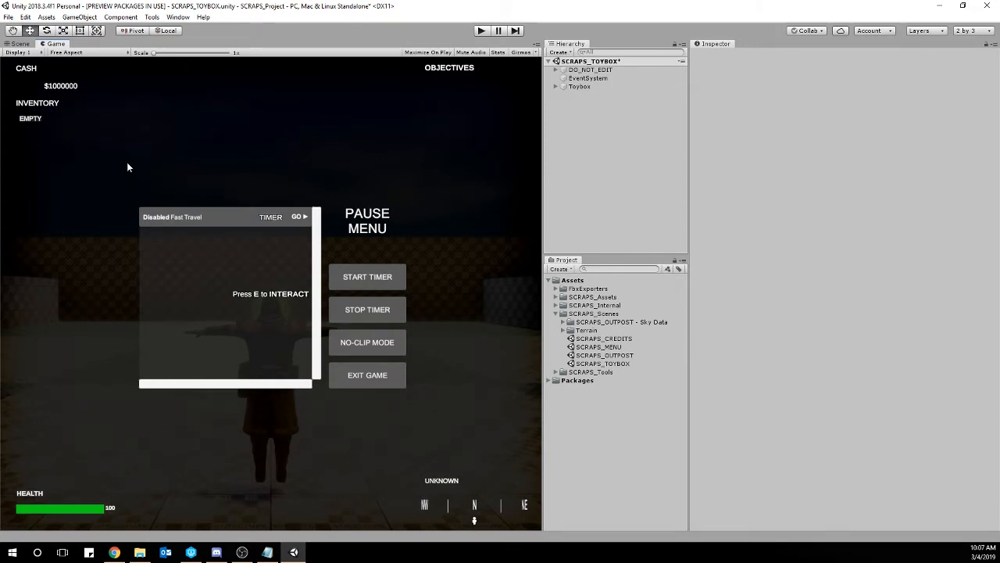
{"action": "left_click", "coordinate": [106, 54]}
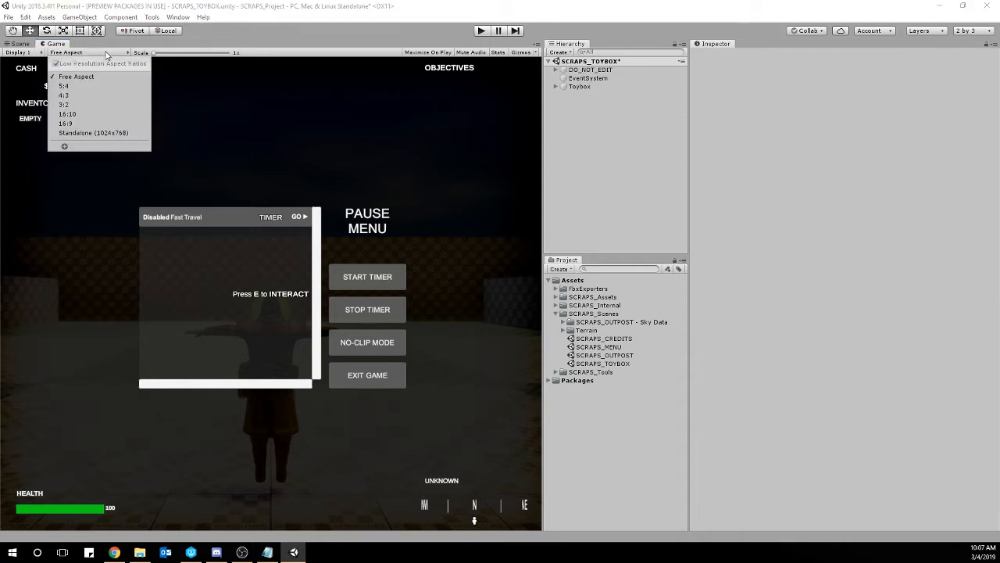
{"action": "left_click", "coordinate": [98, 125]}
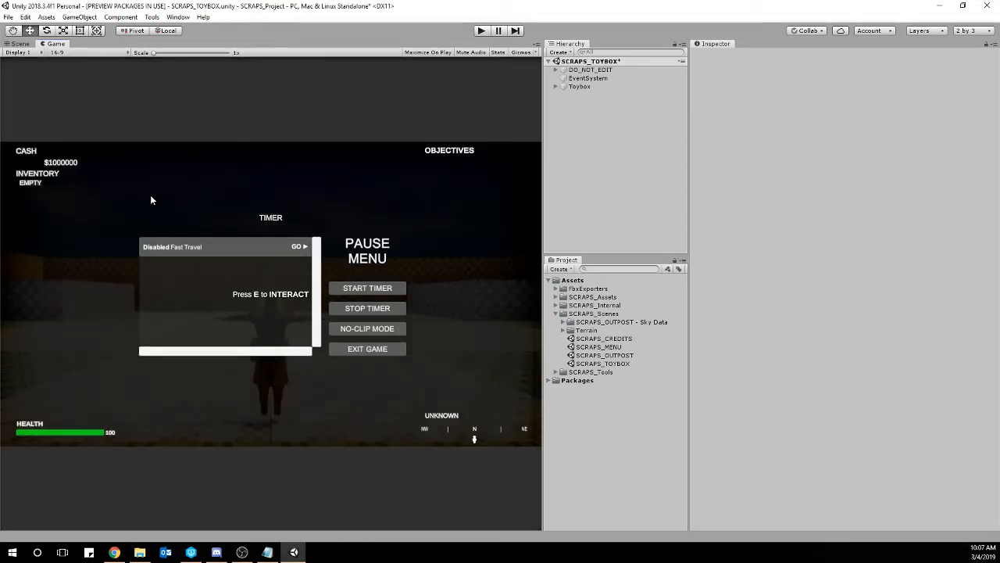
{"action": "left_click", "coordinate": [21, 44]}
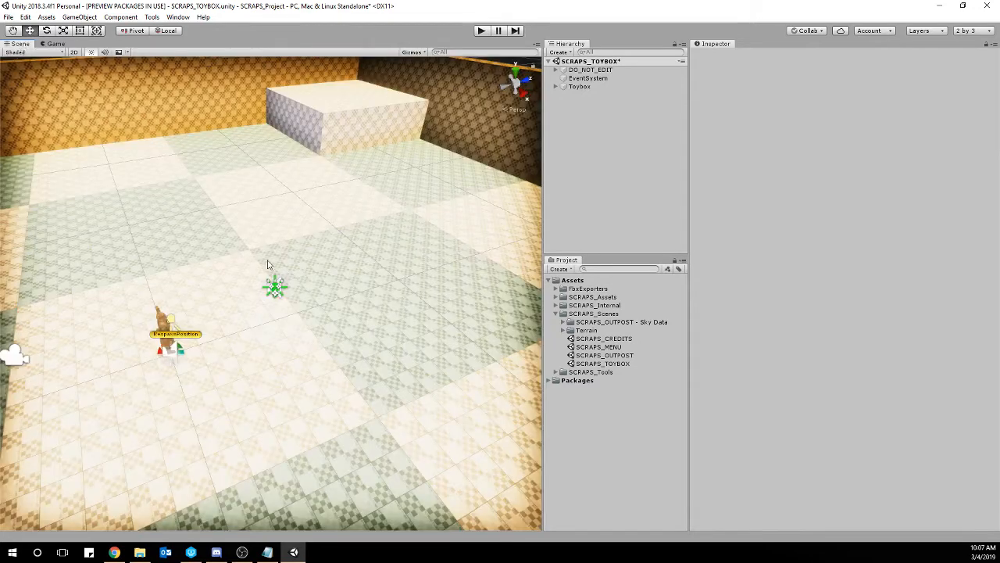
{"action": "mouse_move", "coordinate": [313, 348]}
{"action": "left_mouse_down", "text": "alt"}
{"action": "mouse_move", "coordinate": [259, 351]}
{"action": "mouse_move", "coordinate": [334, 359]}
{"action": "mouse_move", "coordinate": [402, 346]}
{"action": "mouse_move", "coordinate": [325, 349]}
{"action": "left_mouse_up", "text": "alt"}
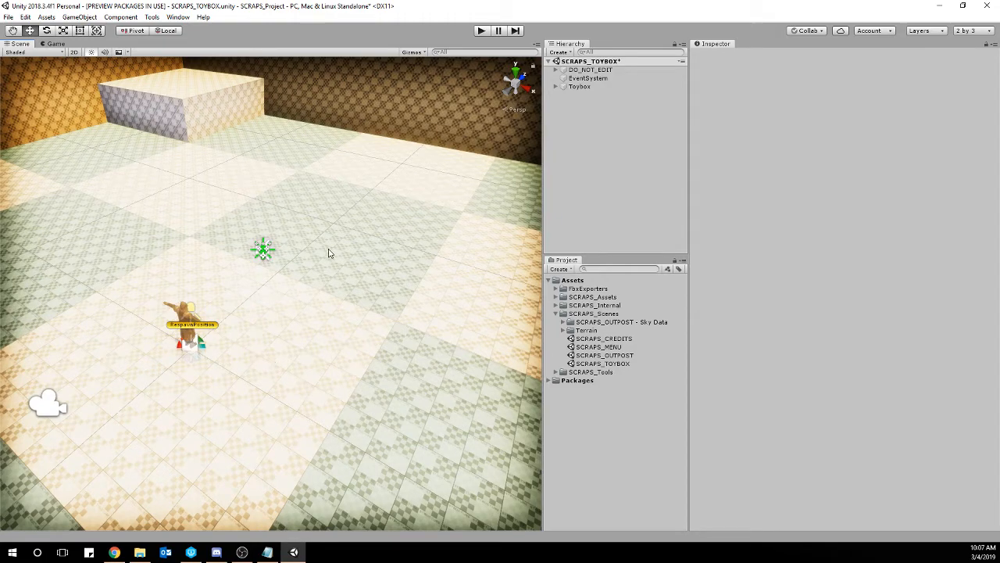
{"action": "left_click_drag", "start_coordinate": [328, 242], "coordinate": [306, 152], "text": "alt"}
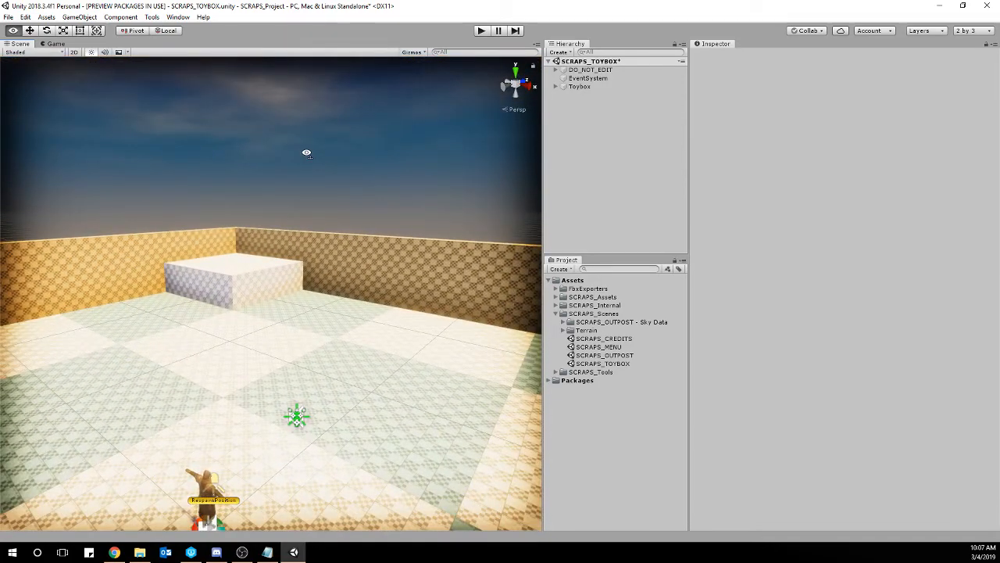
{"action": "left_click_drag", "start_coordinate": [307, 152], "coordinate": [303, 200], "text": "alt"}
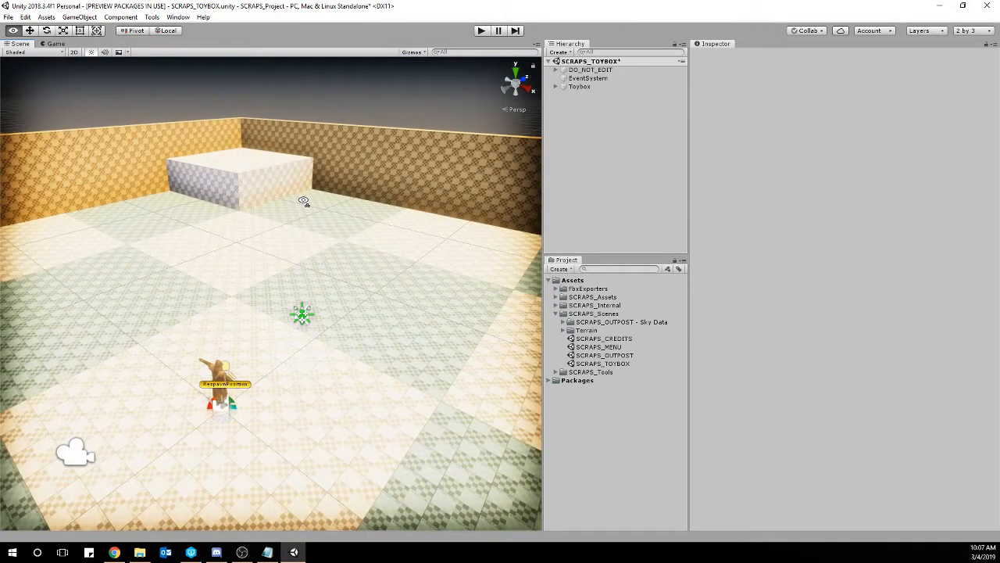
{"action": "right_click_drag", "start_coordinate": [304, 200], "coordinate": [304, 201]}
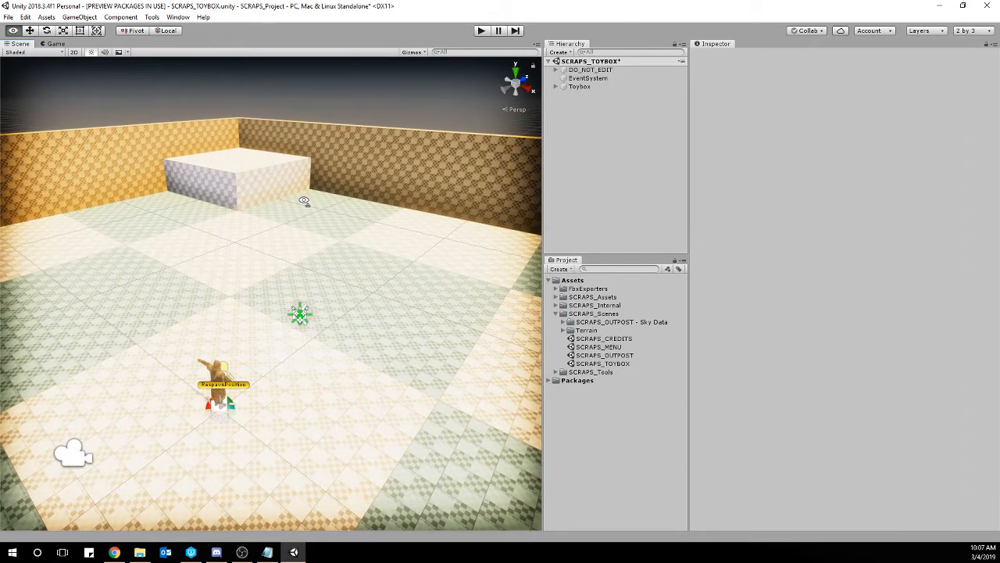
Look over the whole toybox room and frame the corner TallPad in the Scene view.
{"action": "mouse_move", "coordinate": [304, 201]}
{"action": "right_mouse_down"}
{"action": "mouse_move", "coordinate": [229, 224]}
{"action": "mouse_move", "coordinate": [67, 225]}
{"action": "mouse_move", "coordinate": [203, 230]}
{"action": "mouse_move", "coordinate": [61, 217]}
{"action": "mouse_move", "coordinate": [167, 226]}
{"action": "mouse_move", "coordinate": [363, 221]}
{"action": "mouse_move", "coordinate": [348, 210]}
{"action": "mouse_move", "coordinate": [275, 239]}
{"action": "mouse_move", "coordinate": [145, 236]}
{"action": "right_mouse_up"}
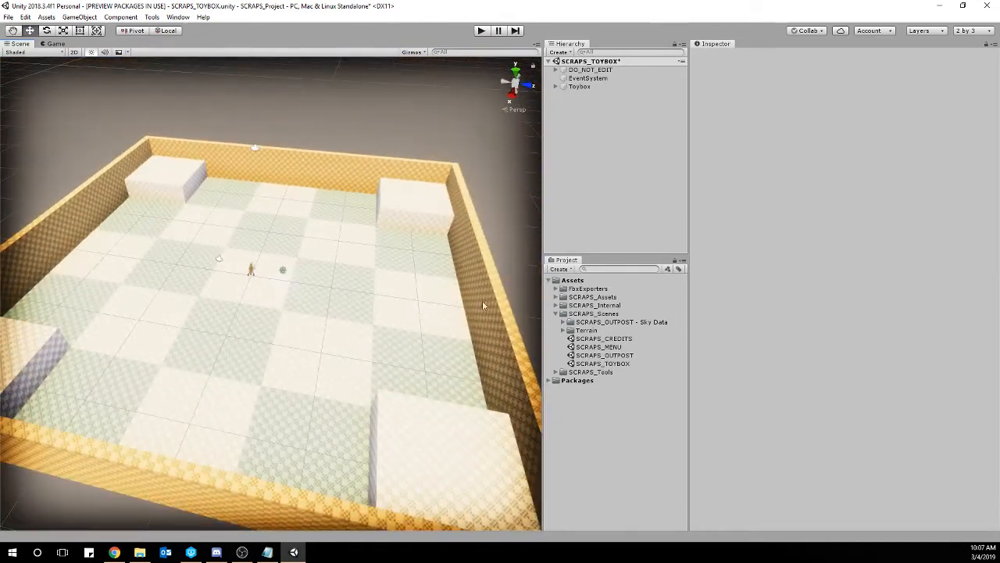
{"action": "left_click", "coordinate": [431, 201]}
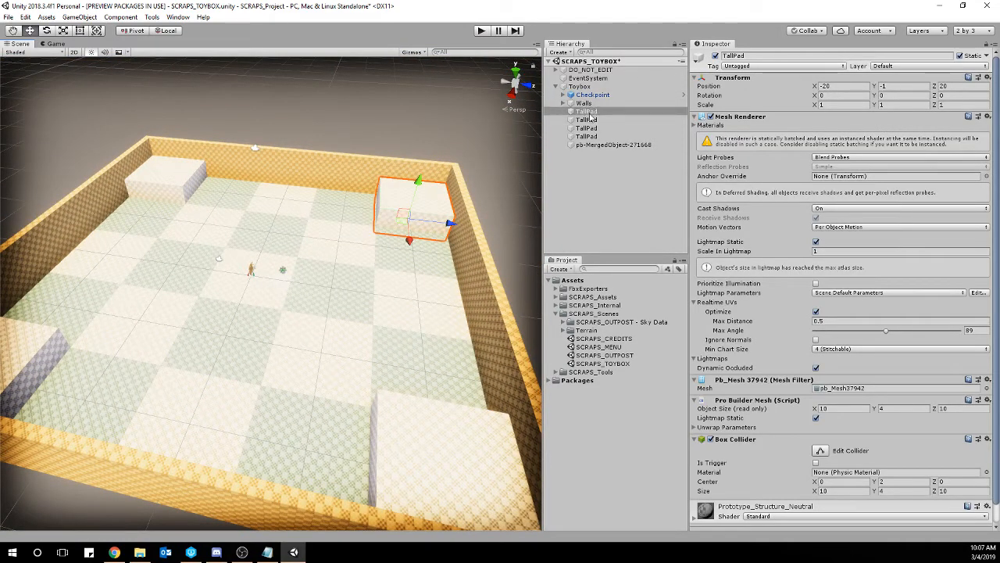
{"action": "key", "text": "f"}
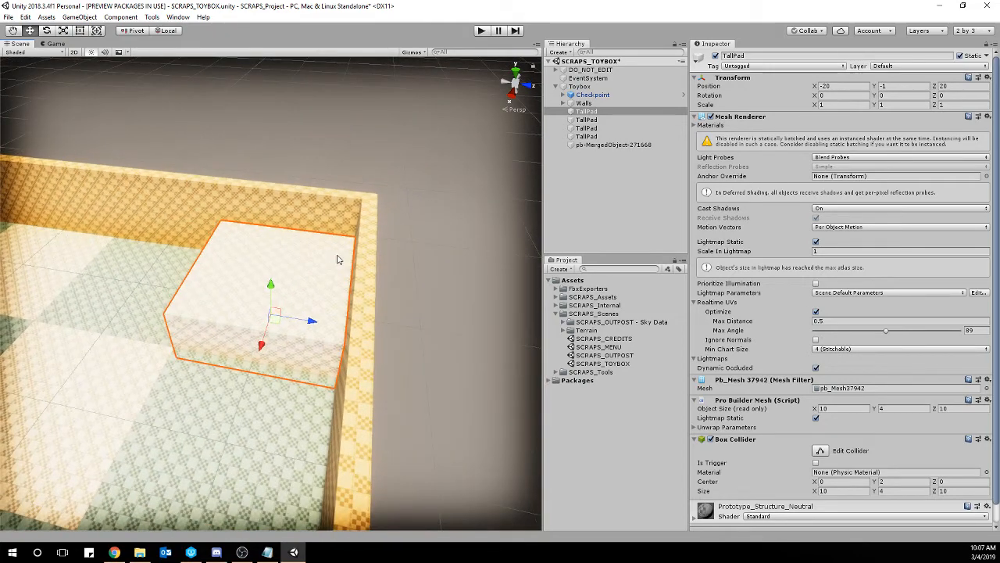
{"action": "left_click", "coordinate": [430, 288]}
{"action": "right_click_drag", "start_coordinate": [430, 289], "coordinate": [227, 322]}
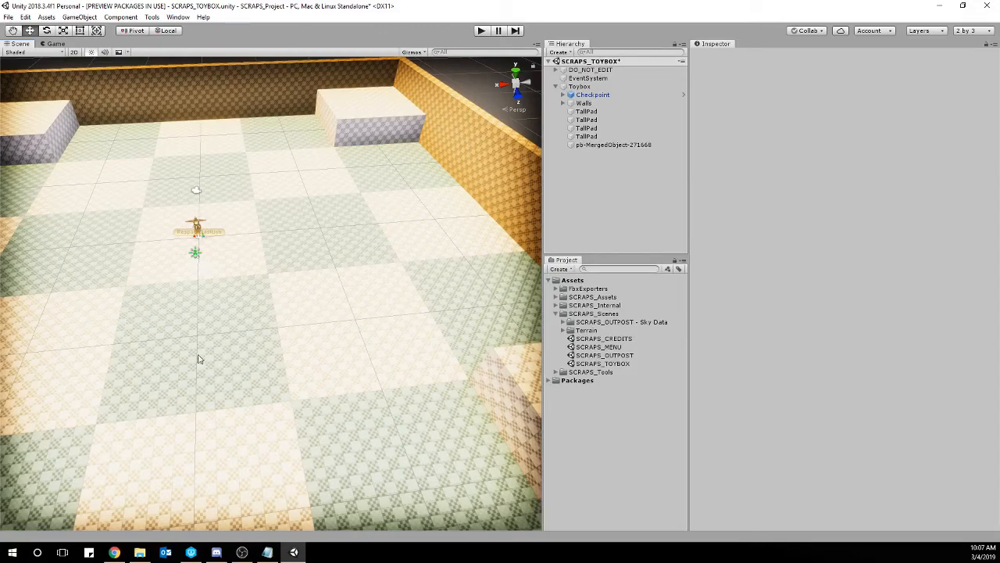
{"action": "scroll", "coordinate": [266, 328], "scroll_direction": "up", "scroll_amount": 5}
{"action": "scroll", "coordinate": [257, 351], "scroll_direction": "down", "scroll_amount": 4}
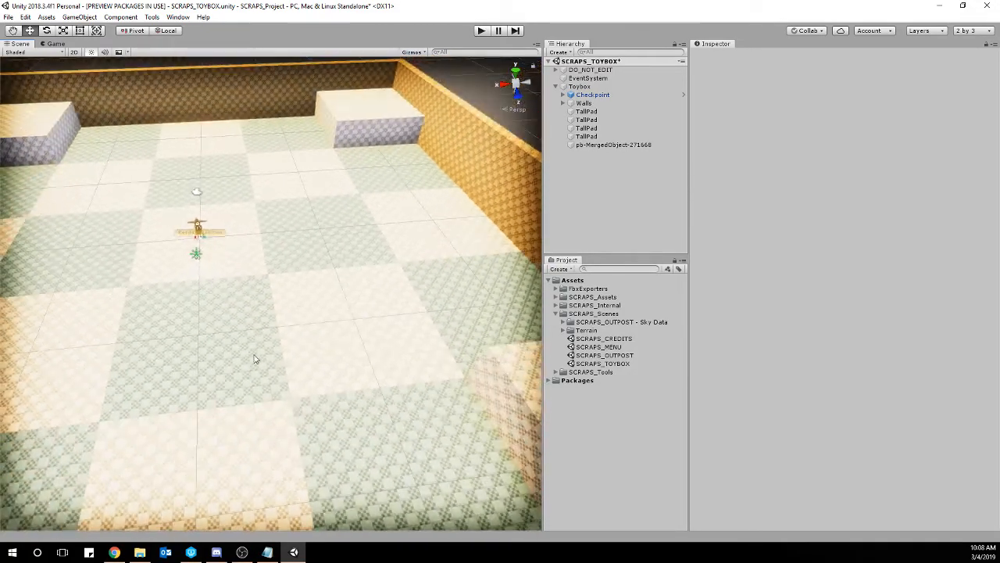
Frame the corner TallPad again, deselect it, and examine the room floor around the respawn position.
{"action": "scroll", "coordinate": [256, 359], "scroll_direction": "up", "scroll_amount": 4}
{"action": "right_click_drag", "start_coordinate": [286, 299], "coordinate": [324, 314]}
{"action": "left_click", "coordinate": [323, 316]}
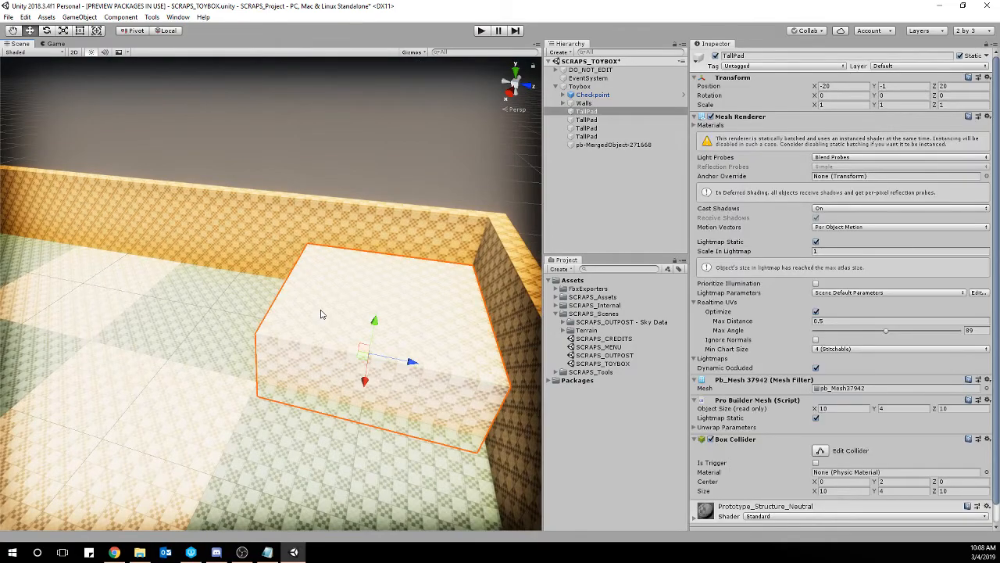
{"action": "key", "text": "f"}
{"action": "left_click", "coordinate": [465, 343]}
{"action": "right_click_drag", "start_coordinate": [331, 346], "coordinate": [303, 361]}
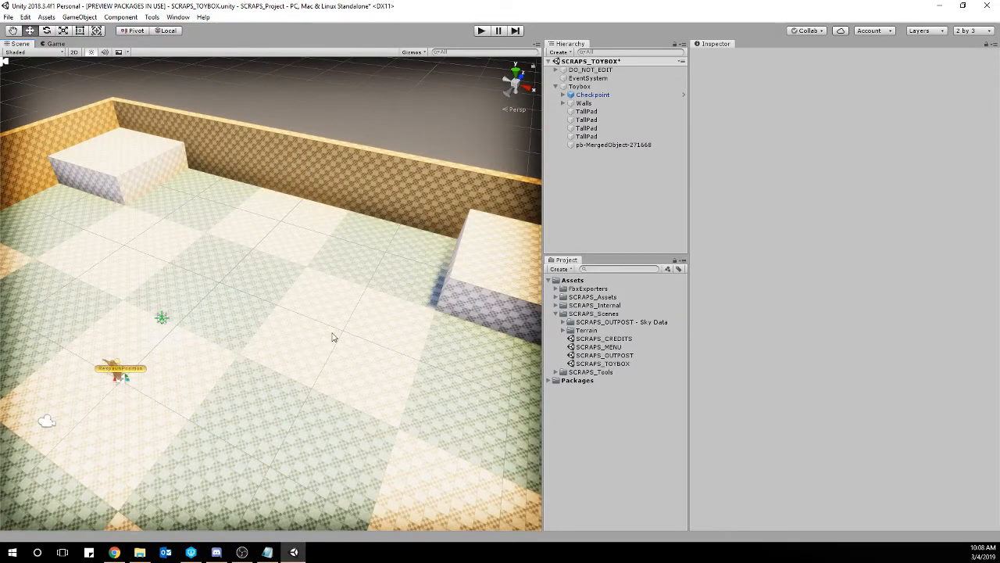
{"action": "right_click_drag", "start_coordinate": [370, 338], "coordinate": [375, 289]}
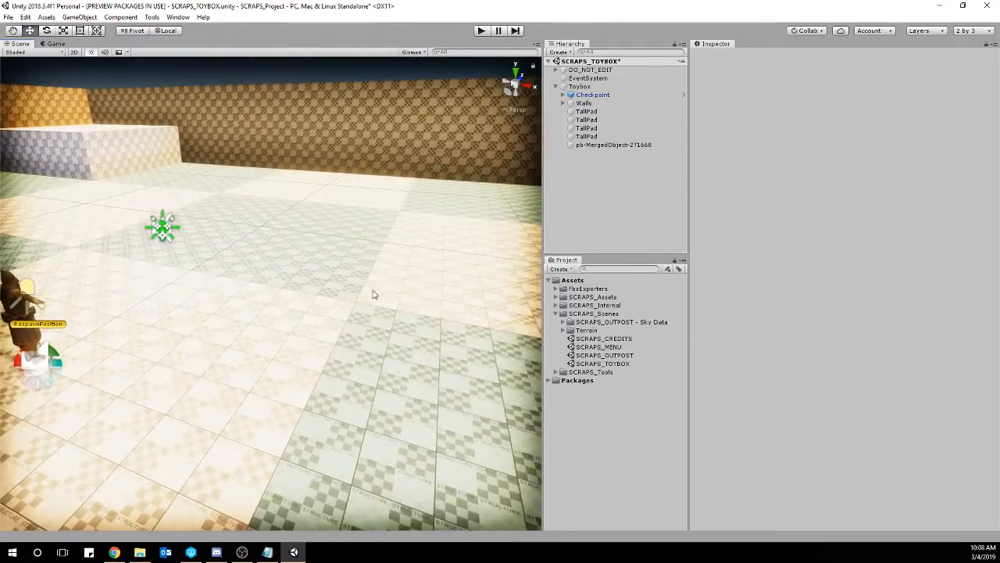
Collapse the SCRAPS_Scenes folder in the Project window and widen the Scene view.
{"action": "left_click", "coordinate": [549, 280]}
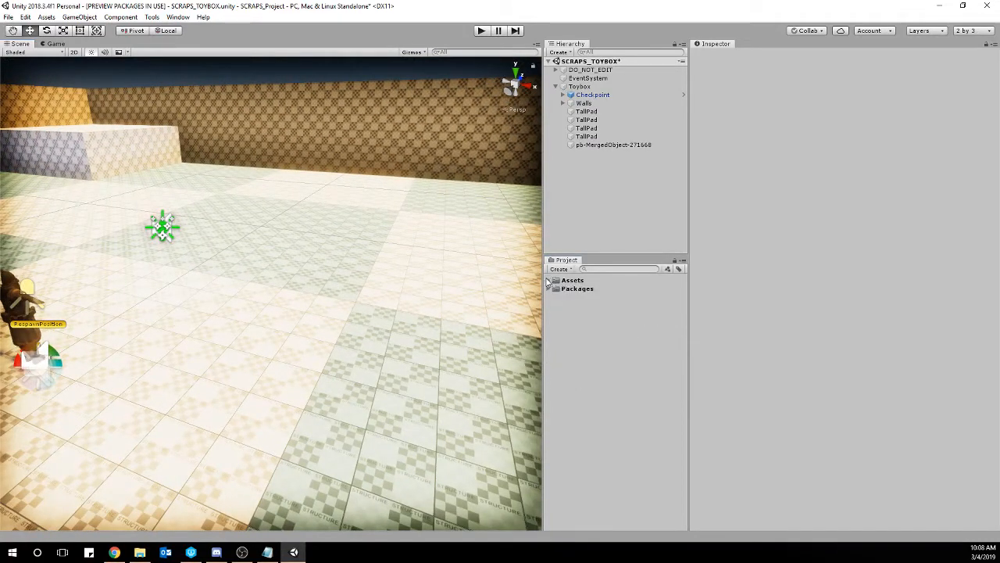
{"action": "left_click", "coordinate": [550, 280]}
{"action": "left_click", "coordinate": [556, 313]}
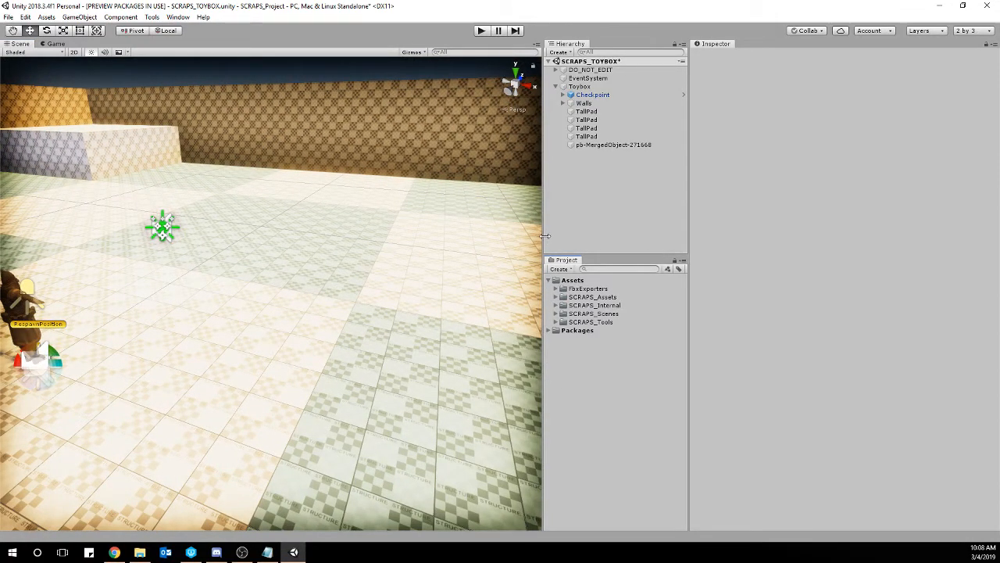
{"action": "left_click_drag", "start_coordinate": [544, 236], "coordinate": [571, 239]}
{"action": "right_click_drag", "start_coordinate": [483, 264], "coordinate": [429, 266]}
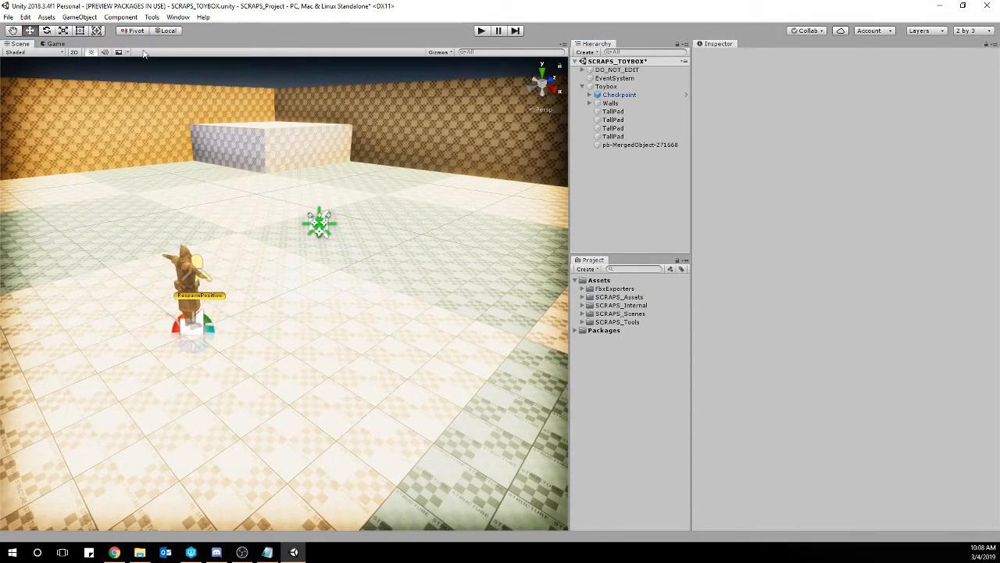
Add a 3D cube to the scene and raise it to Y 2 above the floor.
{"action": "left_click", "coordinate": [80, 18]}
{"action": "mouse_move", "coordinate": [103, 52]}
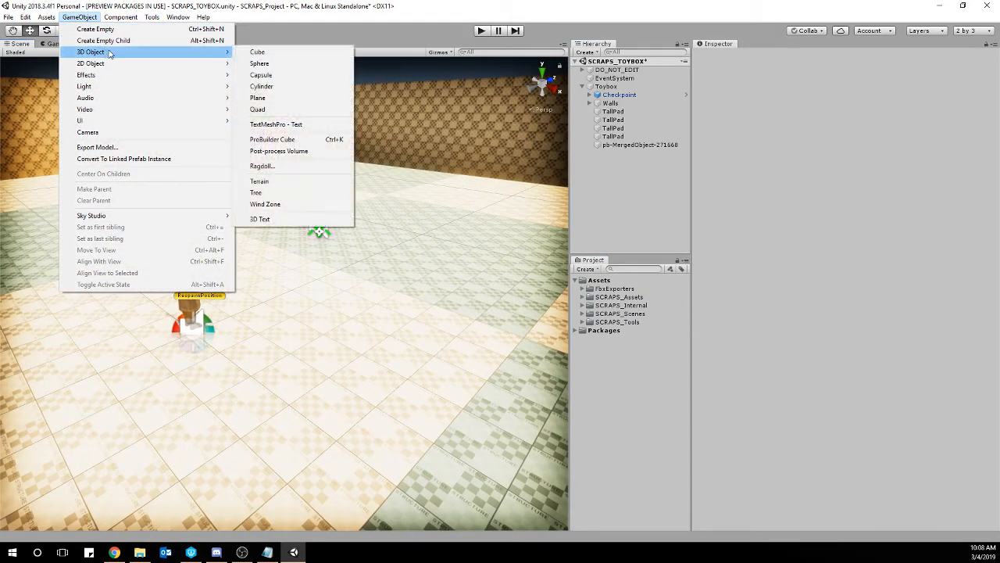
{"action": "left_click", "coordinate": [256, 53]}
{"action": "left_click_drag", "start_coordinate": [286, 255], "coordinate": [283, 139]}
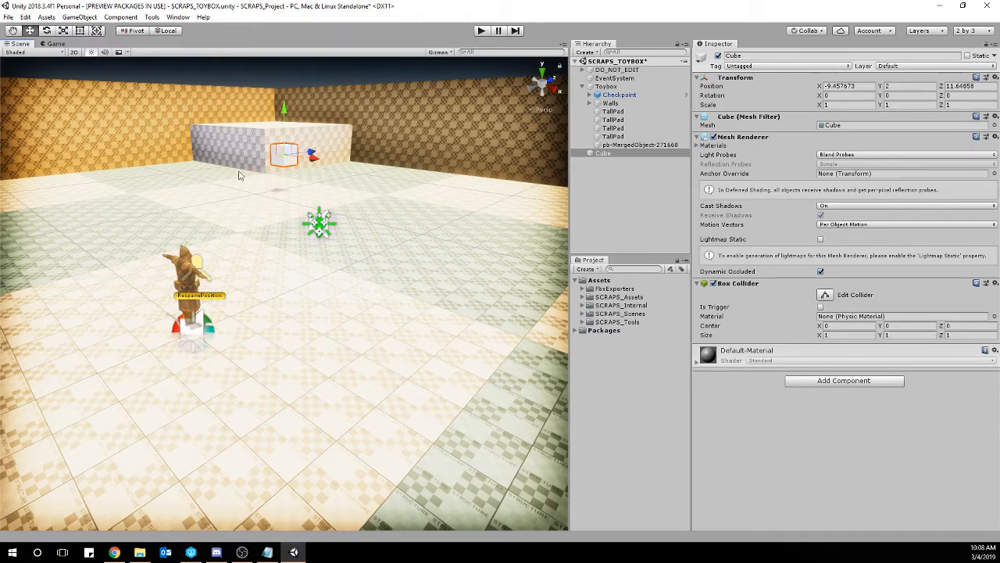
Switch the transform handle orientation to Global.
{"action": "mouse_move", "coordinate": [208, 266]}
{"action": "right_mouse_down"}
{"action": "mouse_move", "coordinate": [221, 279]}
{"action": "mouse_move", "coordinate": [234, 266]}
{"action": "mouse_move", "coordinate": [204, 251]}
{"action": "right_mouse_up"}
{"action": "key", "text": "a"}
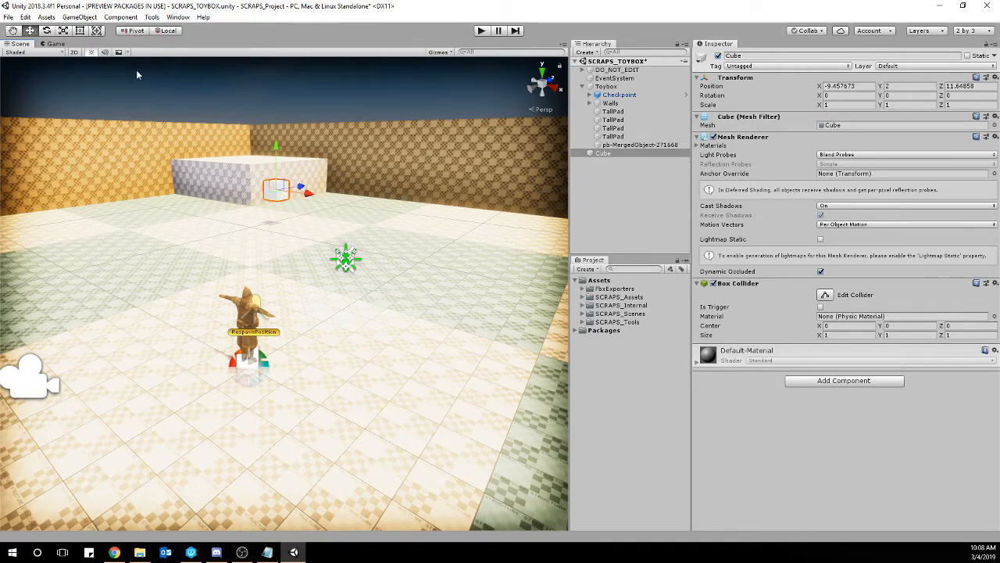
{"action": "left_click", "coordinate": [171, 32]}
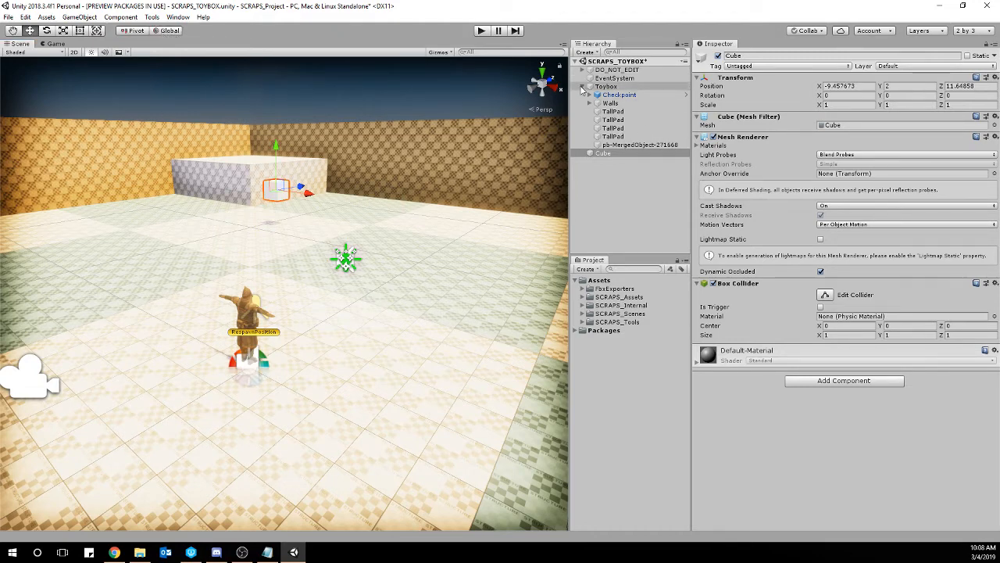
Compare the Toybox parent object with its first TallPad child in the Hierarchy and Inspector.
{"action": "left_click", "coordinate": [589, 86]}
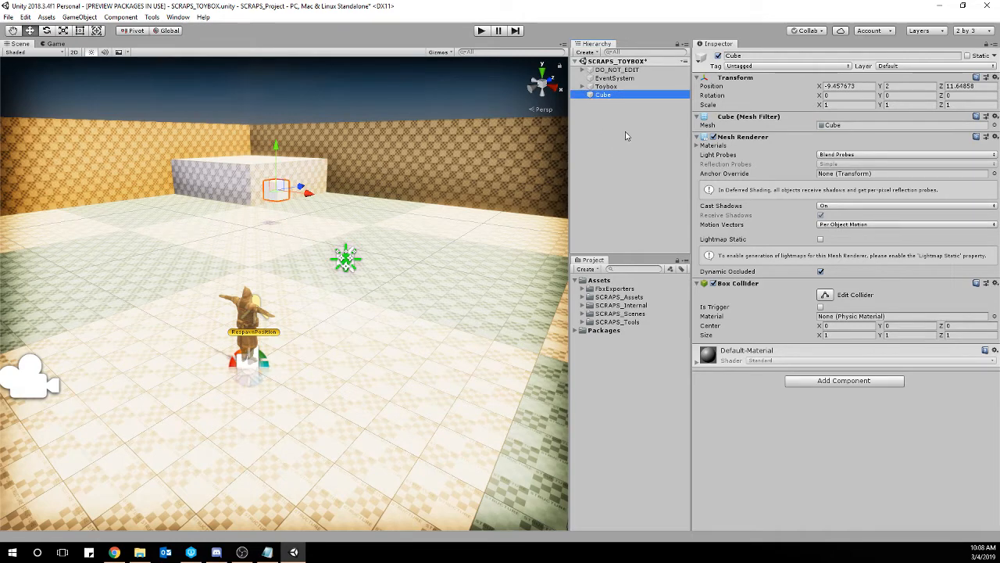
{"action": "left_click", "coordinate": [611, 87]}
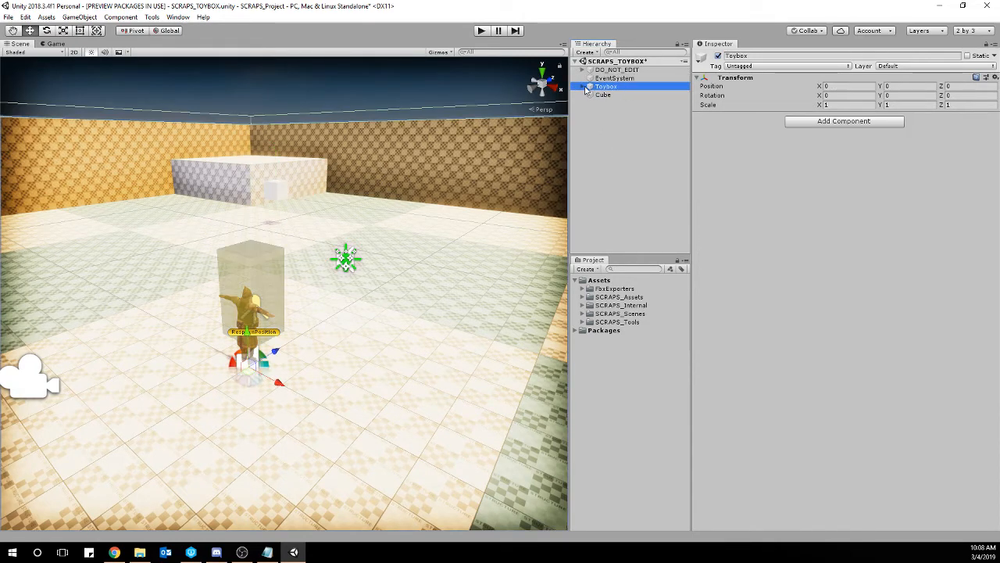
{"action": "left_click", "coordinate": [589, 86]}
{"action": "left_click", "coordinate": [611, 111]}
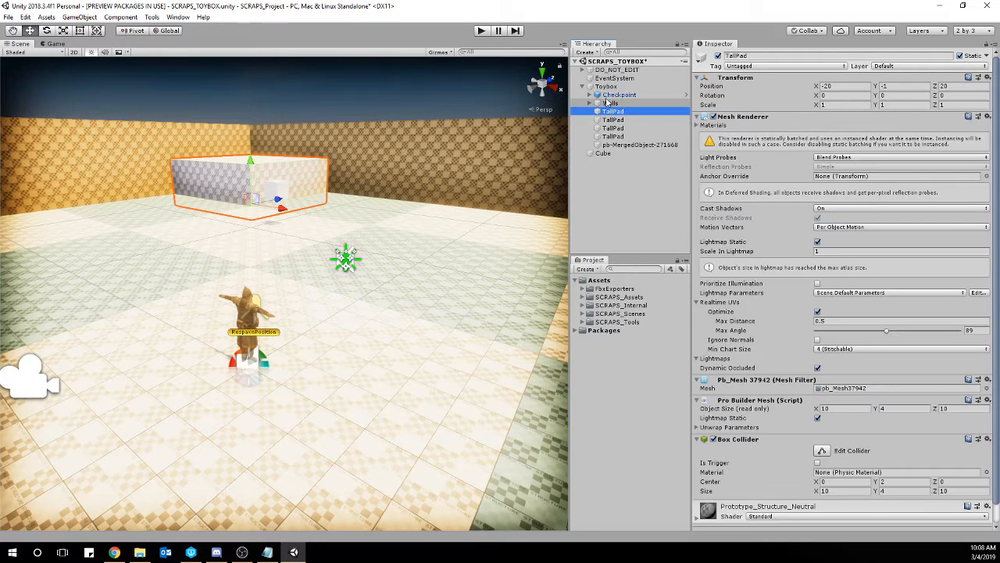
{"action": "left_click", "coordinate": [601, 87]}
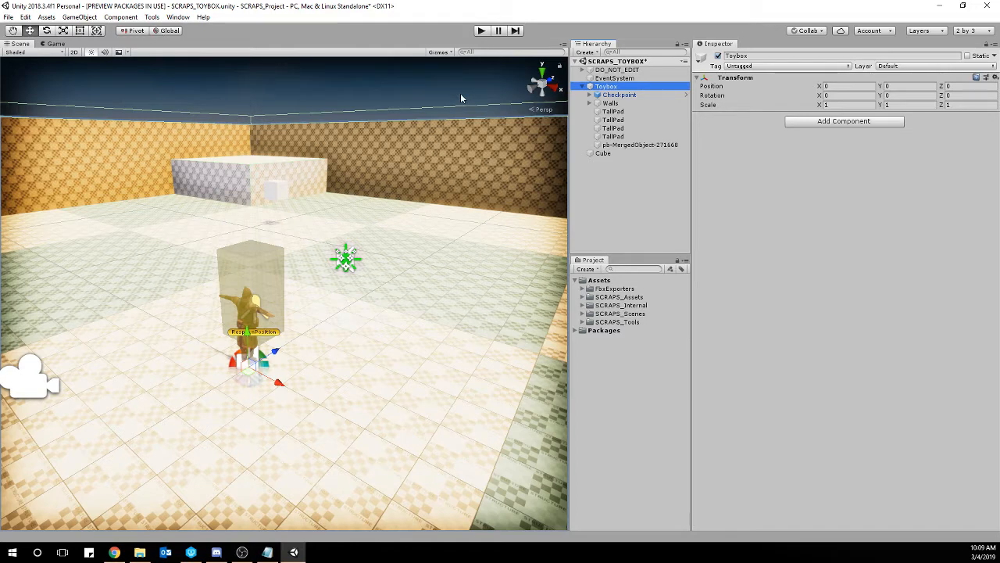
{"action": "left_click", "coordinate": [582, 86]}
Select the cube and move it up to Y 4.1 and along the X axis to -2.46.
{"action": "left_click", "coordinate": [604, 94]}
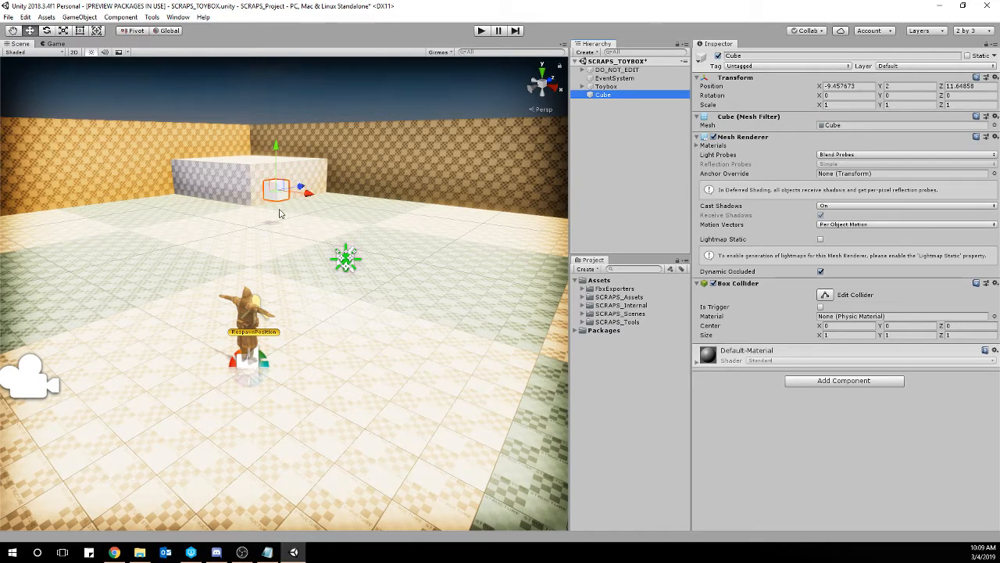
{"action": "left_click_drag", "start_coordinate": [277, 147], "coordinate": [277, 106]}
{"action": "left_click_drag", "start_coordinate": [315, 153], "coordinate": [438, 212]}
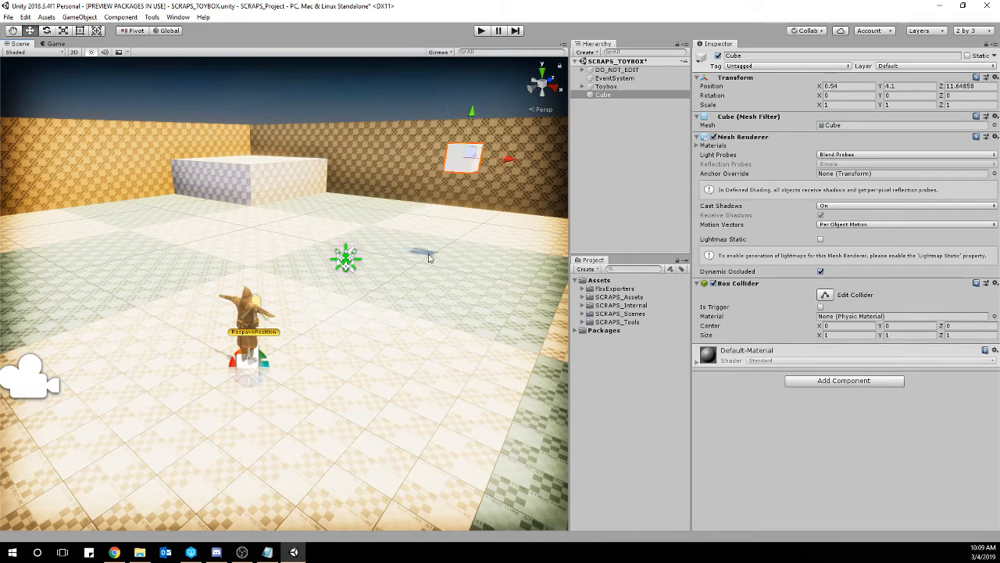
{"action": "left_click_drag", "start_coordinate": [505, 169], "coordinate": [435, 163]}
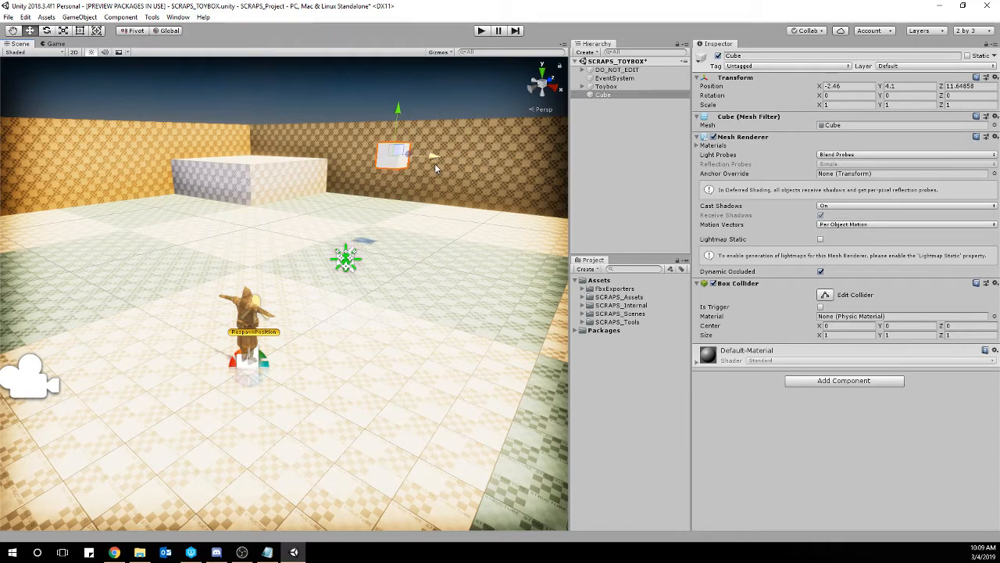
Try moving the cube with vertex snapping from its lower corner, and undo the move.
{"action": "key", "text": "v"}
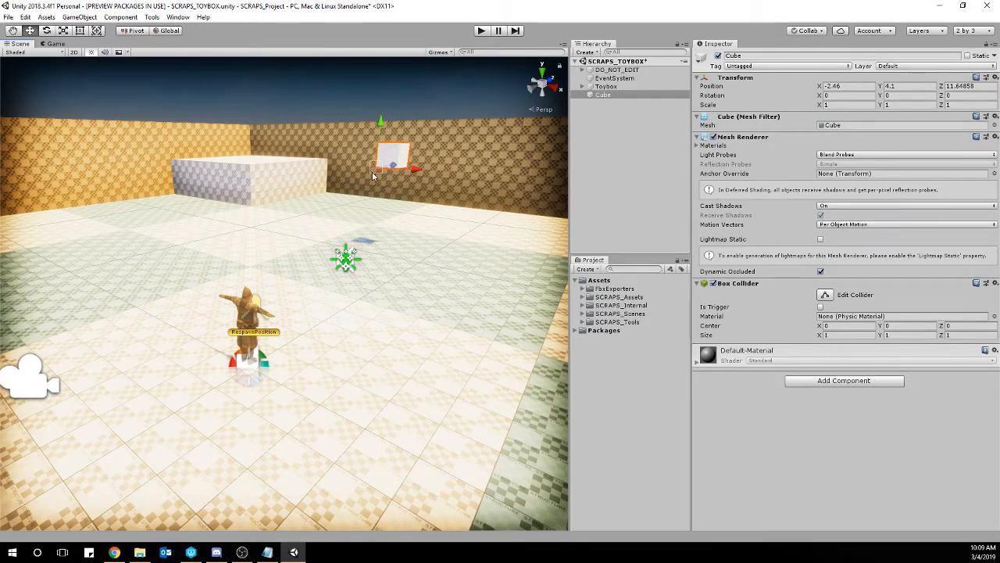
{"action": "mouse_move", "coordinate": [376, 175]}
{"action": "left_mouse_down"}
{"action": "mouse_move", "coordinate": [261, 161]}
{"action": "mouse_move", "coordinate": [254, 173]}
{"action": "mouse_move", "coordinate": [374, 191]}
{"action": "left_mouse_up"}
{"action": "key", "text": "ctrl+z"}
Move the cube close to the respawn position, at Y 0.63 and Z 2.65, just above the floor.
{"action": "scroll", "coordinate": [375, 191], "scroll_direction": "down", "scroll_amount": 5}
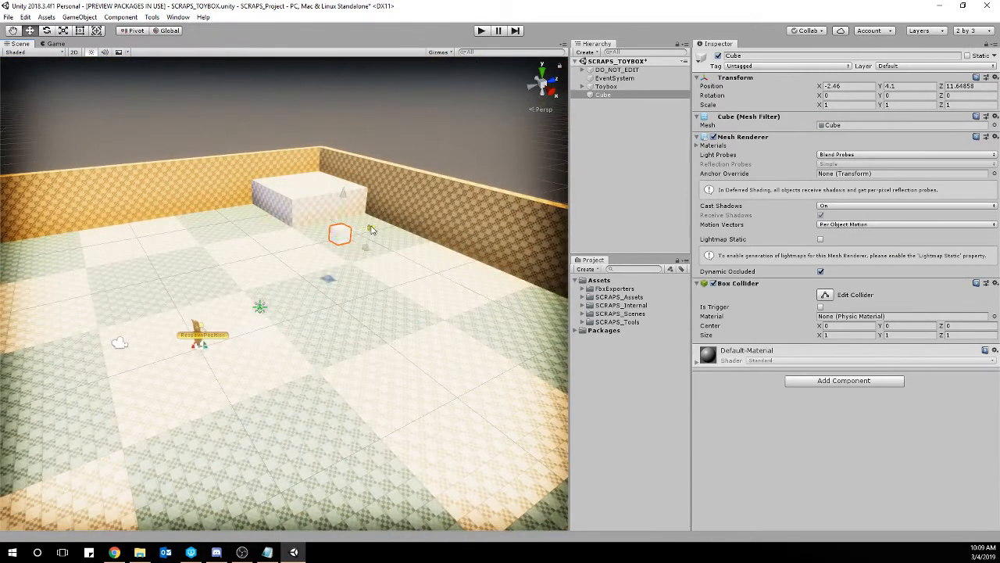
{"action": "left_click_drag", "start_coordinate": [361, 238], "coordinate": [278, 262]}
{"action": "left_click_drag", "start_coordinate": [217, 221], "coordinate": [224, 277]}
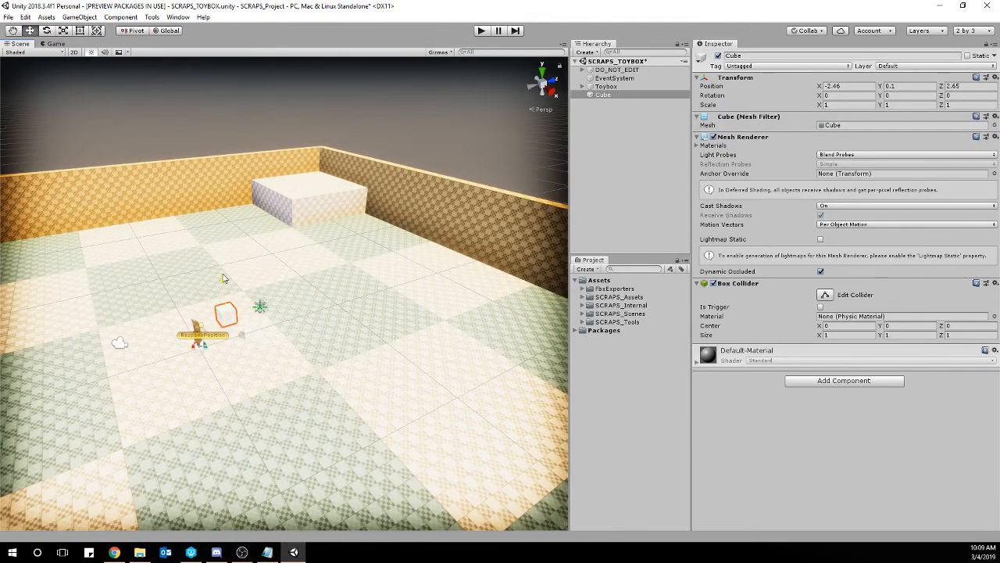
{"action": "right_click_drag", "start_coordinate": [240, 329], "coordinate": [315, 321]}
{"action": "key", "text": "w"}
{"action": "left_click_drag", "start_coordinate": [315, 321], "coordinate": [315, 299]}
{"action": "right_click_drag", "start_coordinate": [315, 298], "coordinate": [348, 327]}
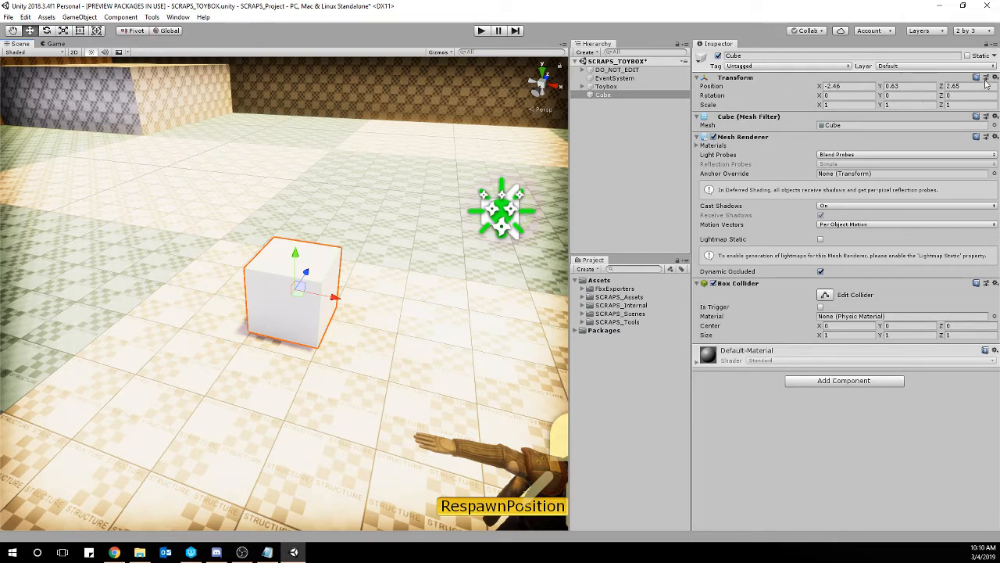
Duplicate the cube and move the copy along the X axis to -4.46.
{"action": "left_click", "coordinate": [853, 127]}
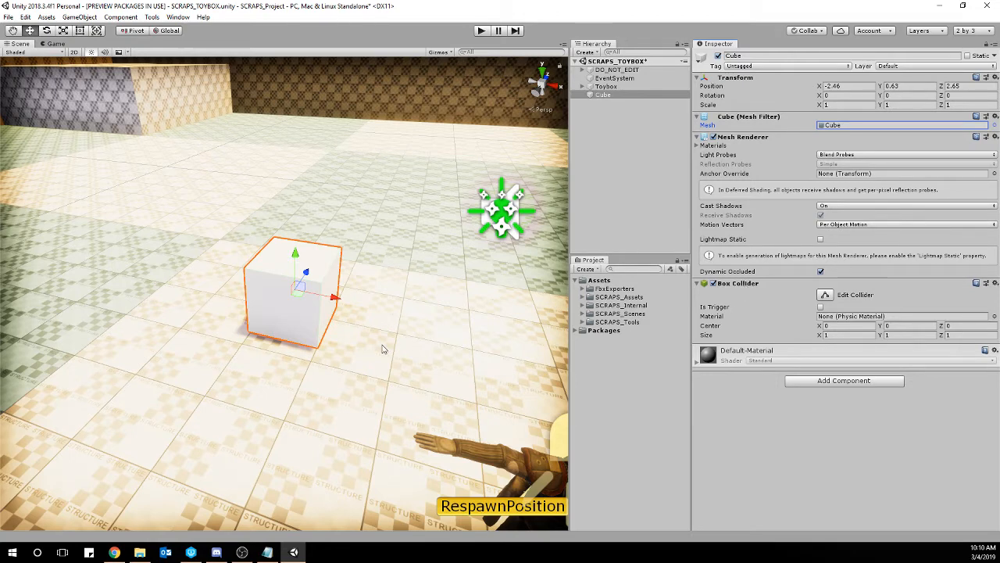
{"action": "right_click", "coordinate": [615, 100]}
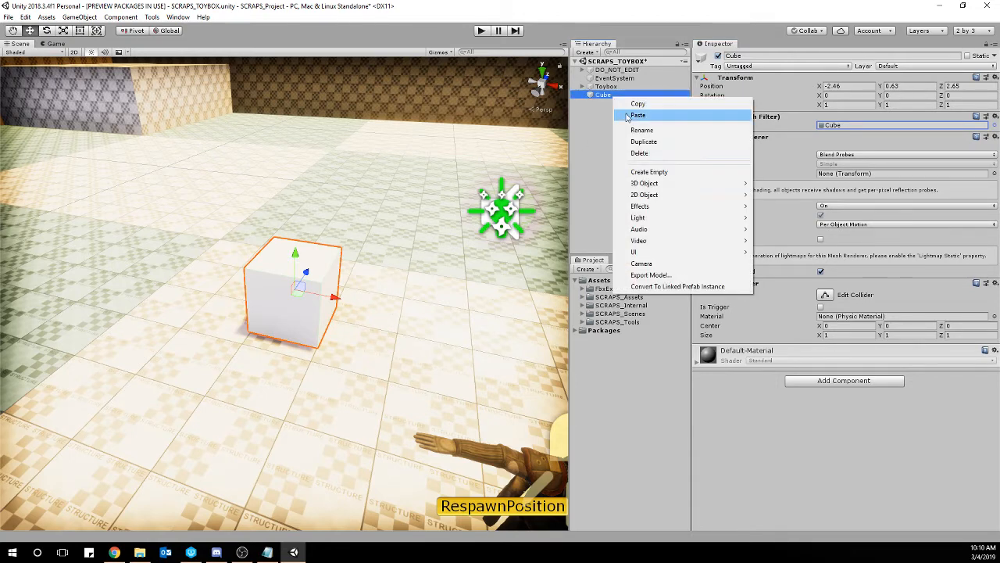
{"action": "left_click", "coordinate": [640, 138]}
{"action": "left_click_drag", "start_coordinate": [338, 301], "coordinate": [223, 279], "text": "ctrl"}
{"action": "key", "text": "w"}
{"action": "right_click_drag", "start_coordinate": [378, 272], "coordinate": [354, 258]}
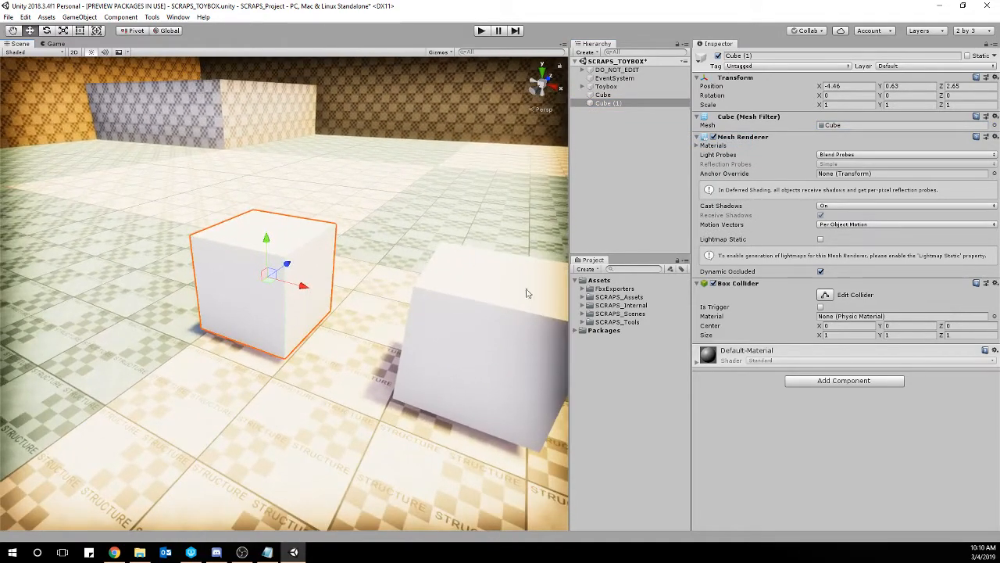
Remove the Box Collider, Mesh Renderer and Mesh Filter components from the duplicate cube.
{"action": "right_click", "coordinate": [746, 286]}
{"action": "left_click", "coordinate": [797, 306]}
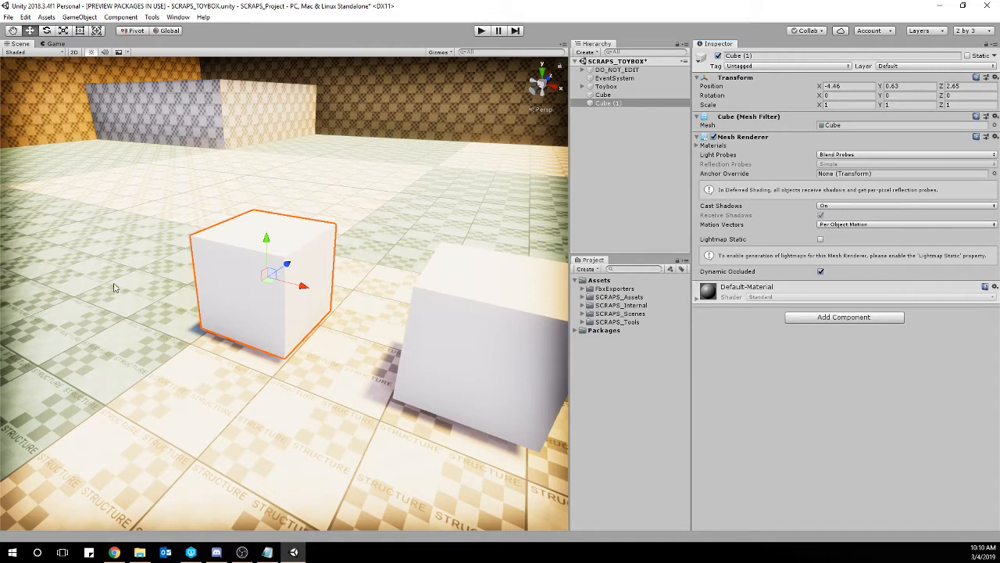
{"action": "right_click", "coordinate": [756, 141]}
{"action": "left_click", "coordinate": [805, 161]}
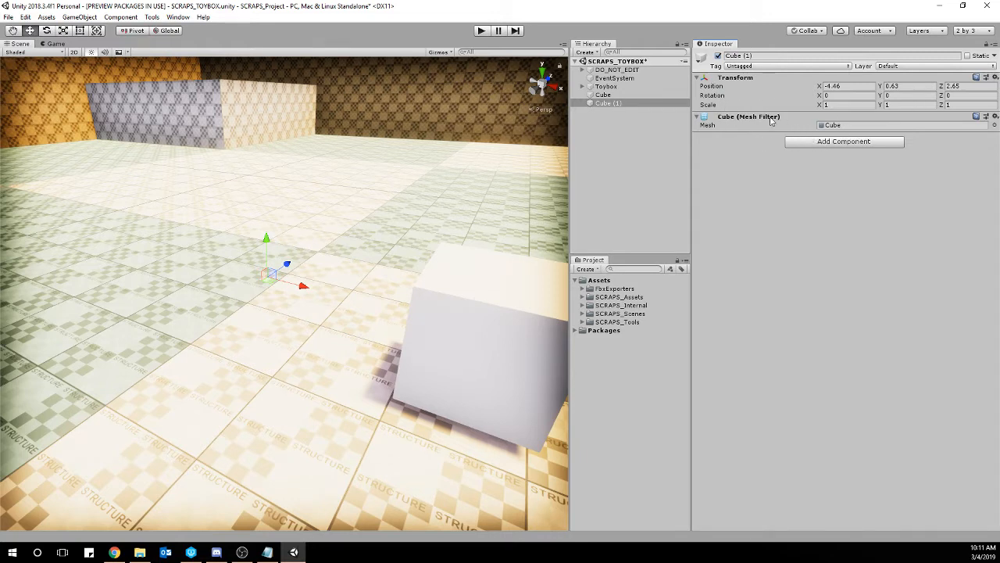
{"action": "right_click", "coordinate": [767, 120]}
{"action": "left_click", "coordinate": [793, 136]}
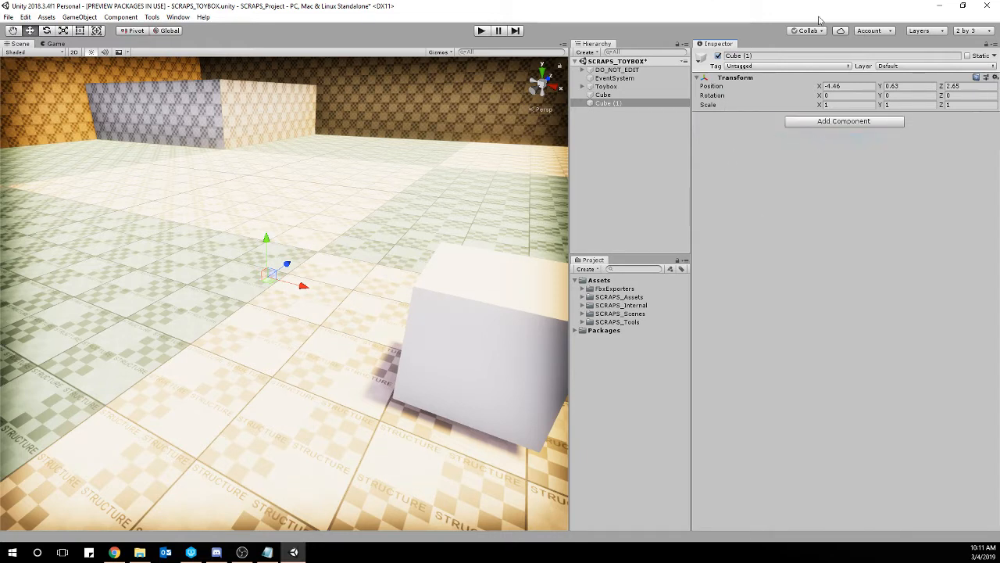
Raise the duplicate without components to Y 0.719 and delete it from the scene.
{"action": "mouse_move", "coordinate": [266, 239]}
{"action": "left_mouse_down"}
{"action": "mouse_move", "coordinate": [269, 207]}
{"action": "mouse_move", "coordinate": [267, 230]}
{"action": "left_mouse_up"}
{"action": "right_click", "coordinate": [616, 102]}
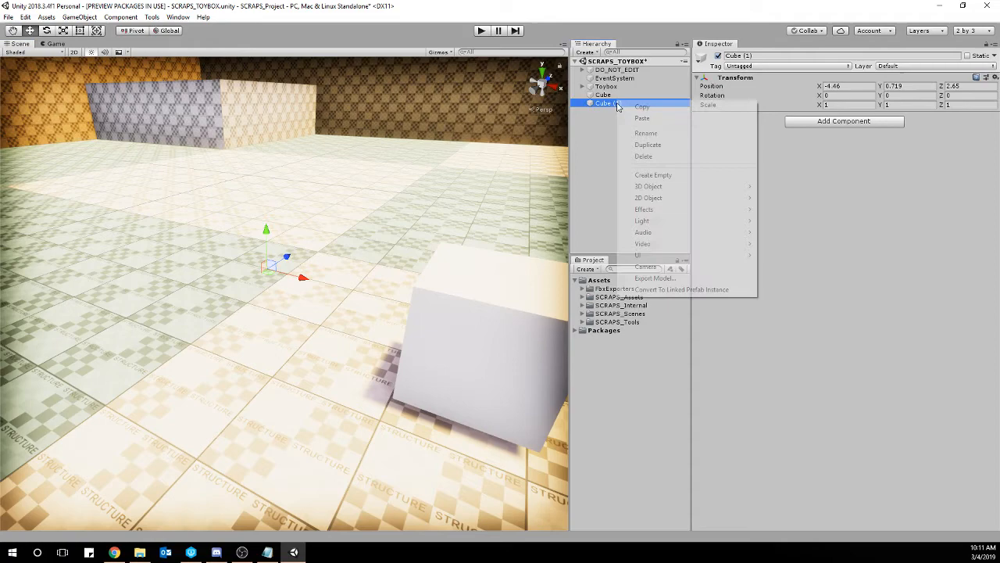
{"action": "left_click", "coordinate": [649, 156]}
Select the original cube, frame it, and view it together with the respawn position.
{"action": "left_click", "coordinate": [603, 94]}
{"action": "key", "text": "f"}
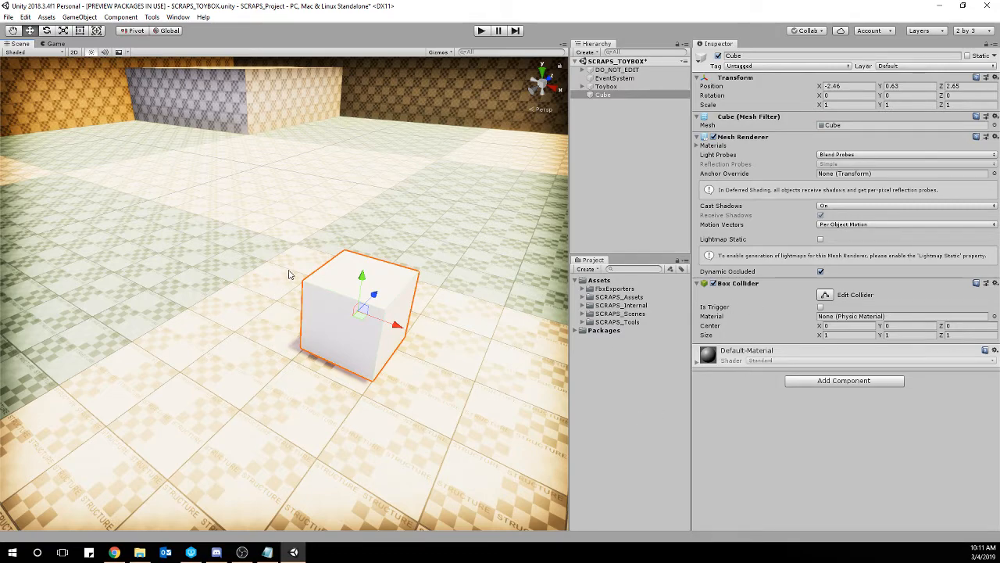
{"action": "key", "text": "s"}
{"action": "right_click_drag", "start_coordinate": [307, 311], "coordinate": [283, 307]}
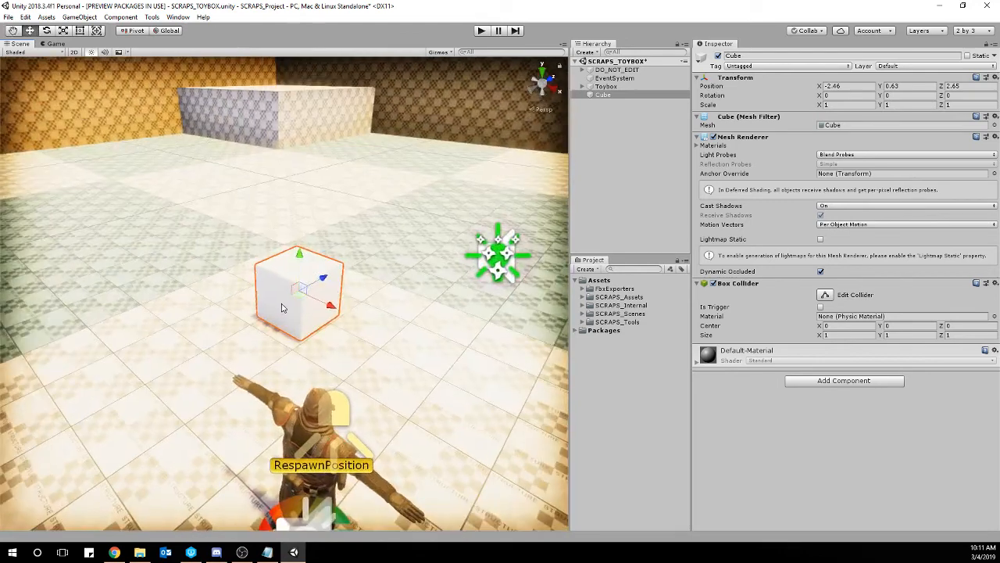
Duplicate the cube and move the copy along the X axis to 2.754.
{"action": "key", "text": "ctrl+d"}
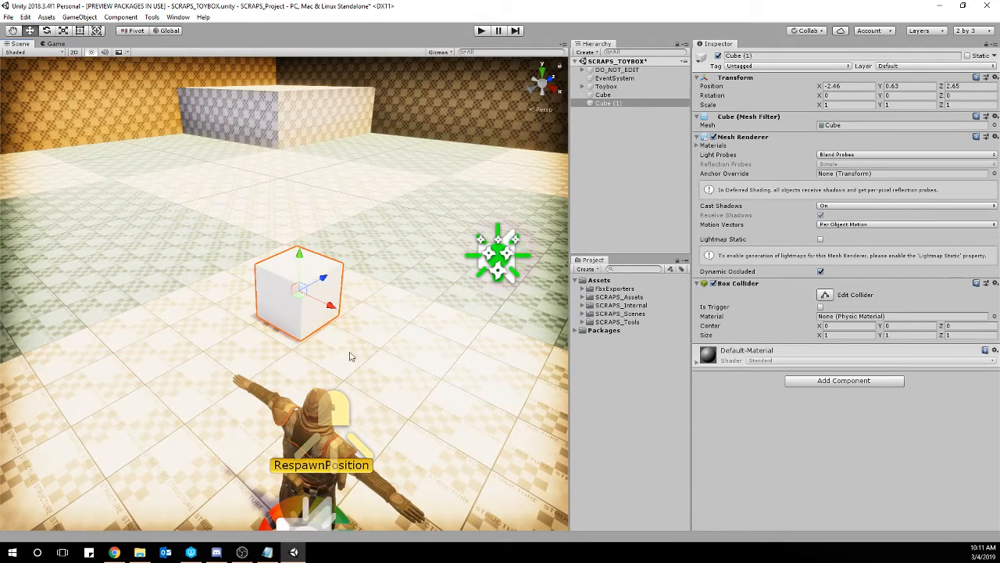
{"action": "left_click_drag", "start_coordinate": [332, 307], "coordinate": [414, 343]}
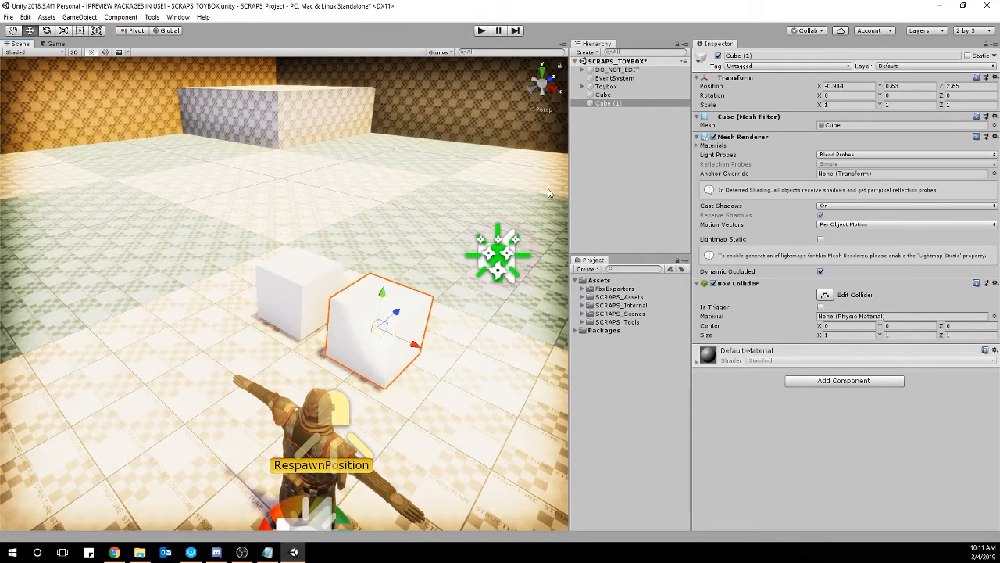
{"action": "right_click", "coordinate": [615, 104]}
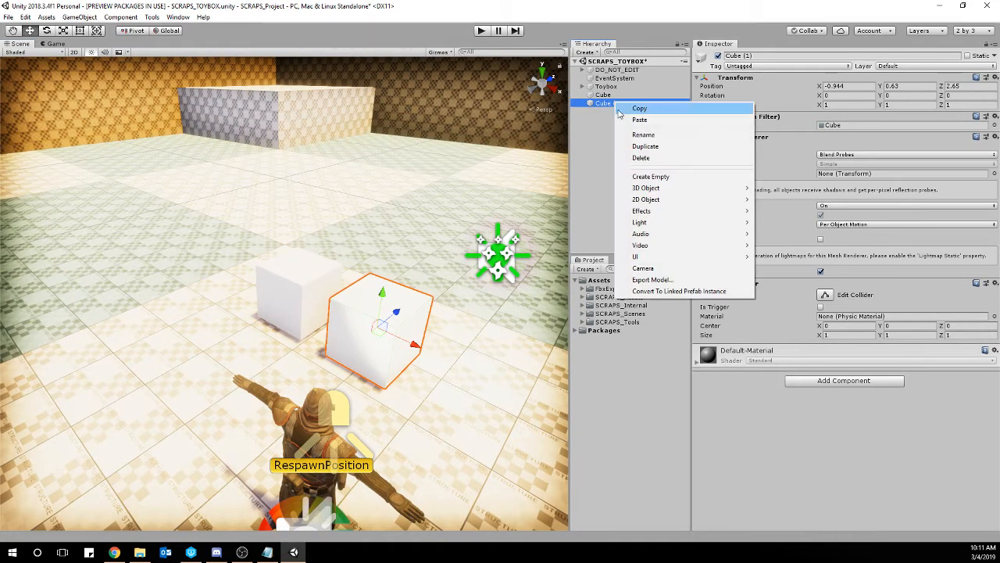
{"action": "left_click", "coordinate": [280, 311]}
{"action": "left_click_drag", "start_coordinate": [338, 306], "coordinate": [277, 312], "text": "alt"}
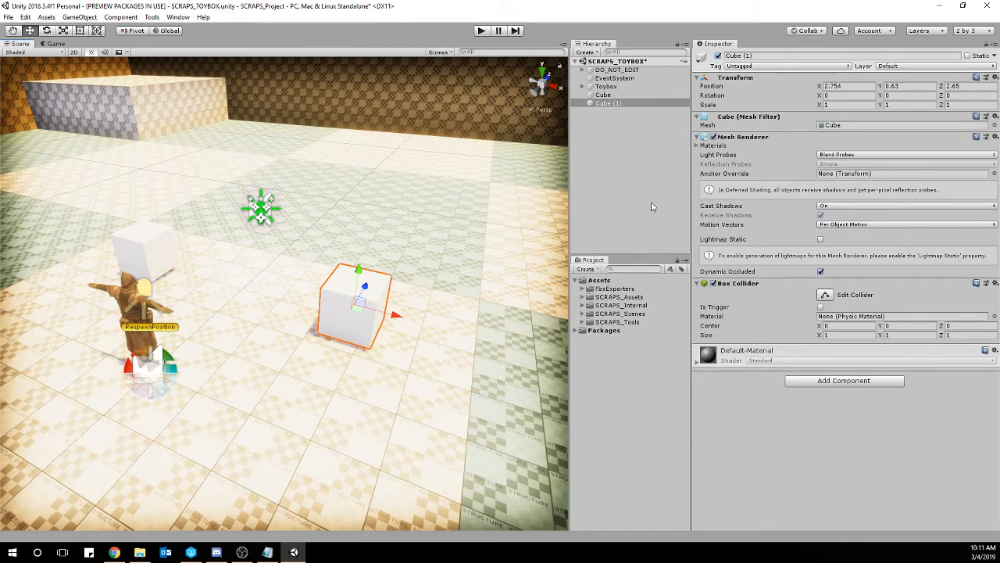
Rename the duplicate cube TriggerVolume and make its Box Collider a trigger.
{"action": "left_click", "coordinate": [772, 56]}
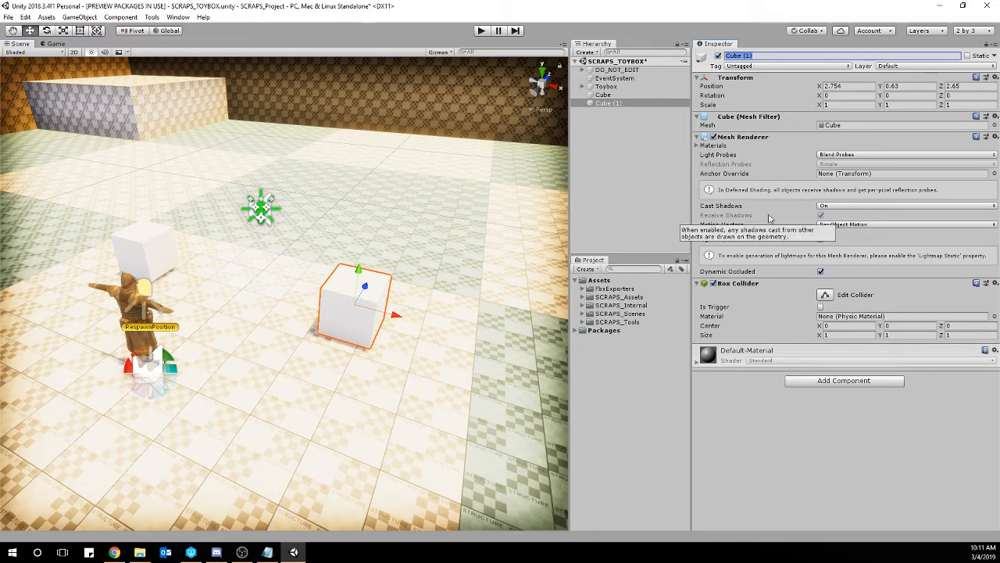
{"action": "type", "text": "TriggerVolume"}
{"action": "key", "text": "Return"}
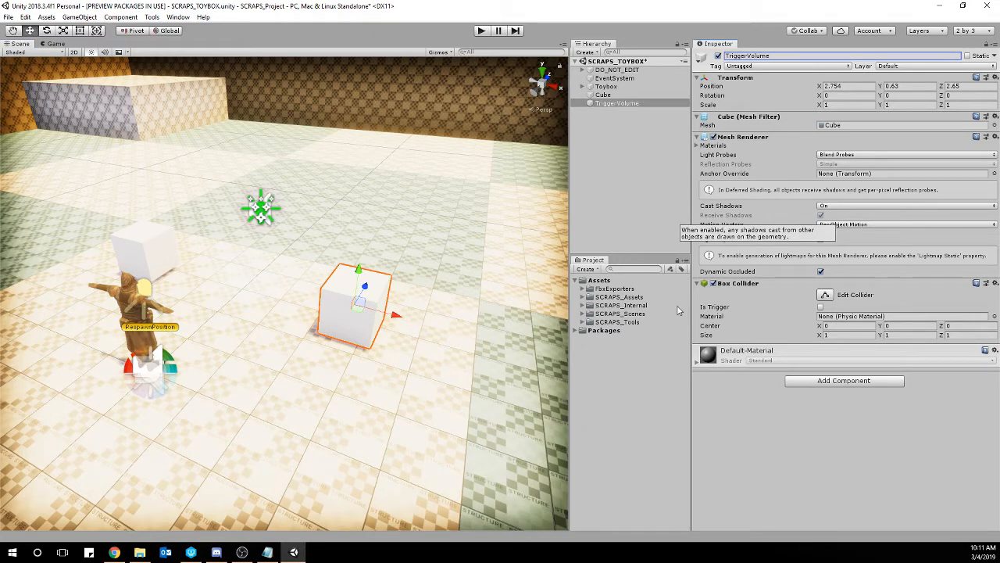
{"action": "left_click", "coordinate": [820, 307]}
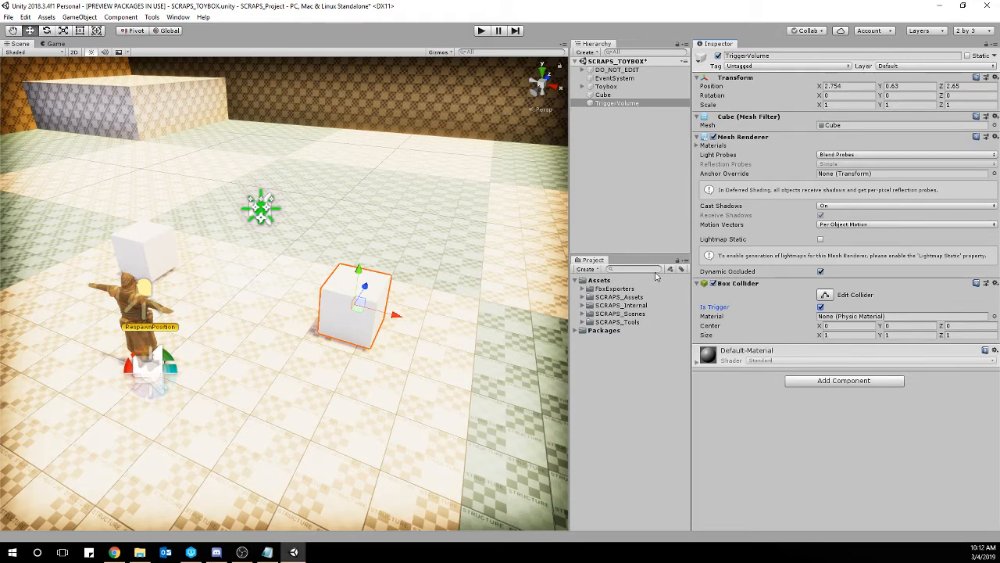
Assign the Prototype_Alpha_Yellow material from SCRAPS_Tools/Materials to Element 0 of TriggerVolume's Mesh Renderer.
{"action": "left_click", "coordinate": [697, 146]}
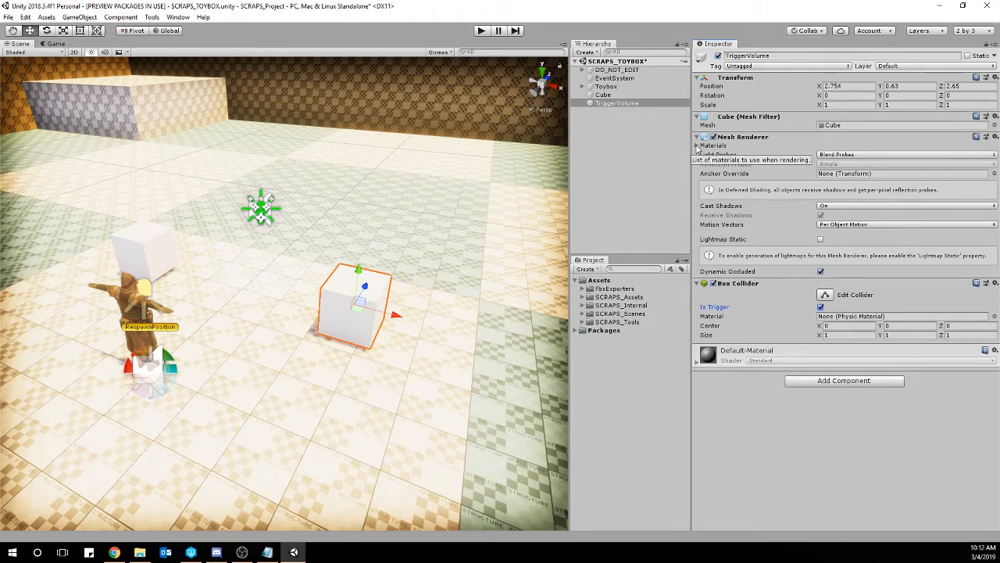
{"action": "left_click", "coordinate": [843, 164]}
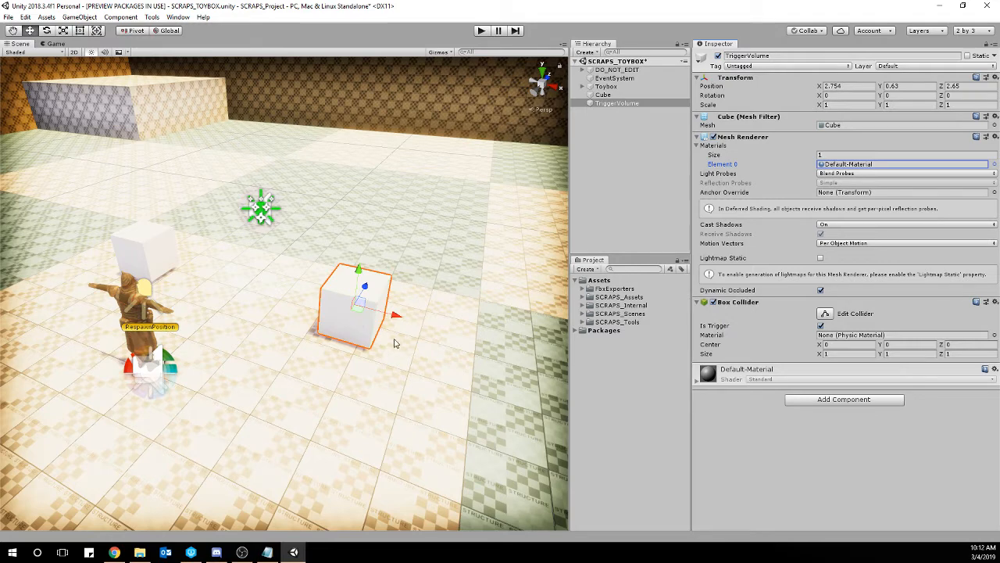
{"action": "left_click", "coordinate": [582, 322]}
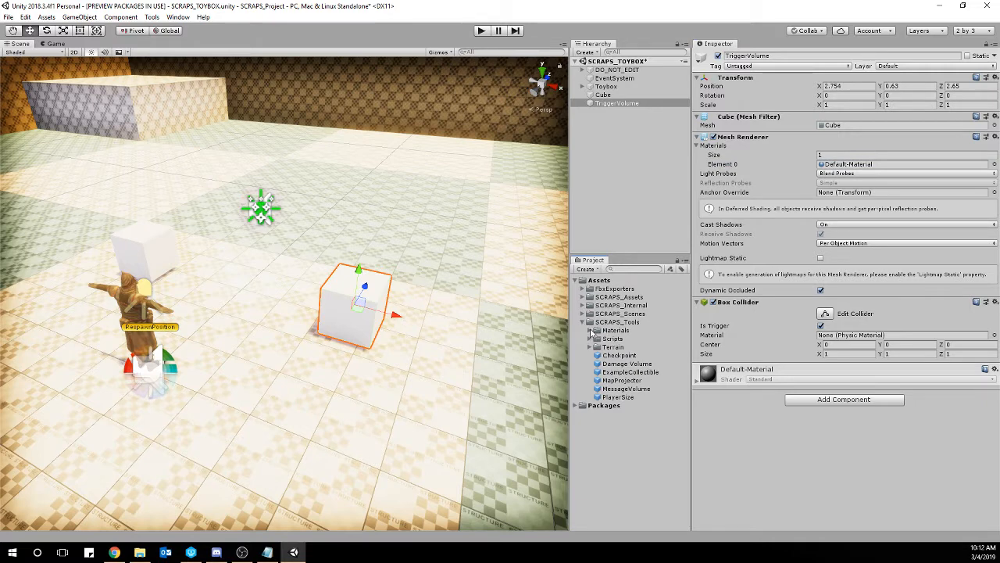
{"action": "left_click", "coordinate": [591, 330]}
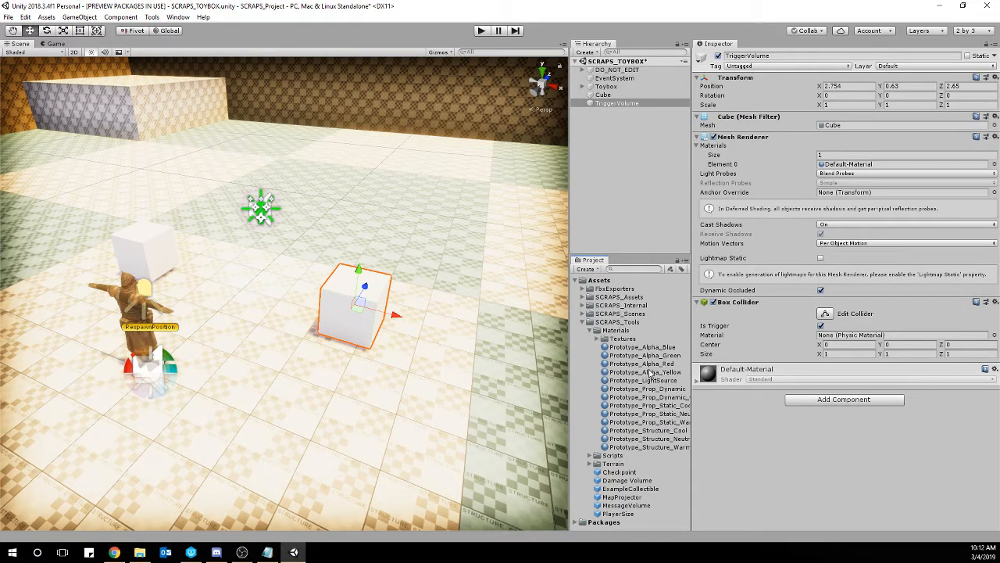
{"action": "left_click_drag", "start_coordinate": [648, 373], "coordinate": [852, 171]}
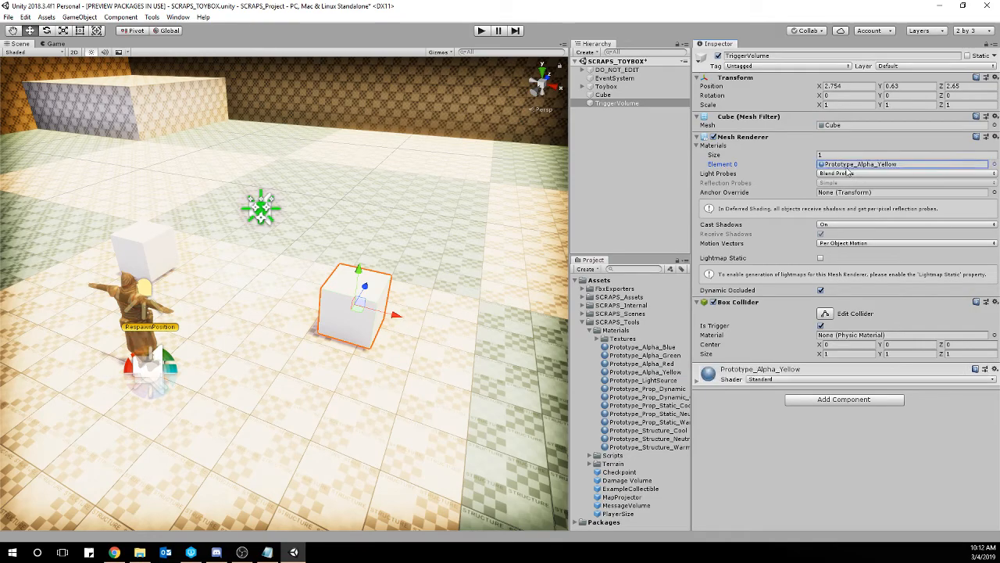
Scale TriggerVolume up to about X 3.65, Y 2.69 and Z 2.88.
{"action": "right_click_drag", "start_coordinate": [399, 283], "coordinate": [348, 289]}
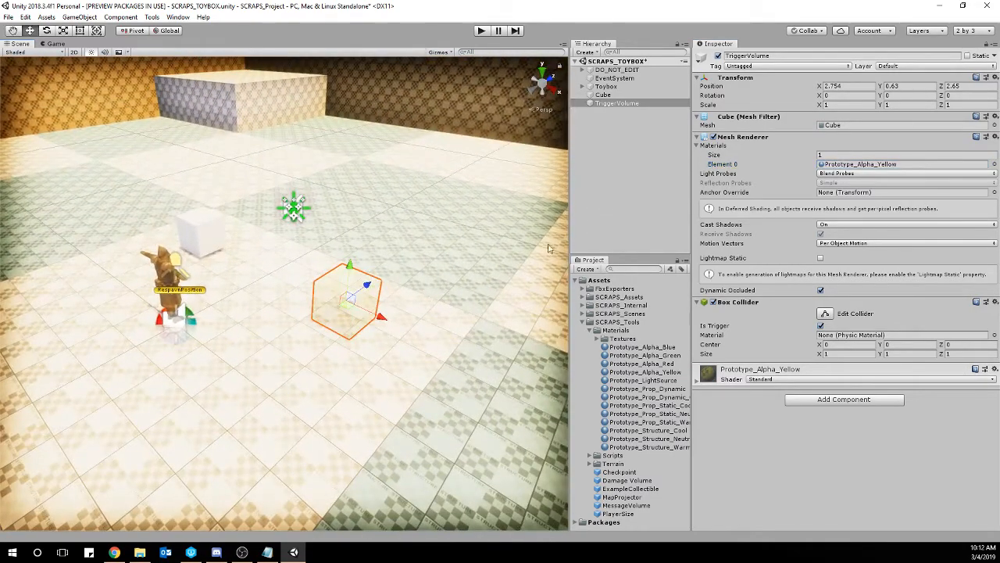
{"action": "key", "text": "e"}
{"action": "key", "text": "r"}
{"action": "key", "text": "t"}
{"action": "left_click_drag", "start_coordinate": [387, 320], "coordinate": [421, 266]}
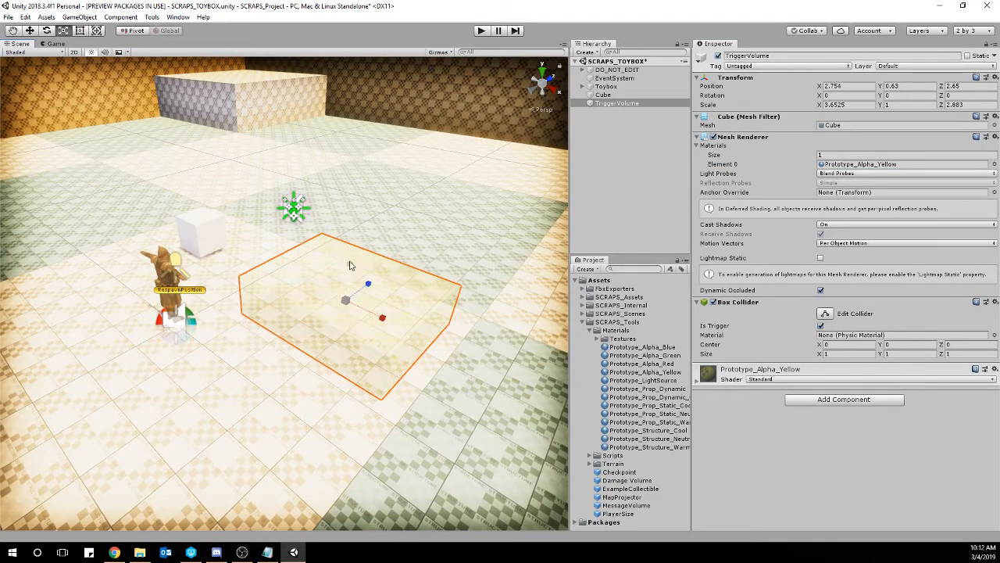
{"action": "left_click_drag", "start_coordinate": [351, 265], "coordinate": [354, 203]}
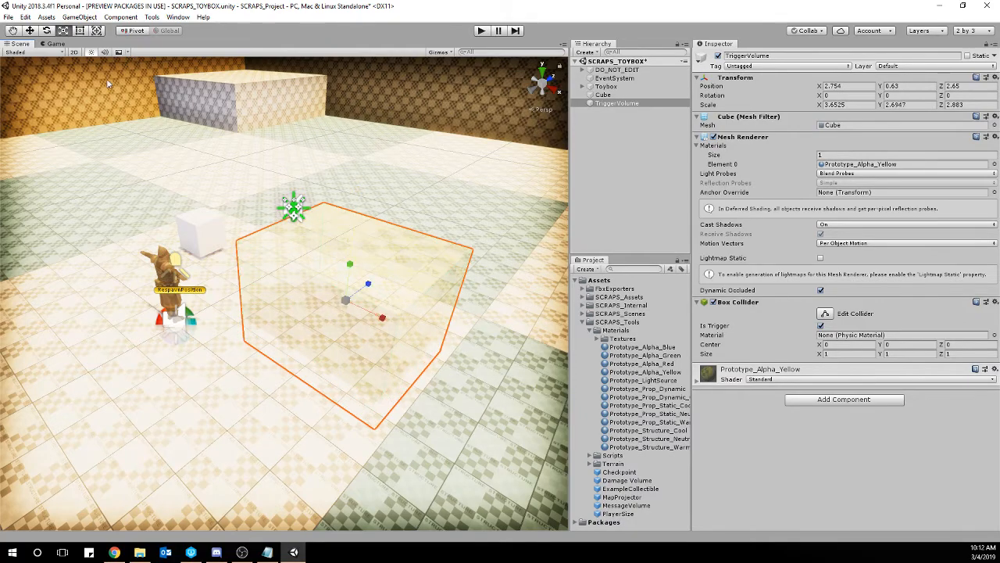
Move TriggerVolume up to Y 1.13 and back along the Z axis to 6.41.
{"action": "left_click", "coordinate": [31, 30]}
{"action": "right_click_drag", "start_coordinate": [336, 338], "coordinate": [394, 293]}
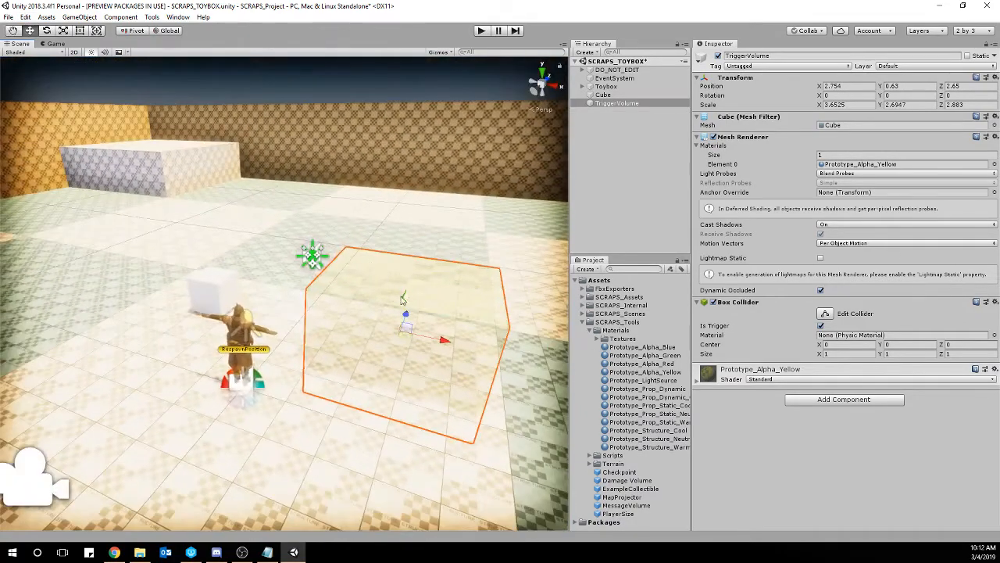
{"action": "left_click_drag", "start_coordinate": [394, 294], "coordinate": [406, 286]}
{"action": "right_click_drag", "start_coordinate": [406, 286], "coordinate": [341, 302]}
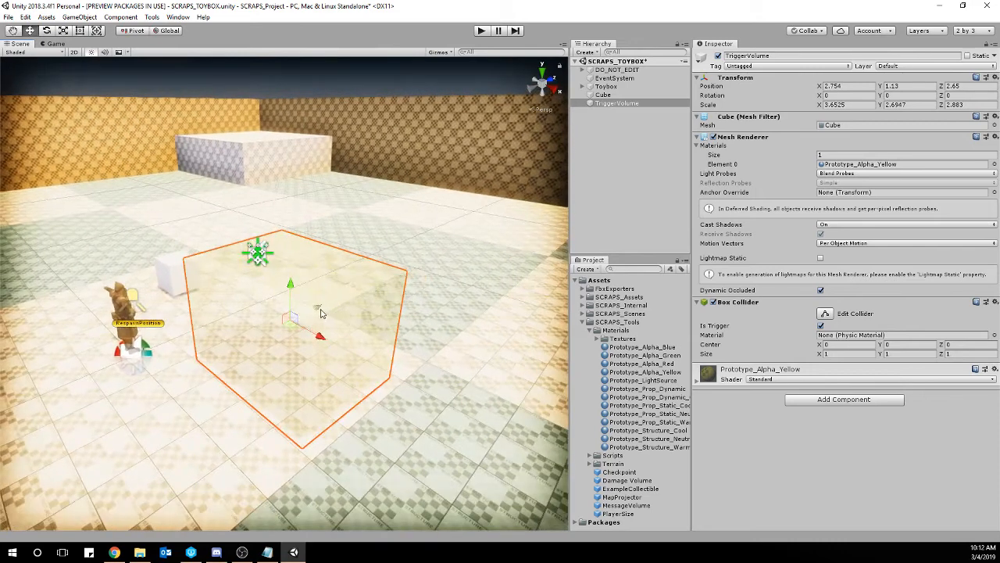
{"action": "left_click_drag", "start_coordinate": [321, 308], "coordinate": [453, 280]}
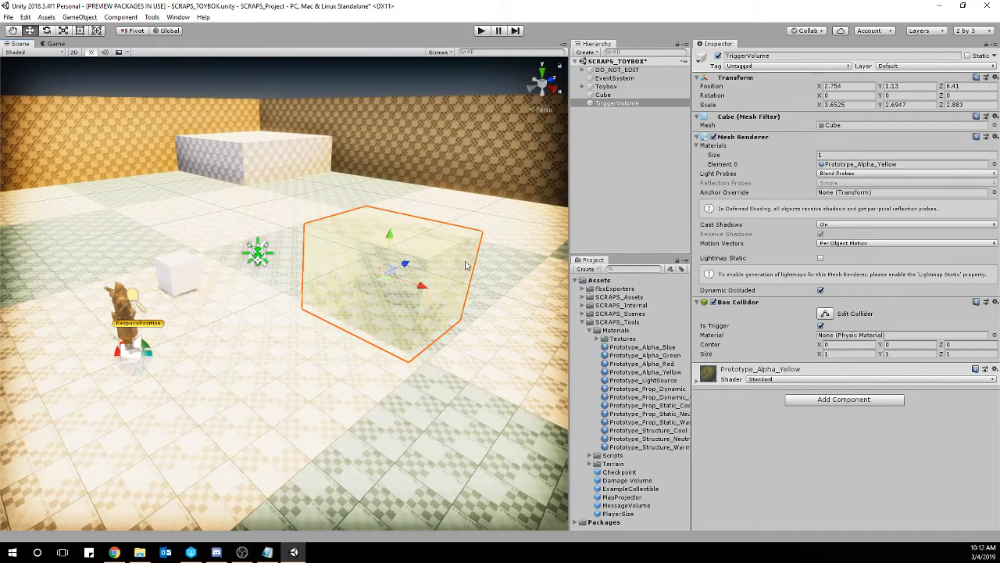
Add the SCRAPS_GravnullObject script from SCRAPS_Tools/Scripts to the original cube.
{"action": "left_click", "coordinate": [182, 268]}
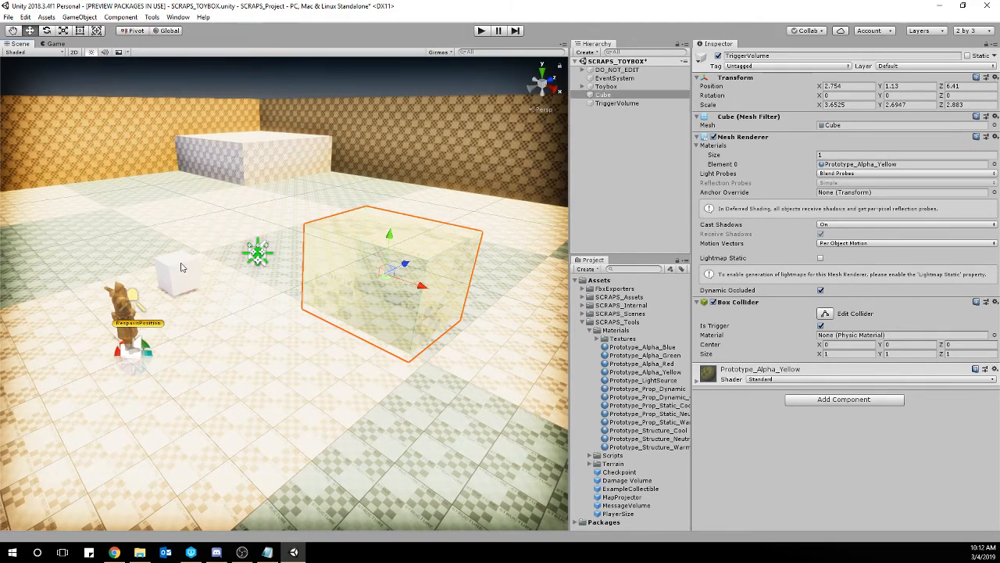
{"action": "right_click_drag", "start_coordinate": [182, 268], "coordinate": [525, 367]}
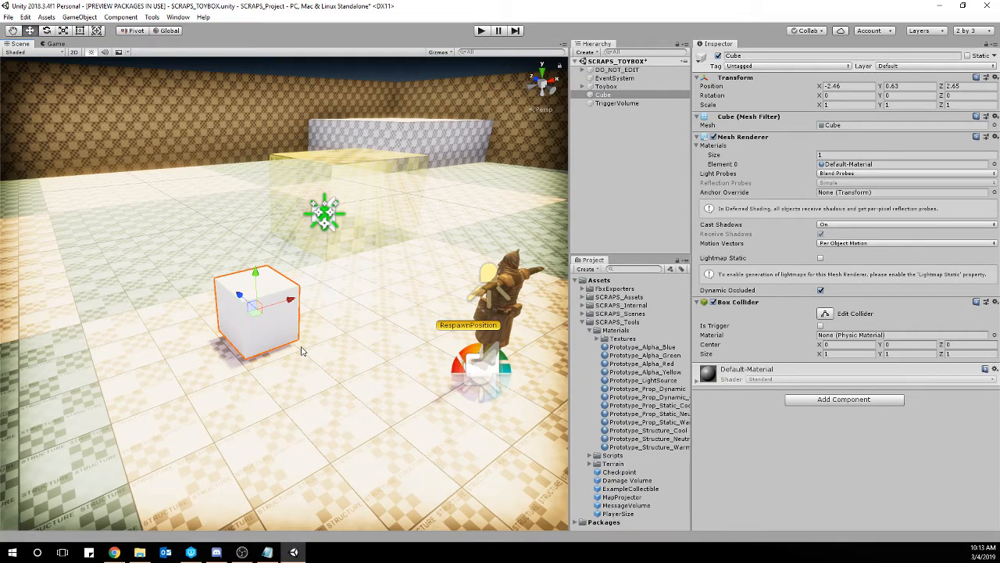
{"action": "left_click", "coordinate": [583, 322]}
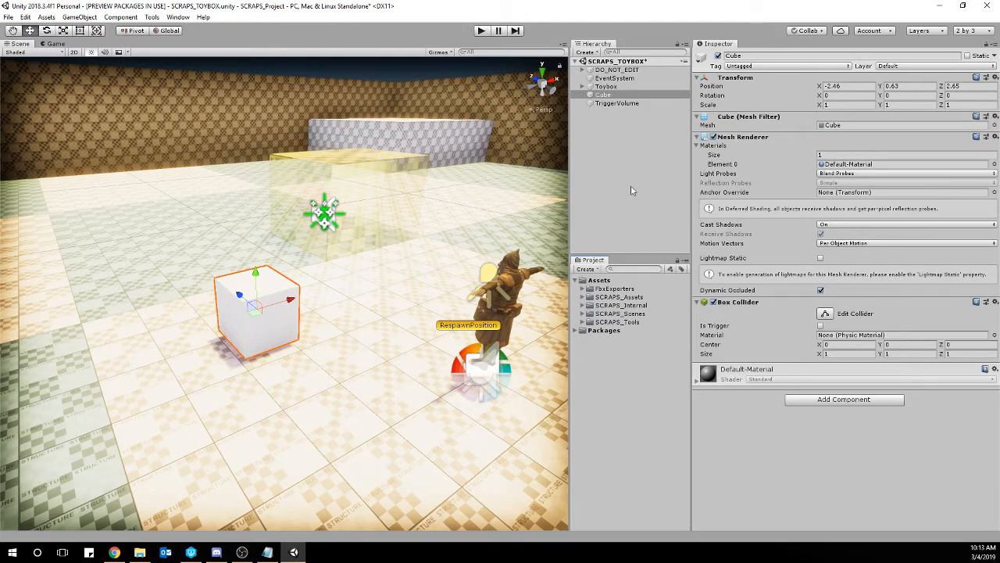
{"action": "left_click", "coordinate": [583, 322]}
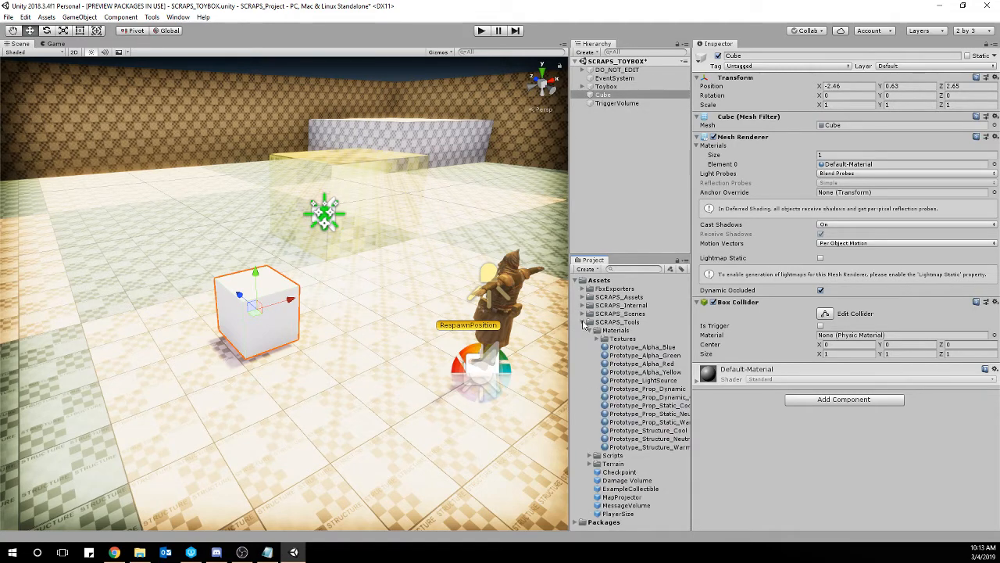
{"action": "left_click", "coordinate": [590, 332]}
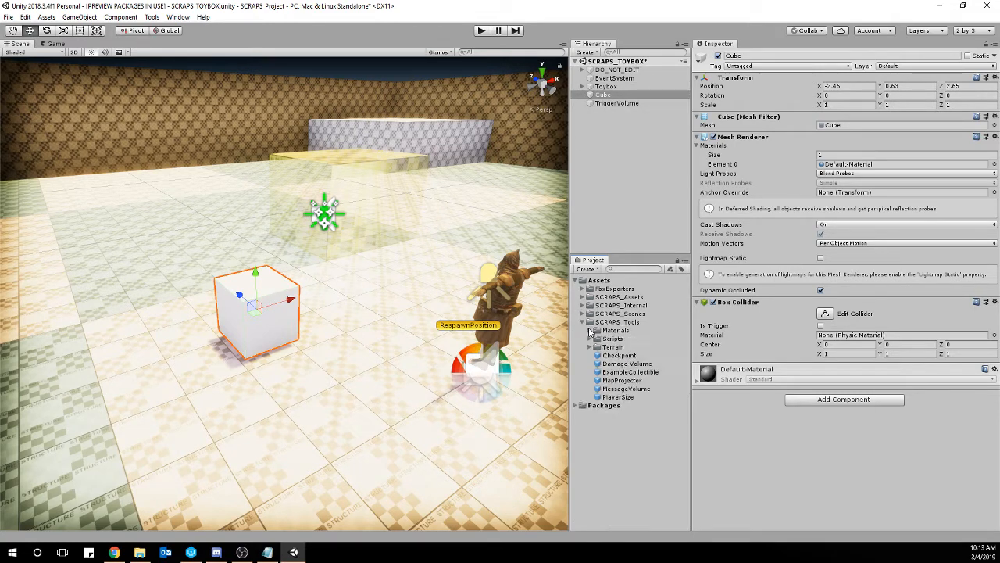
{"action": "left_click", "coordinate": [590, 339]}
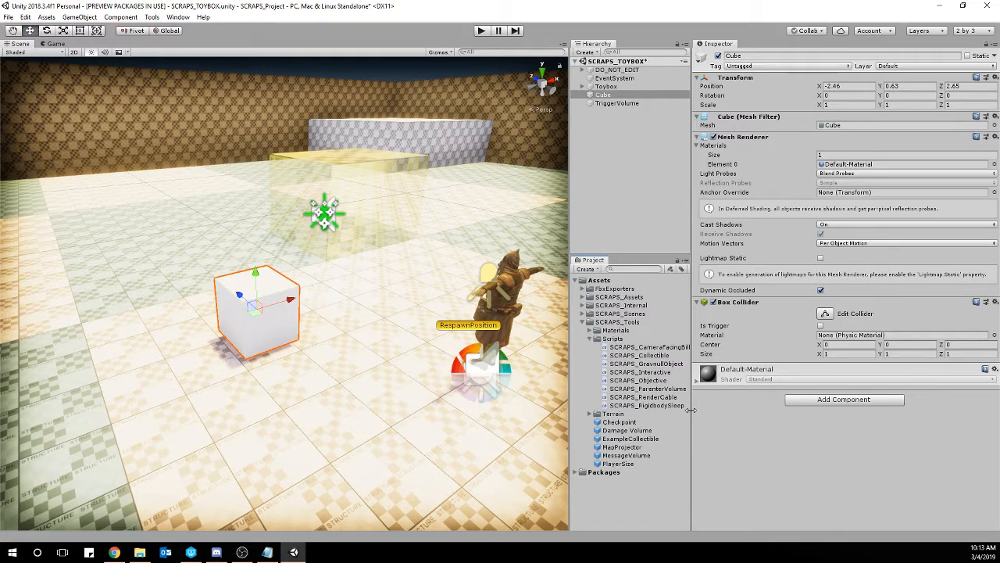
{"action": "left_click_drag", "start_coordinate": [657, 367], "coordinate": [869, 440]}
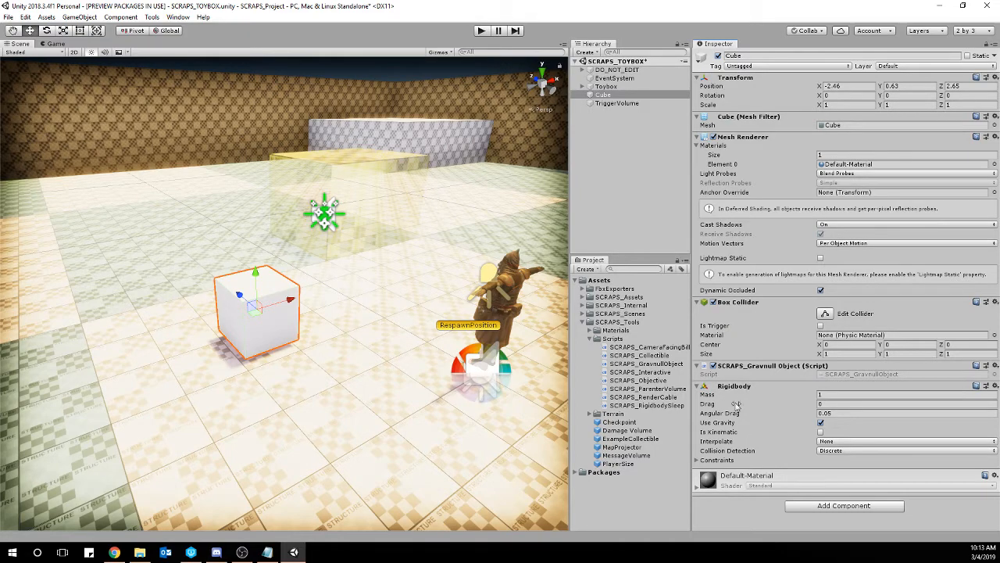
Run the scene in play mode, walk the character to the cube and pick it up.
{"action": "mouse_move", "coordinate": [383, 269]}
{"action": "right_mouse_down"}
{"action": "mouse_move", "coordinate": [392, 262]}
{"action": "mouse_move", "coordinate": [376, 267]}
{"action": "right_mouse_up"}
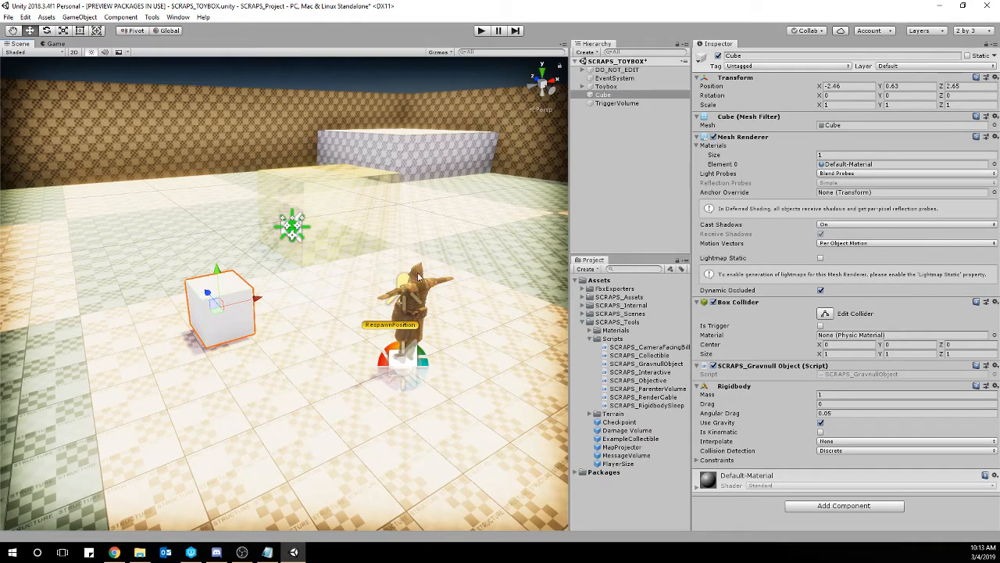
{"action": "left_click", "coordinate": [481, 31]}
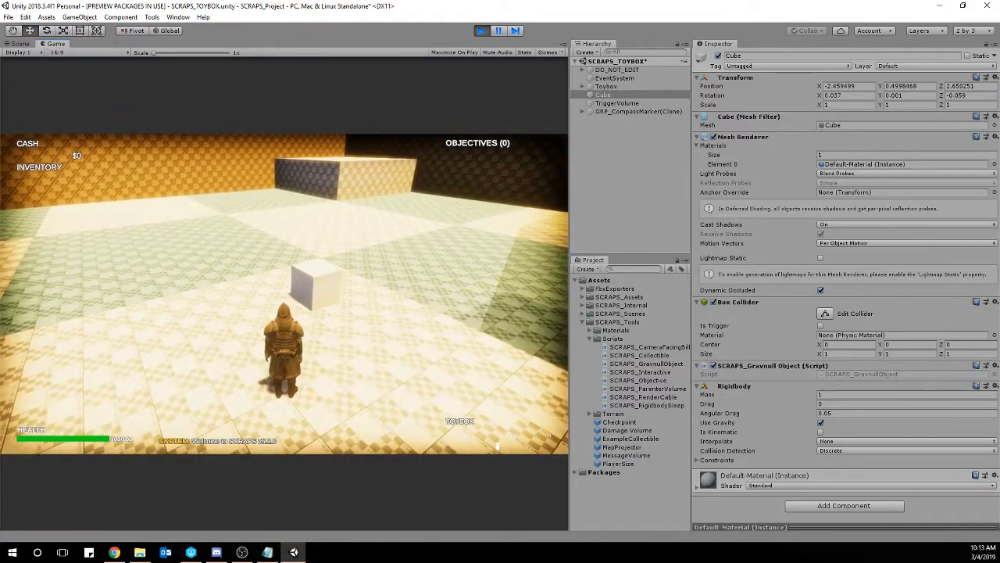
{"action": "key", "text": "w"}
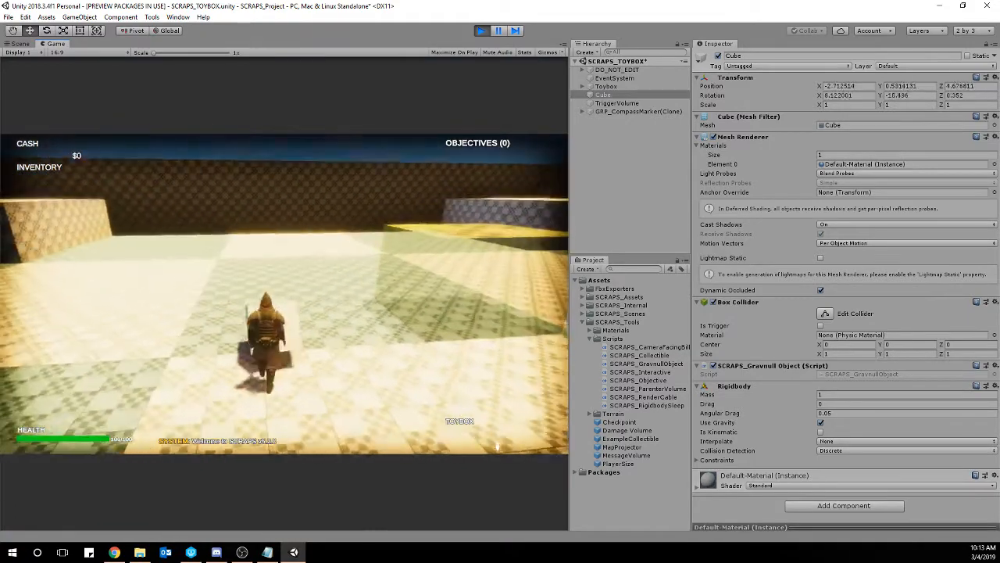
{"action": "key", "text": "s"}
{"action": "key", "text": "e"}
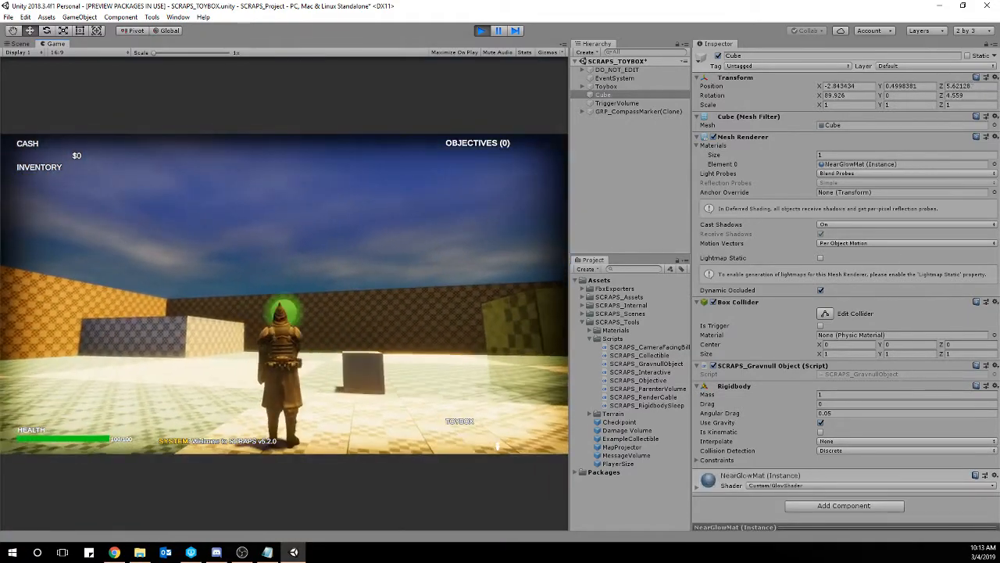
{"action": "key", "text": "w"}
{"action": "key", "text": "e"}
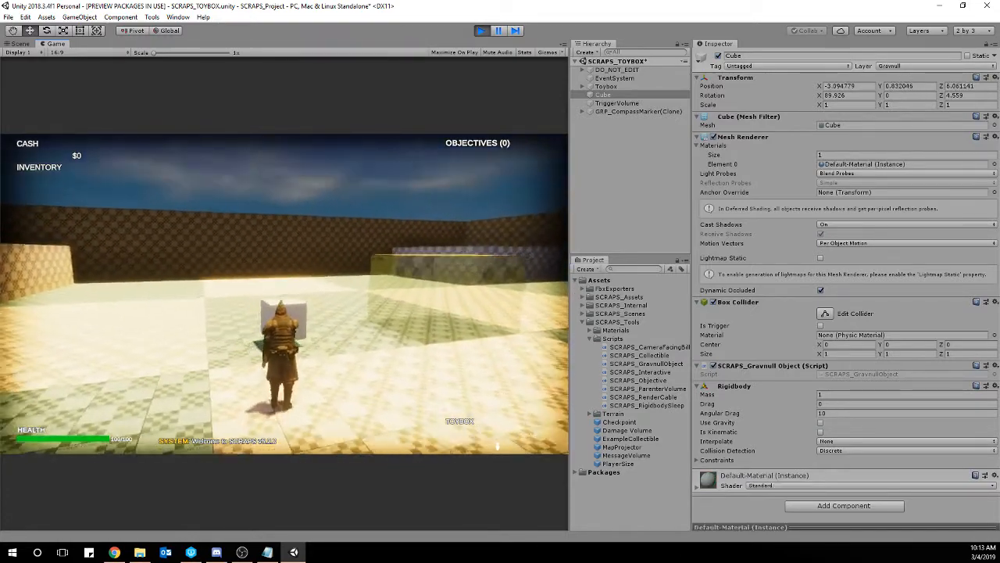
Carry the cube to the yellow trigger volume and drop it on the floor in front of it.
{"action": "key", "text": "w"}
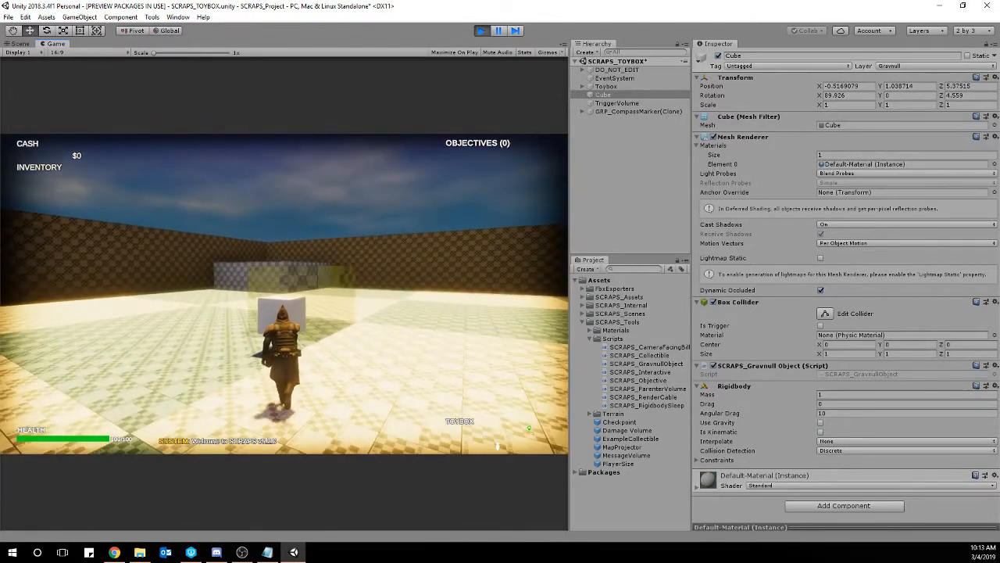
{"action": "key", "text": "w"}
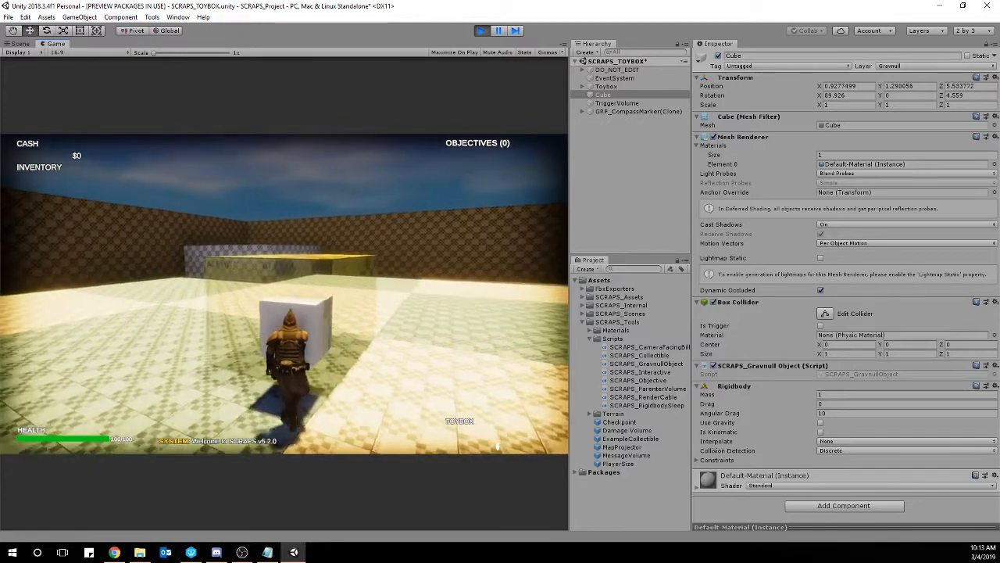
{"action": "key", "text": "d"}
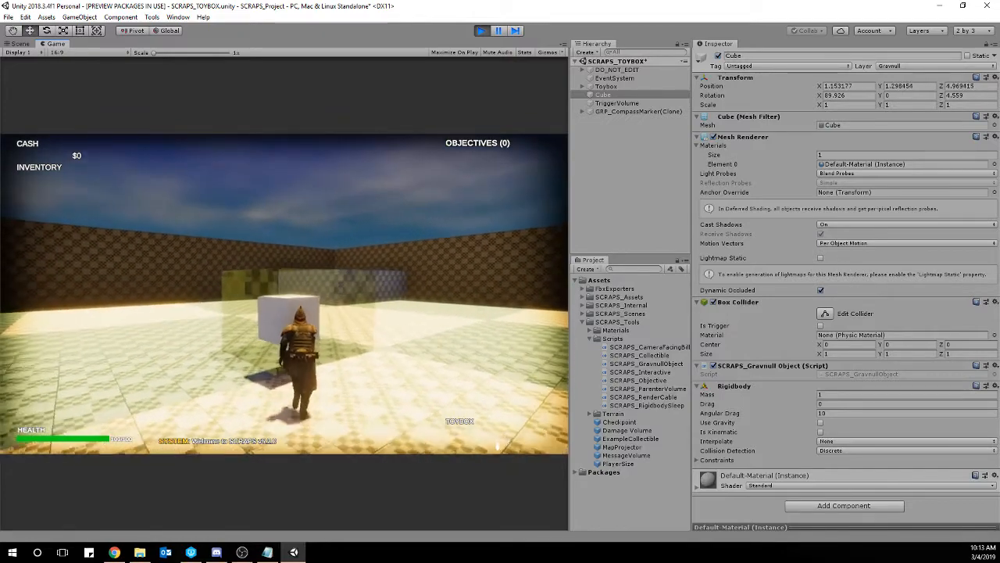
{"action": "key", "text": "e"}
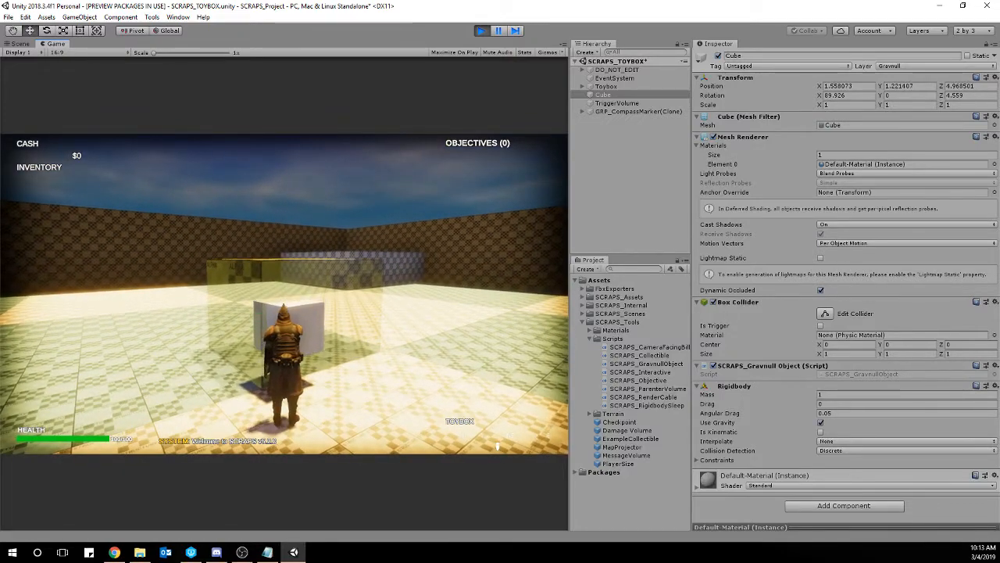
{"action": "key", "text": "s"}
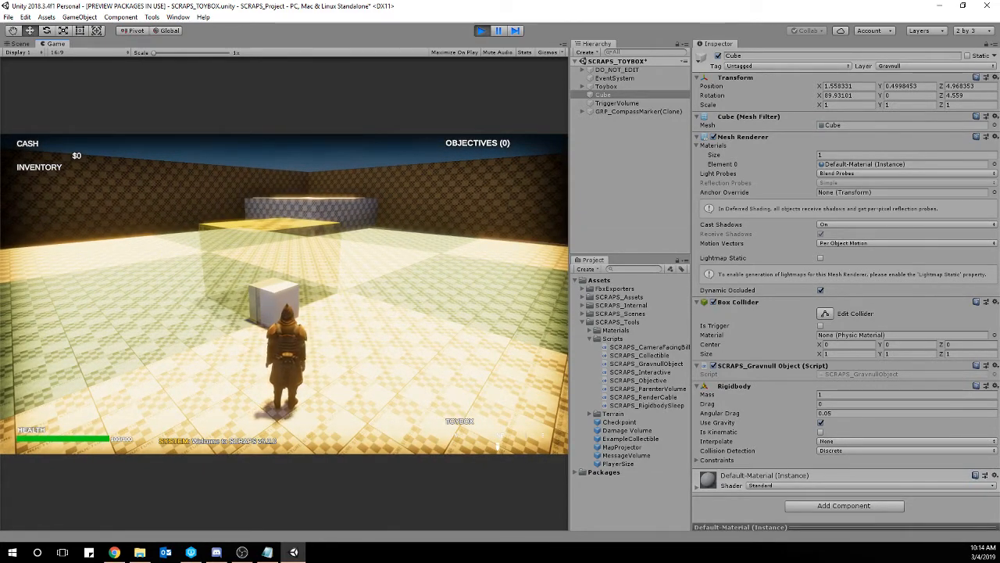
Stop play mode and assign the yellow TriggerVolume to the Ignore Raycast layer.
{"action": "key", "text": "Escape"}
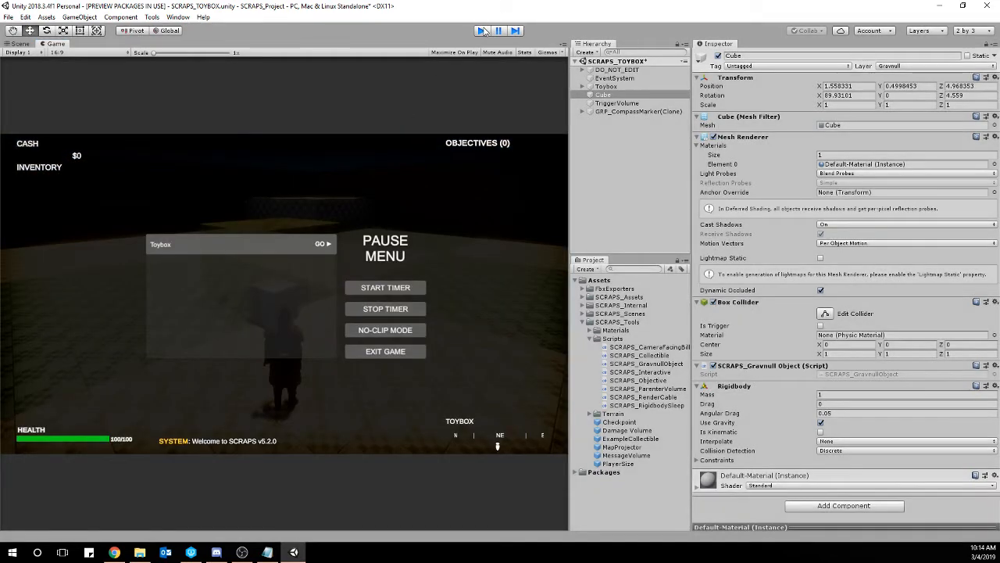
{"action": "left_click", "coordinate": [481, 31]}
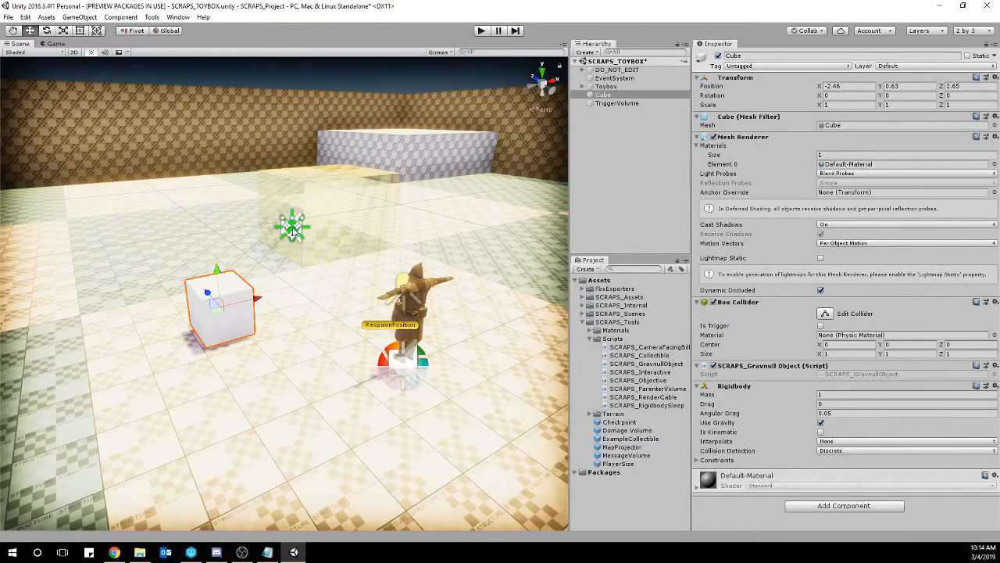
{"action": "left_click", "coordinate": [351, 189]}
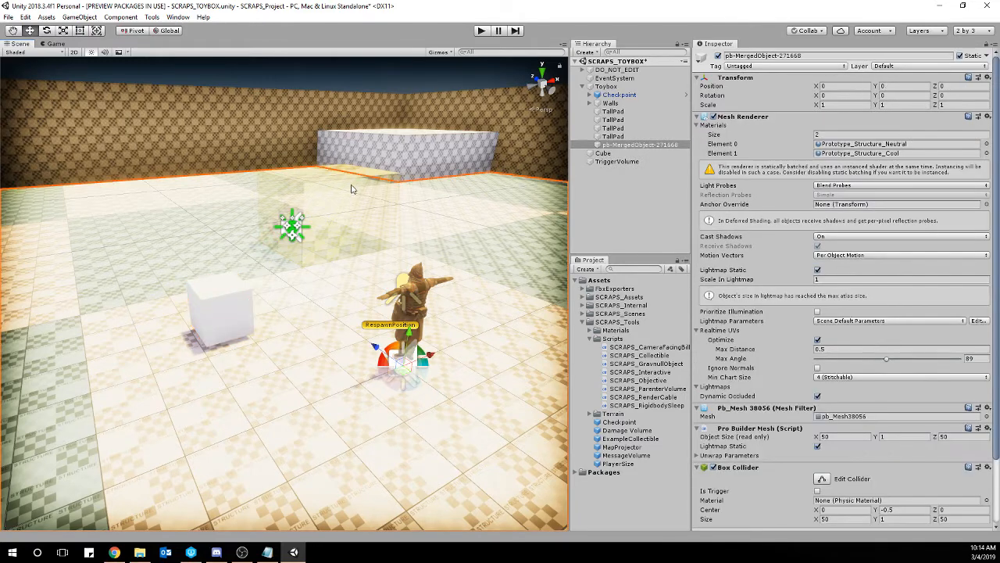
{"action": "left_click", "coordinate": [375, 174]}
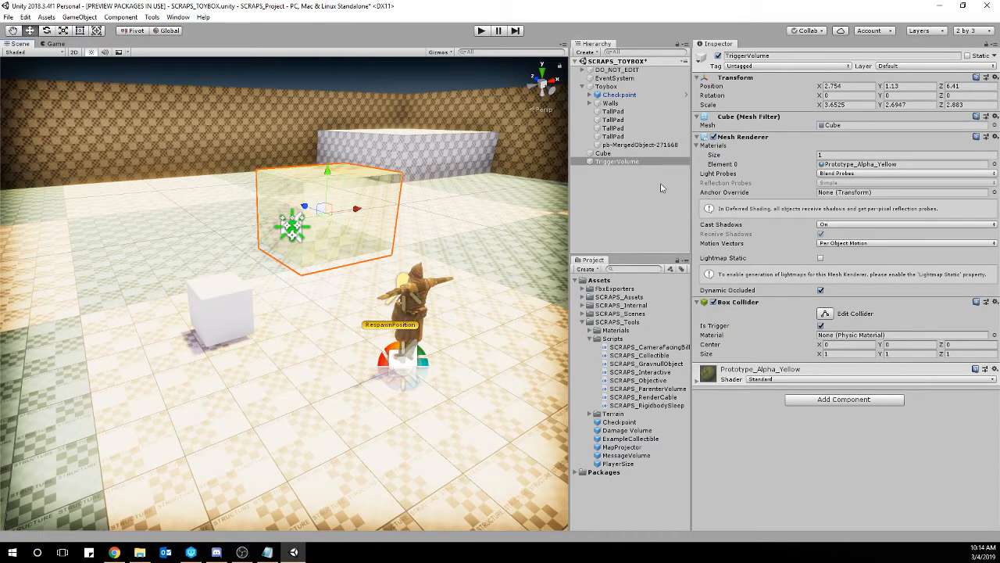
{"action": "left_click", "coordinate": [895, 68]}
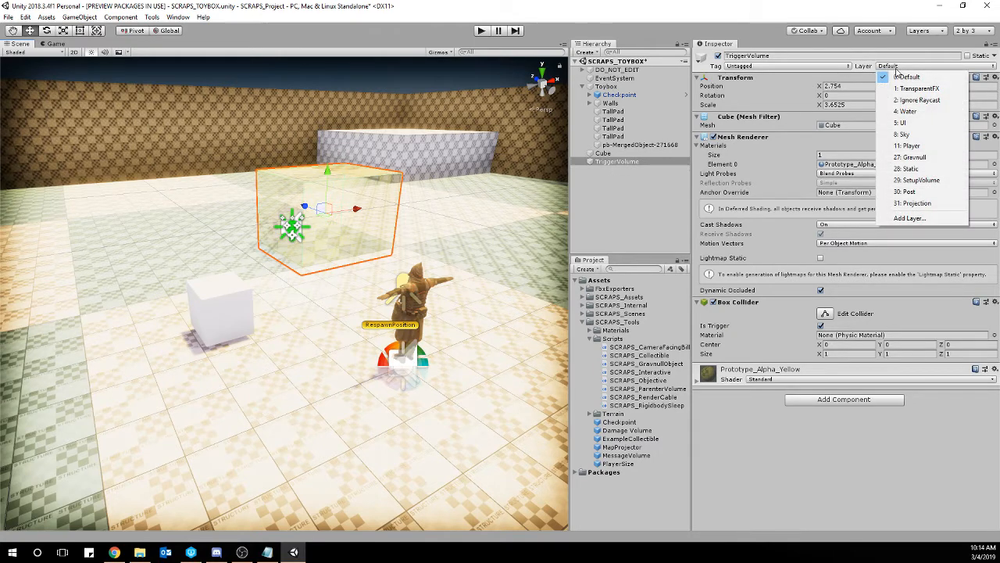
{"action": "left_click", "coordinate": [941, 101]}
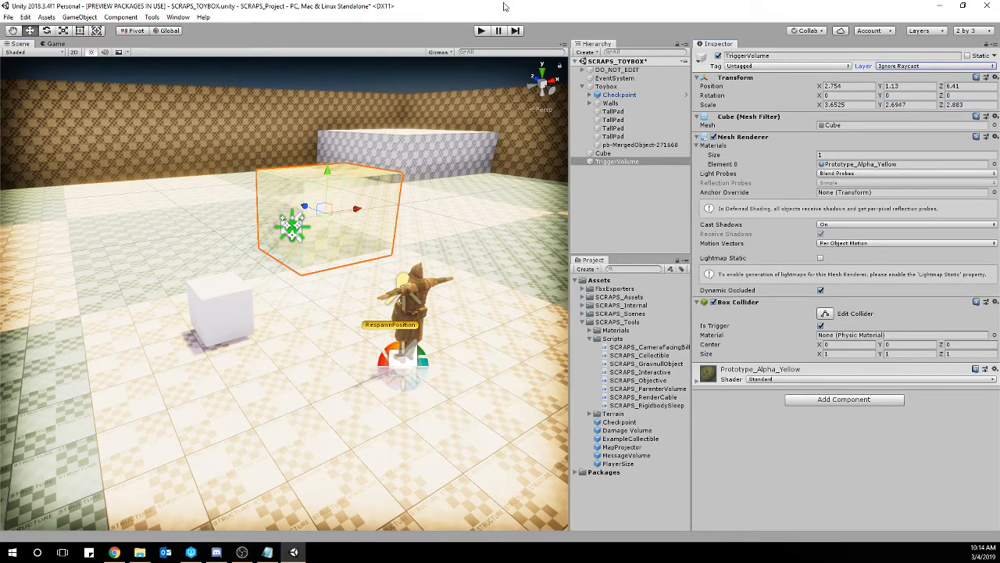
Run the scene in play mode, carry the cube into the yellow trigger volume, drop it there and stop the run.
{"action": "left_click", "coordinate": [482, 32]}
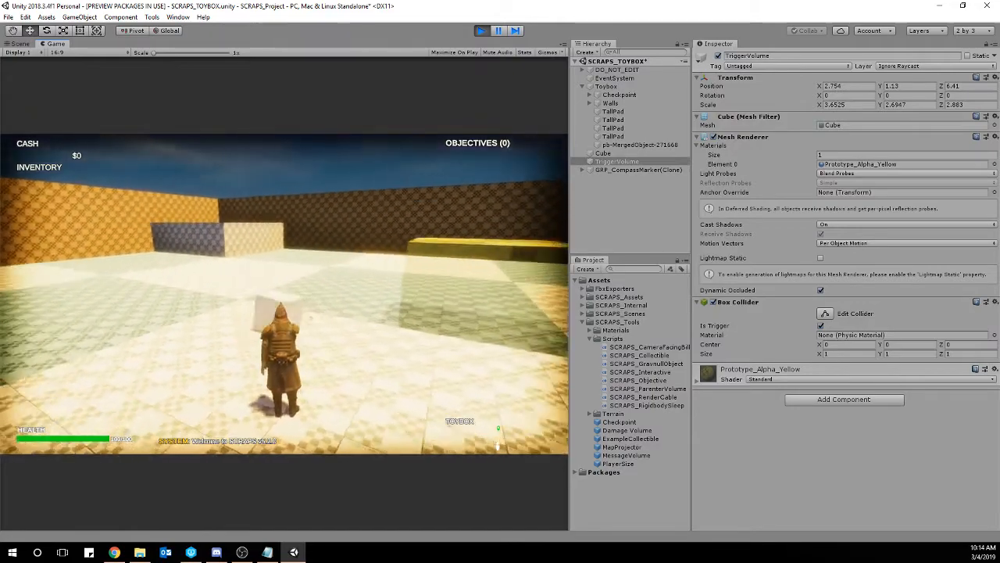
{"action": "key", "text": "w"}
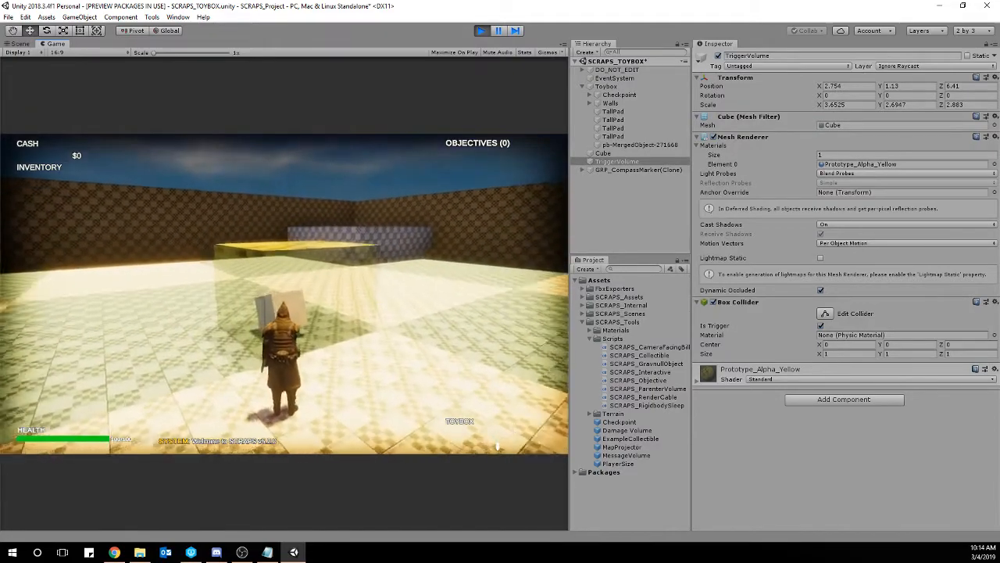
{"action": "key", "text": "w"}
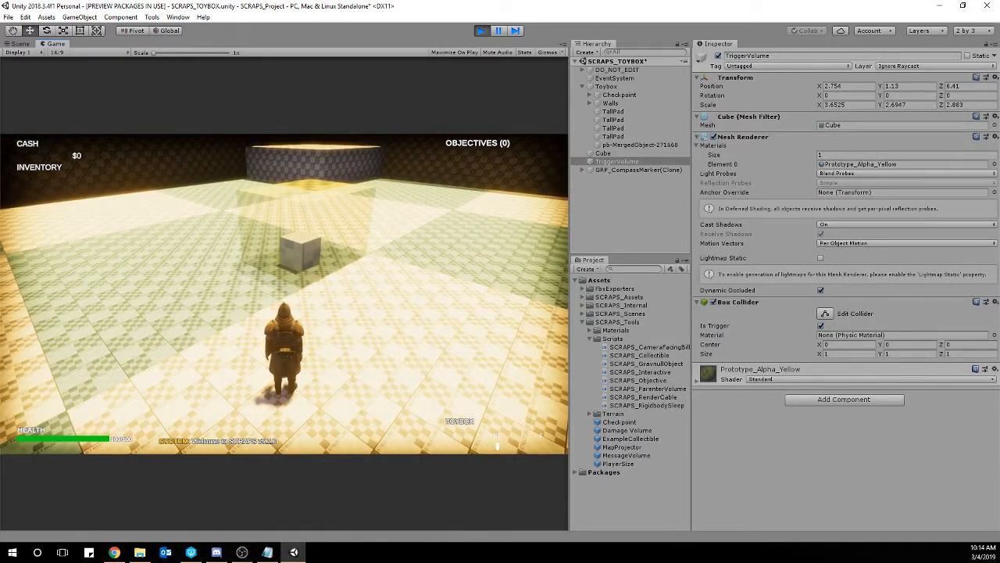
{"action": "key", "text": "Escape"}
{"action": "left_click", "coordinate": [485, 31]}
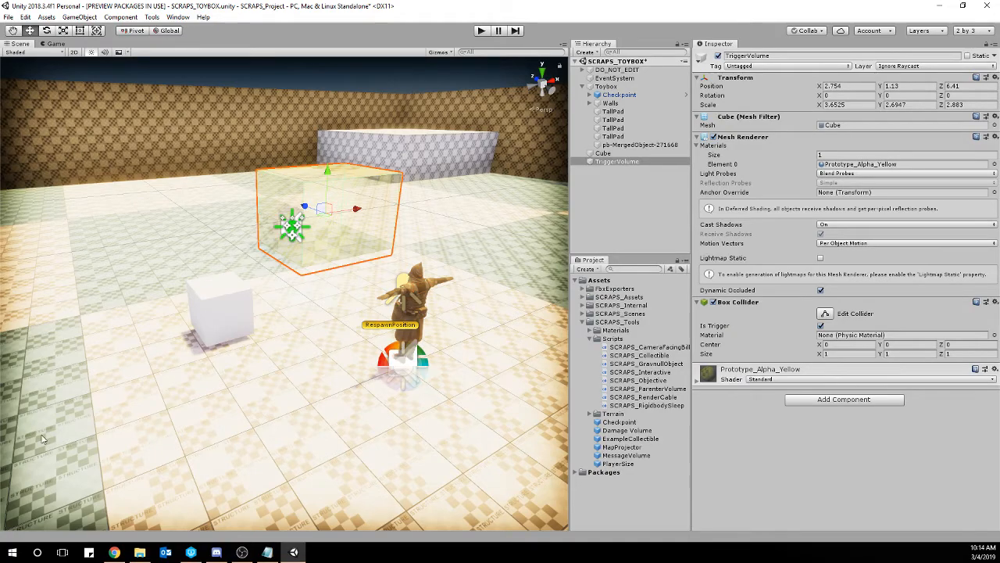
Collapse the SCRAPS_Tools folder and set TriggerVolume's scale to 5 on X, Y and Z.
{"action": "right_click_drag", "start_coordinate": [426, 228], "coordinate": [253, 231]}
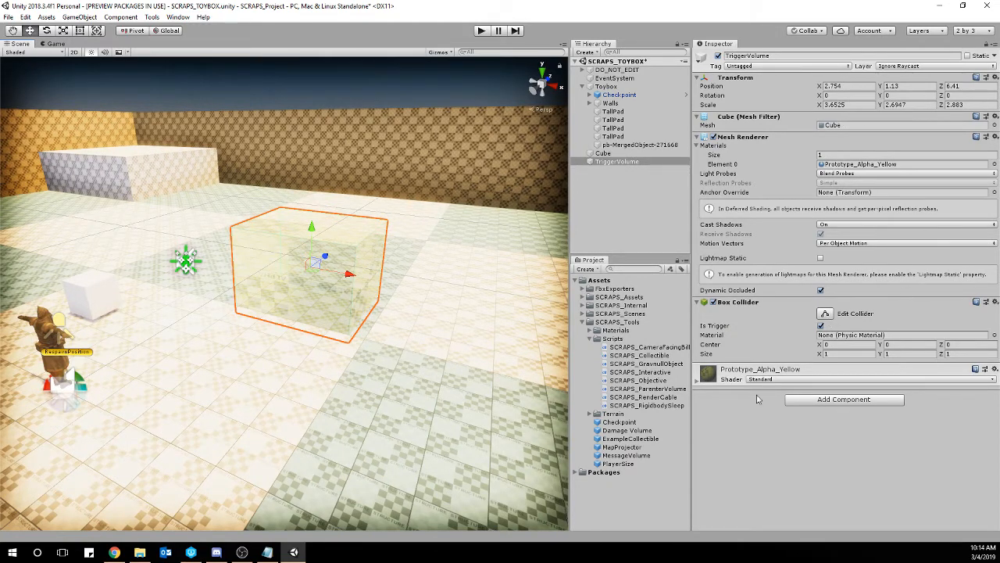
{"action": "left_click", "coordinate": [582, 323]}
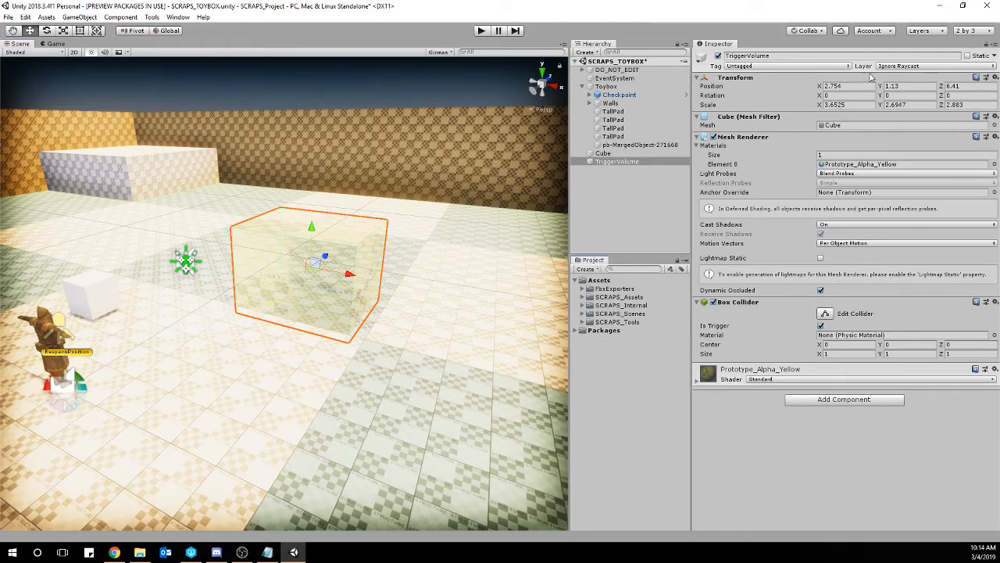
{"action": "left_click", "coordinate": [850, 105]}
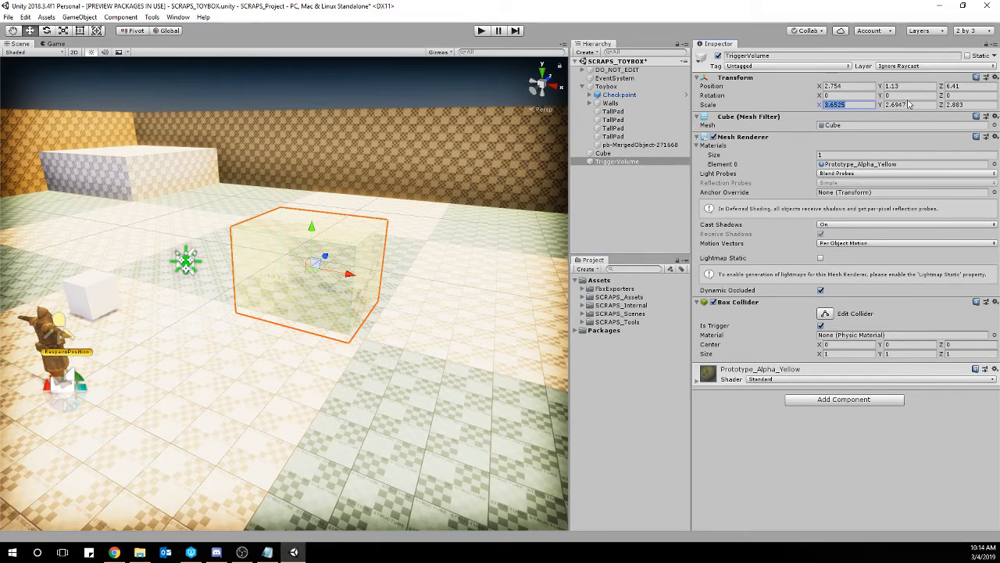
{"action": "type", "text": "5"}
{"action": "key", "text": "Tab"}
{"action": "type", "text": "5"}
{"action": "key", "text": "Tab"}
{"action": "type", "text": "5"}
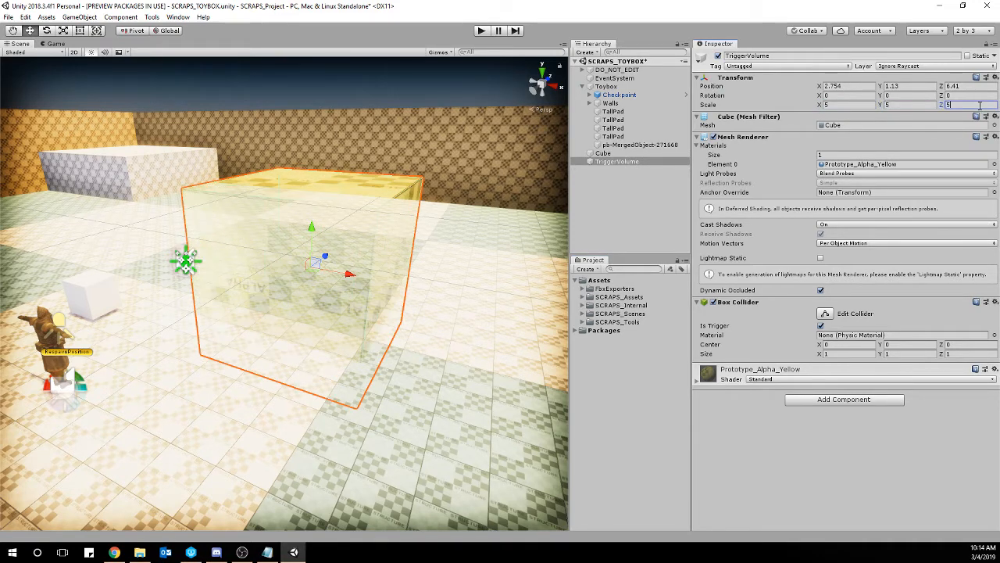
Move TriggerVolume up and back across the floor to about X 0.26, Y 2.35, Z 9.42.
{"action": "left_click_drag", "start_coordinate": [311, 226], "coordinate": [333, 185]}
{"action": "scroll", "coordinate": [278, 218], "scroll_direction": "down", "scroll_amount": 3}
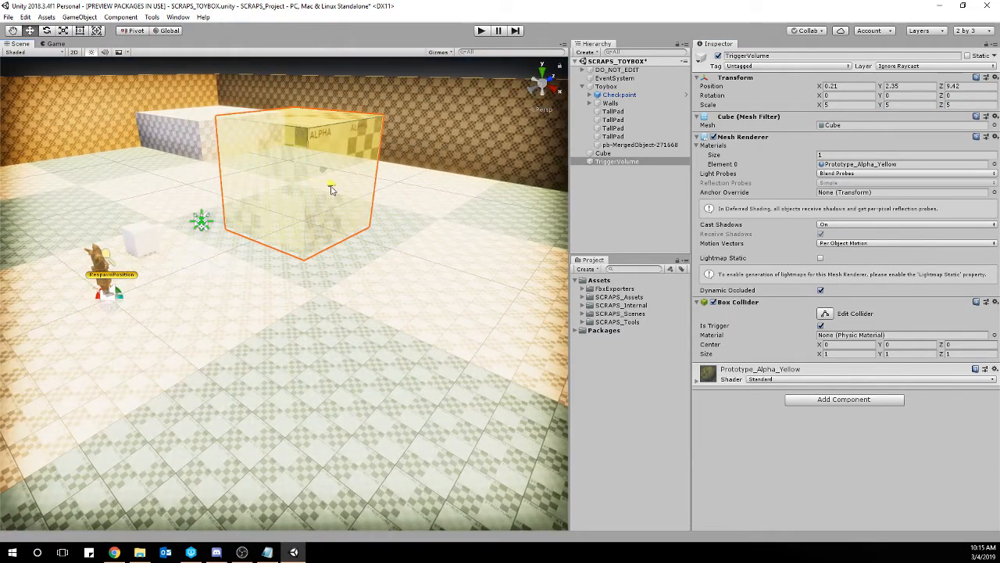
{"action": "right_click_drag", "start_coordinate": [287, 250], "coordinate": [307, 239]}
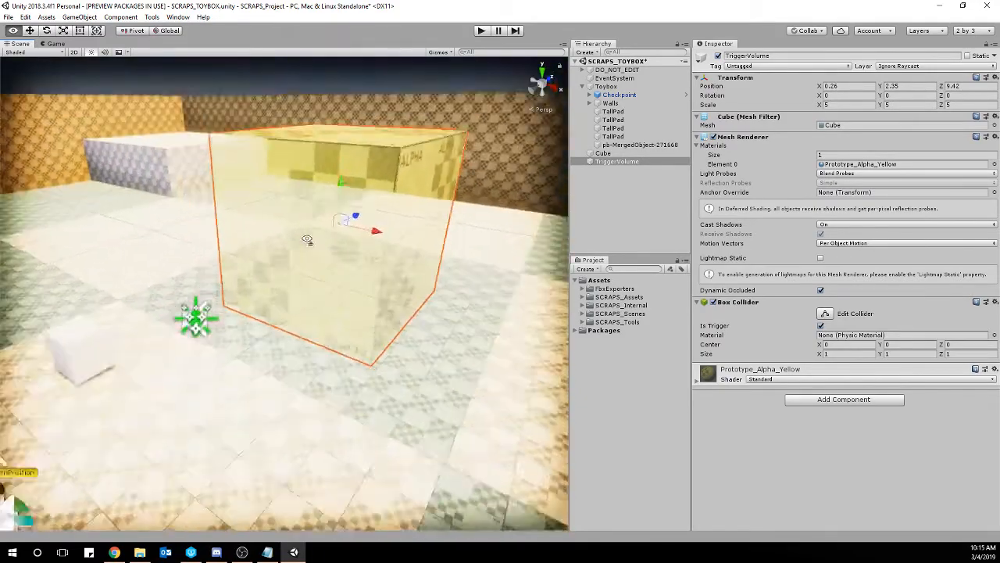
{"action": "scroll", "coordinate": [307, 240], "scroll_direction": "down", "scroll_amount": 3}
Create a new script named DAM_TriggerVolume and add it to TriggerVolume as a component.
{"action": "left_click", "coordinate": [845, 400]}
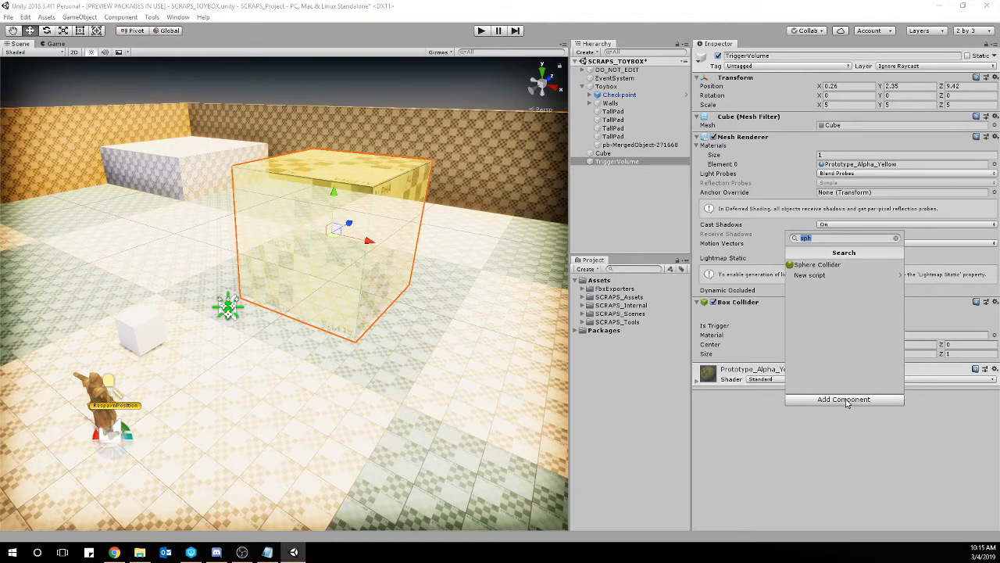
{"action": "type", "text": "DAM_T"}
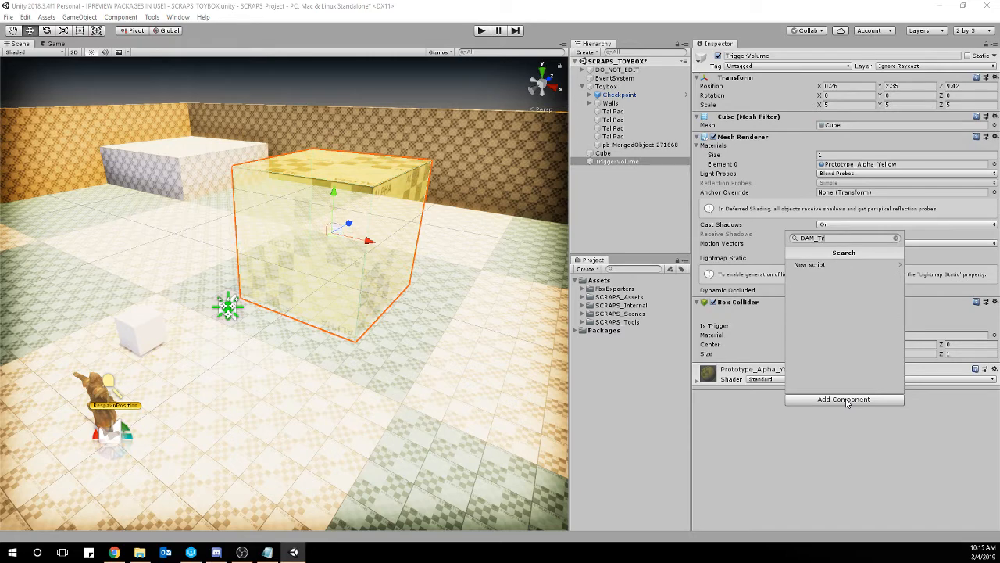
{"action": "type", "text": "riggerVolume"}
{"action": "key", "text": "ctrl+a"}
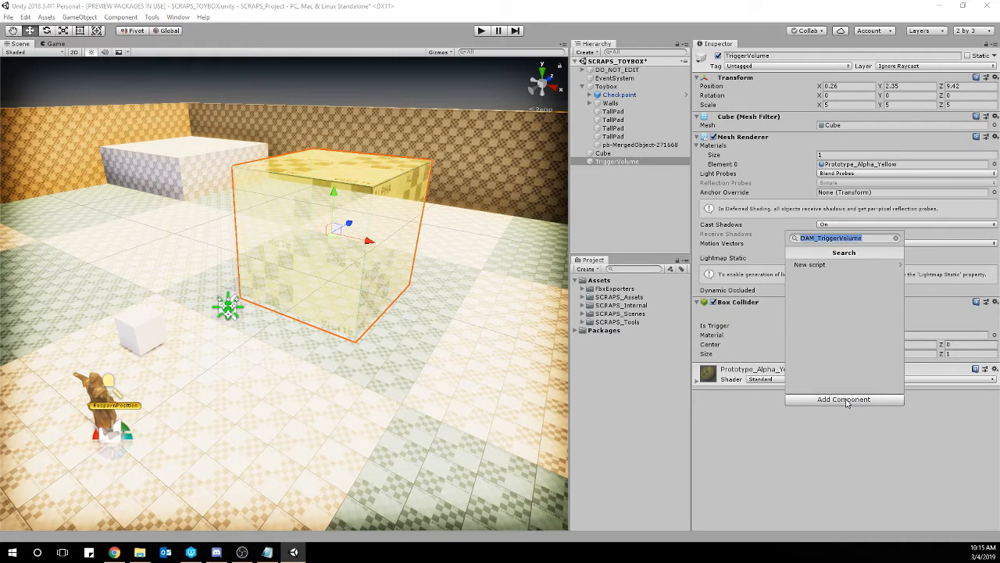
{"action": "left_click", "coordinate": [824, 264]}
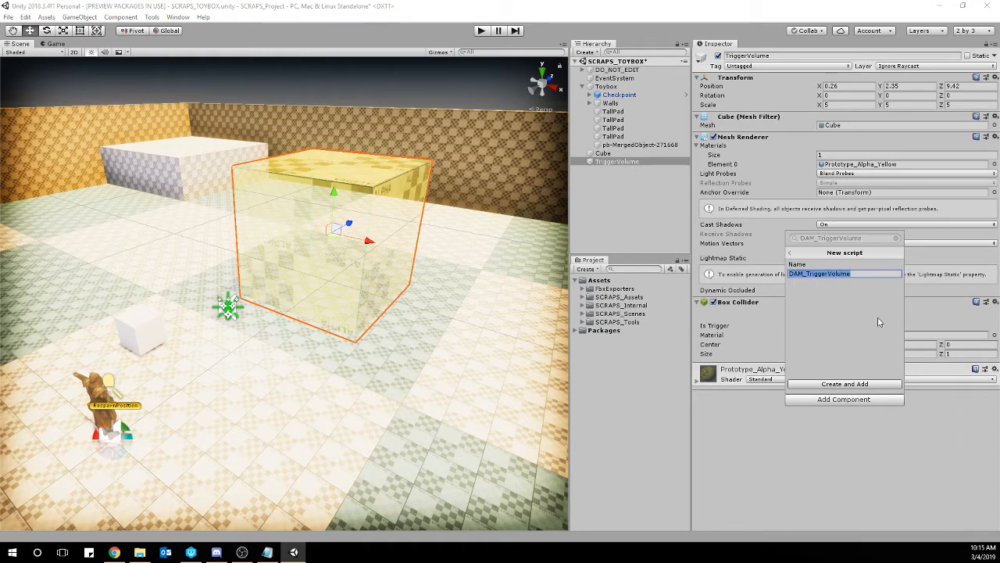
{"action": "left_click", "coordinate": [880, 384]}
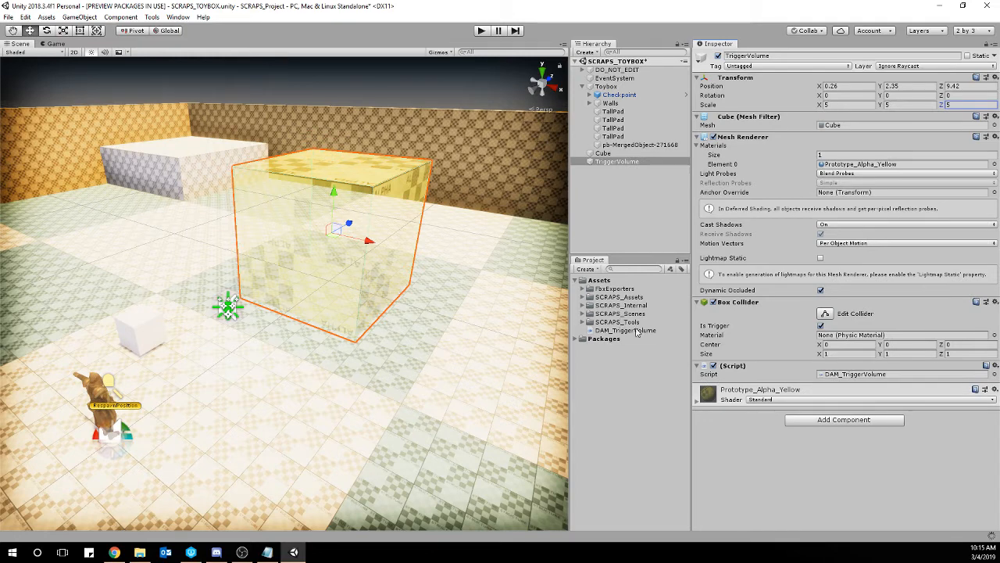
Create a folder in Assets named with the author's full name and move the DAM_TriggerVolume script into it.
{"action": "left_click", "coordinate": [598, 331]}
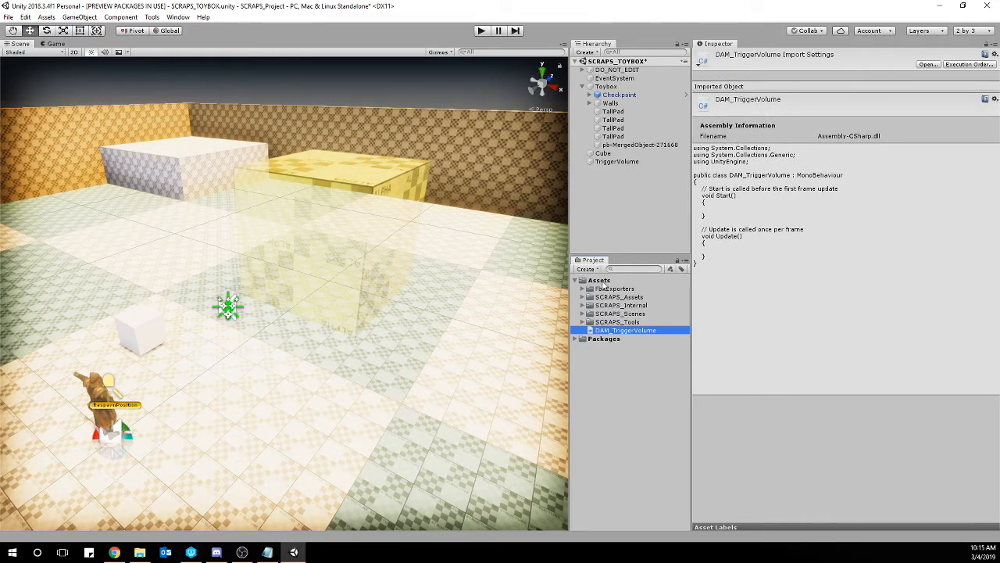
{"action": "left_click", "coordinate": [603, 282]}
{"action": "right_click", "coordinate": [603, 282]}
{"action": "mouse_move", "coordinate": [634, 291]}
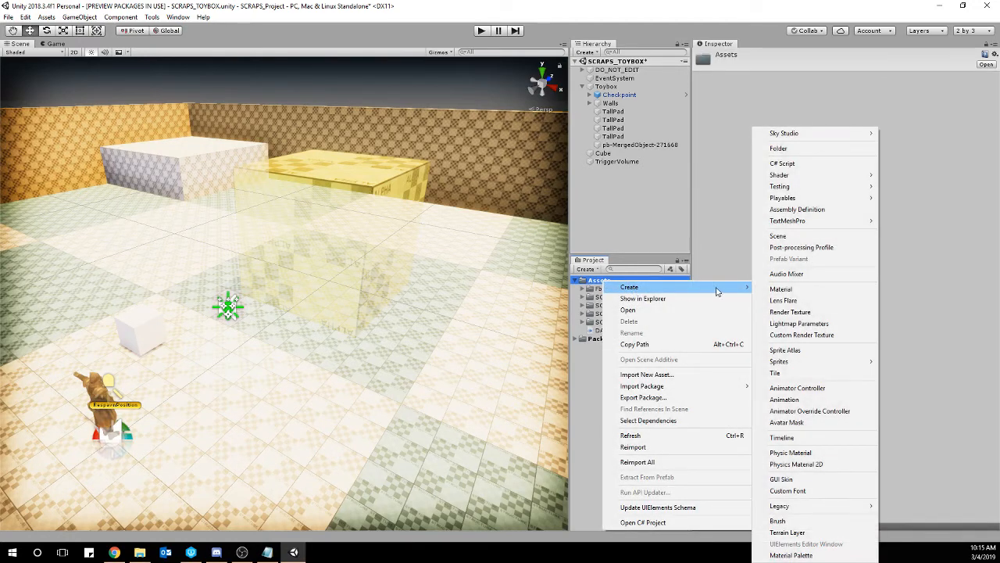
{"action": "left_click", "coordinate": [793, 148]}
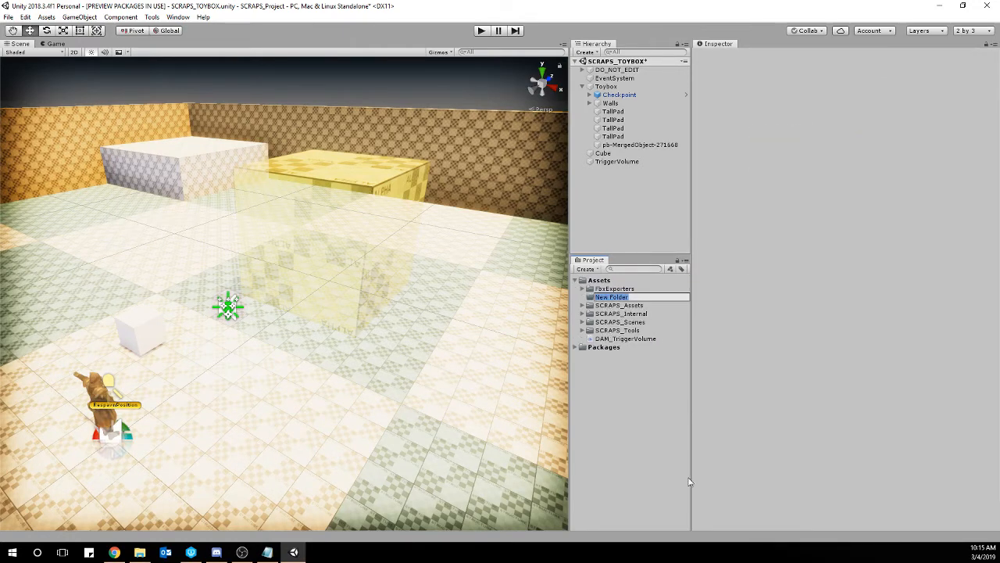
{"action": "type", "text": "Derek Marunowski"}
{"action": "key", "text": "Return"}
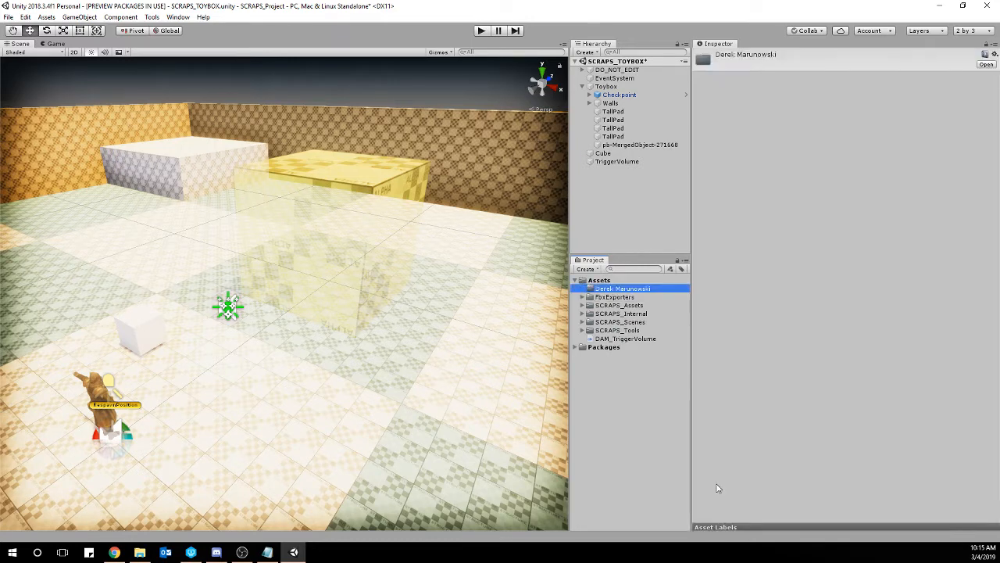
{"action": "left_click", "coordinate": [631, 340]}
{"action": "left_click_drag", "start_coordinate": [631, 341], "coordinate": [617, 290]}
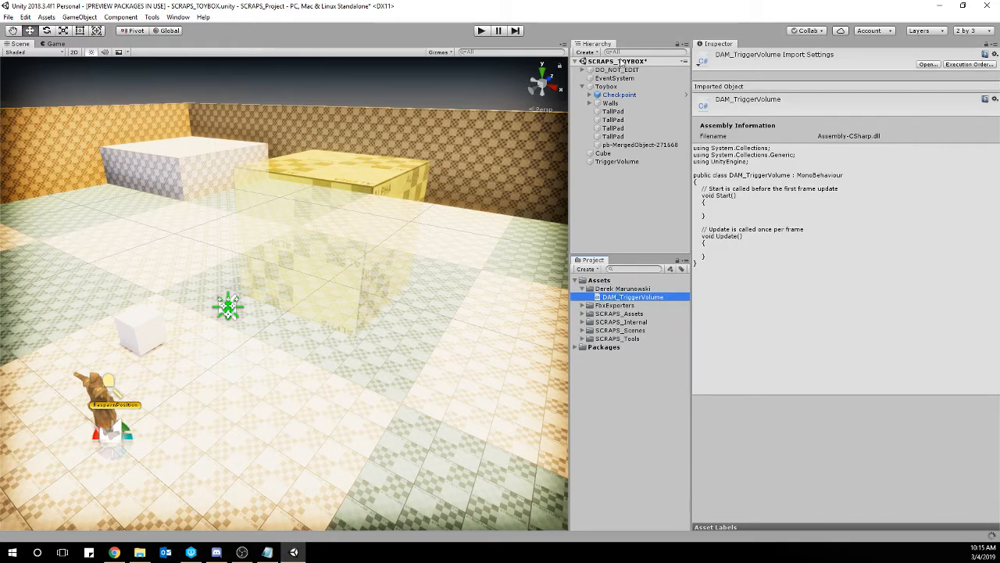
Open the DAM_TriggerVolume script attached to TriggerVolume in Visual Studio and maximize the editor window.
{"action": "left_click", "coordinate": [355, 185]}
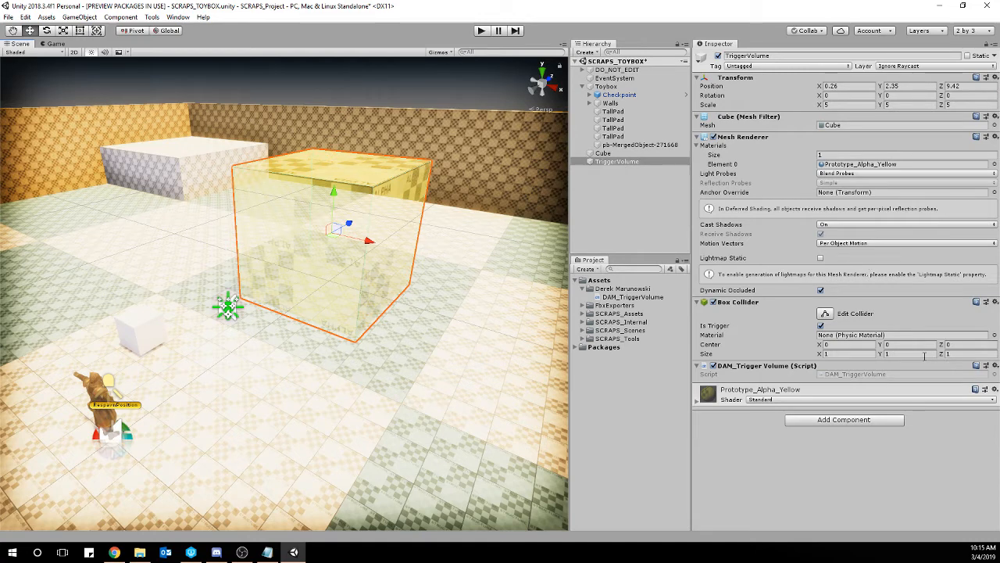
{"action": "double_click", "coordinate": [875, 375]}
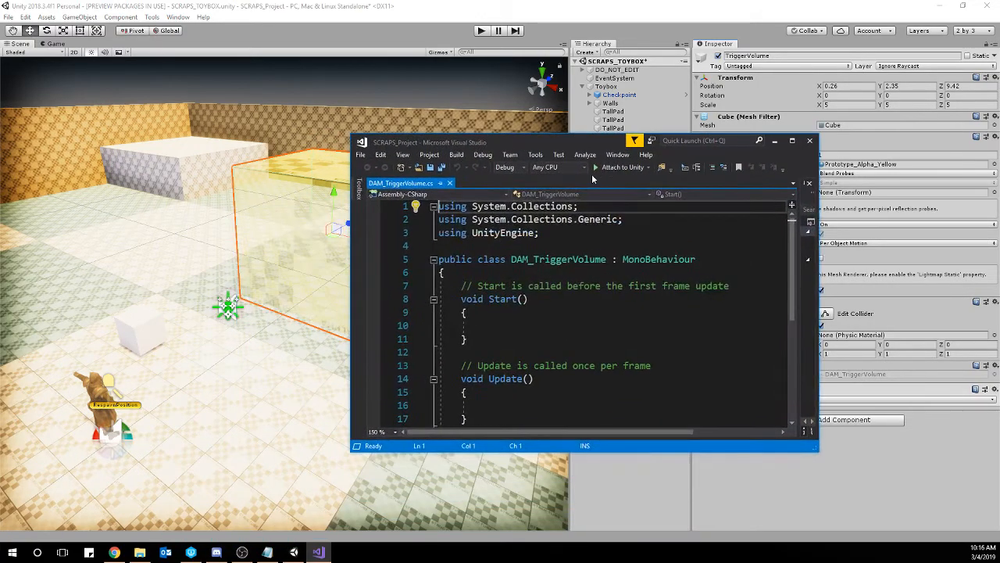
{"action": "left_click", "coordinate": [793, 141]}
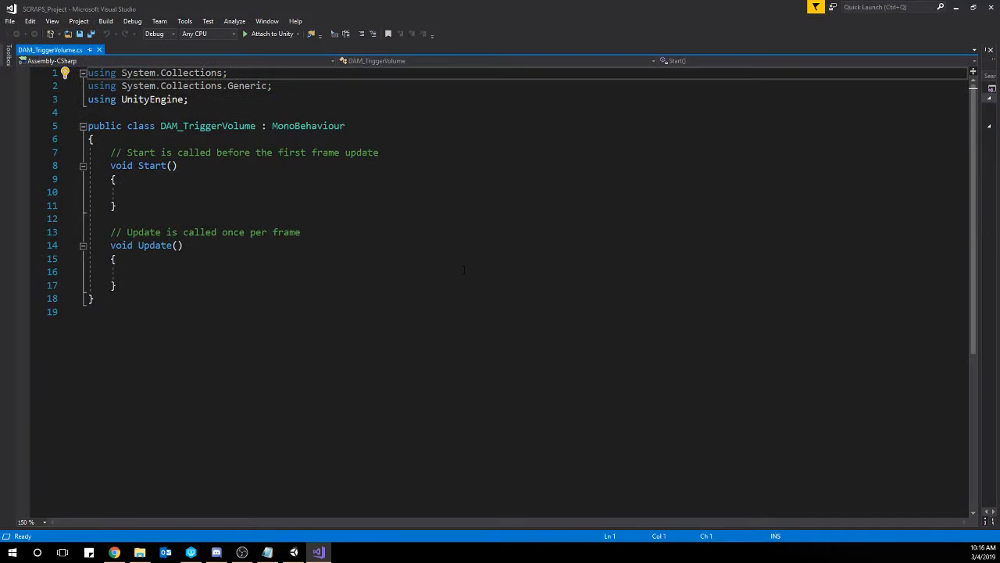
Remove the trailing blank line and the default Start and Update methods with their comments from the DAM_TriggerVolume class.
{"action": "left_click", "coordinate": [282, 407]}
{"action": "key", "text": "BackSpace"}
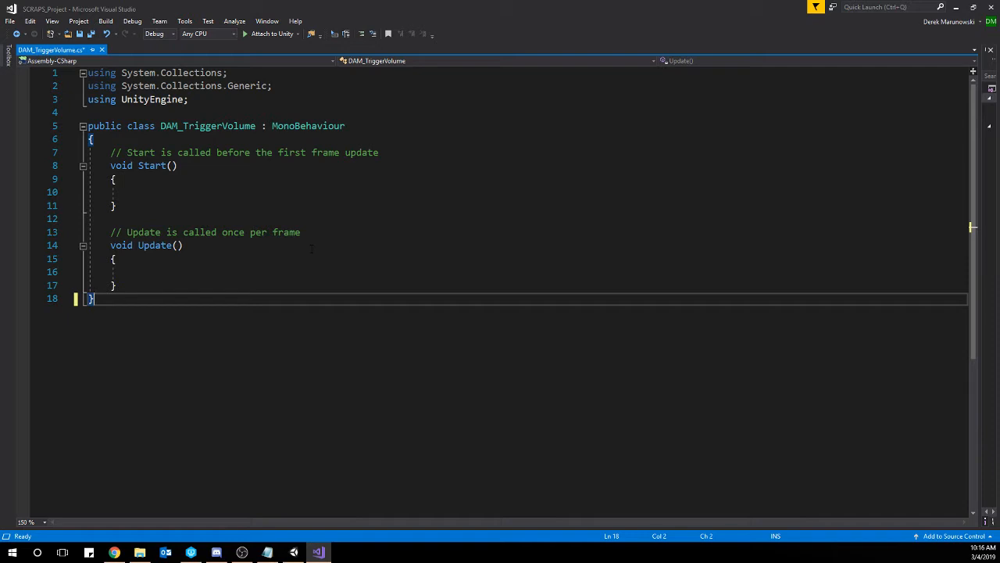
{"action": "left_click_drag", "start_coordinate": [125, 284], "coordinate": [110, 153]}
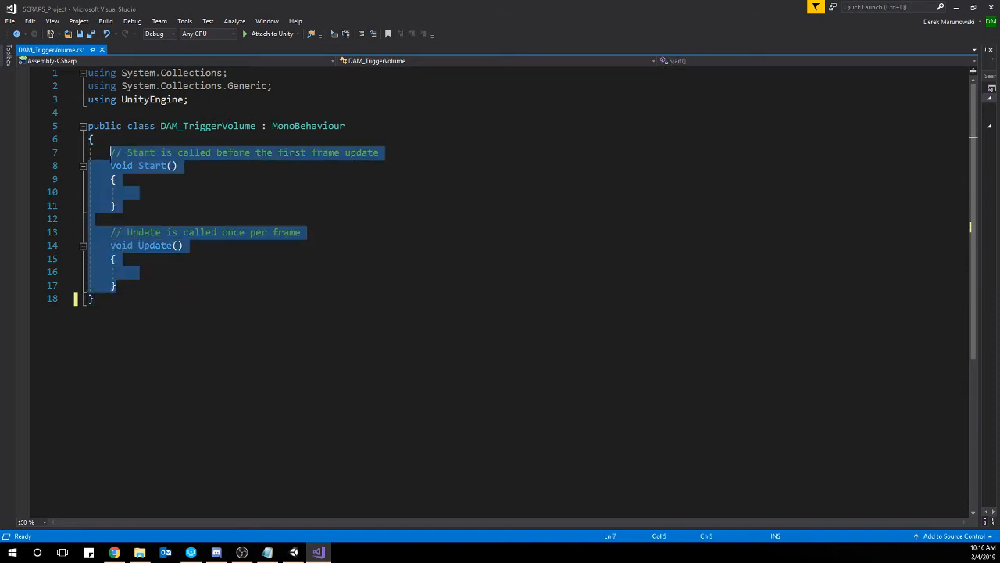
{"action": "key", "text": "Delete"}
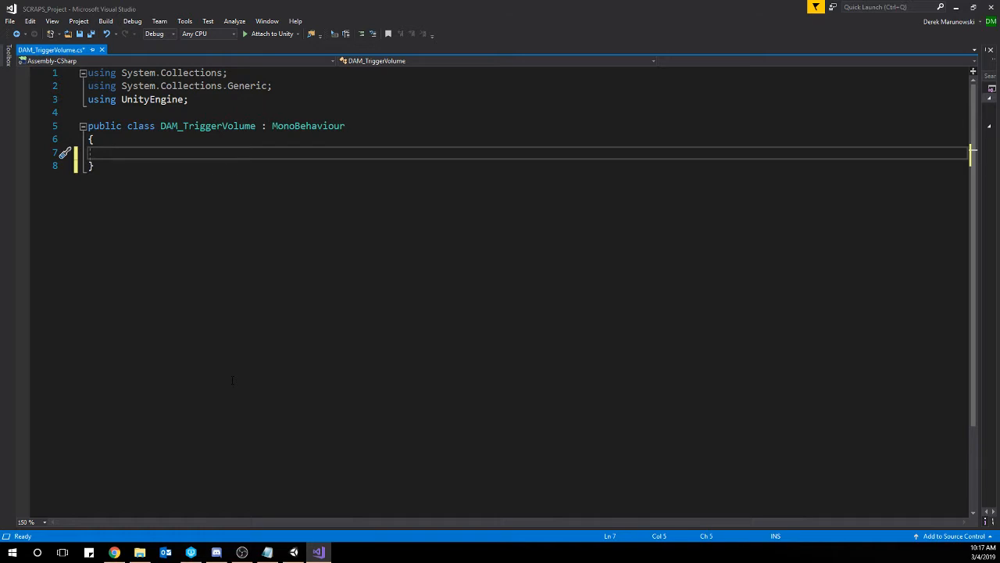
Declare a public int countNum = 0 in the DAM_TriggerVolume class, save the script, and check its Count Num field in Unity.
{"action": "type", "text": "public"}
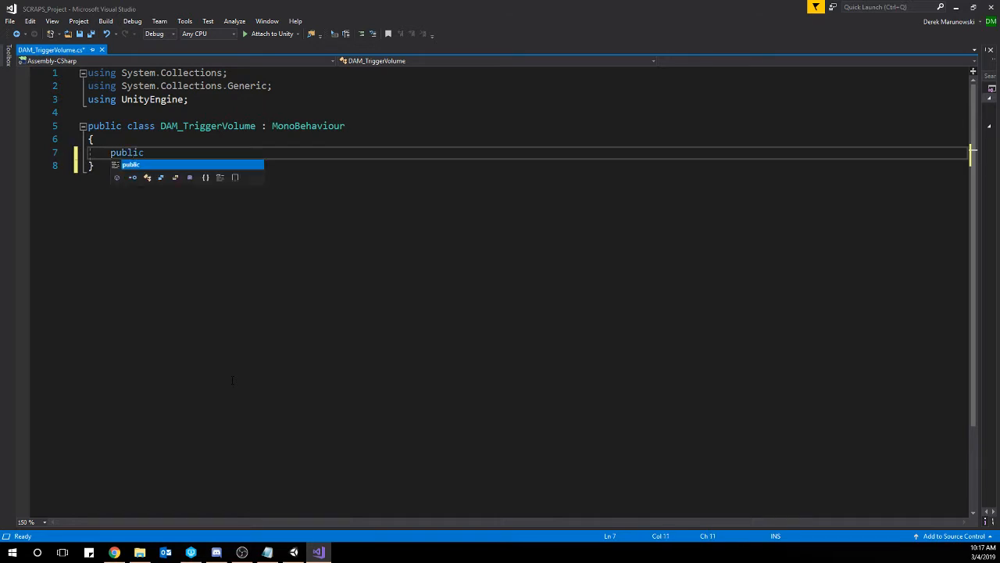
{"action": "type", "text": " int "}
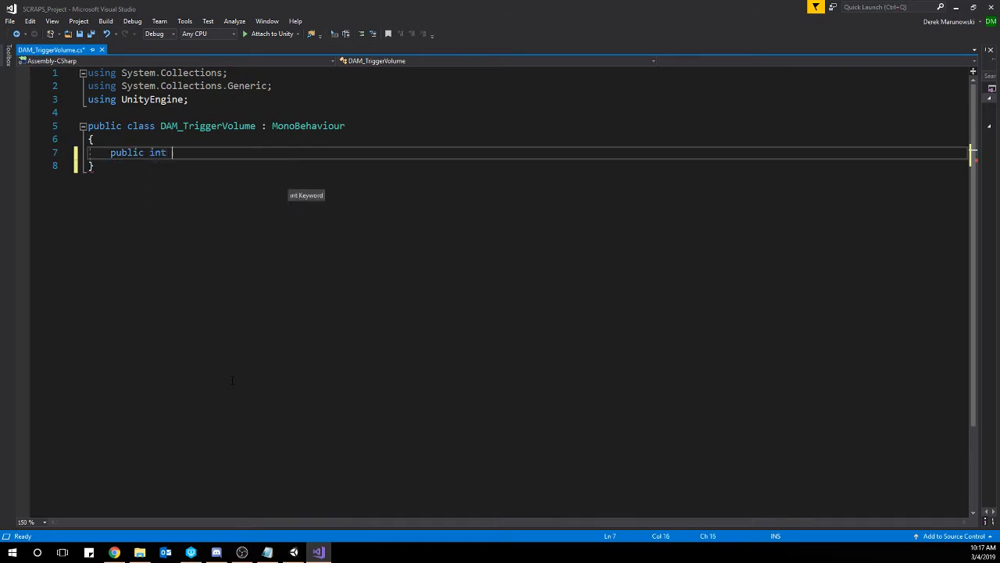
{"action": "type", "text": "countNum"}
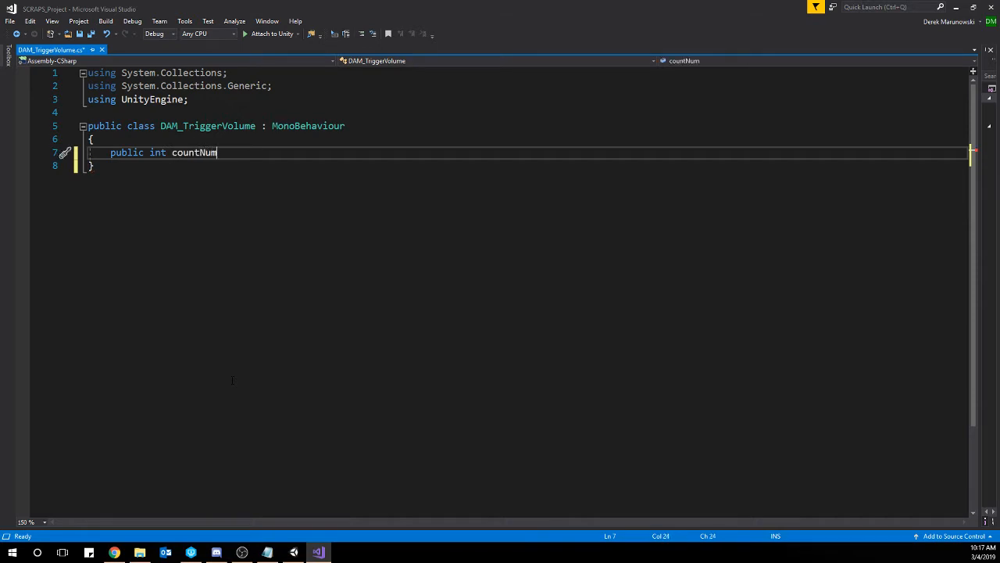
{"action": "type", "text": " = 0;"}
{"action": "key", "text": "Down"}
{"action": "key", "text": "ctrl+s"}
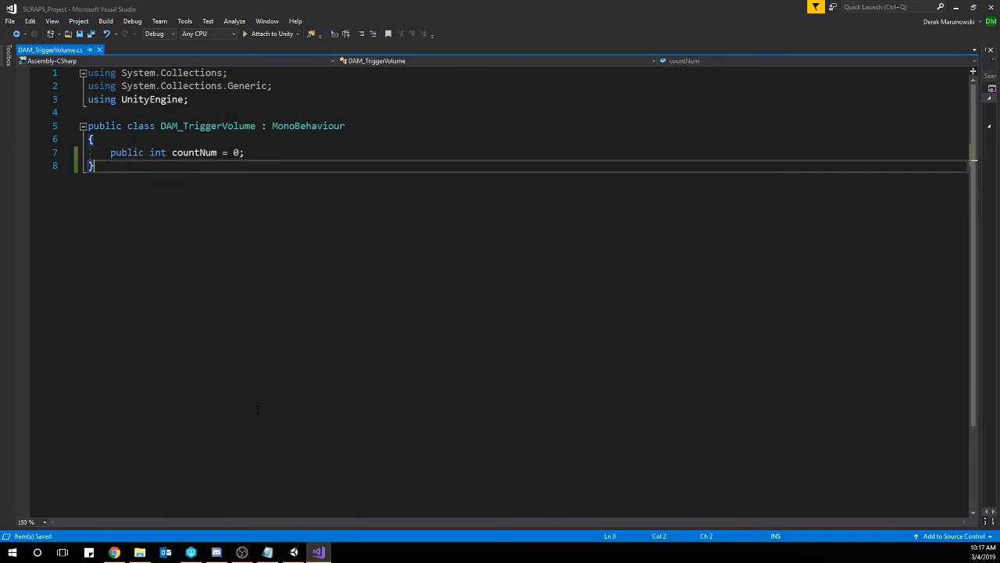
{"action": "left_click", "coordinate": [293, 552]}
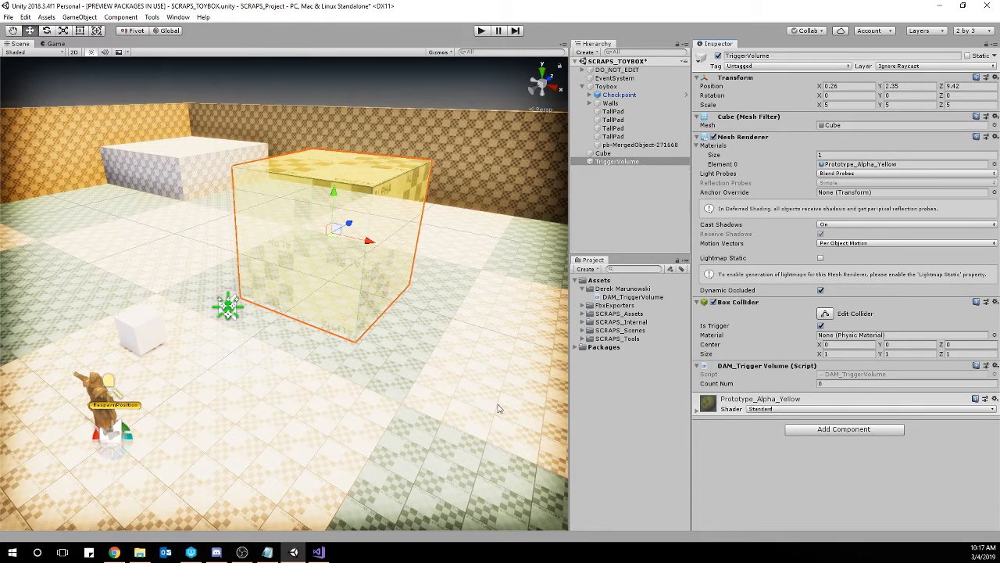
Return to Visual Studio and add a private void OnTriggerEnter(Collider other) method below the countNum declaration.
{"action": "left_click", "coordinate": [320, 551]}
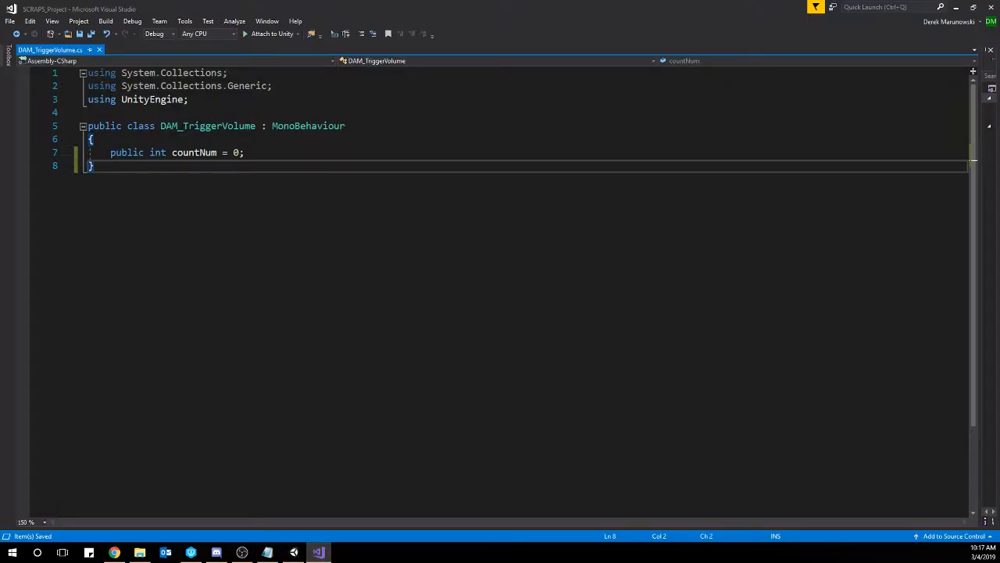
{"action": "left_click", "coordinate": [274, 154]}
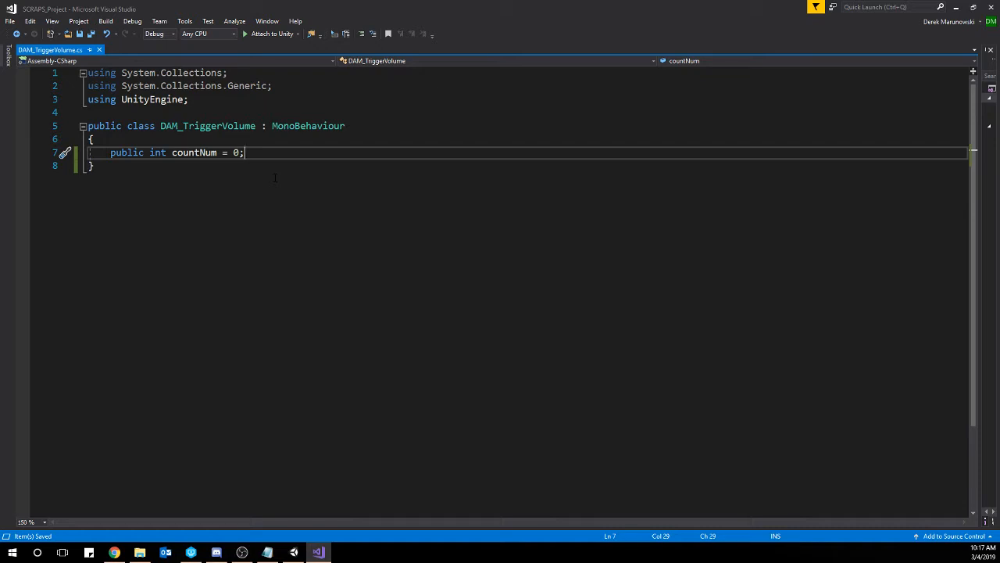
{"action": "key", "text": "Return"}
{"action": "key", "text": "Return"}
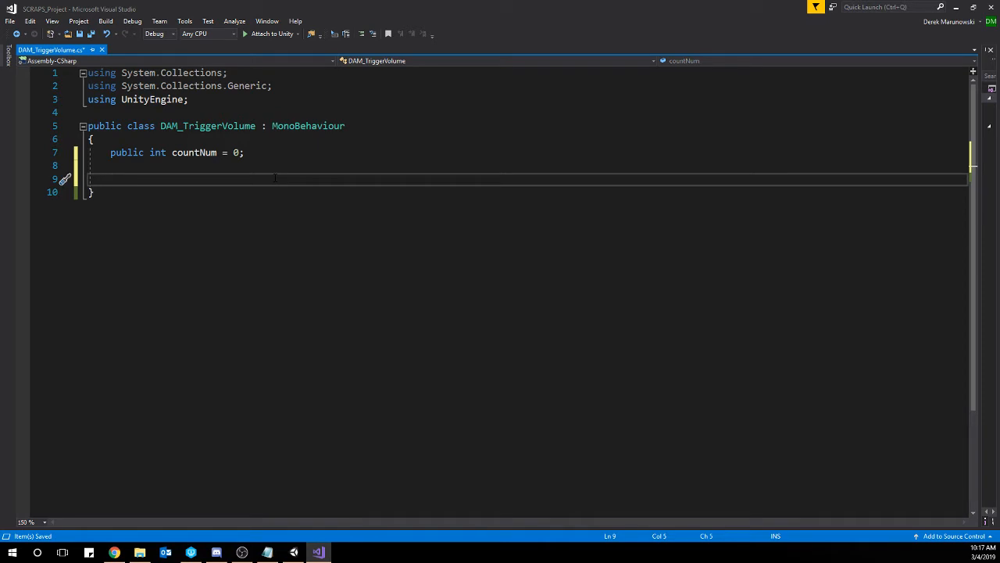
{"action": "type", "text": "void On"}
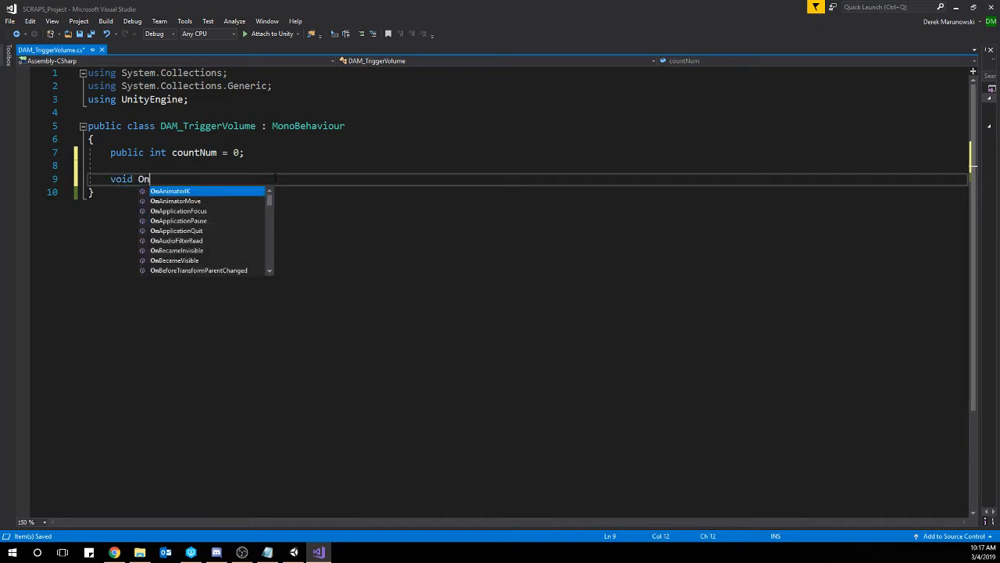
{"action": "type", "text": "Trigg"}
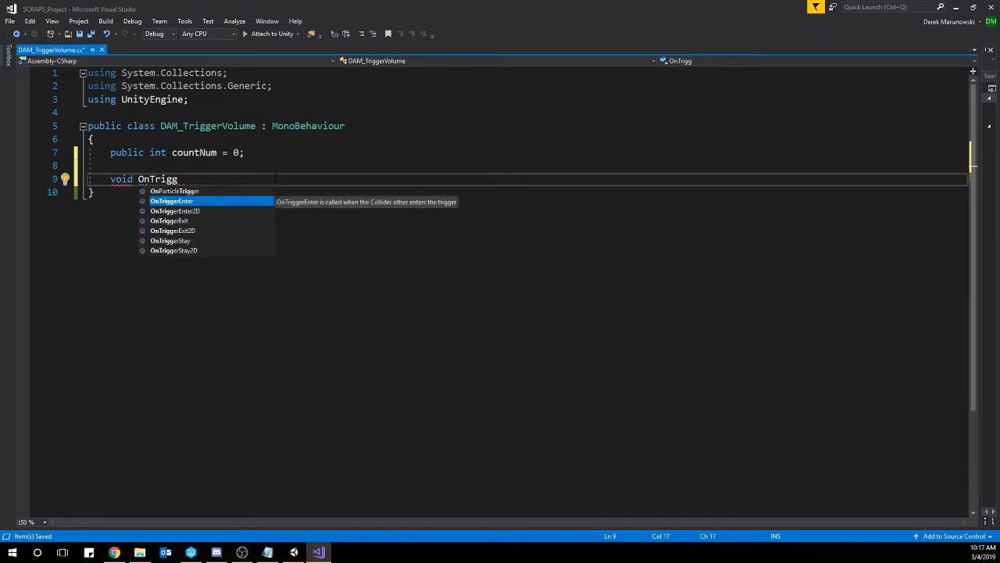
{"action": "key", "text": "Tab"}
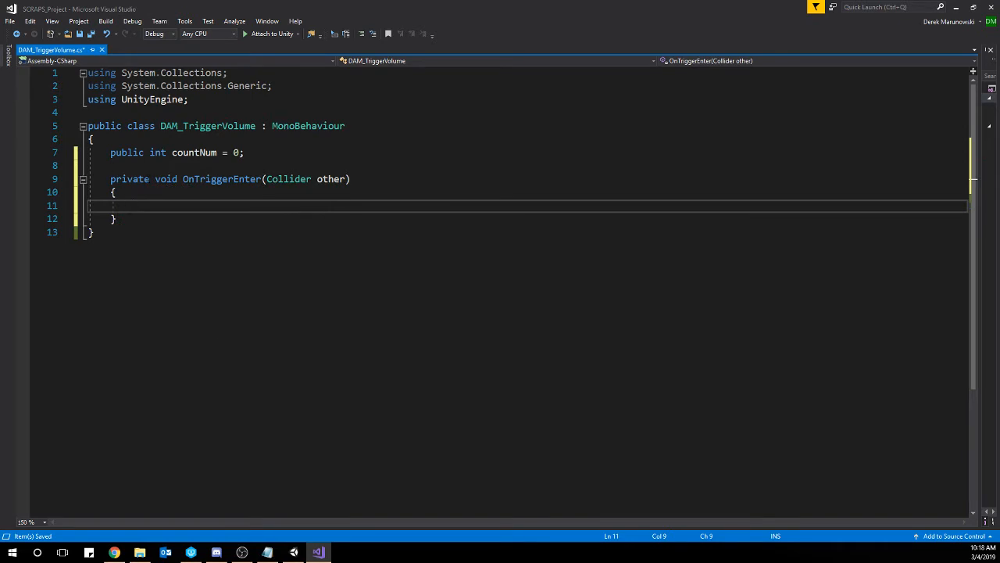
Examine the OnTriggerEnter declaration part by part: private modifier, void return type, method name, Collider type and other parameter.
{"action": "left_click_drag", "start_coordinate": [154, 179], "coordinate": [113, 185]}
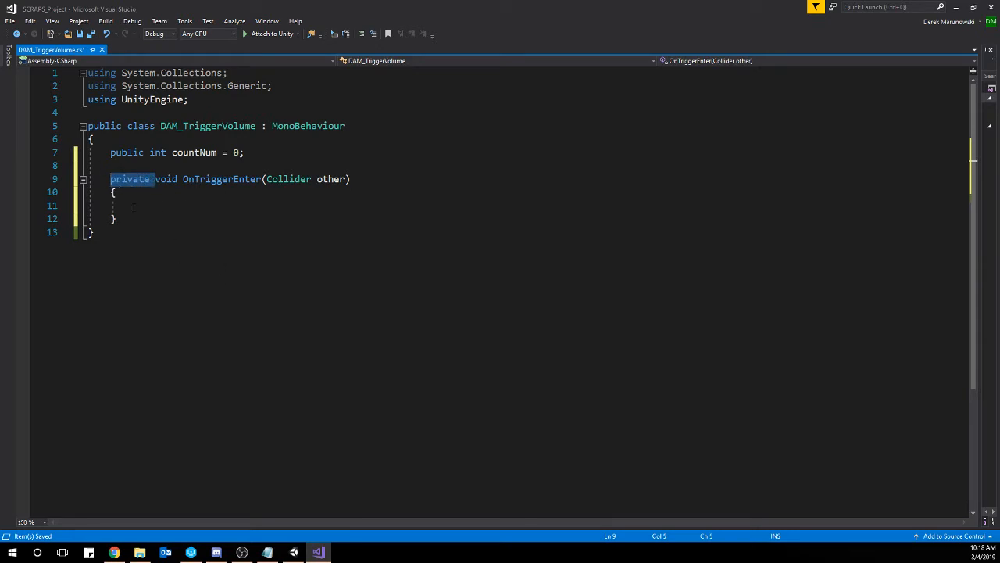
{"action": "left_click", "coordinate": [170, 205]}
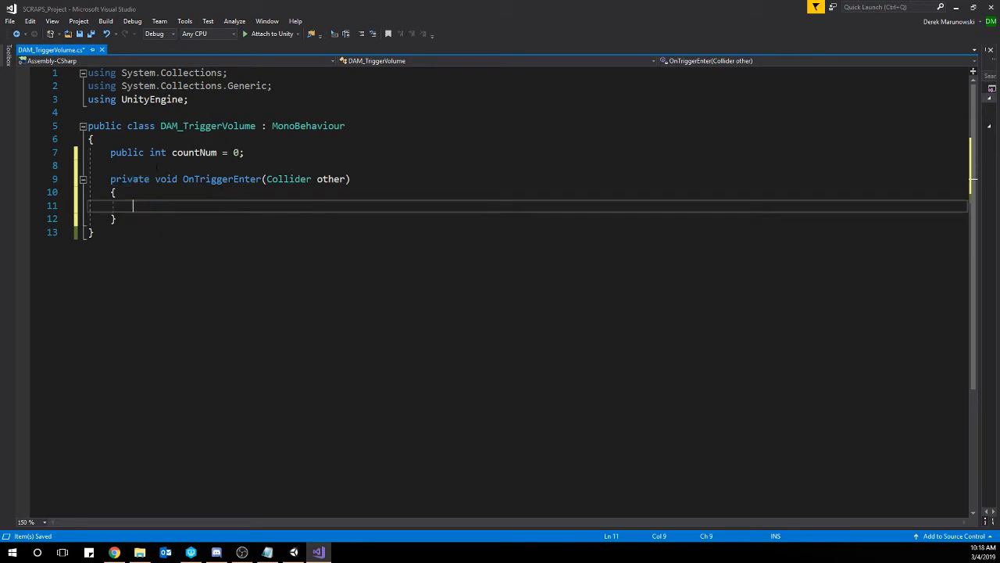
{"action": "double_click", "coordinate": [166, 179]}
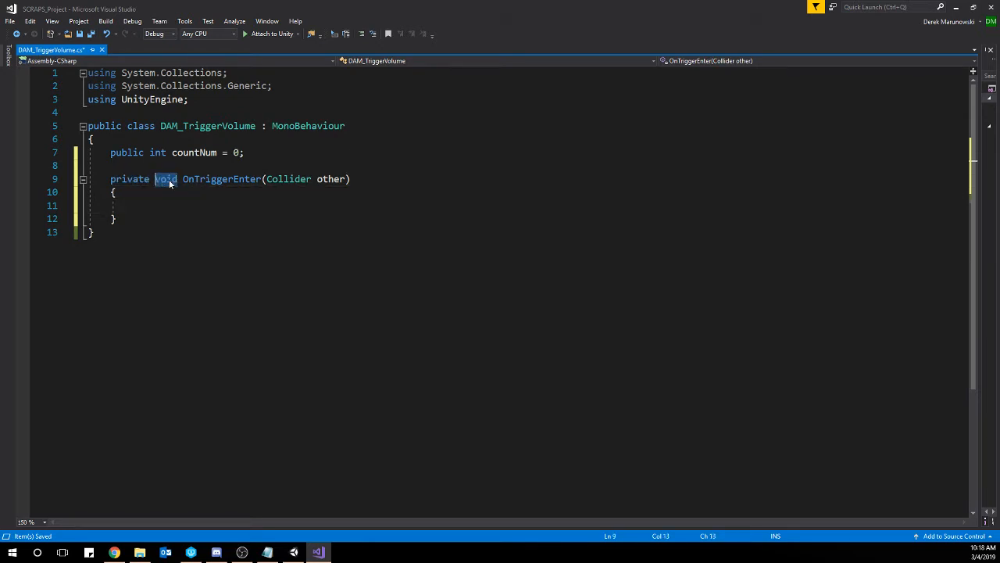
{"action": "left_click", "coordinate": [177, 204]}
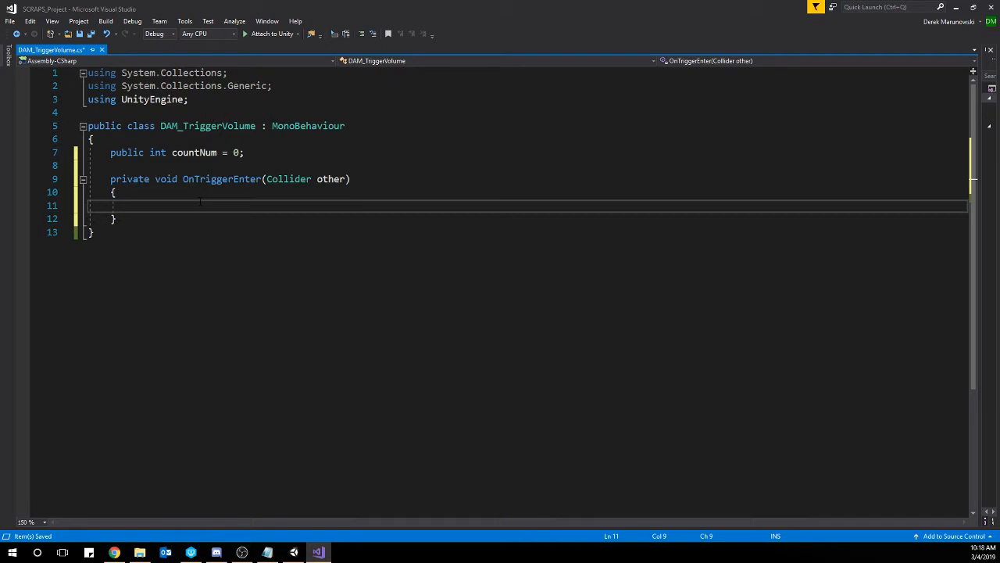
{"action": "double_click", "coordinate": [185, 179]}
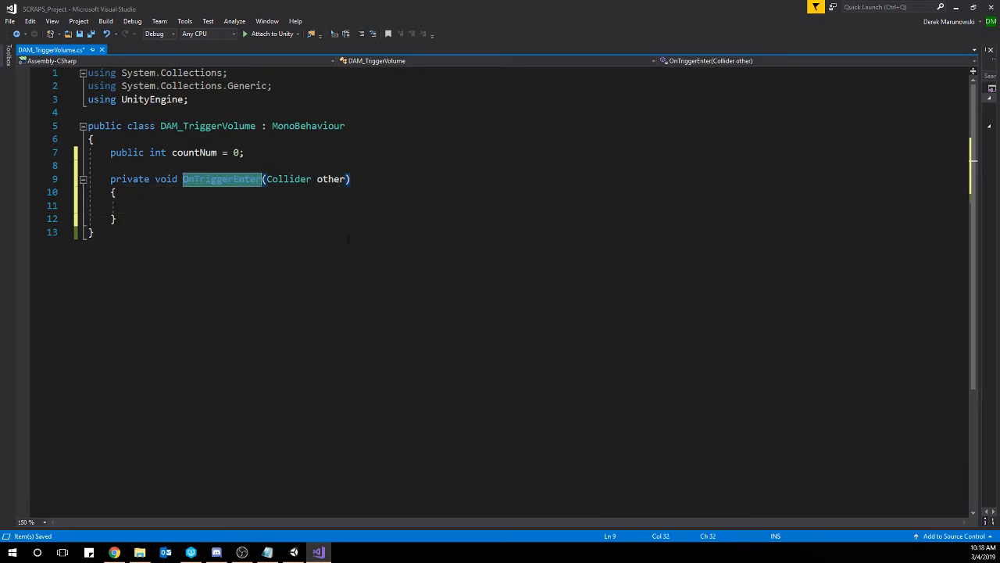
{"action": "left_click", "coordinate": [221, 215]}
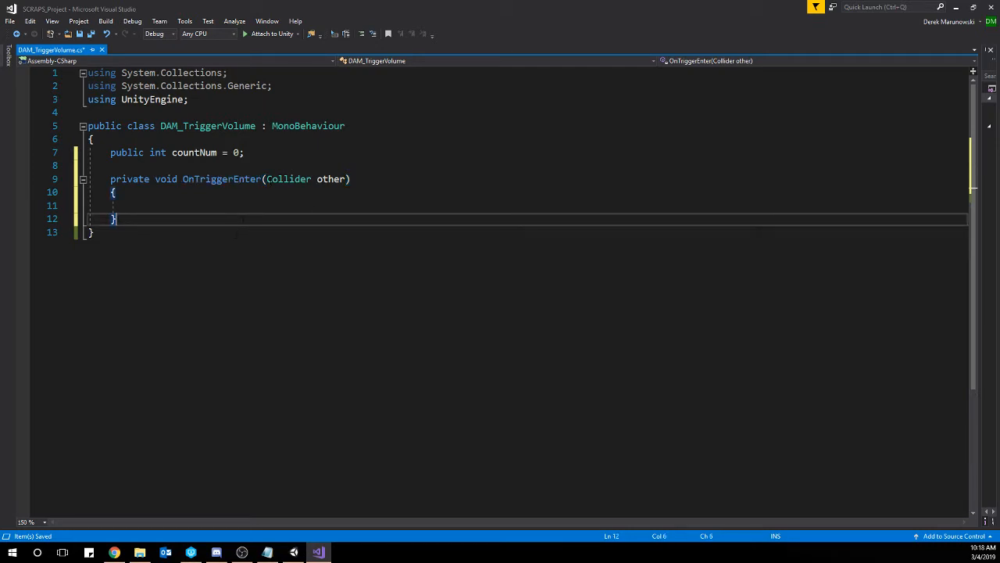
{"action": "left_click_drag", "start_coordinate": [312, 179], "coordinate": [268, 179]}
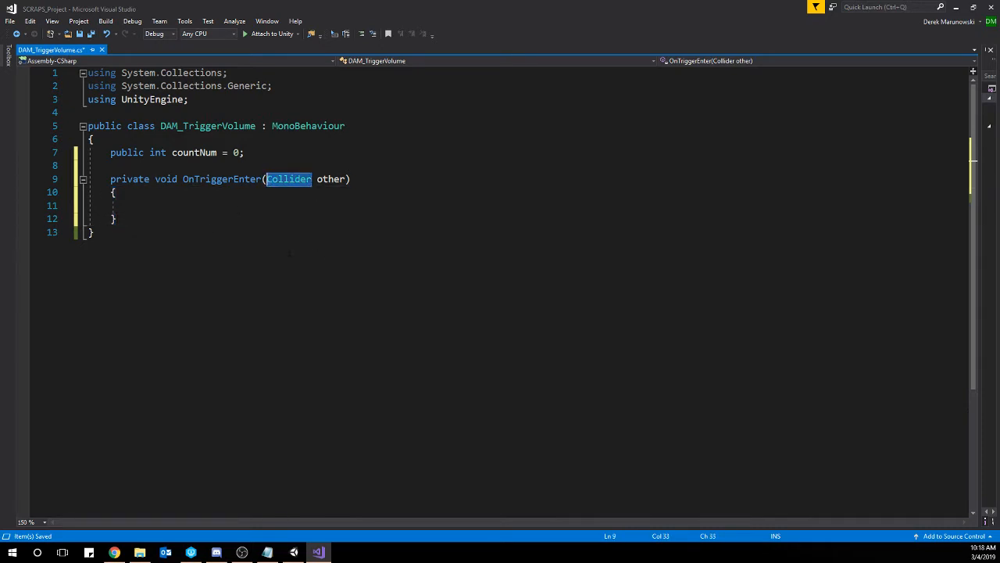
{"action": "left_click_drag", "start_coordinate": [316, 178], "coordinate": [349, 179]}
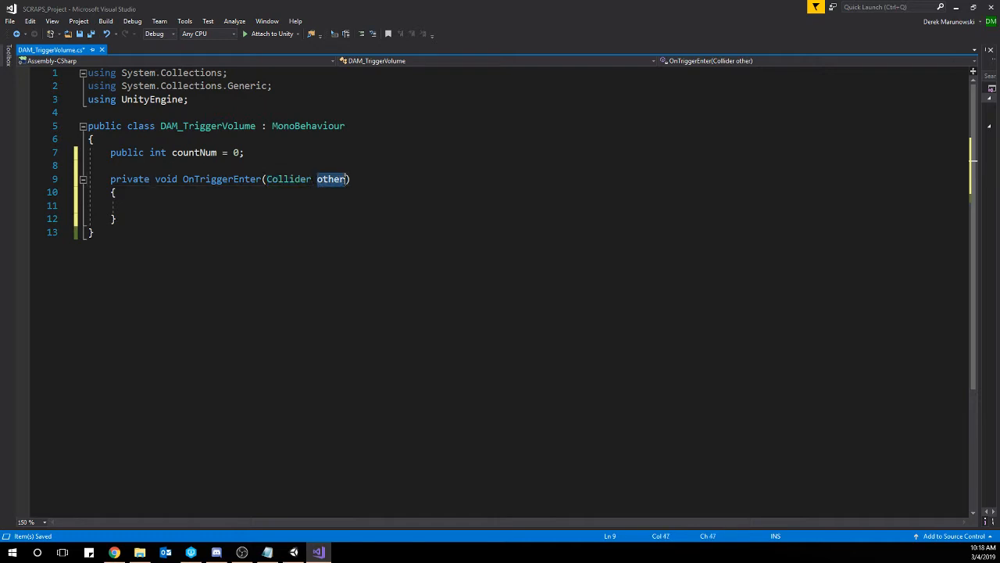
Increment the counter inside the OnTriggerEnter body with countNum++;.
{"action": "left_click", "coordinate": [178, 205]}
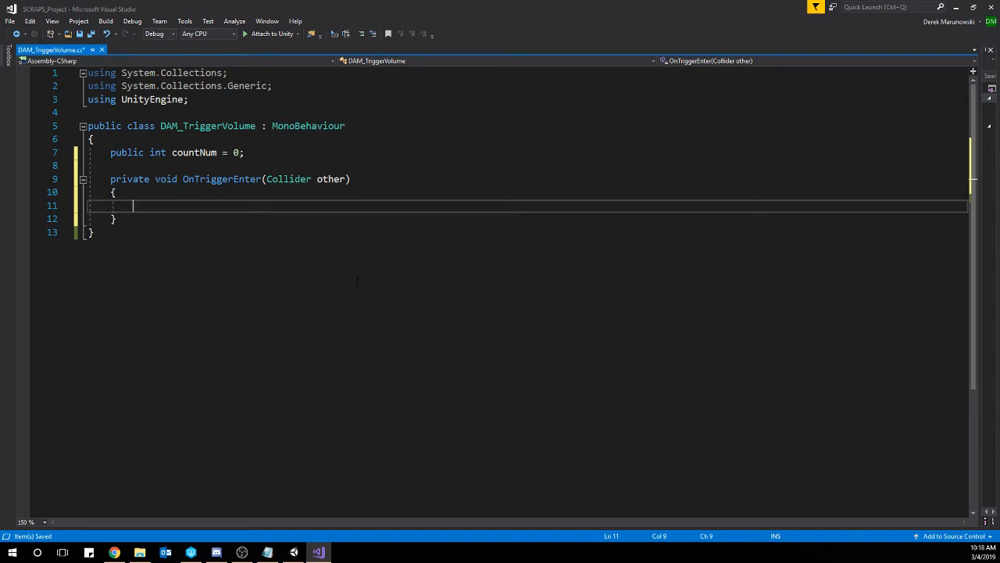
{"action": "type", "text": "cou"}
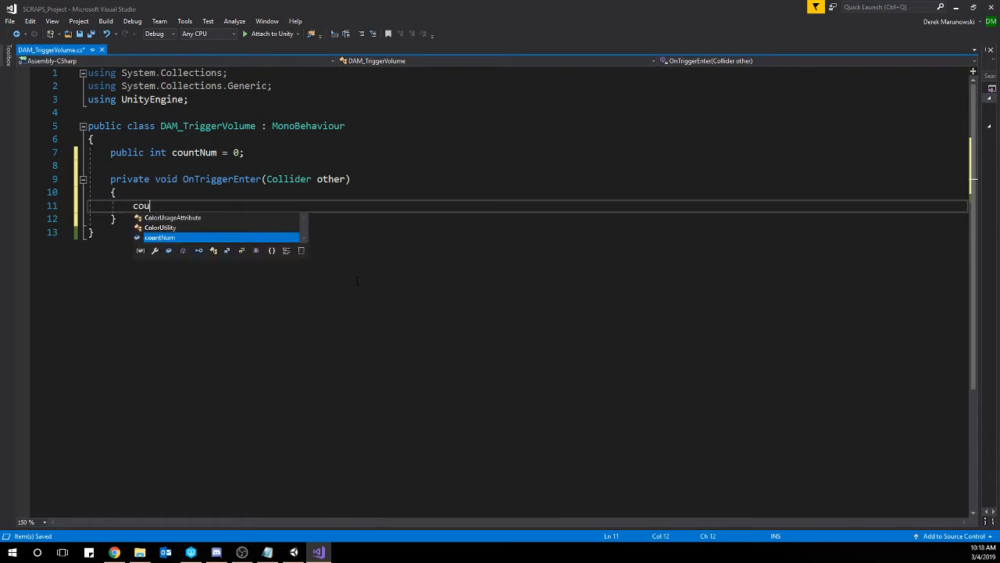
{"action": "type", "text": "ntNum++;"}
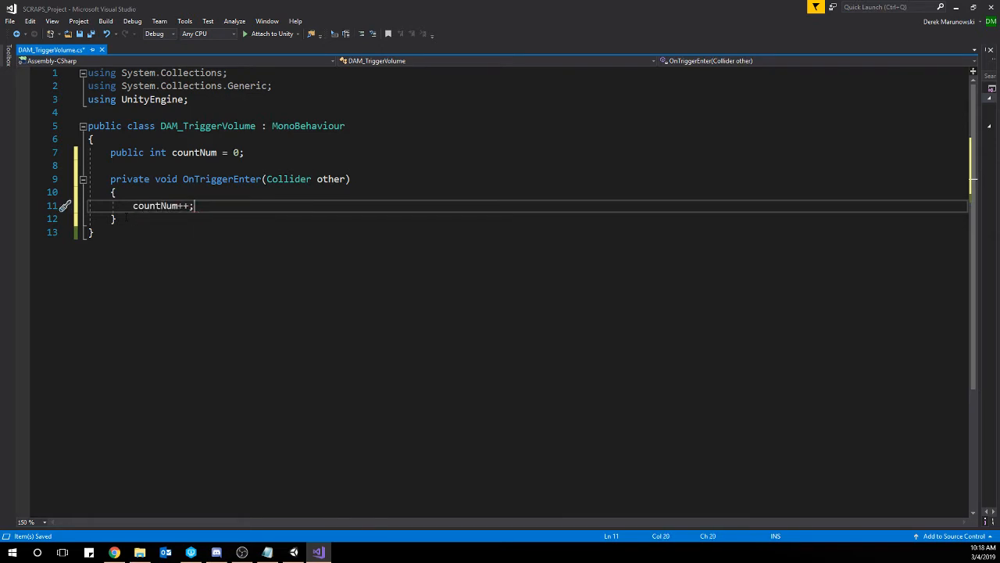
{"action": "key", "text": "Down"}
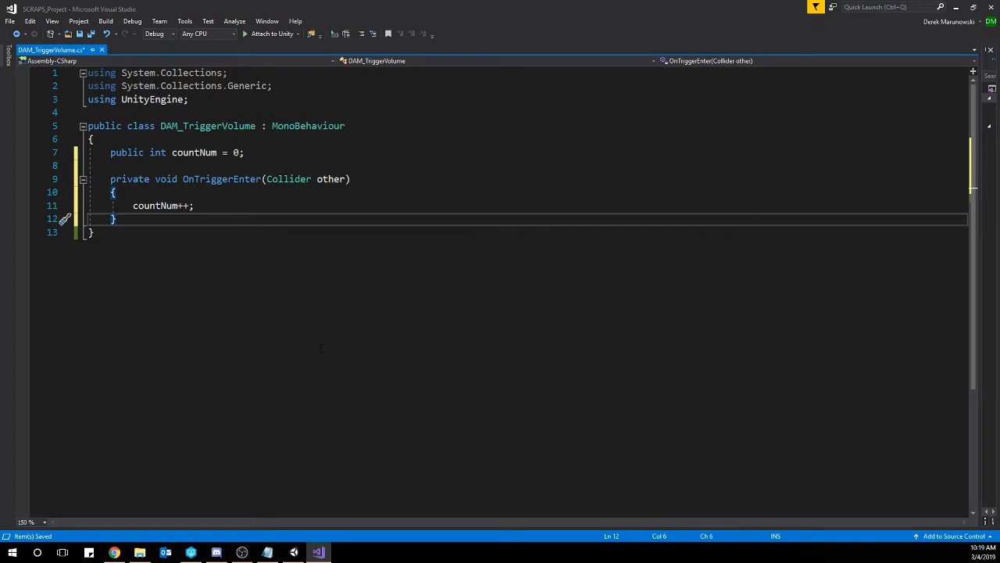
Add a private void OnTriggerExit(Collider other) method containing countNum--; below OnTriggerEnter and save the script.
{"action": "key", "text": "Return"}
{"action": "key", "text": "Return"}
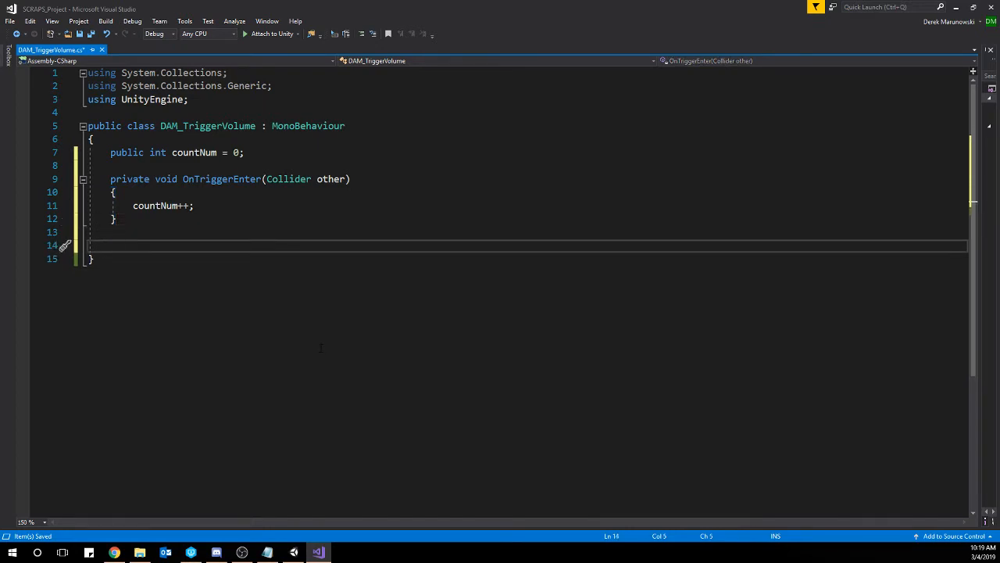
{"action": "type", "text": "private void OnTrig"}
{"action": "key", "text": "Down"}
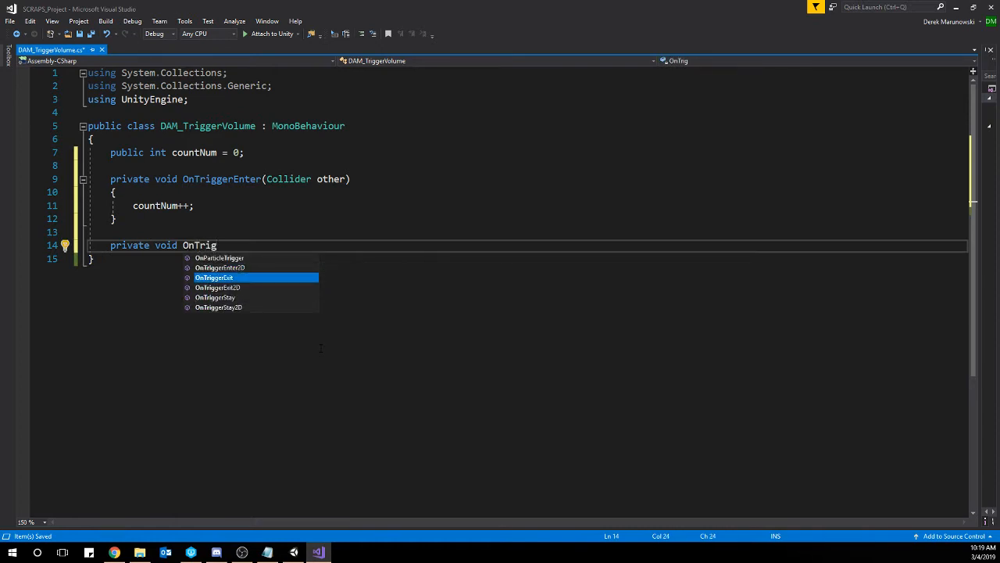
{"action": "key", "text": "Return"}
{"action": "type", "text": "count"}
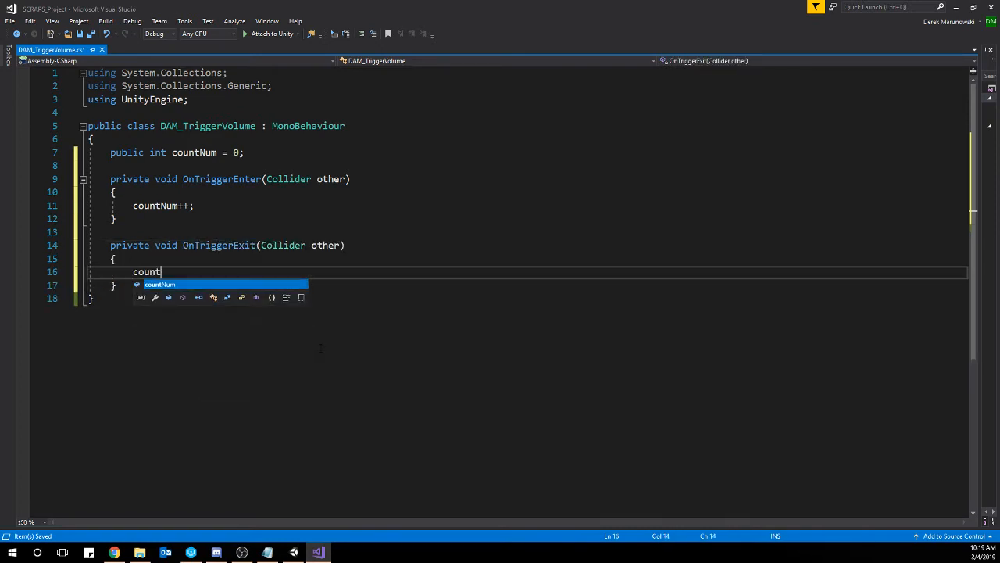
{"action": "type", "text": "Num--;"}
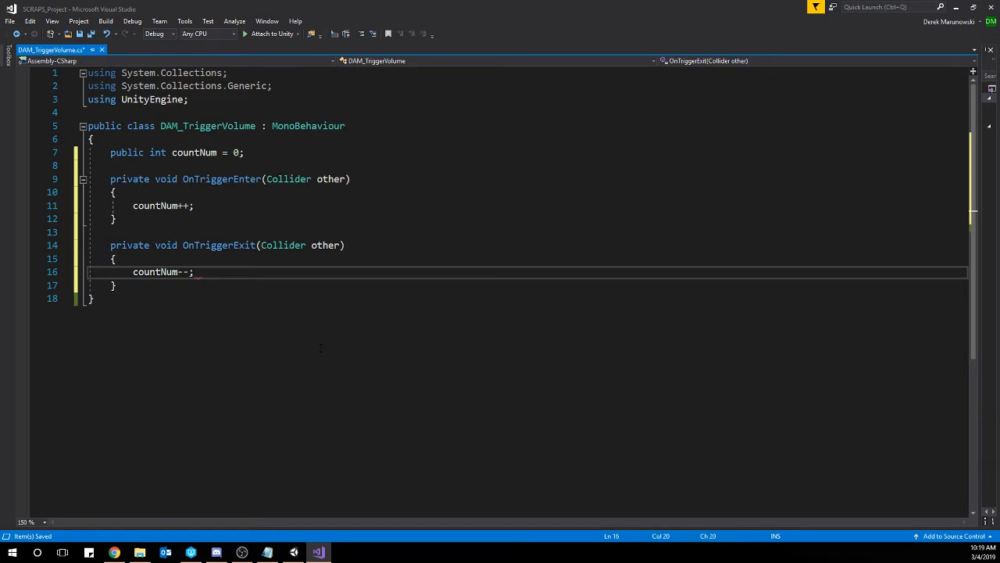
{"action": "key", "text": "Down"}
{"action": "key", "text": "Down"}
{"action": "key", "text": "ctrl+s"}
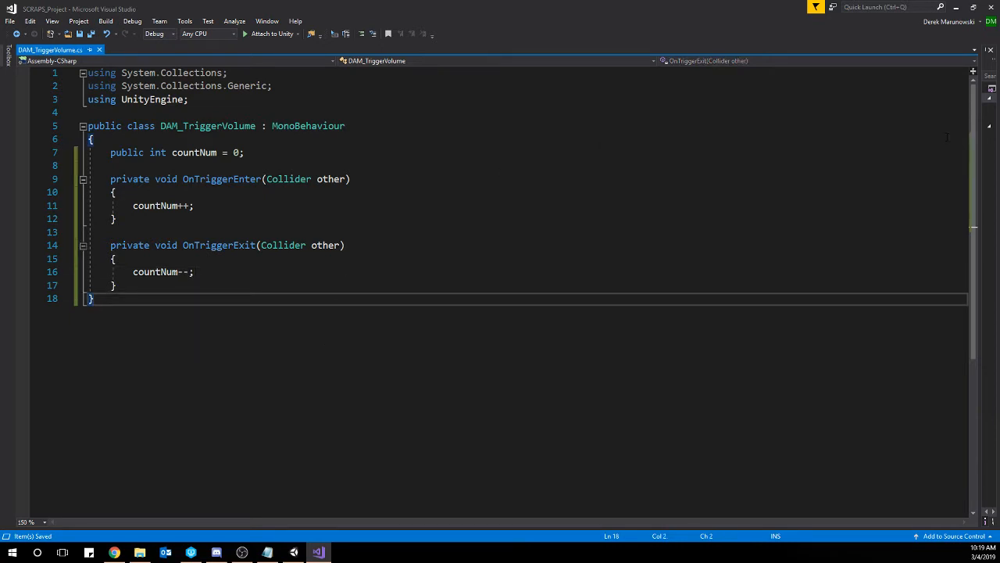
Switch to Unity and duplicate Cube twice, spacing the copies along the X axis on either side of it, the second at about X -0.63.
{"action": "left_click", "coordinate": [956, 7]}
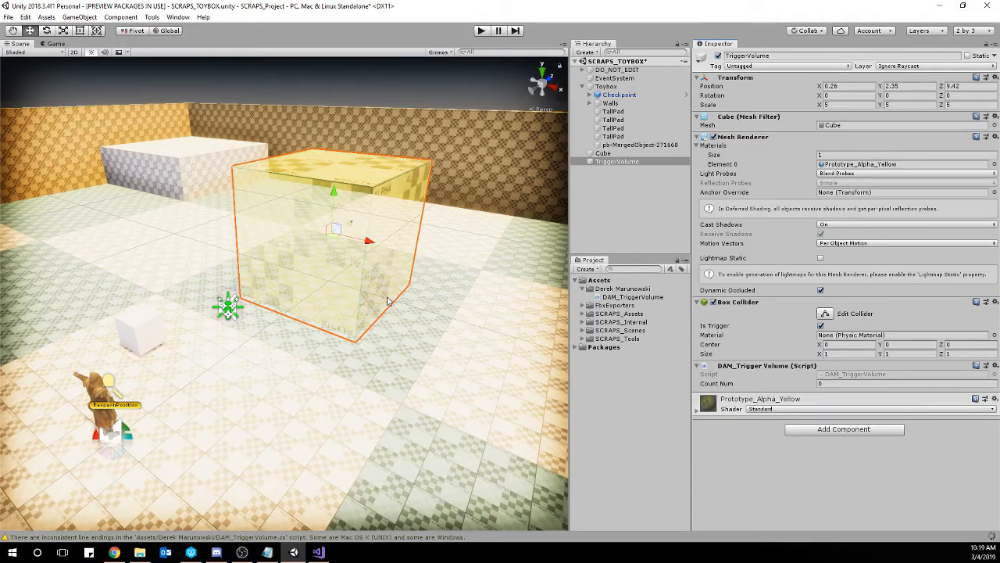
{"action": "left_click", "coordinate": [145, 322]}
{"action": "key", "text": "f"}
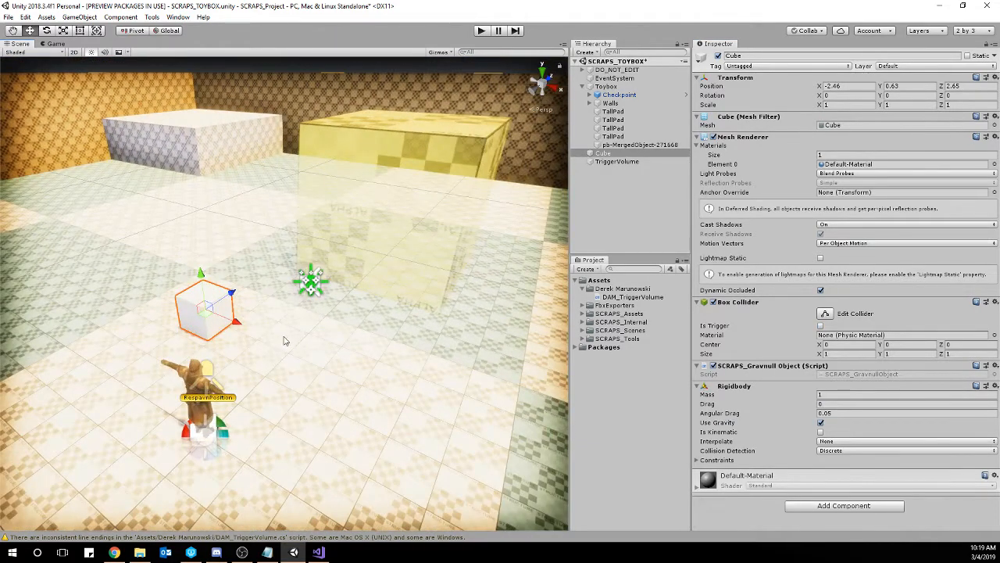
{"action": "key", "text": "ctrl+d"}
{"action": "left_click_drag", "start_coordinate": [225, 317], "coordinate": [262, 346]}
{"action": "key", "text": "ctrl+d"}
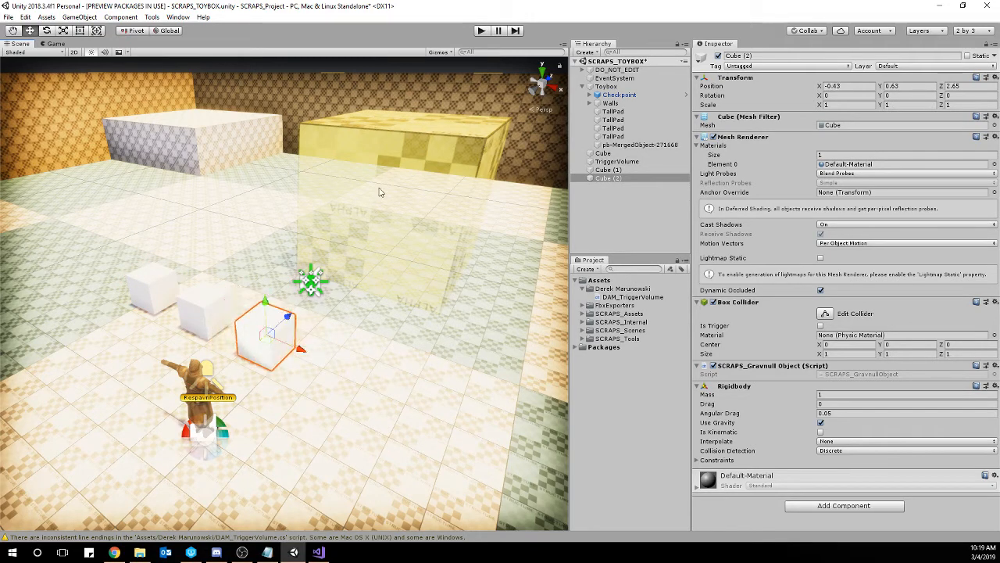
Select TriggerVolume and playtest the scene, moving cubes in and out of the volume to check its Count Num, and stop play mode.
{"action": "left_click", "coordinate": [409, 213]}
{"action": "left_click", "coordinate": [419, 127]}
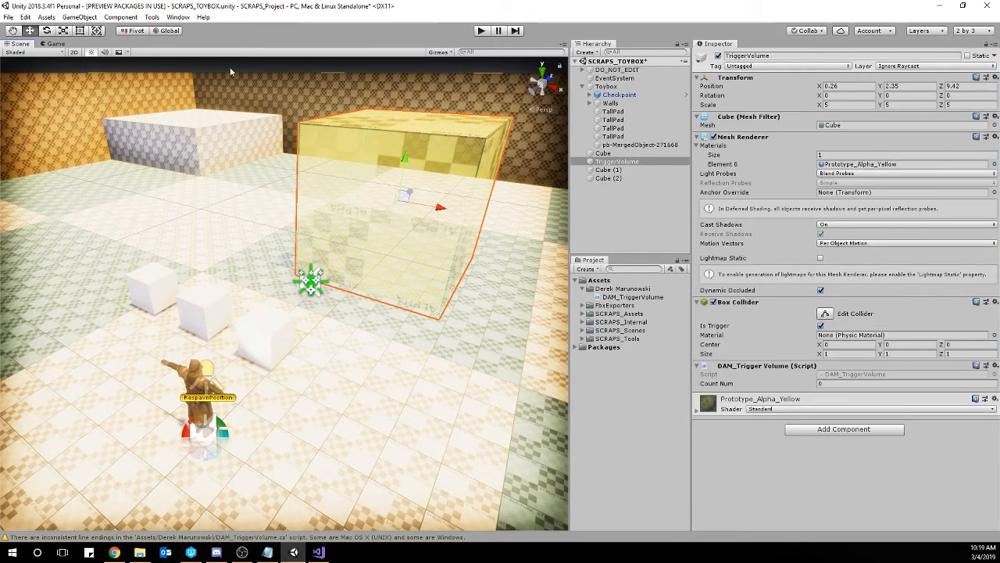
{"action": "left_click", "coordinate": [53, 44]}
{"action": "left_click", "coordinate": [18, 44]}
{"action": "left_click", "coordinate": [483, 33]}
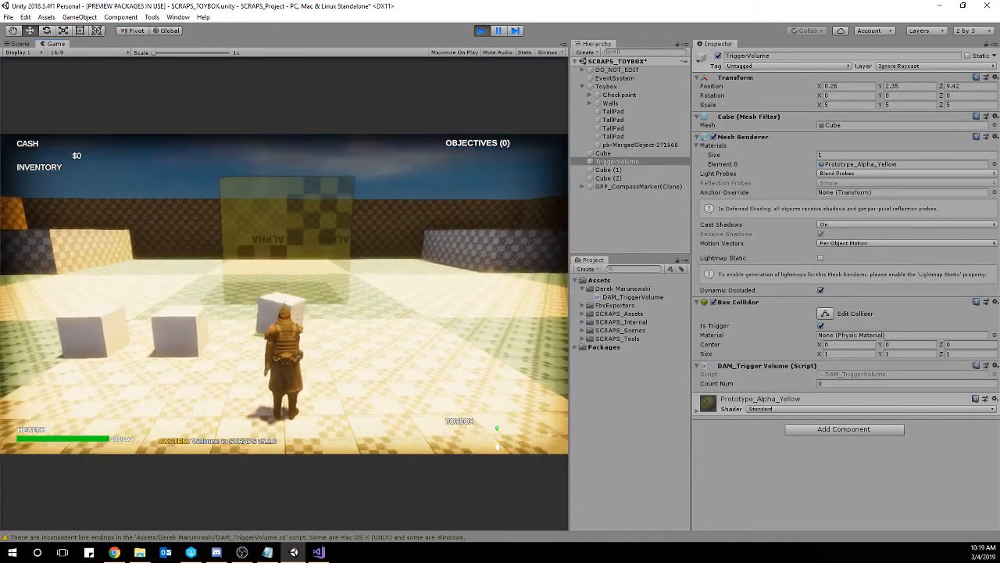
{"action": "key", "text": "w"}
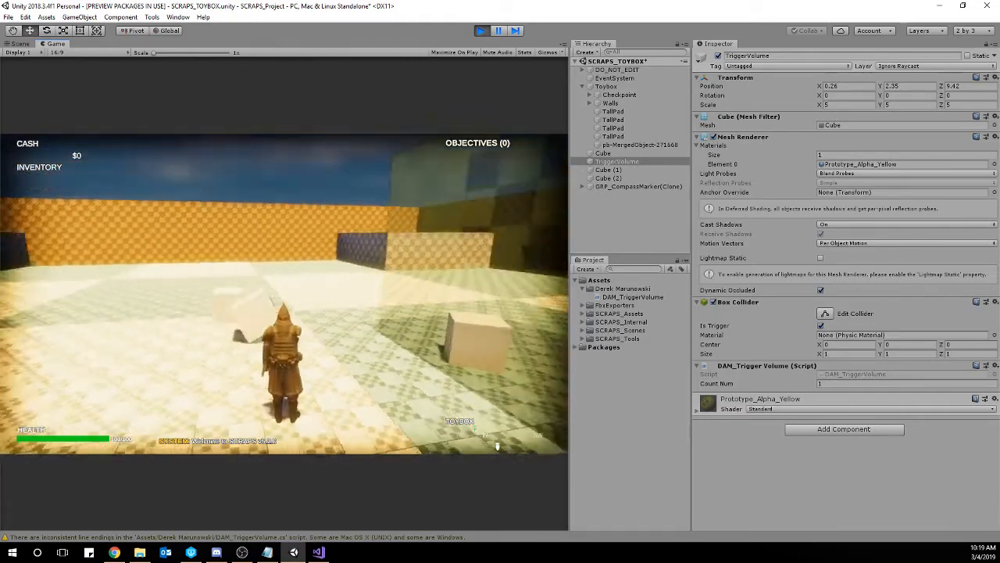
{"action": "key", "text": "w"}
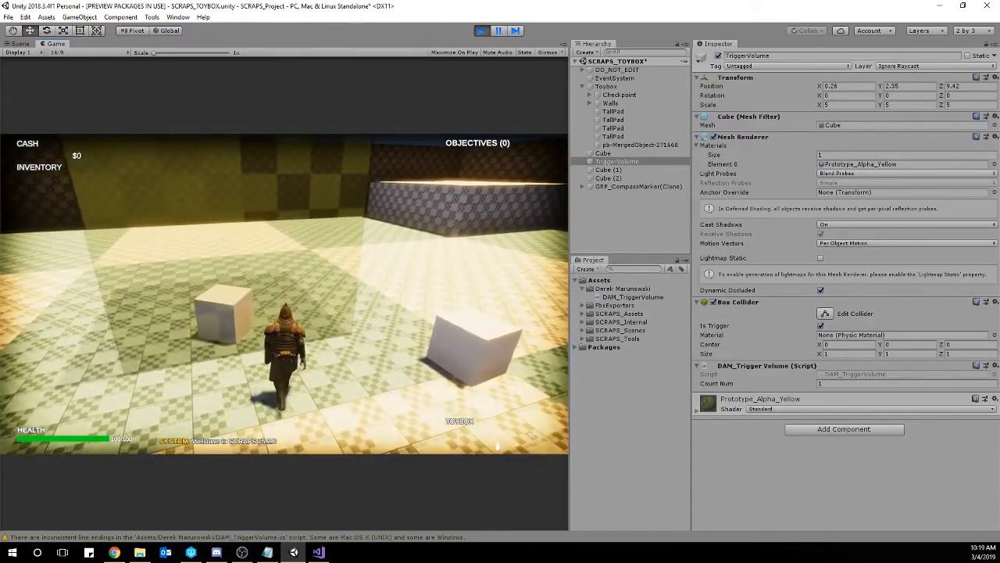
{"action": "key", "text": "w"}
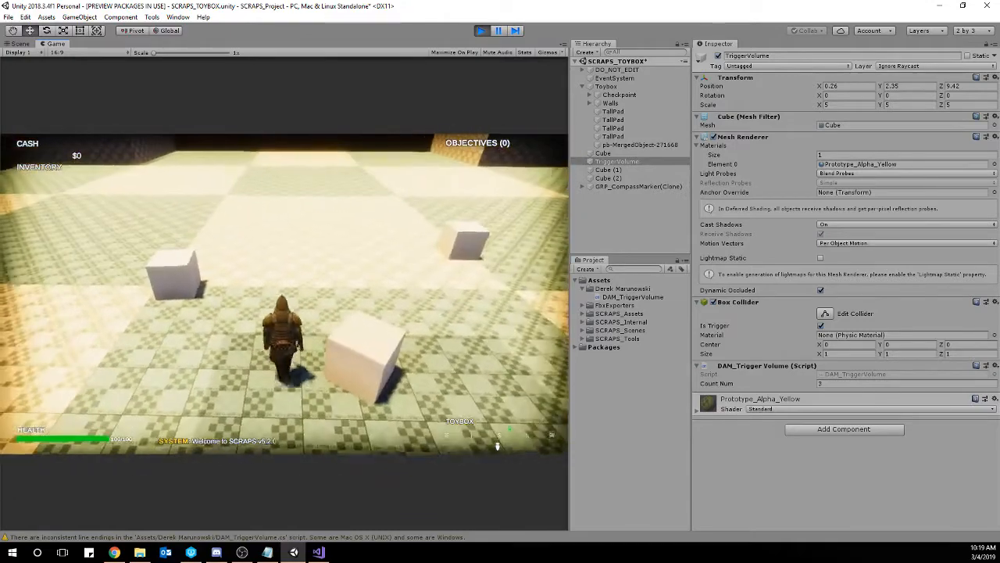
{"action": "key", "text": "w"}
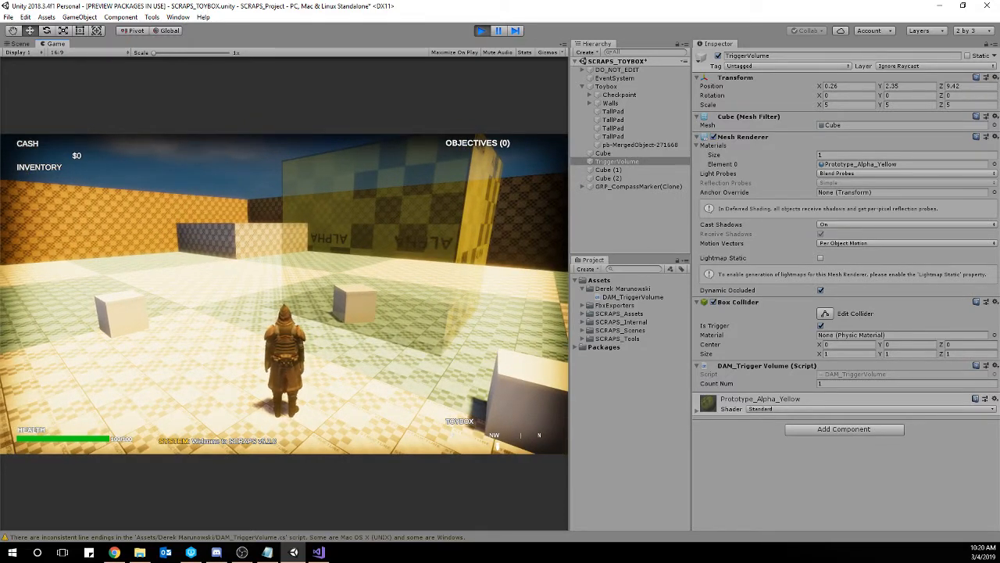
{"action": "key", "text": "Escape"}
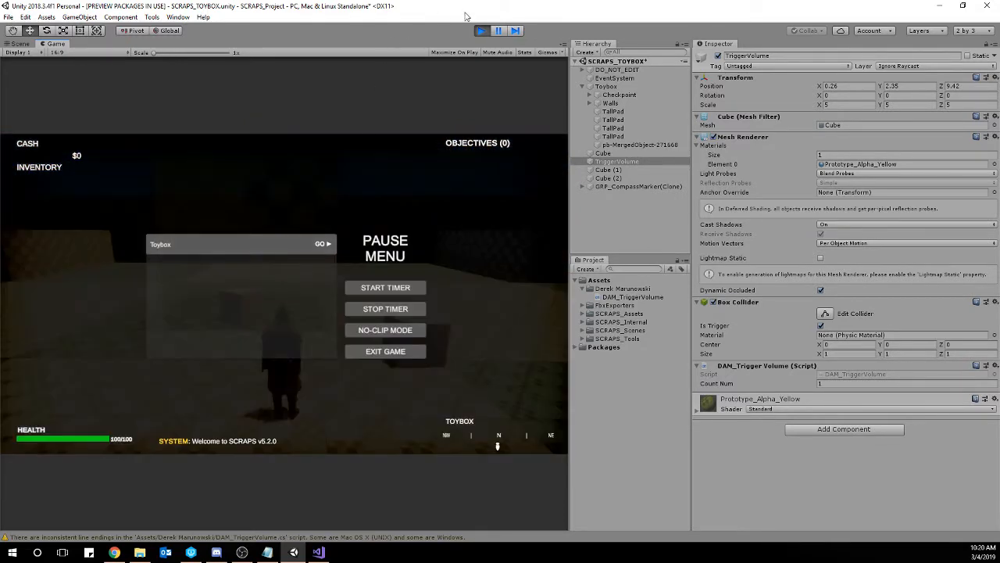
{"action": "left_click", "coordinate": [482, 32]}
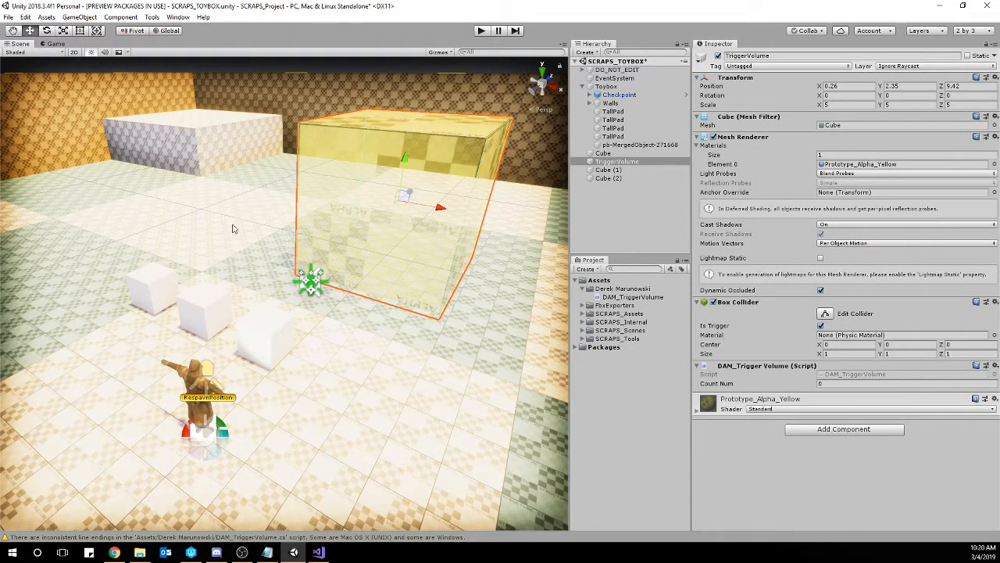
Duplicate TriggerVolume and move the copy along the X axis to X -6.74, beside the original.
{"action": "key", "text": "s"}
{"action": "right_click_drag", "start_coordinate": [232, 225], "coordinate": [272, 232]}
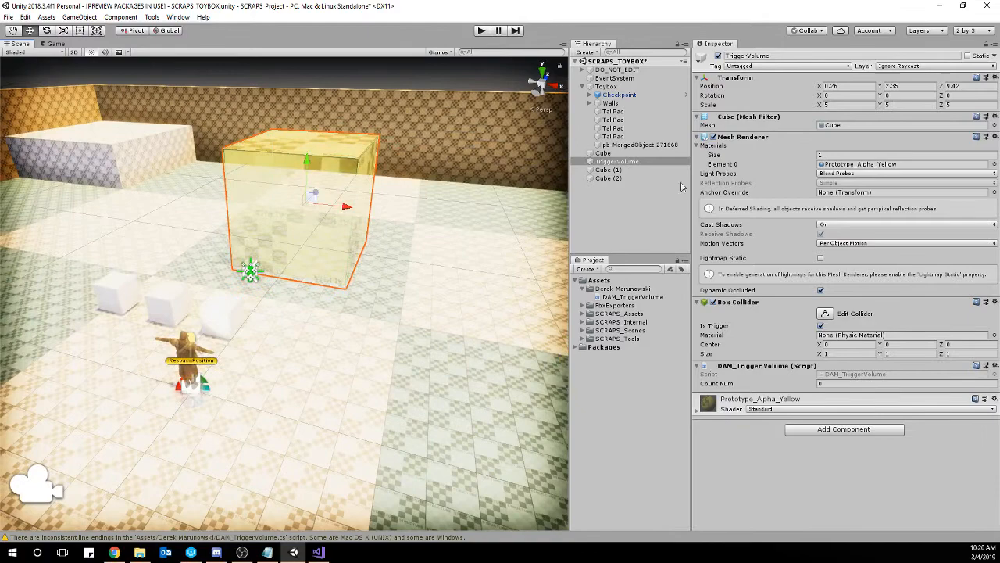
{"action": "right_click", "coordinate": [616, 163]}
{"action": "left_click", "coordinate": [670, 205]}
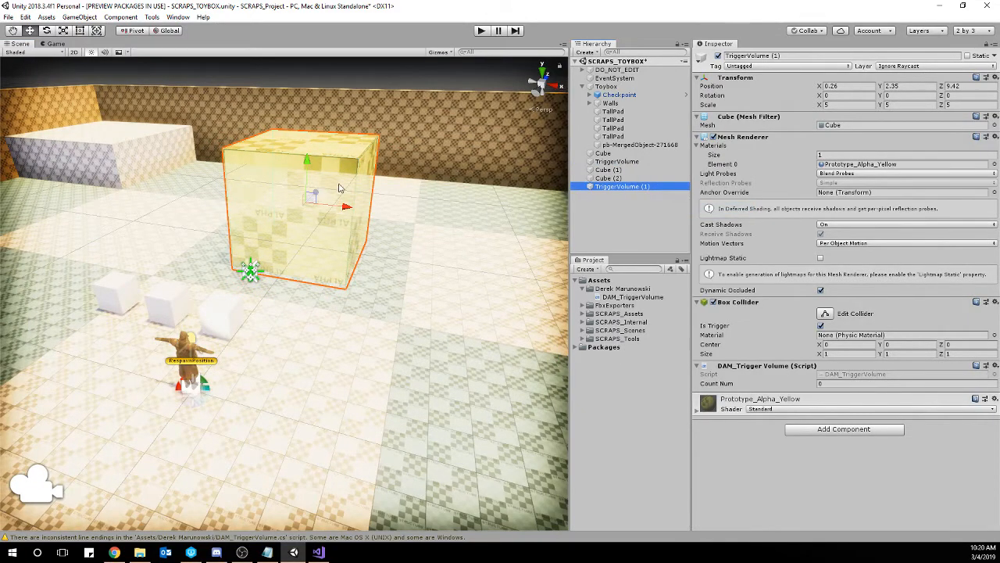
{"action": "left_click_drag", "start_coordinate": [336, 205], "coordinate": [196, 201], "text": "ctrl"}
{"action": "right_click_drag", "start_coordinate": [196, 201], "coordinate": [272, 232]}
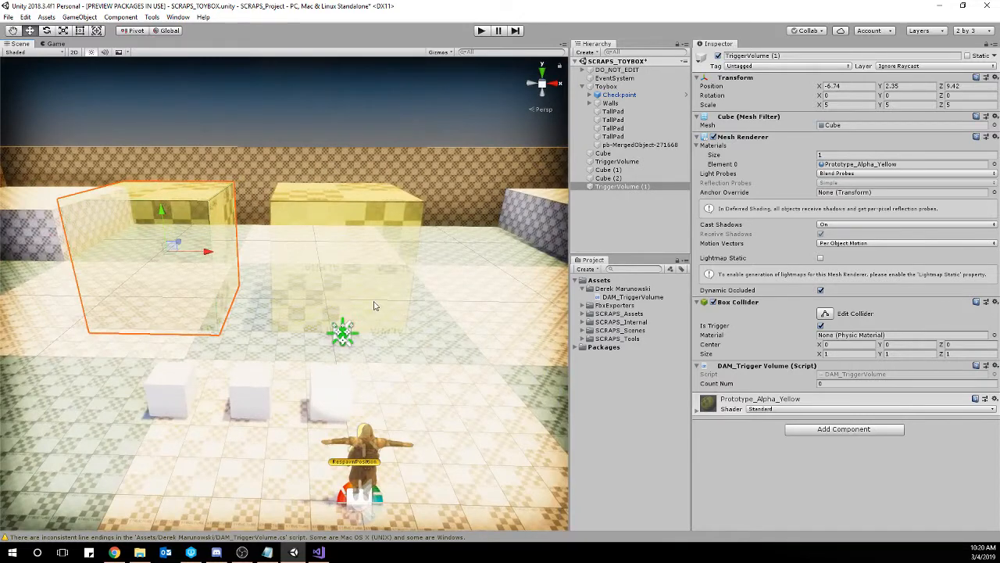
Playtest by moving a cube into the duplicated volume, compare Count Num on both trigger volumes, and stop play mode.
{"action": "left_click", "coordinate": [481, 30]}
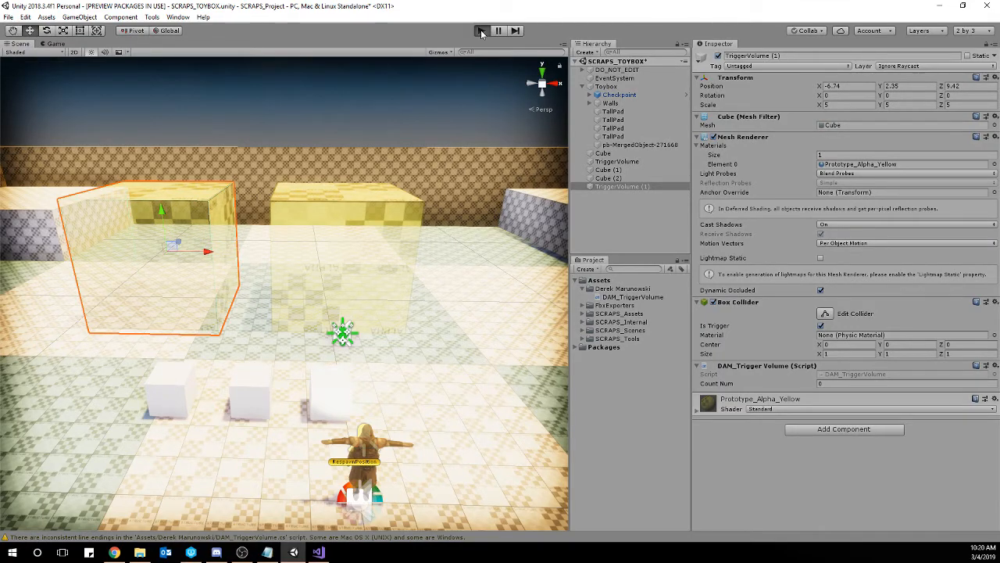
{"action": "key", "text": "w"}
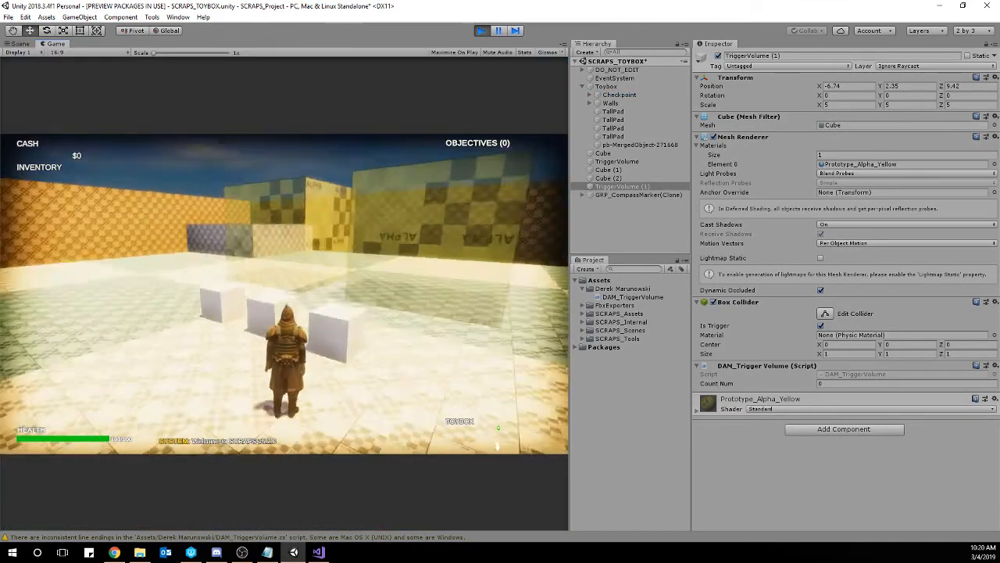
{"action": "key", "text": "w"}
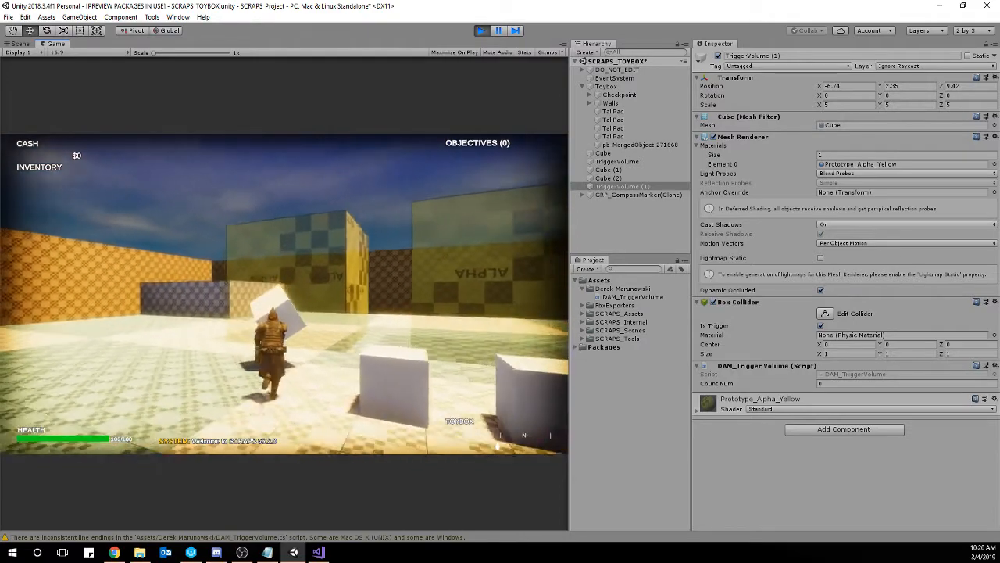
{"action": "key", "text": "w"}
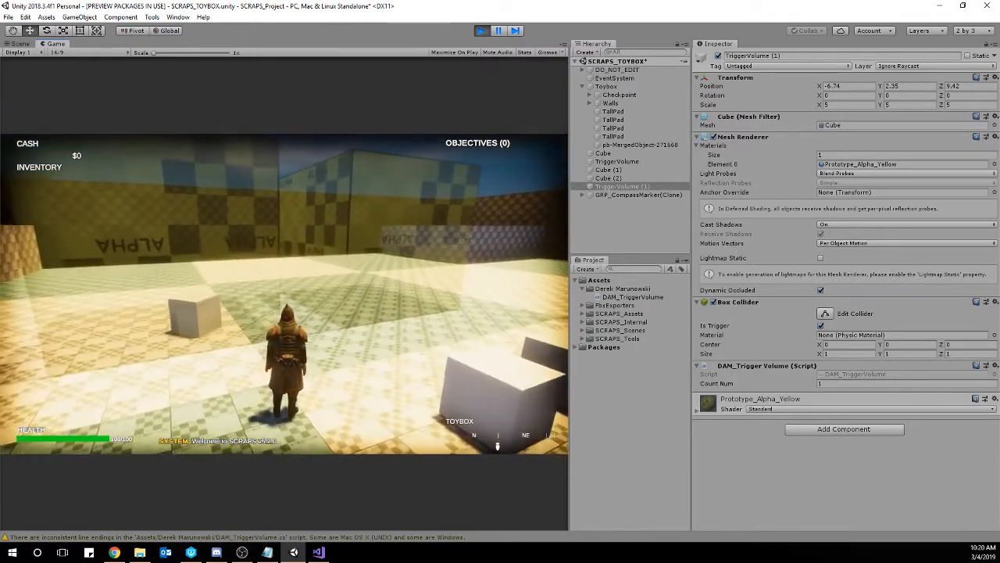
{"action": "key", "text": "Escape"}
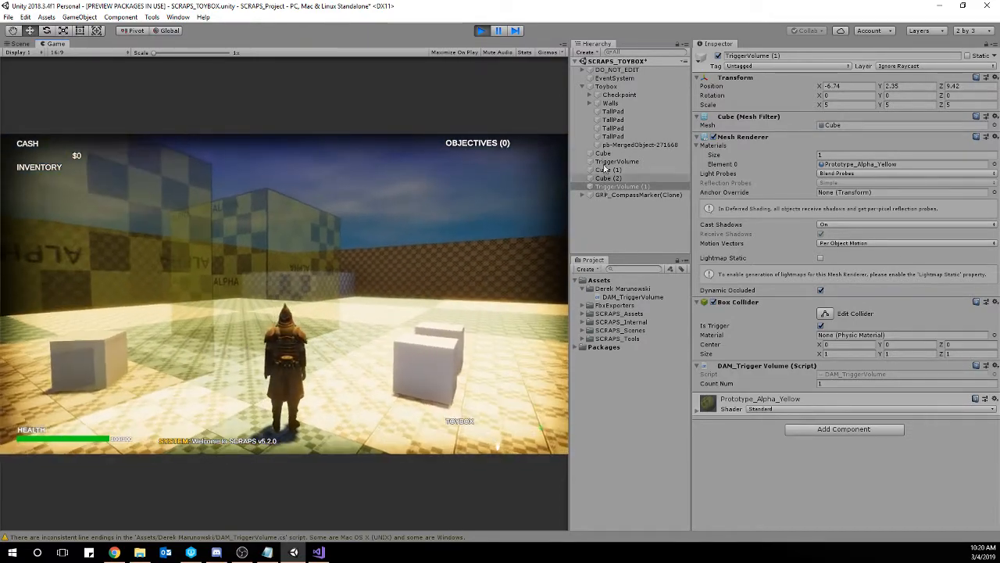
{"action": "left_click", "coordinate": [615, 161]}
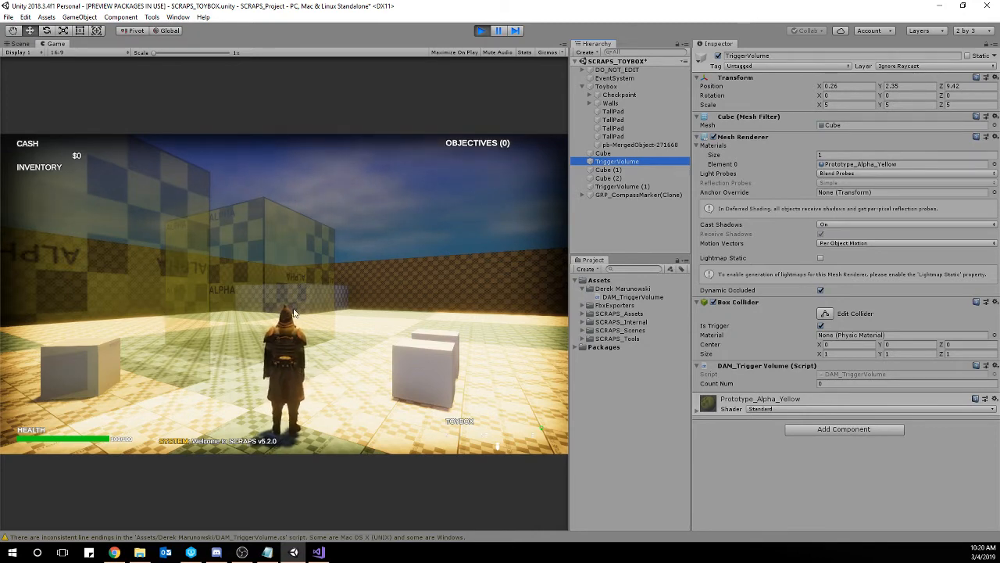
{"action": "left_click", "coordinate": [482, 31]}
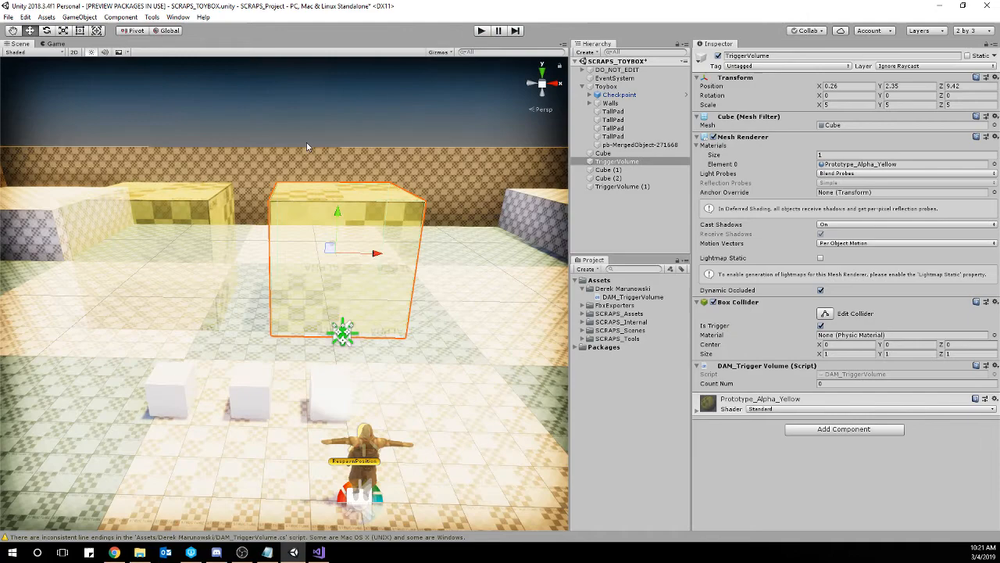
Create a new cube in the scene and raise it to Y 0.65.
{"action": "left_click", "coordinate": [308, 144]}
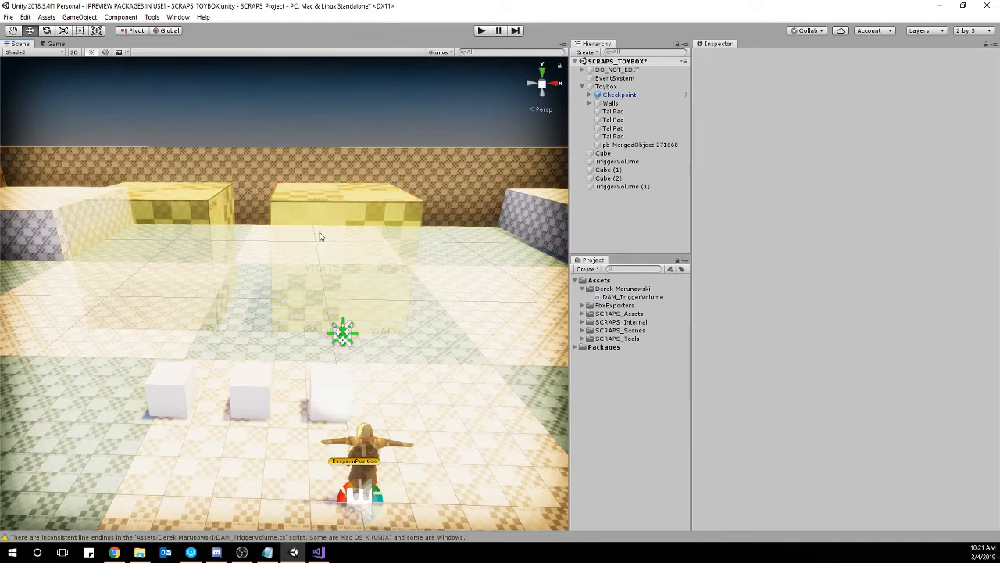
{"action": "right_click_drag", "start_coordinate": [410, 343], "coordinate": [405, 316]}
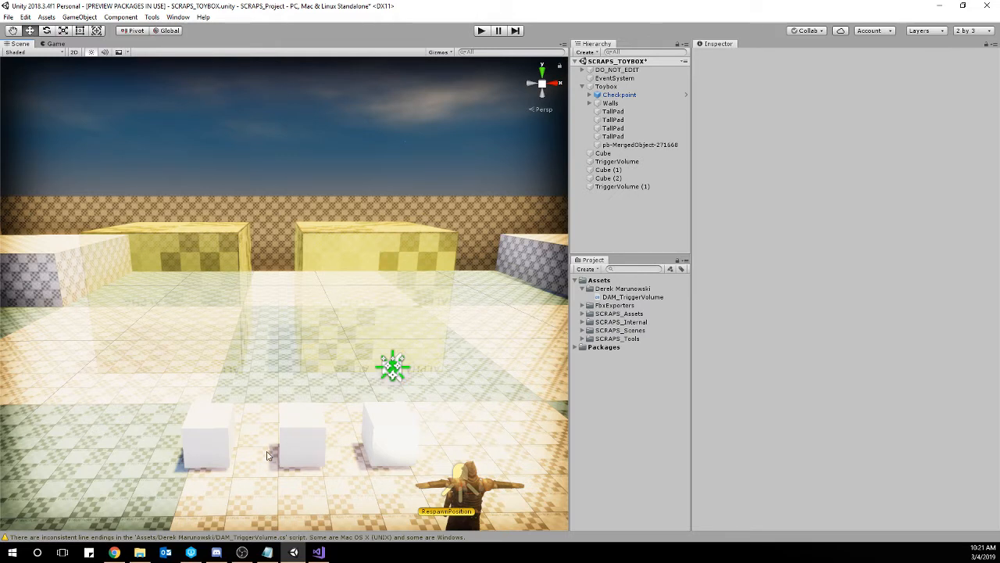
{"action": "right_click_drag", "start_coordinate": [399, 288], "coordinate": [442, 310]}
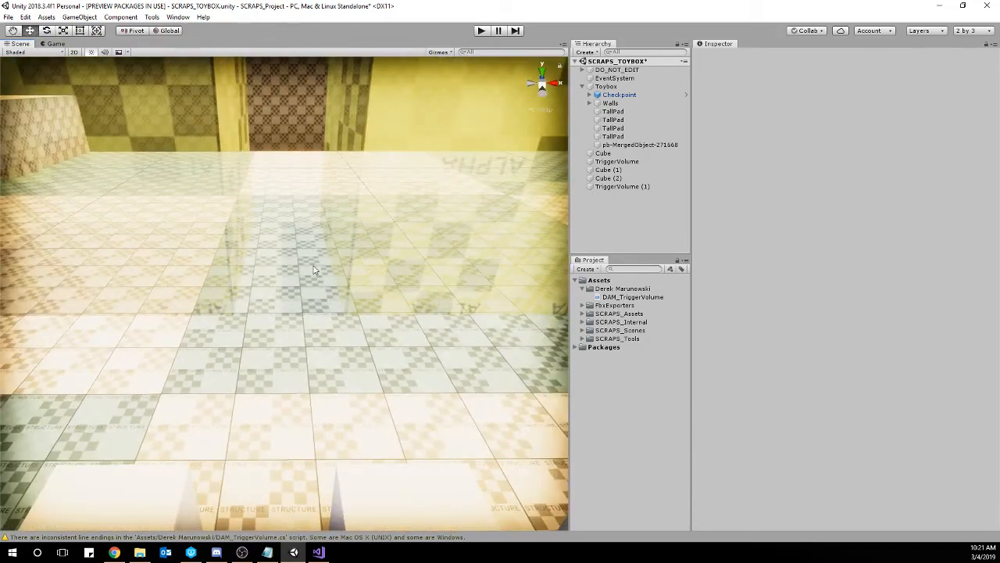
{"action": "left_click", "coordinate": [81, 17]}
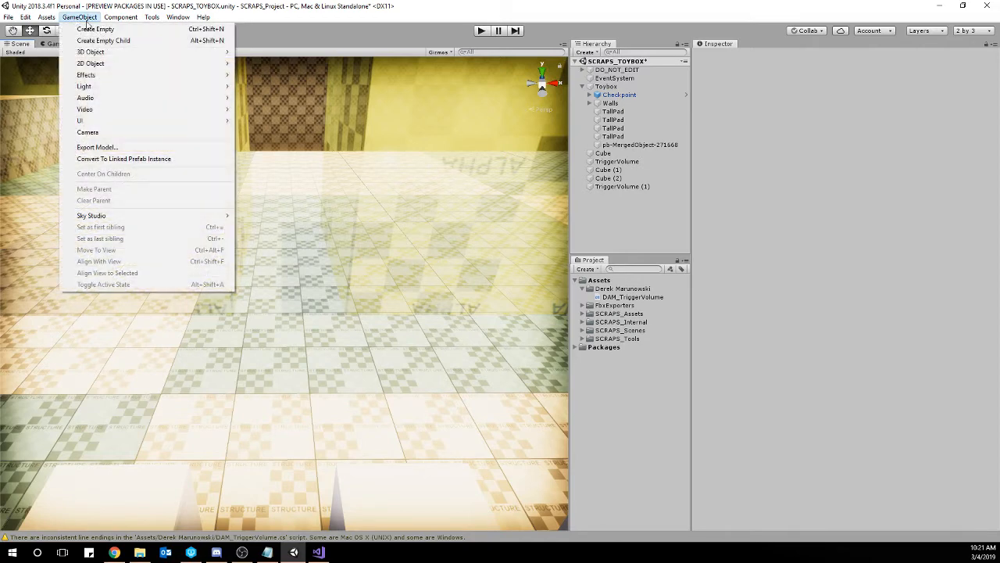
{"action": "mouse_move", "coordinate": [133, 52]}
{"action": "left_click", "coordinate": [258, 50]}
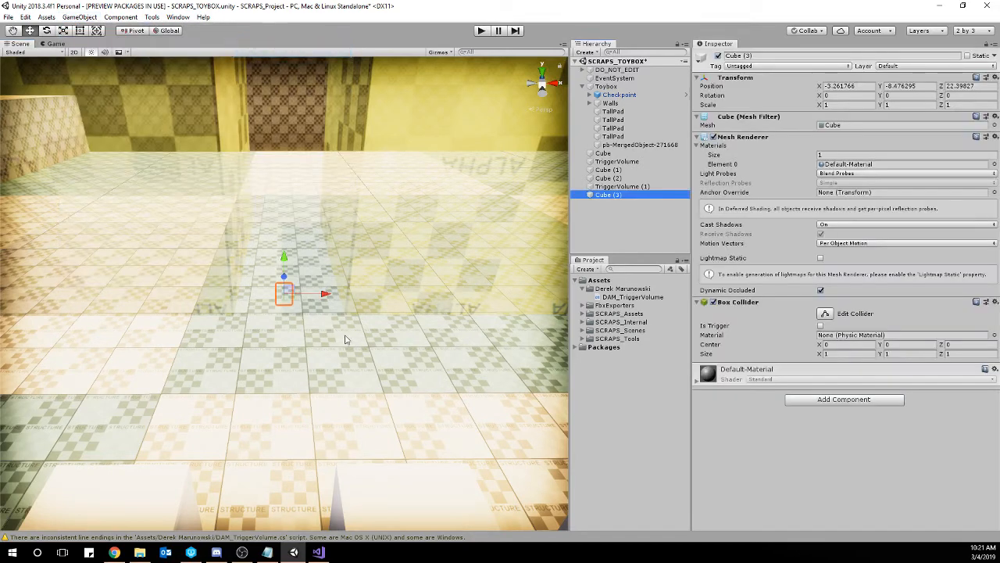
{"action": "left_click_drag", "start_coordinate": [286, 267], "coordinate": [294, 101]}
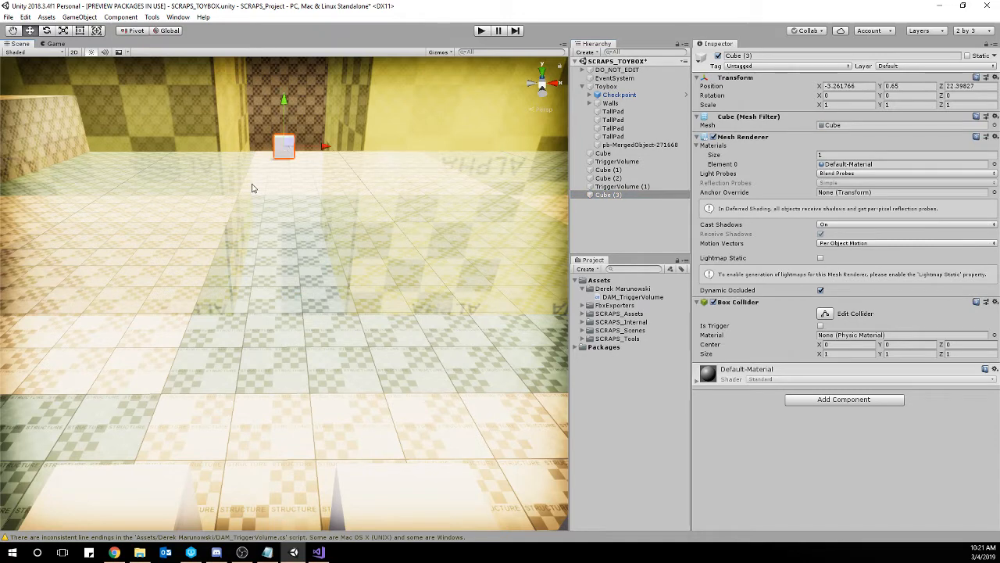
Vertex-snap the new cube near the floor and position it in front of the gap between the trigger volumes, at about X -3.22, Y 0.46, Z 6.05.
{"action": "key", "text": "v"}
{"action": "left_click_drag", "start_coordinate": [275, 161], "coordinate": [234, 320]}
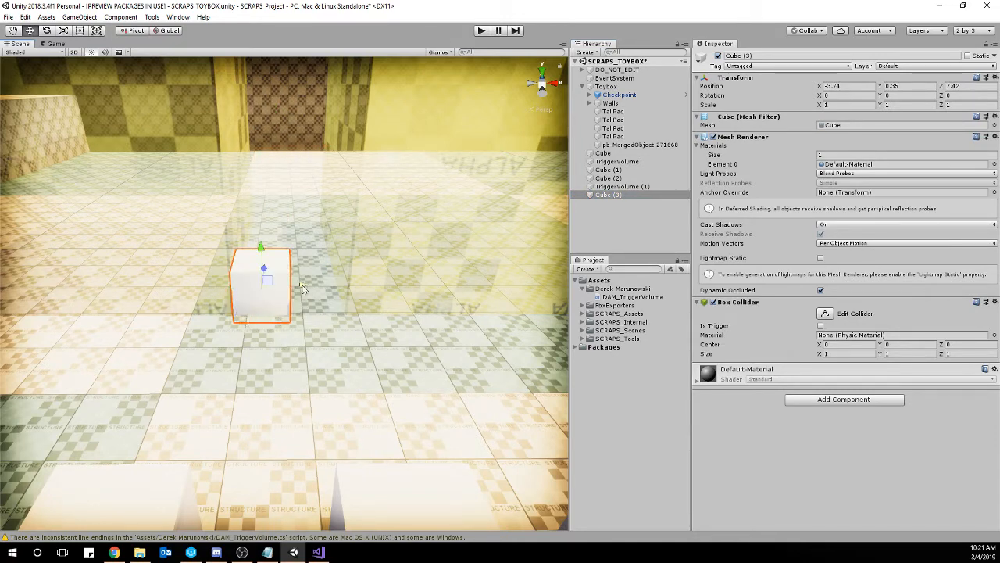
{"action": "left_click_drag", "start_coordinate": [304, 288], "coordinate": [289, 239]}
{"action": "right_click_drag", "start_coordinate": [252, 275], "coordinate": [289, 272]}
{"action": "key", "text": "w"}
{"action": "left_click_drag", "start_coordinate": [275, 288], "coordinate": [335, 302]}
{"action": "right_click_drag", "start_coordinate": [420, 315], "coordinate": [360, 337]}
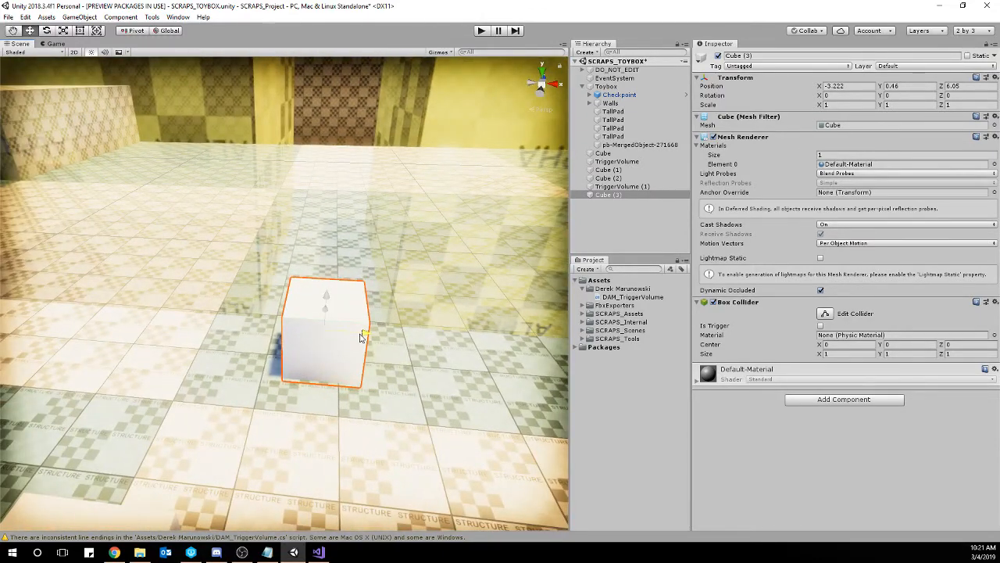
{"action": "right_click_drag", "start_coordinate": [428, 300], "coordinate": [376, 312]}
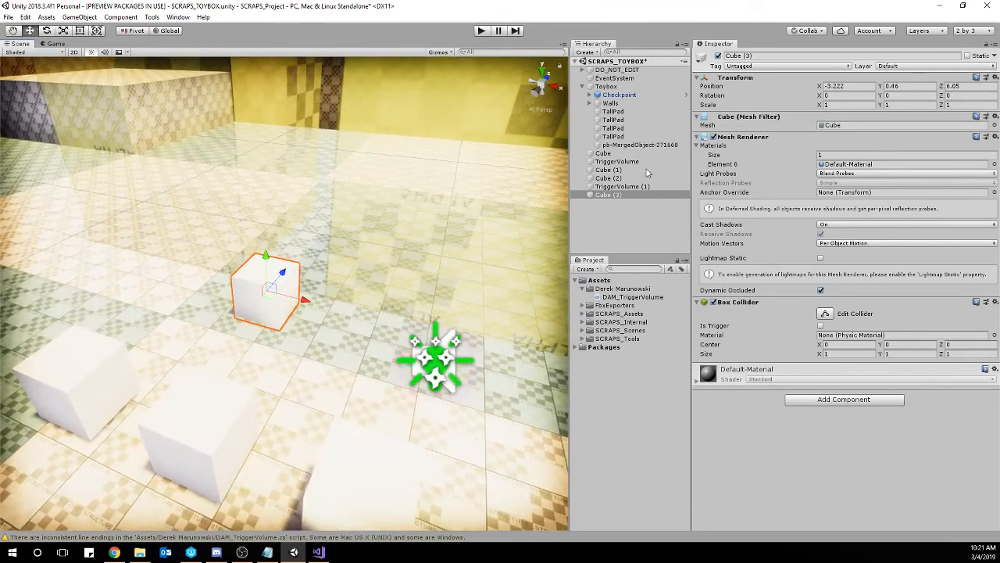
Rename the new cube VolumeManager.
{"action": "left_click", "coordinate": [786, 56]}
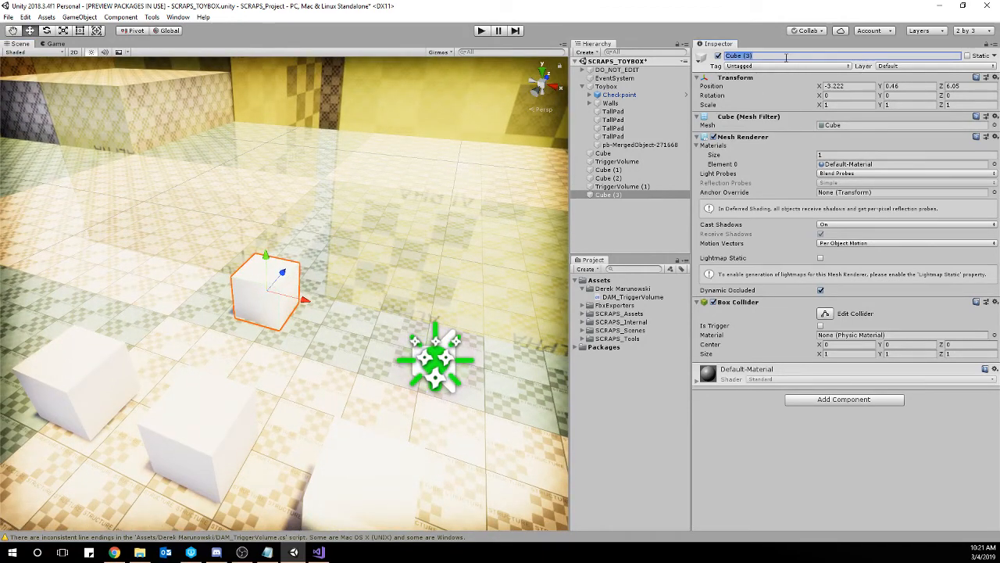
{"action": "type", "text": "VolumeManager"}
{"action": "key", "text": "Return"}
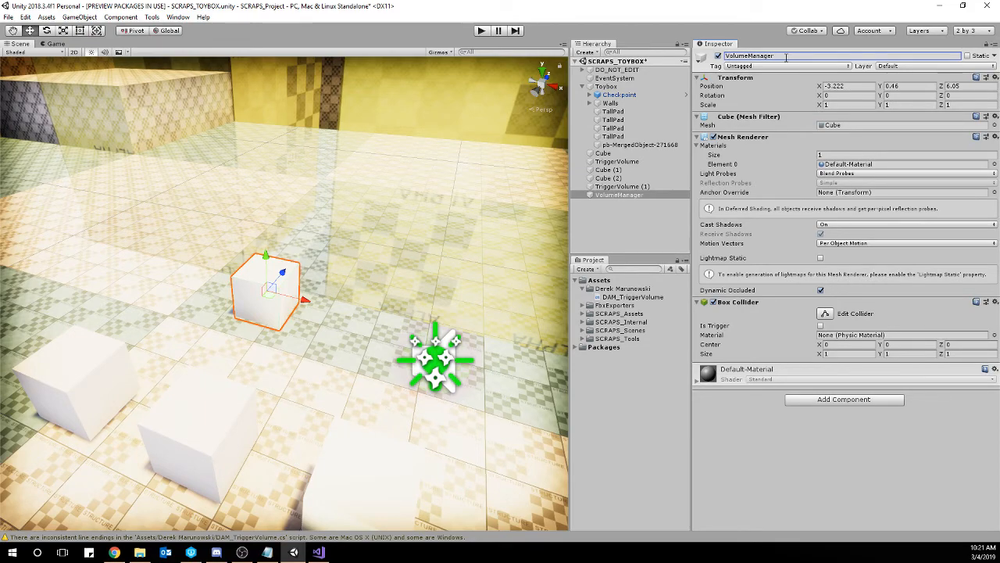
Create a new script named DAM_VolumeManager and add it as a component to the VolumeManager object.
{"action": "right_click_drag", "start_coordinate": [350, 276], "coordinate": [412, 240]}
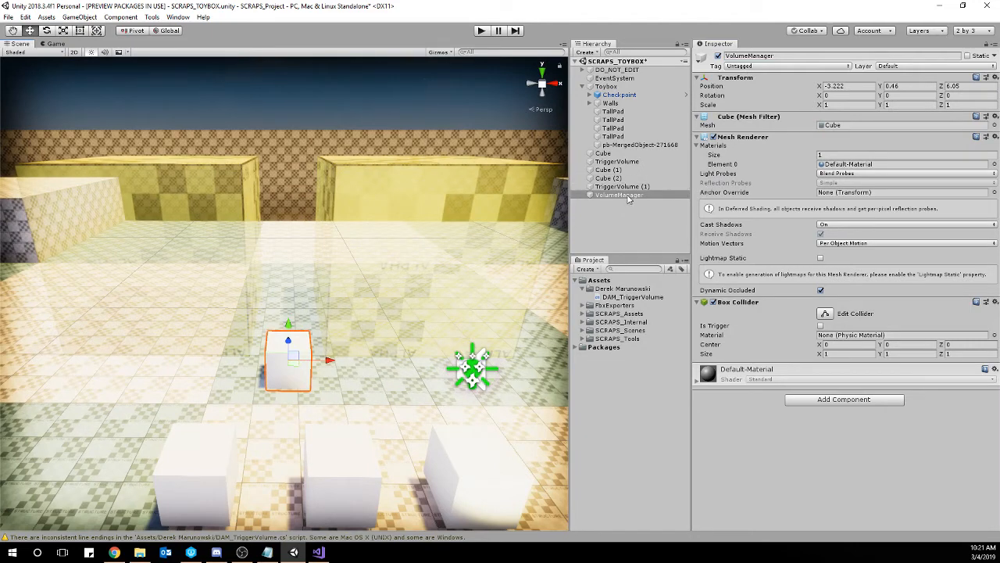
{"action": "left_click", "coordinate": [617, 162]}
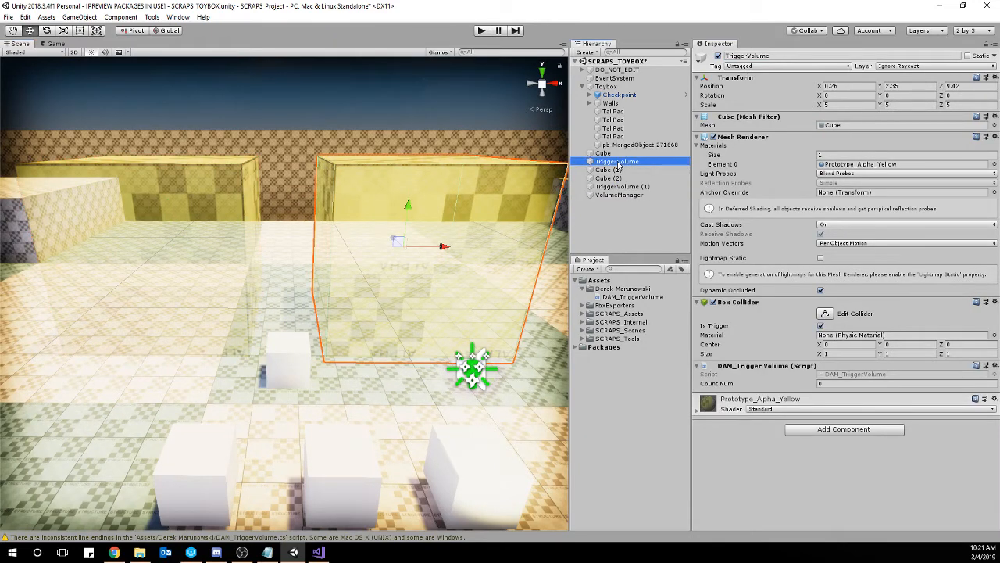
{"action": "left_click", "coordinate": [620, 196]}
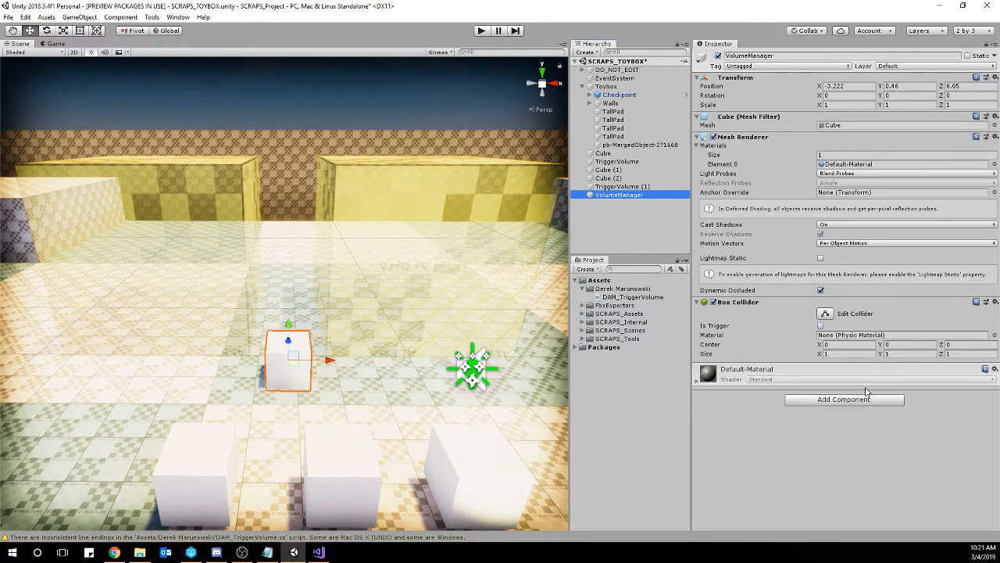
{"action": "left_click", "coordinate": [843, 399]}
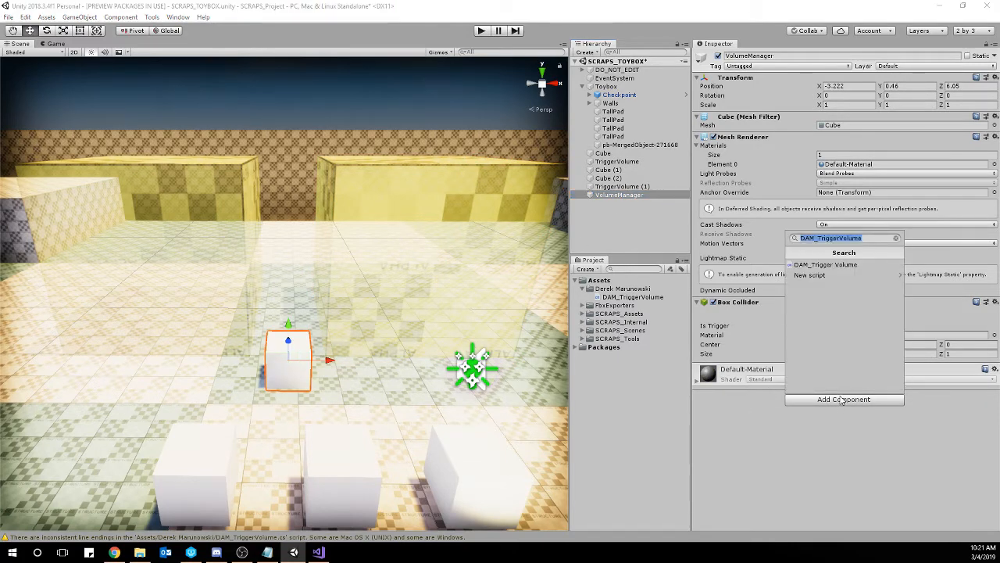
{"action": "type", "text": "DAM"}
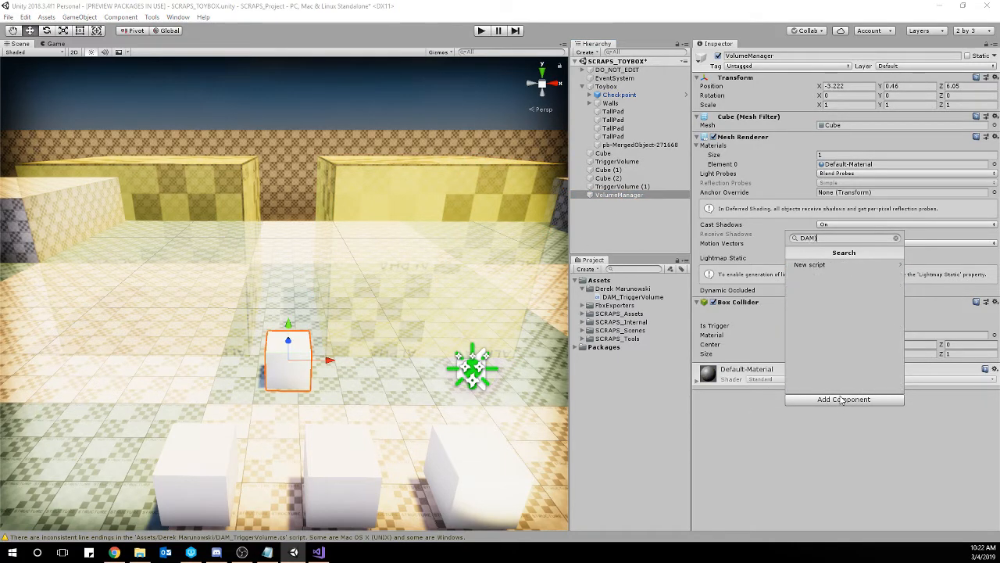
{"action": "type", "text": "_VolumeManager"}
{"action": "key", "text": "ctrl+a"}
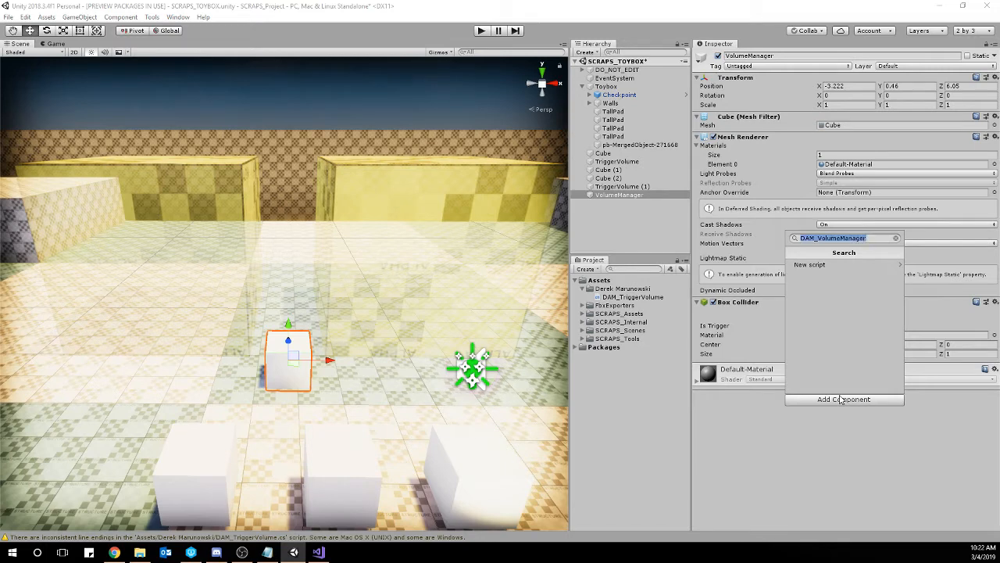
{"action": "left_click", "coordinate": [817, 264]}
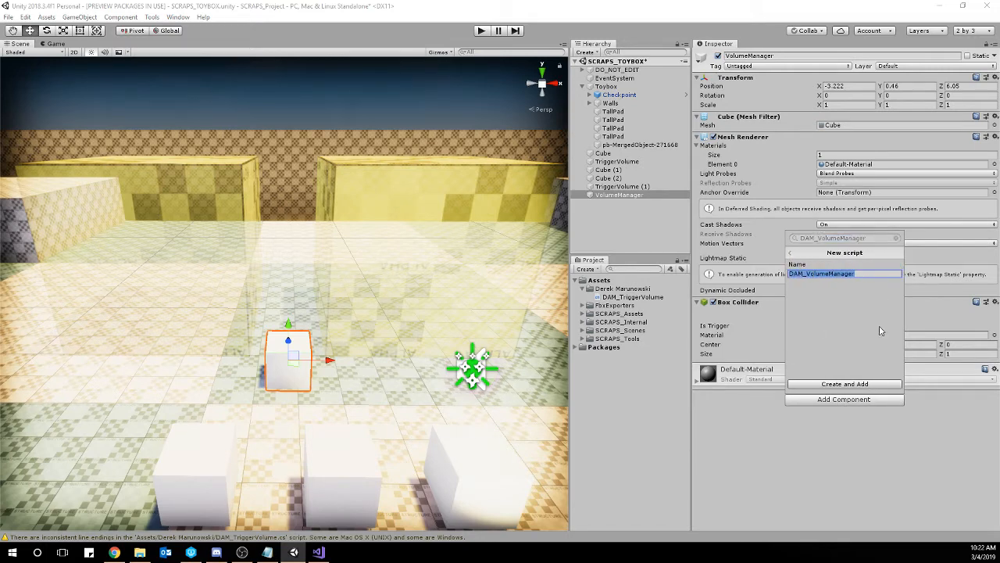
{"action": "left_click", "coordinate": [885, 387]}
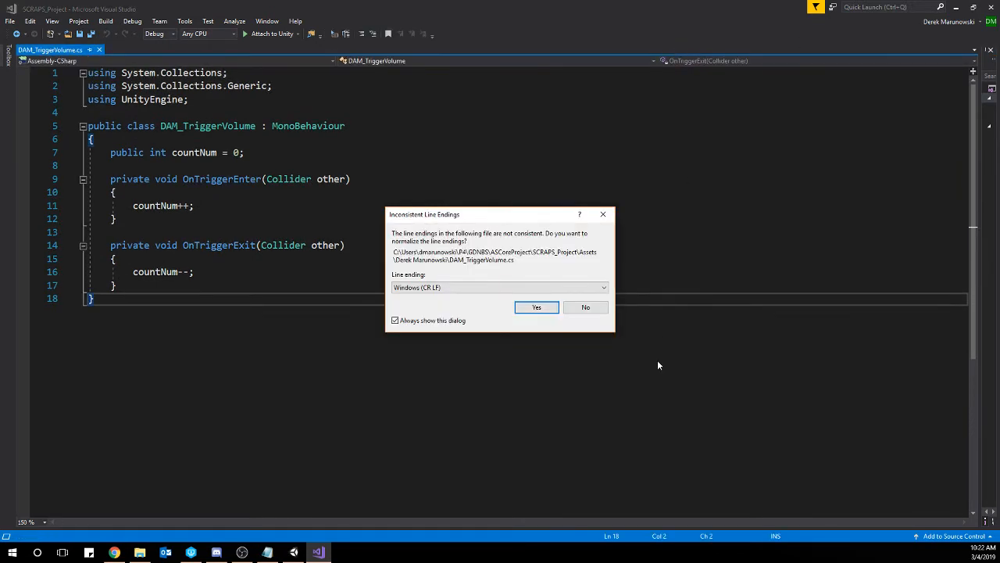
Normalize DAM_TriggerVolume.cs to Windows (CR LF) line endings and move the DAM_VolumeManager script into the folder containing DAM_TriggerVolume.
{"action": "left_click", "coordinate": [537, 307]}
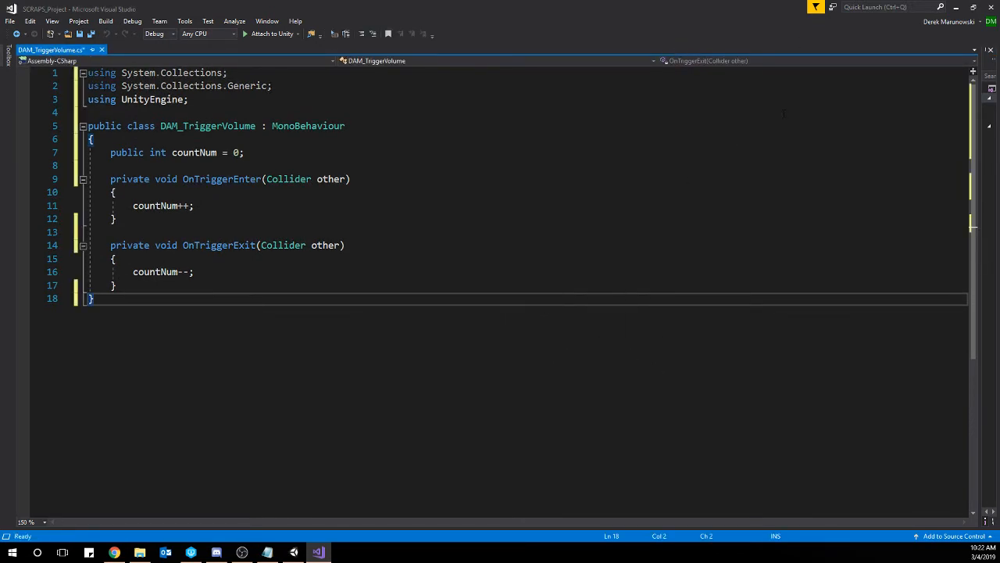
{"action": "left_click", "coordinate": [955, 7]}
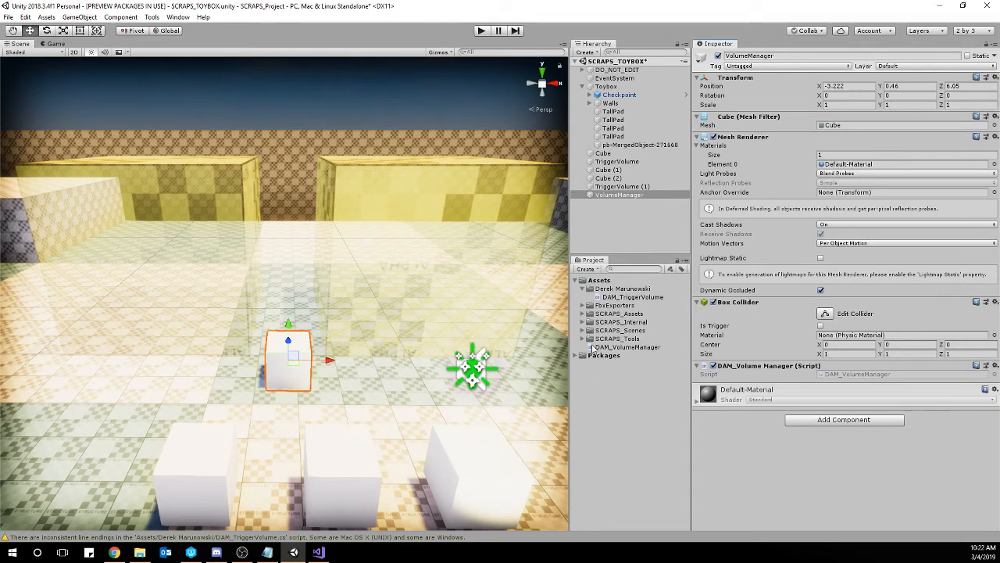
{"action": "left_click_drag", "start_coordinate": [604, 349], "coordinate": [617, 287]}
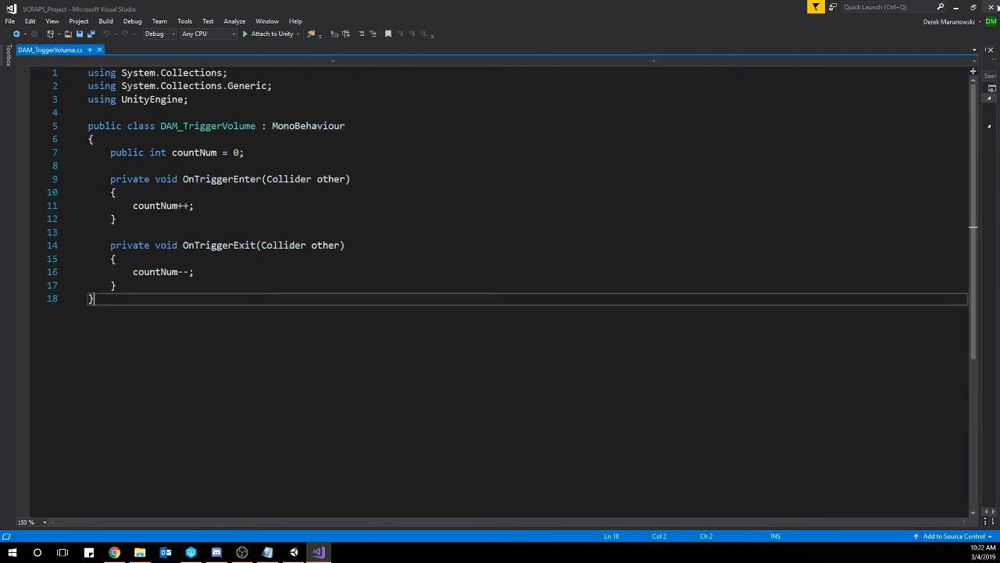
{"action": "left_click", "coordinate": [955, 7]}
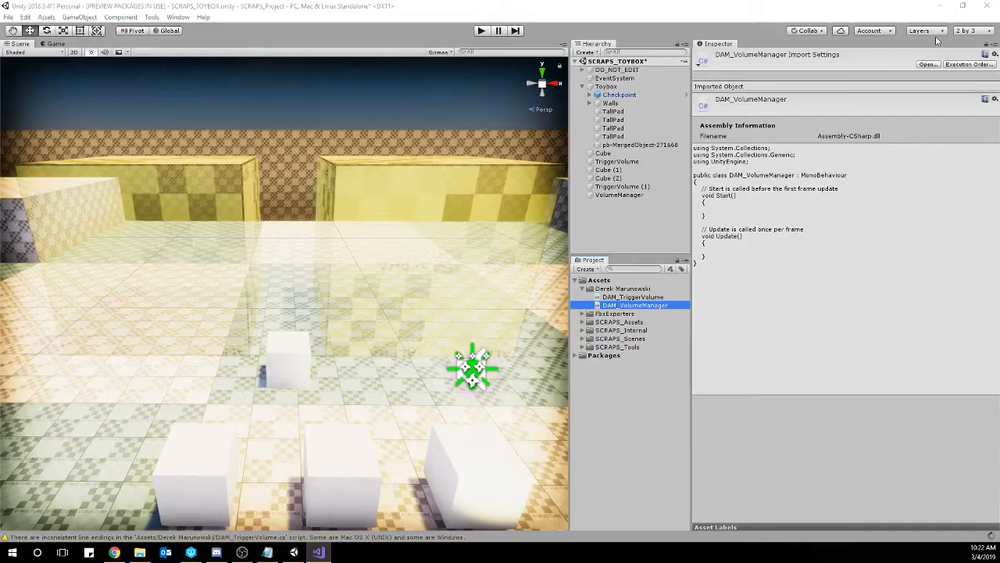
Select the VolumeManager cube and open the DAM_VolumeManager script in Visual Studio.
{"action": "right_click", "coordinate": [351, 308]}
{"action": "left_click", "coordinate": [286, 358]}
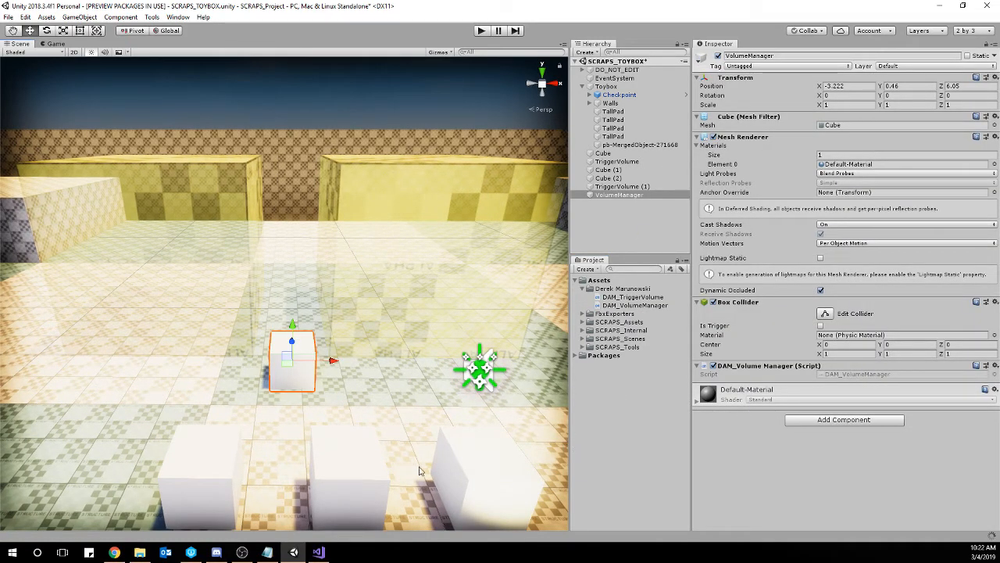
{"action": "left_click", "coordinate": [635, 305]}
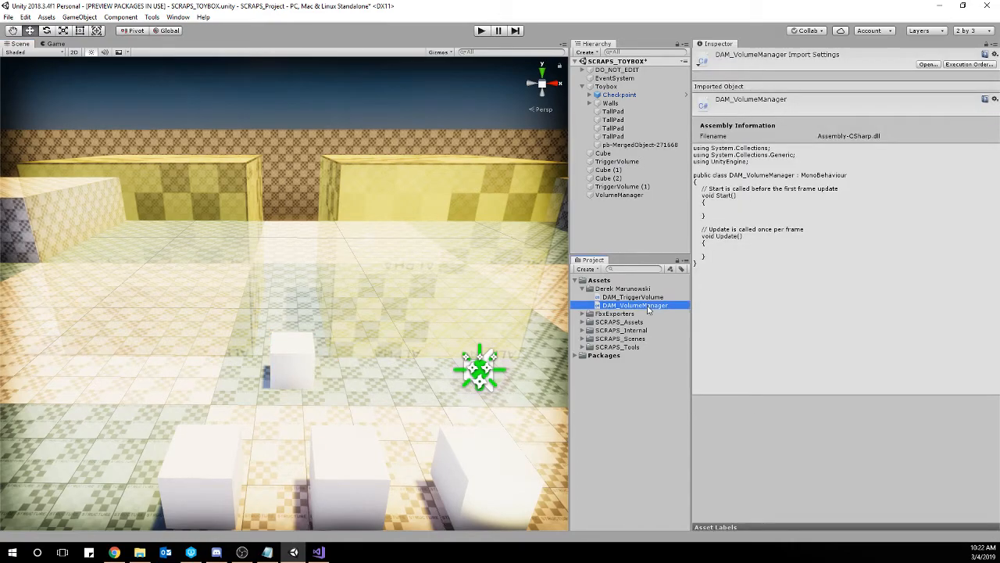
{"action": "double_click", "coordinate": [648, 308]}
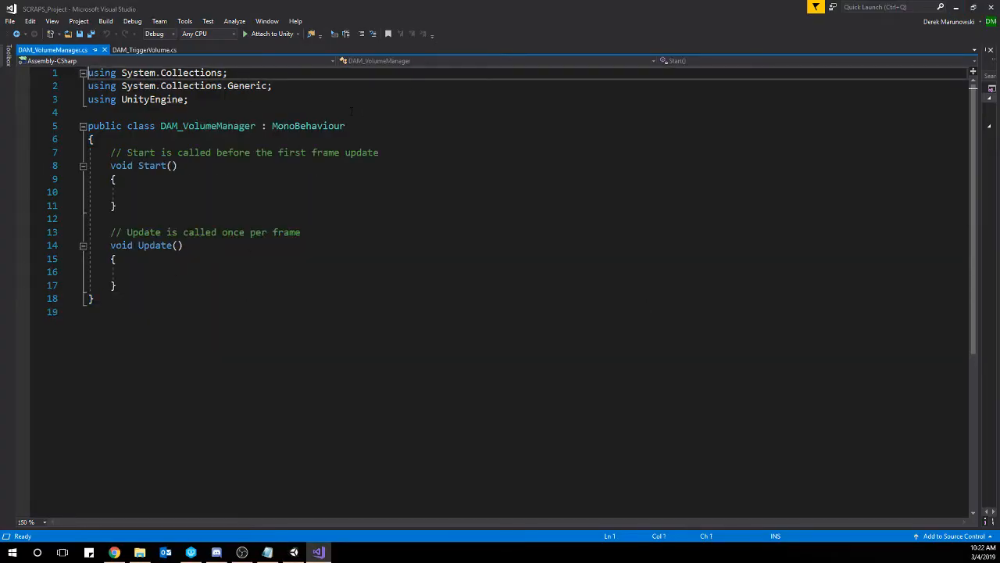
Declare a public DAM_TriggerVolume variable named vol1 at the start of the DAM_VolumeManager class.
{"action": "left_click", "coordinate": [110, 138]}
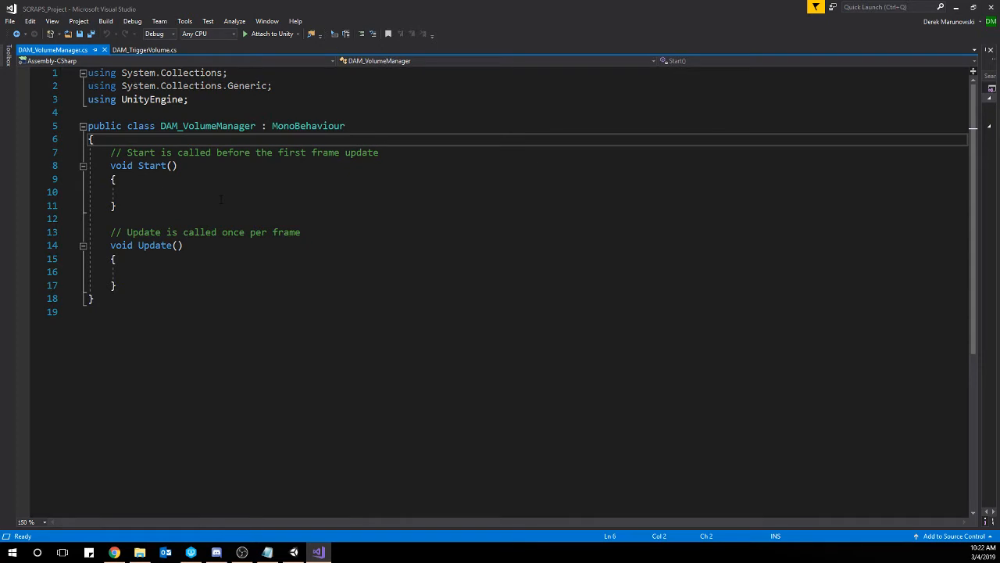
{"action": "key", "text": "Return"}
{"action": "key", "text": "Return"}
{"action": "key", "text": "Up"}
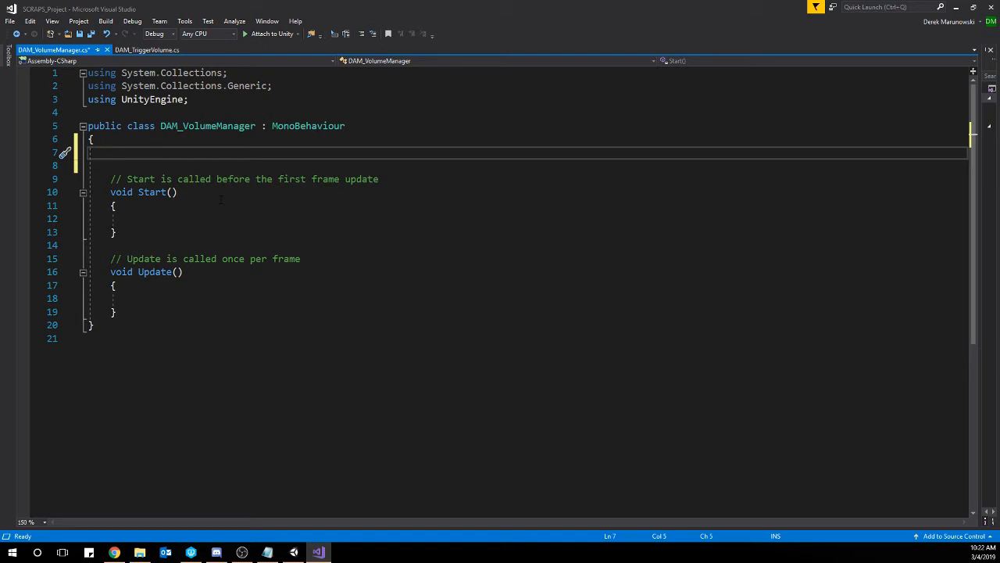
{"action": "type", "text": "pu"}
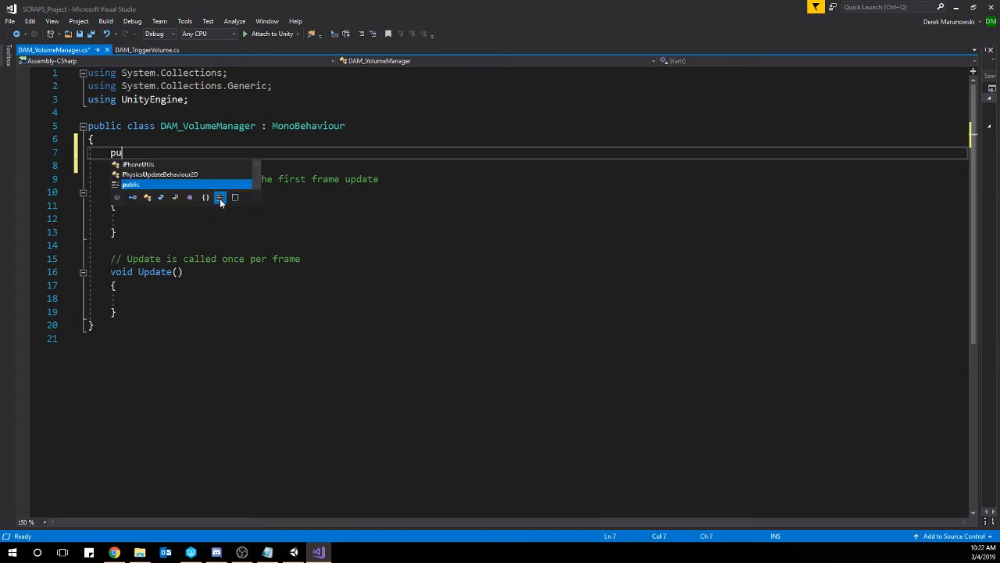
{"action": "type", "text": "blic DA"}
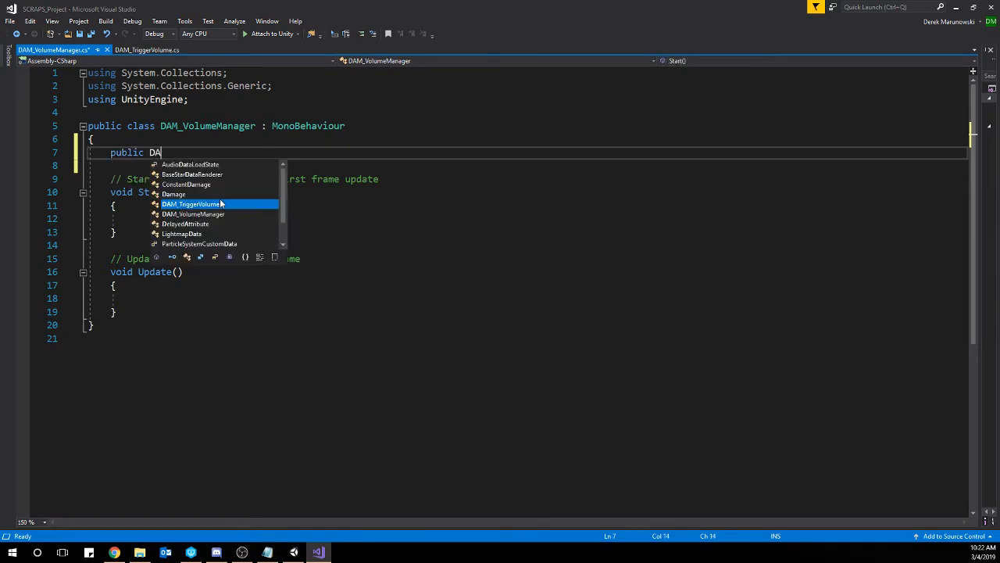
{"action": "type", "text": "M_Tr"}
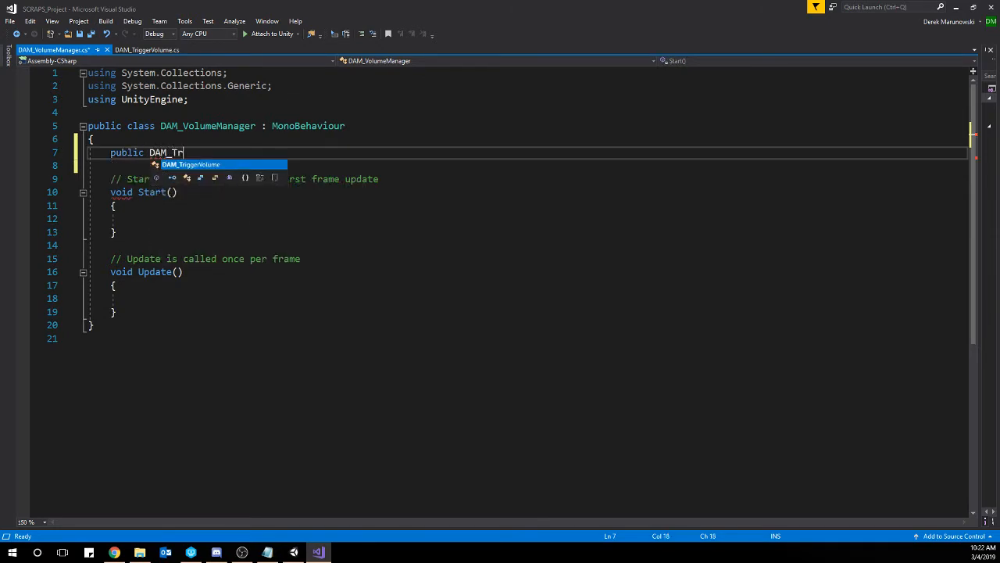
{"action": "key", "text": "Tab"}
{"action": "type", "text": "vol1;"}
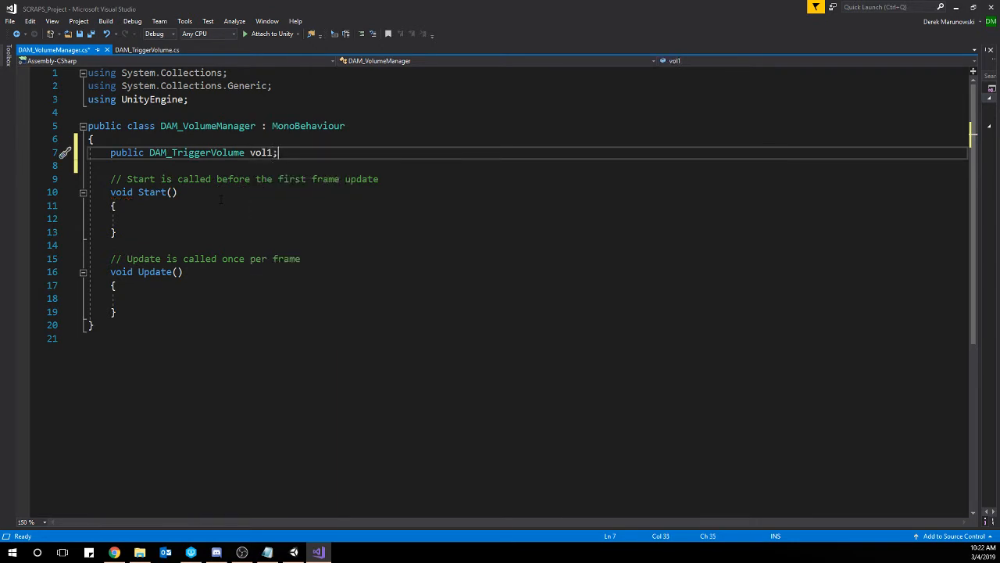
{"action": "key", "text": "Return"}
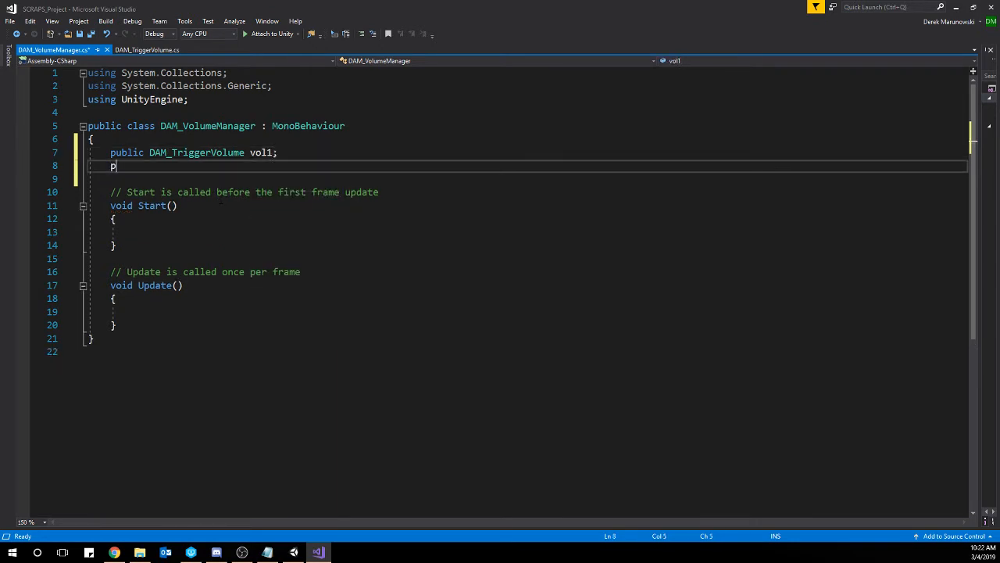
Declare a second public DAM_TriggerVolume variable named vol2 below vol1 and save the script.
{"action": "type", "text": "public DAM_T"}
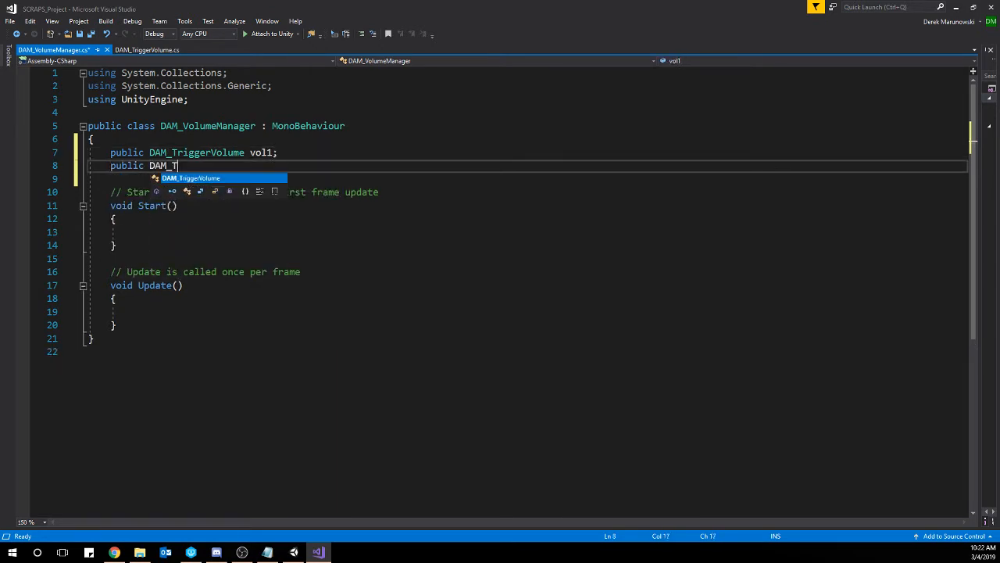
{"action": "key", "text": "Tab"}
{"action": "type", "text": "vol2;"}
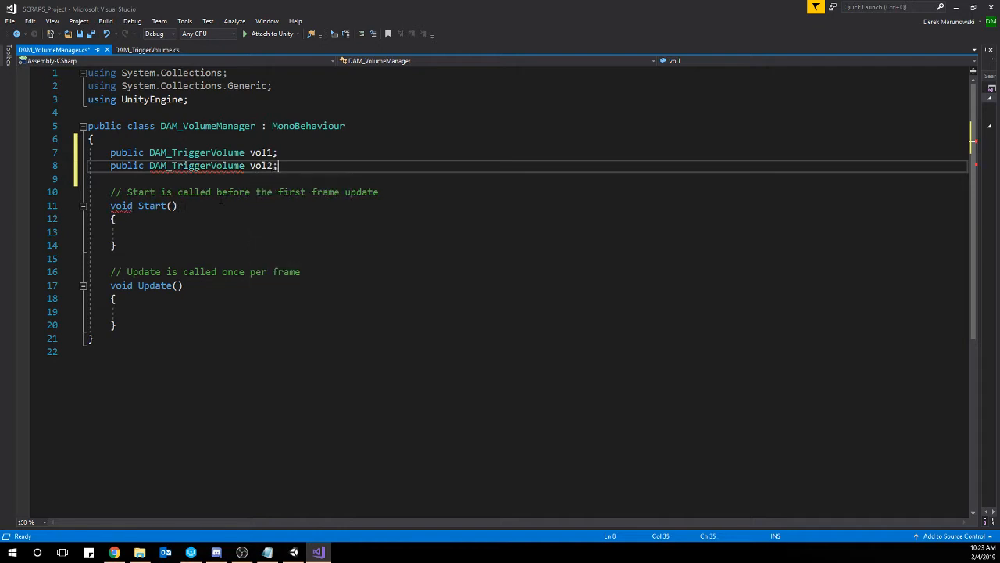
{"action": "key", "text": "ctrl+s"}
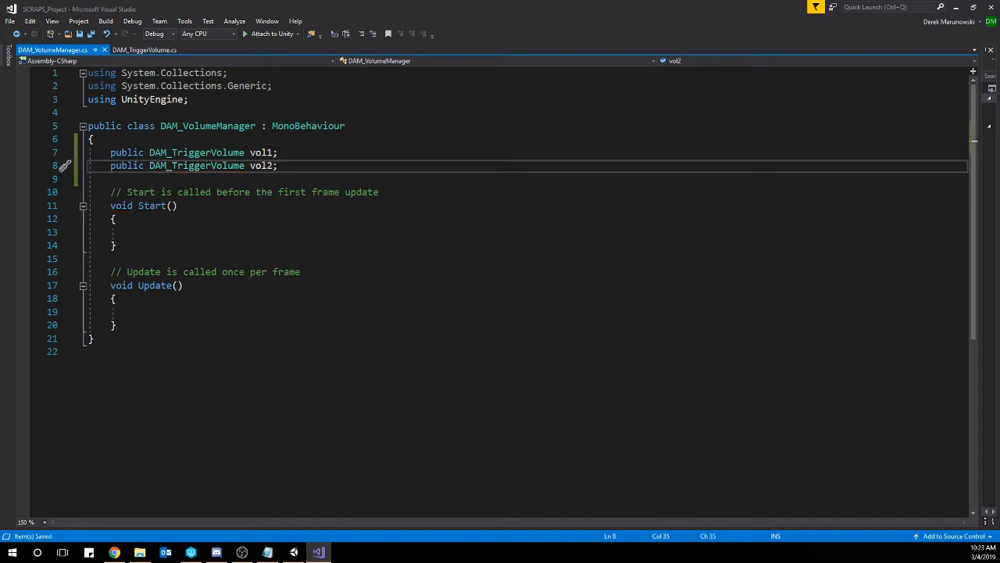
Switch back to Unity and examine the Vol 1 and Vol 2 reference slots on the VolumeManager cube's script component.
{"action": "left_click", "coordinate": [956, 8]}
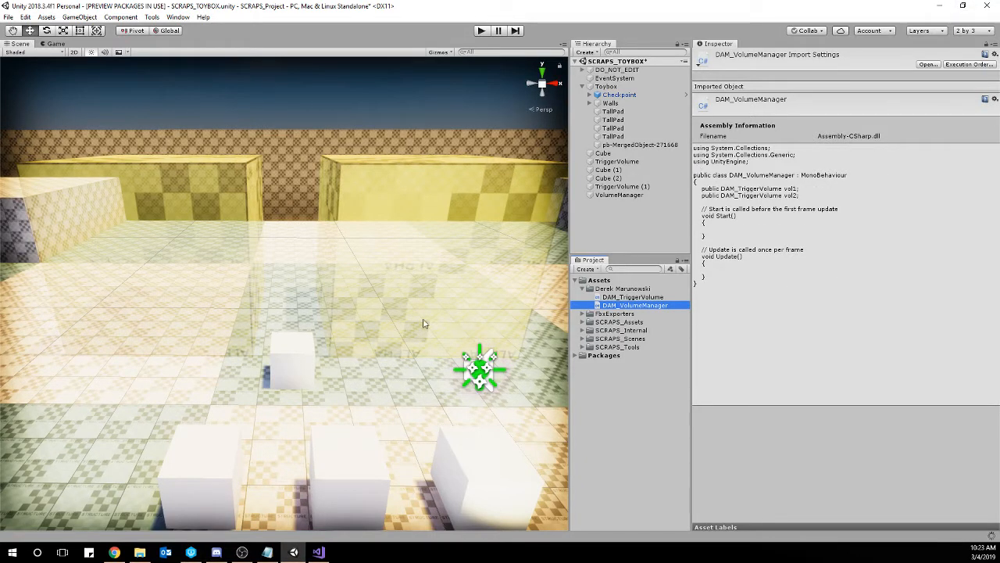
{"action": "left_click", "coordinate": [295, 360]}
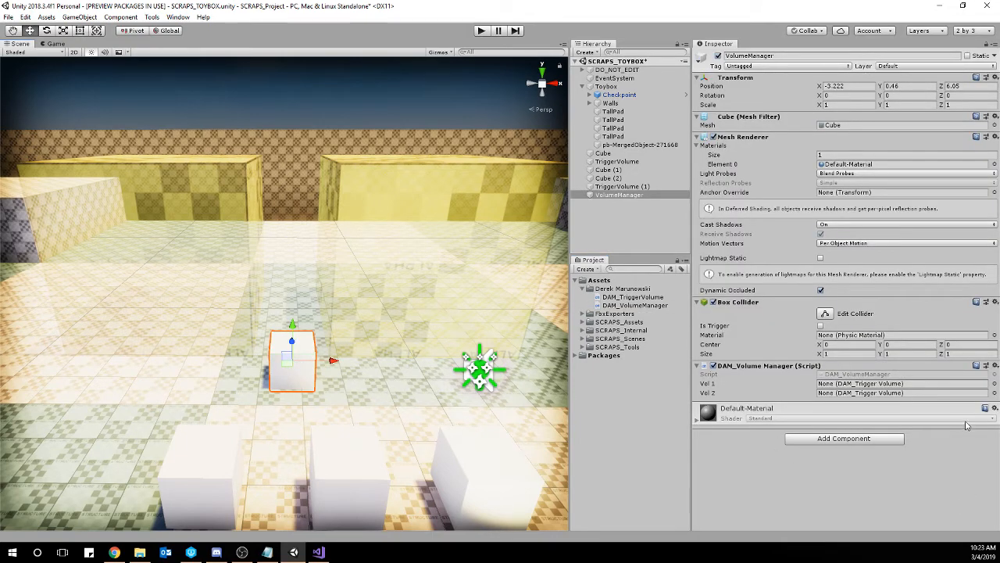
{"action": "left_click", "coordinate": [851, 383]}
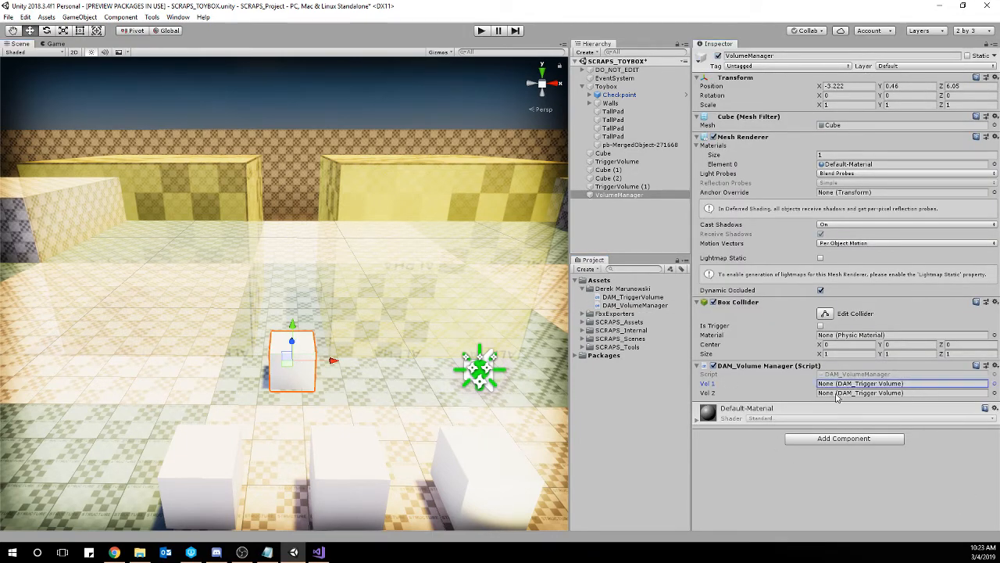
{"action": "left_click", "coordinate": [837, 393]}
{"action": "left_click", "coordinate": [845, 384]}
{"action": "left_click", "coordinate": [846, 392]}
{"action": "left_click", "coordinate": [846, 384]}
{"action": "left_click", "coordinate": [848, 392]}
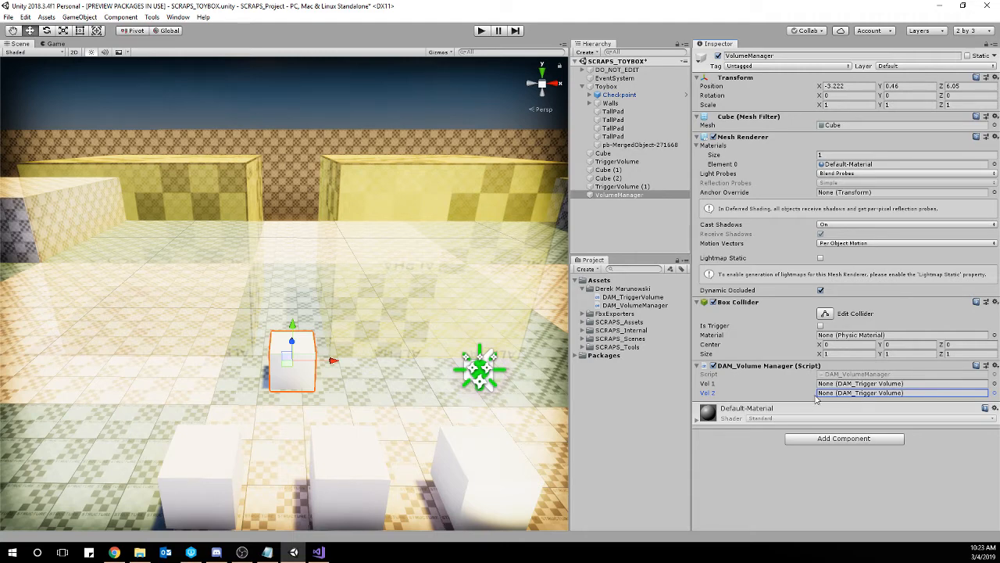
Add a public GameObject variable named testGO below vol2 in the DAM_VolumeManager script, save it, and return to Unity.
{"action": "left_click", "coordinate": [318, 551]}
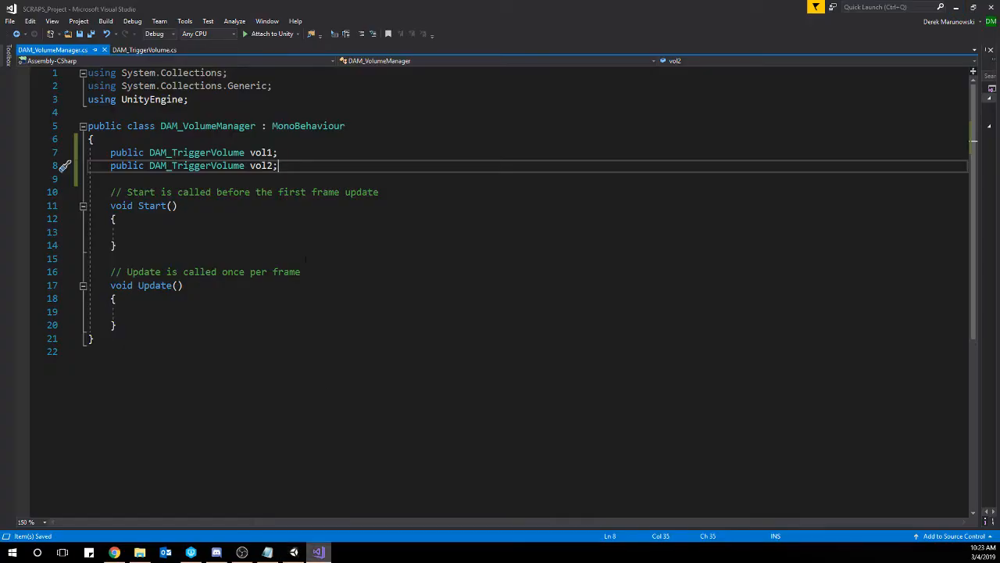
{"action": "key", "text": "Return"}
{"action": "key", "text": "Return"}
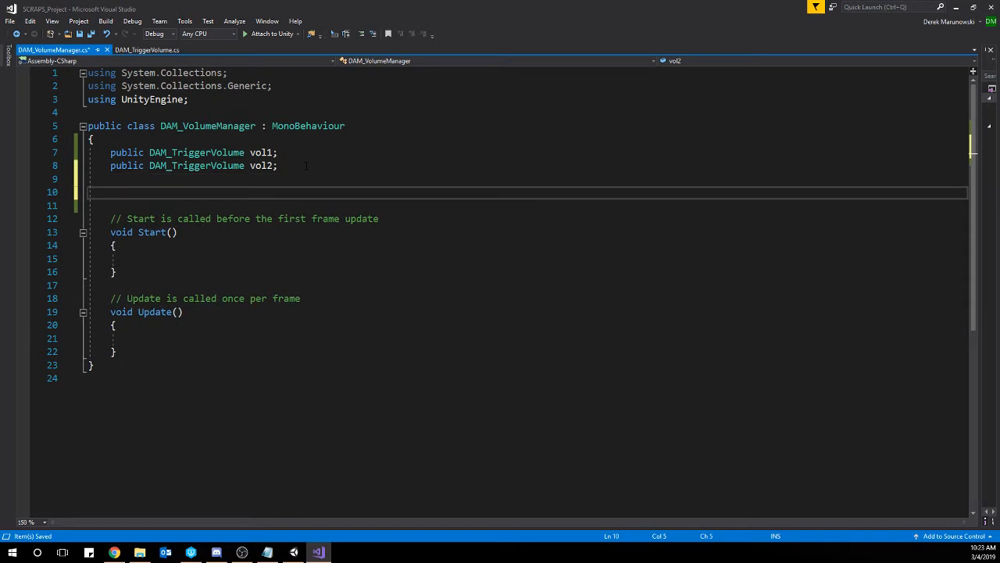
{"action": "type", "text": "public GameObject"}
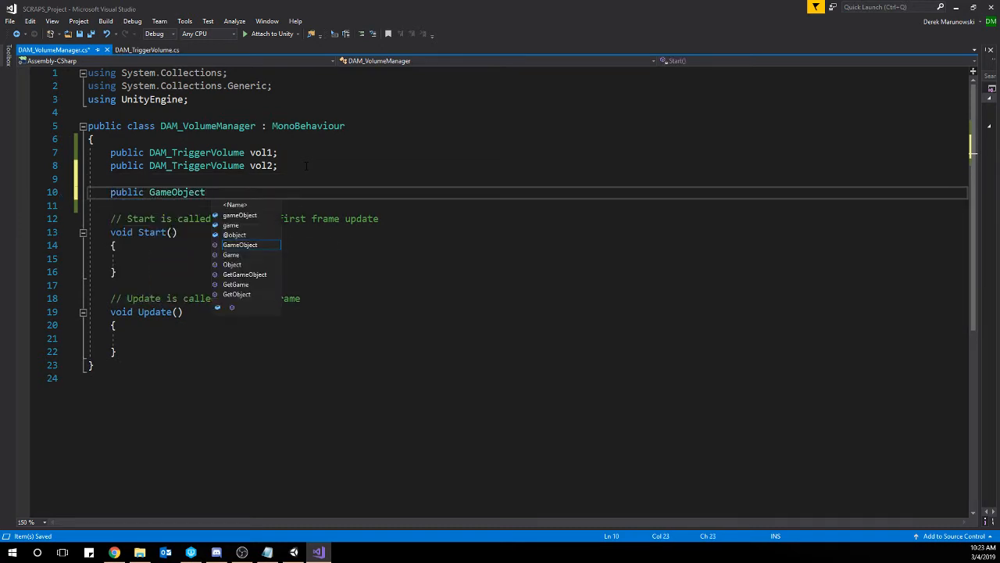
{"action": "type", "text": " testGO;"}
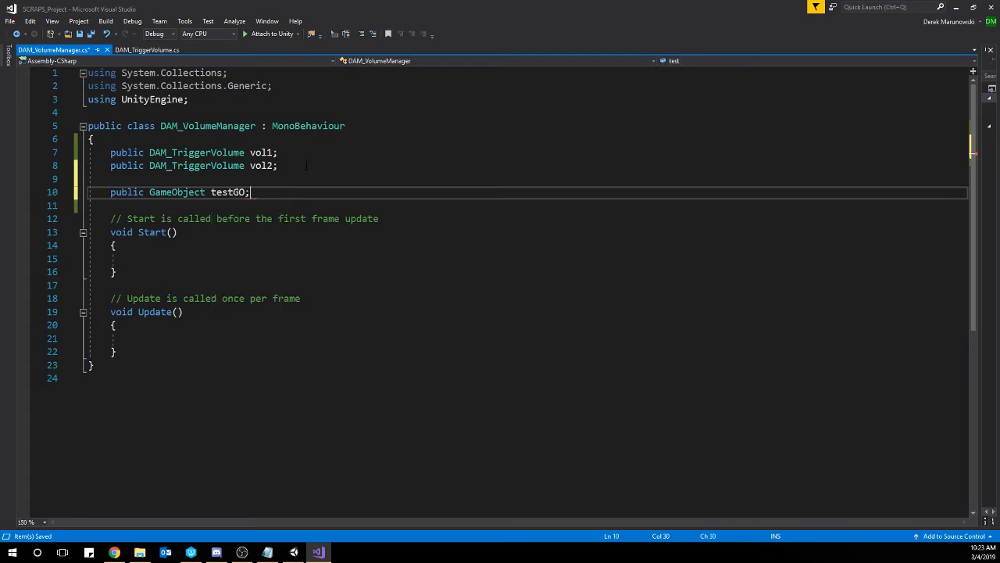
{"action": "key", "text": "ctrl+s"}
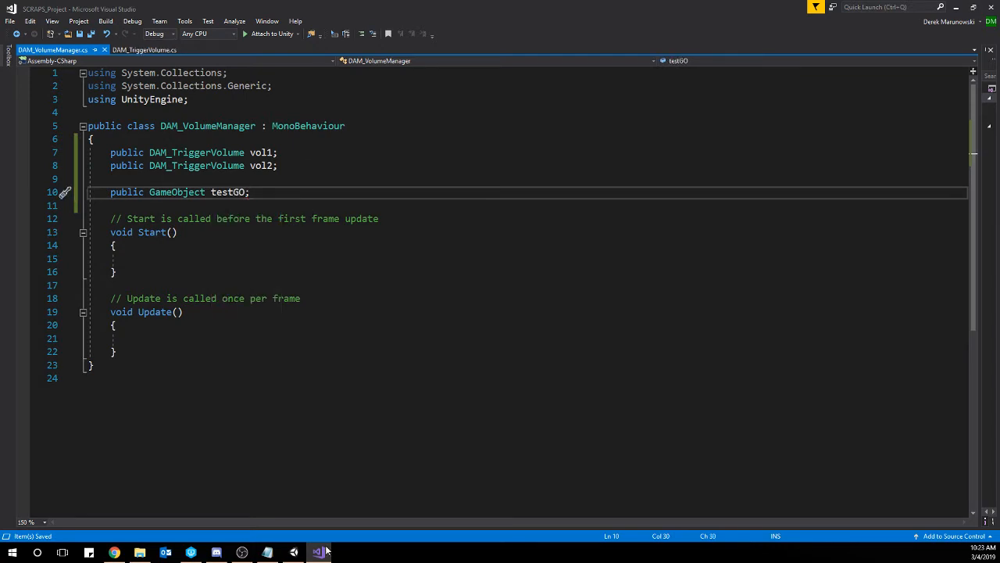
{"action": "left_click", "coordinate": [294, 552]}
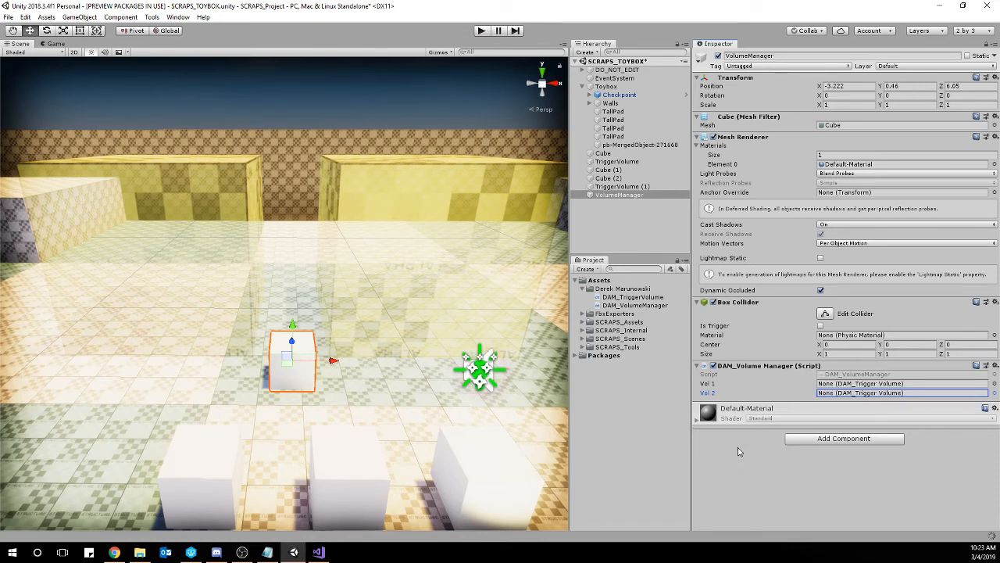
Browse the GameObjects available for the Test GO slot on the VolumeManager's script component, and close the list without choosing one.
{"action": "left_click", "coordinate": [855, 403]}
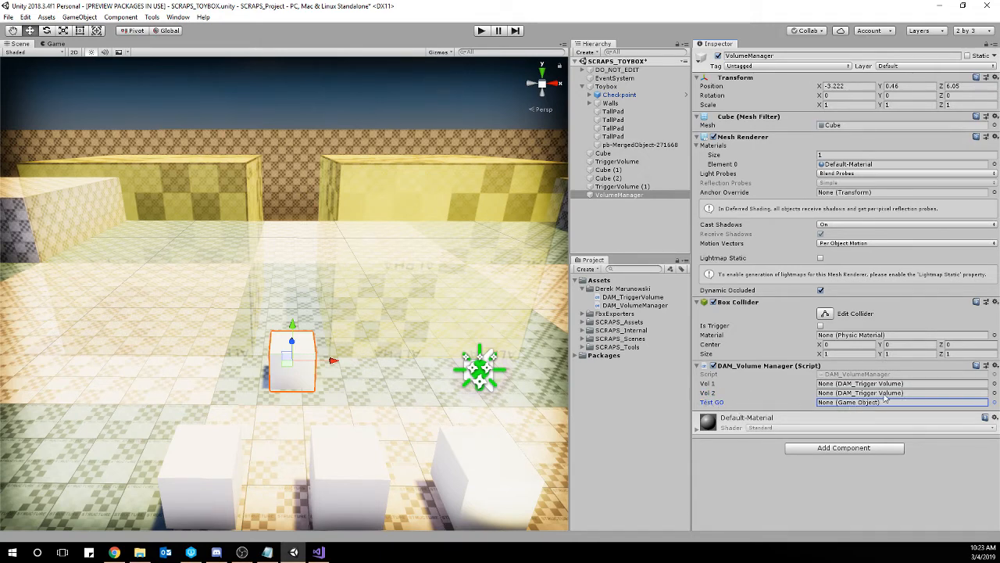
{"action": "left_click", "coordinate": [995, 403]}
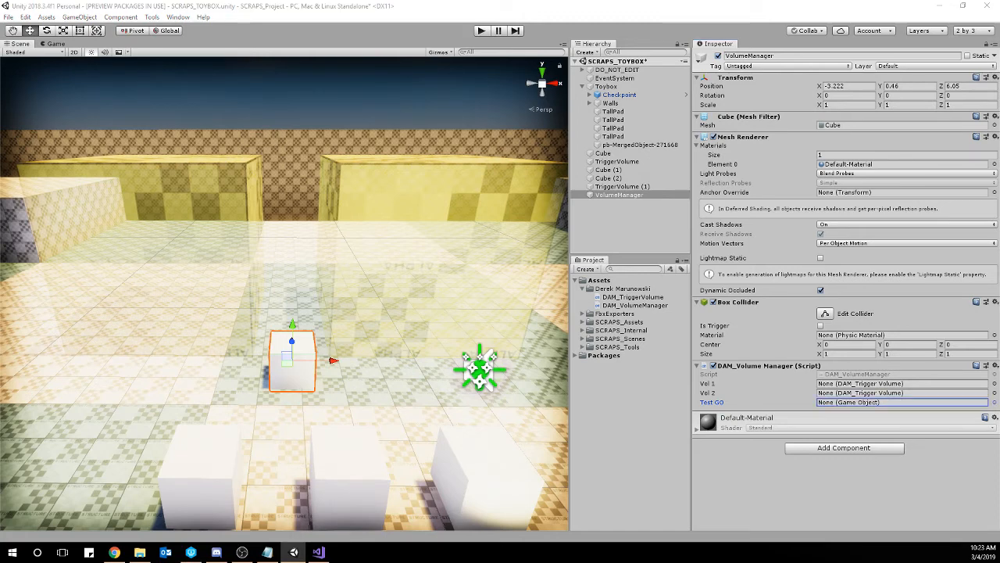
{"action": "left_click_drag", "start_coordinate": [0, 116], "coordinate": [328, 138]}
{"action": "scroll", "coordinate": [296, 228], "scroll_direction": "down", "scroll_amount": 5}
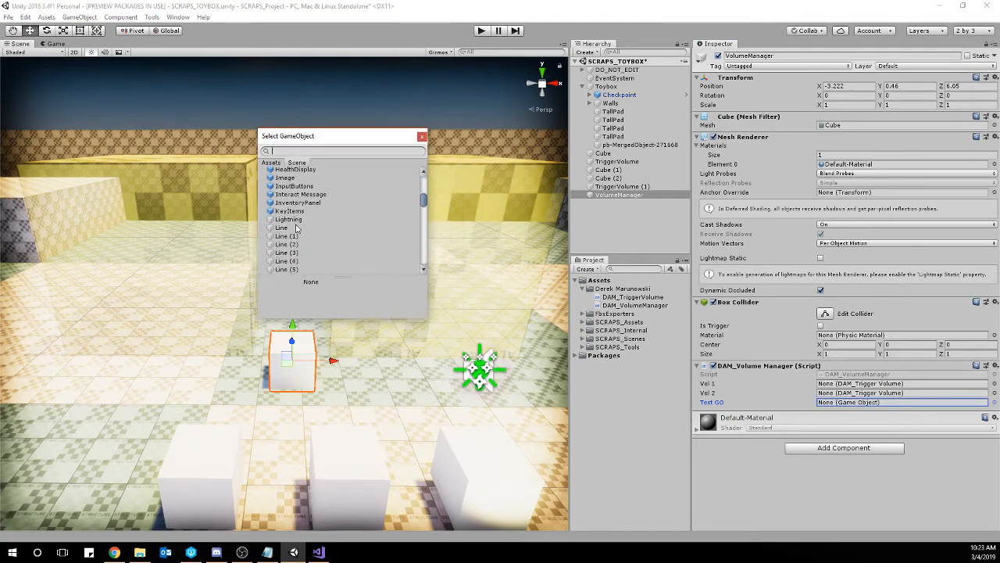
{"action": "scroll", "coordinate": [296, 229], "scroll_direction": "down", "scroll_amount": 15}
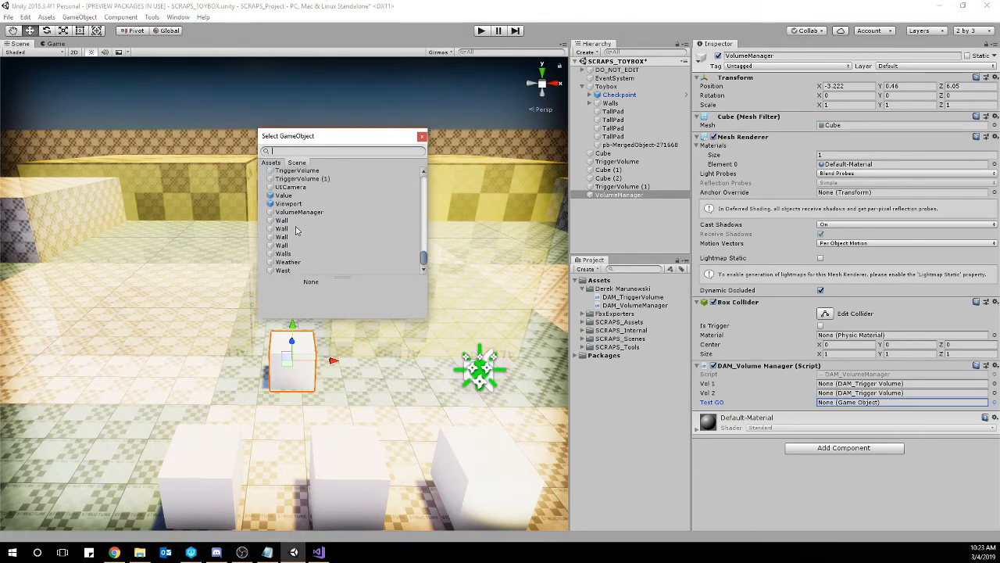
{"action": "left_click", "coordinate": [421, 136]}
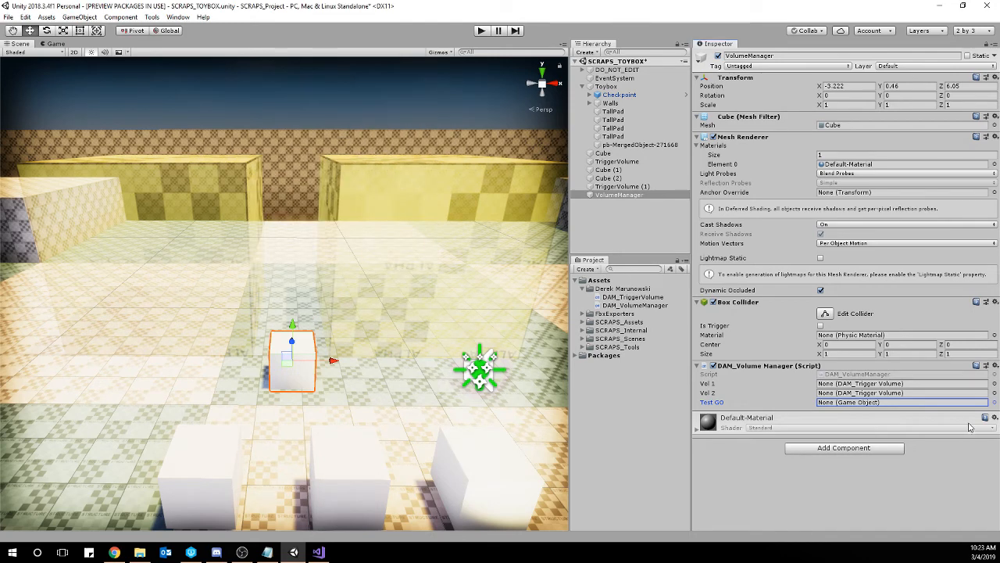
Assign TriggerVolume to the Vol 1 slot and TriggerVolume (1) to the Vol 2 slot of the VolumeManager's script component.
{"action": "left_click", "coordinate": [995, 384]}
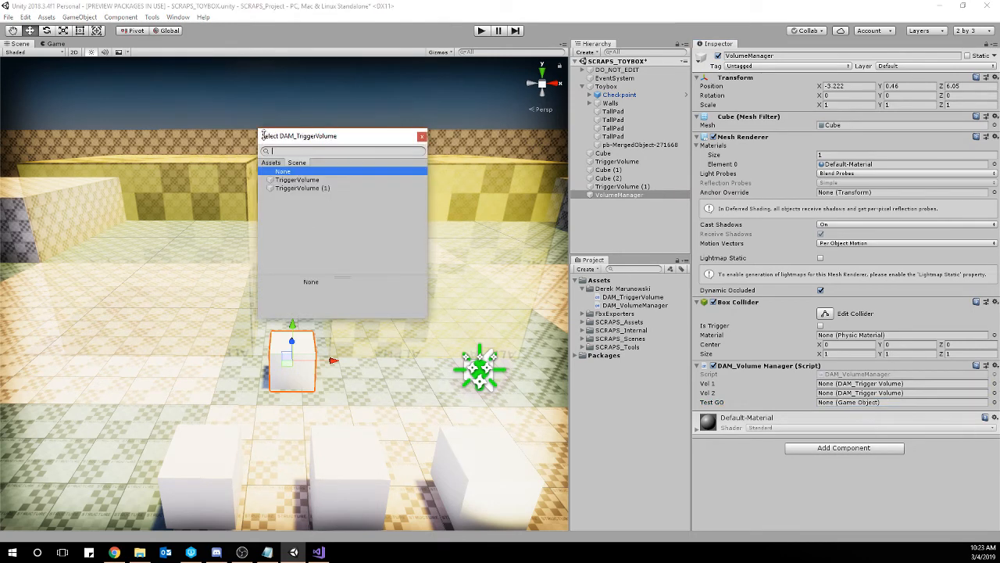
{"action": "left_click", "coordinate": [305, 180]}
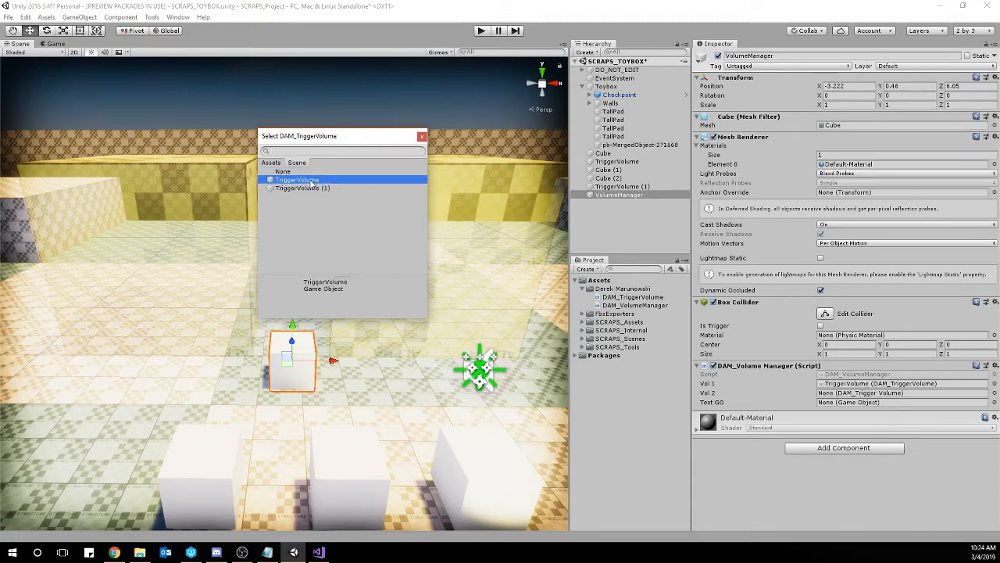
{"action": "left_click", "coordinate": [421, 136]}
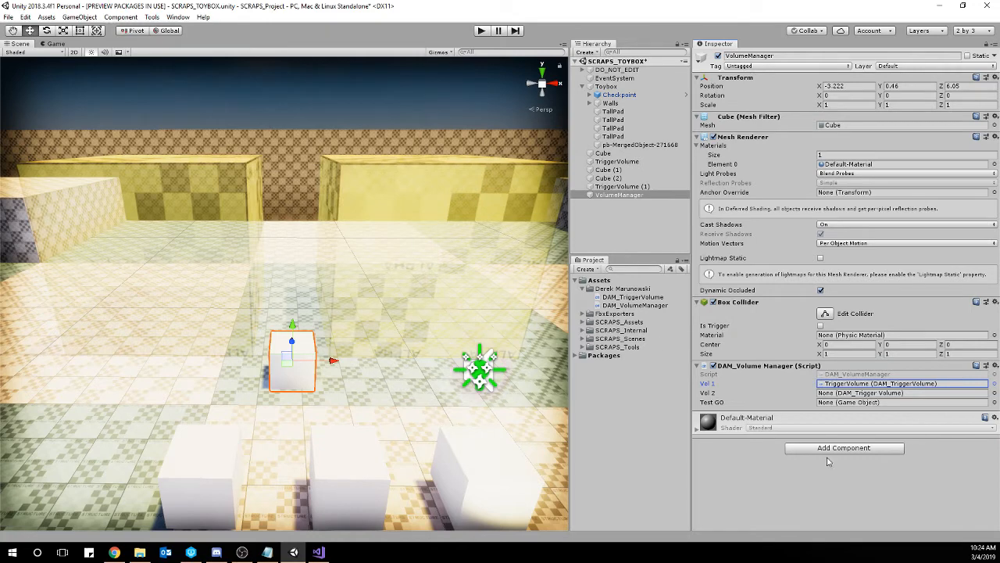
{"action": "left_click", "coordinate": [995, 394]}
{"action": "left_click", "coordinate": [301, 189]}
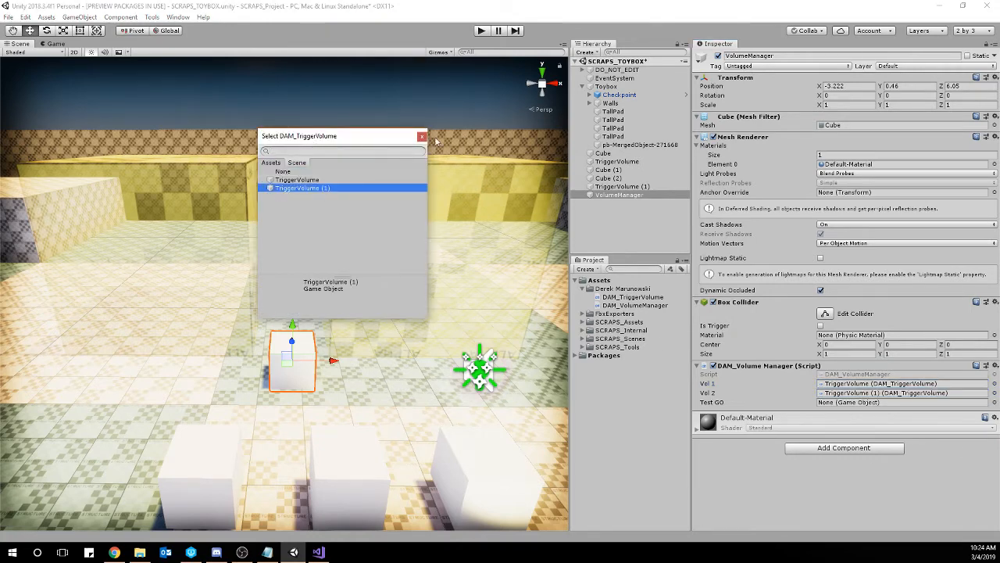
{"action": "left_click", "coordinate": [422, 136]}
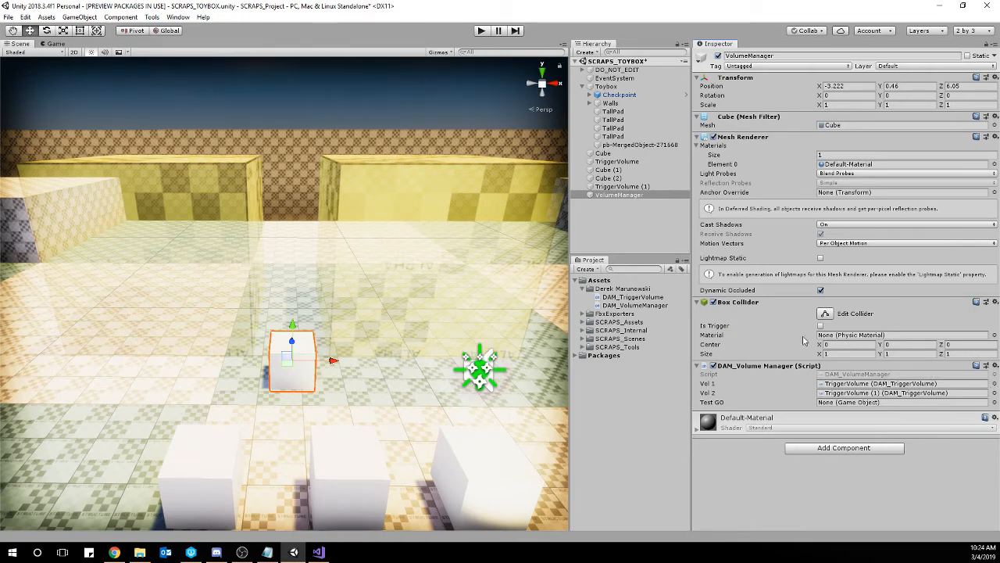
Reassign TriggerVolume (1) to Vol 2 and assign Cube to Test GO directly from the scene hierarchy.
{"action": "left_click", "coordinate": [626, 189]}
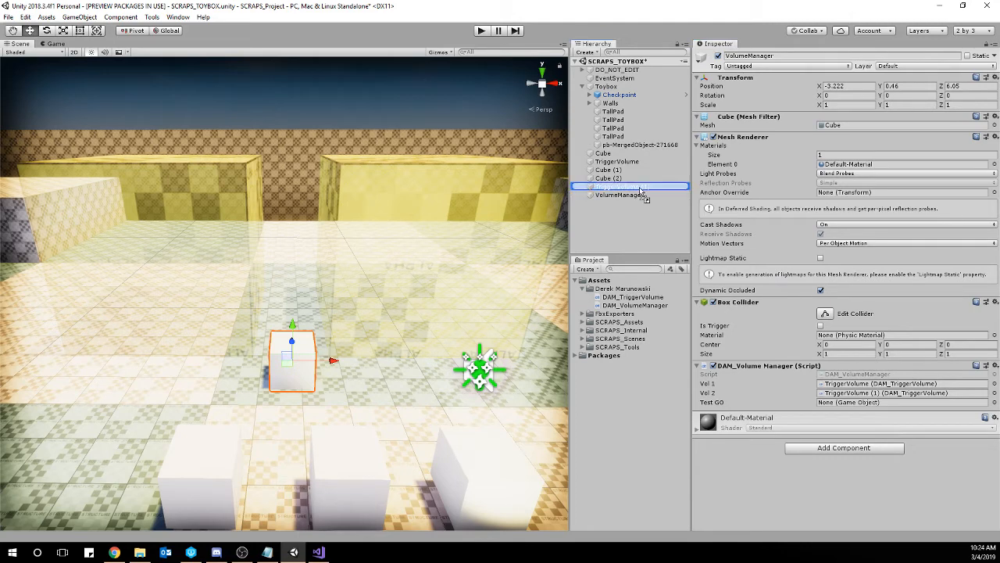
{"action": "left_click_drag", "start_coordinate": [640, 189], "coordinate": [894, 394]}
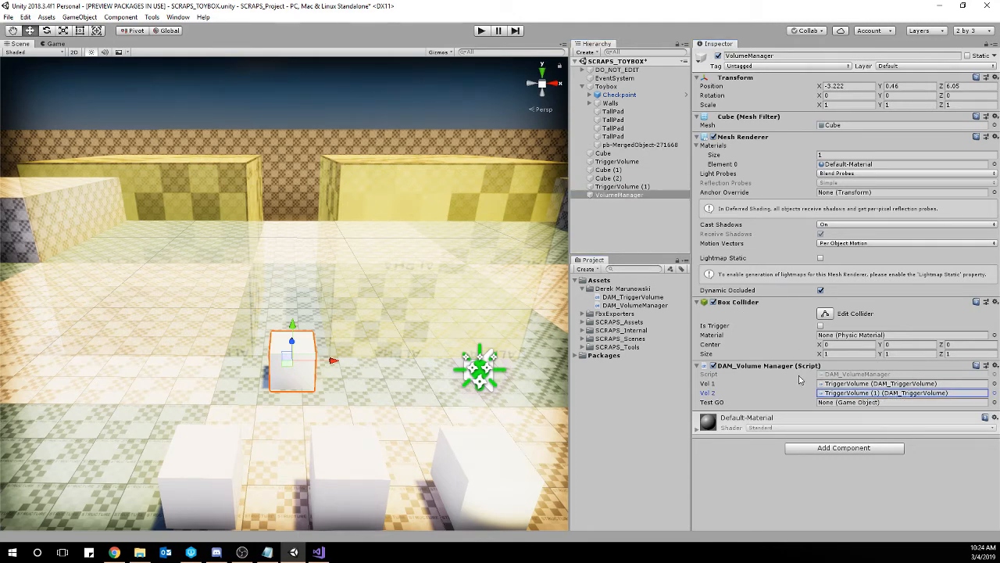
{"action": "left_click", "coordinate": [604, 156]}
{"action": "left_click_drag", "start_coordinate": [603, 157], "coordinate": [846, 404]}
Switch to Visual Studio and delete the testGO variable and the default Start and Update methods from the DAM_VolumeManager class.
{"action": "left_click", "coordinate": [318, 551]}
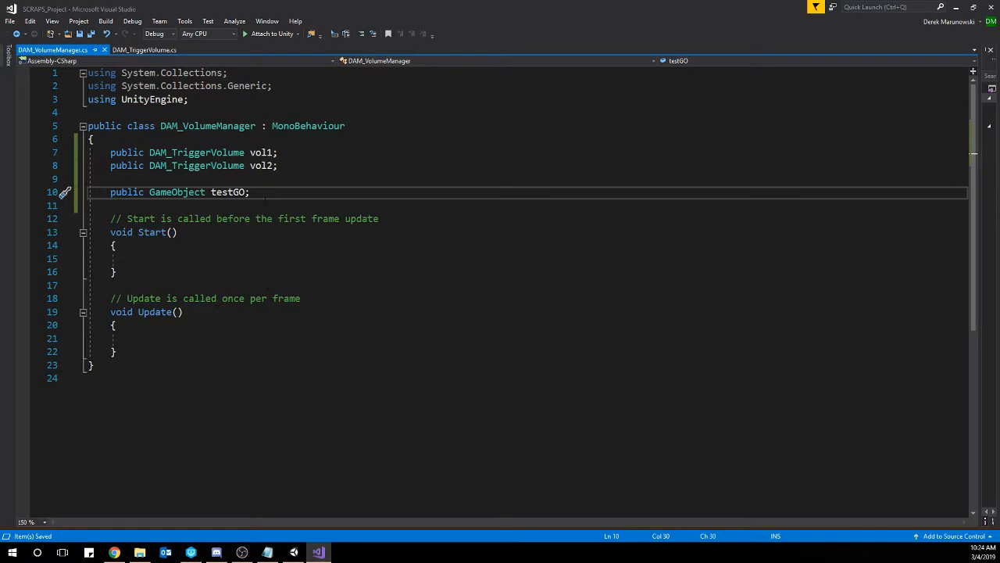
{"action": "left_click_drag", "start_coordinate": [264, 193], "coordinate": [315, 167]}
{"action": "key", "text": "BackSpace"}
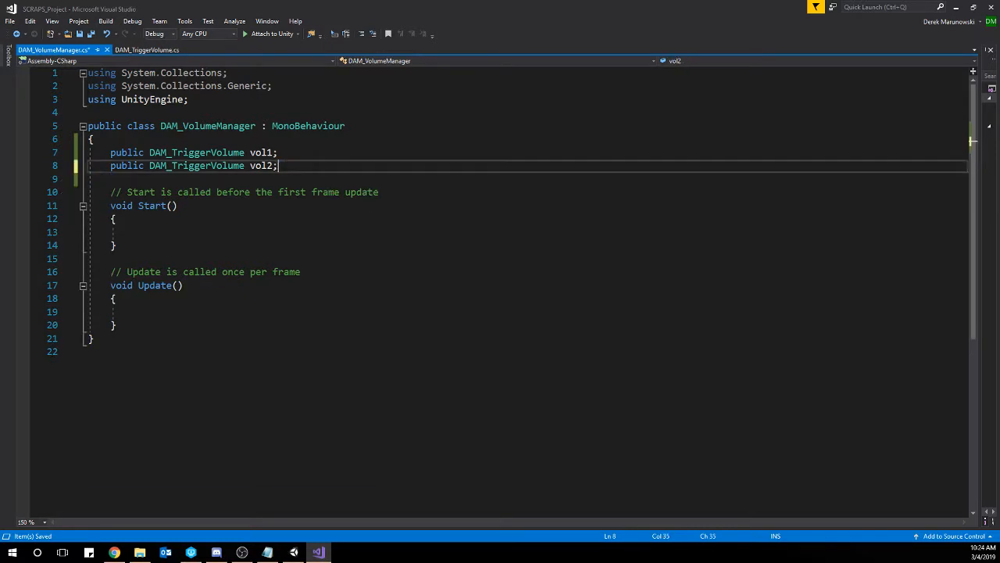
{"action": "key", "text": "ctrl+s"}
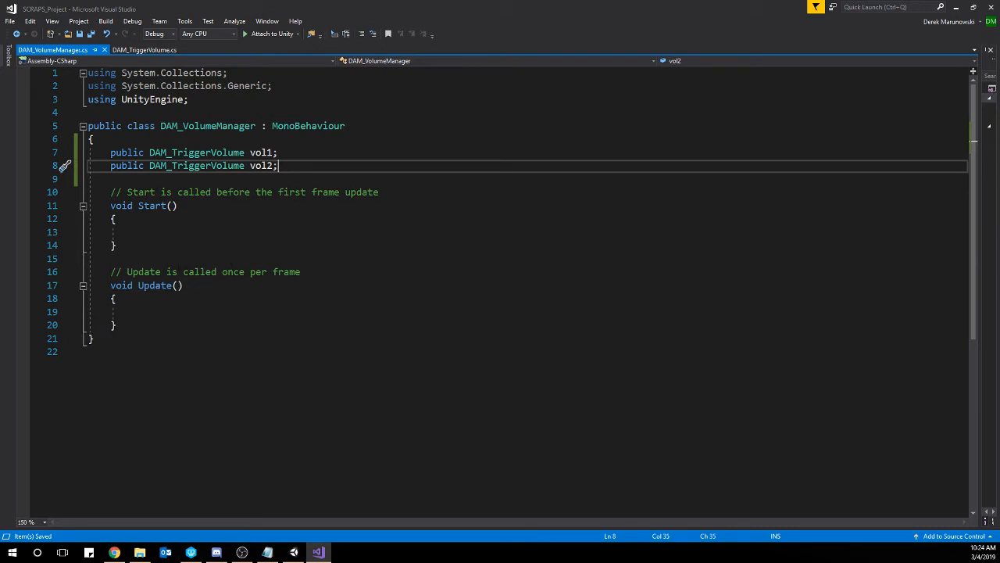
{"action": "left_click_drag", "start_coordinate": [127, 328], "coordinate": [111, 192]}
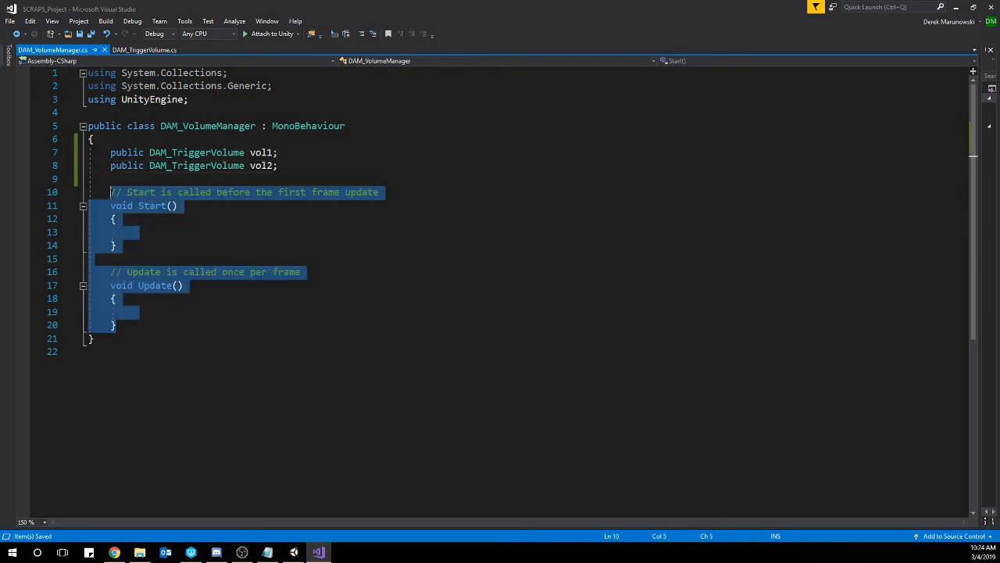
{"action": "key", "text": "Delete"}
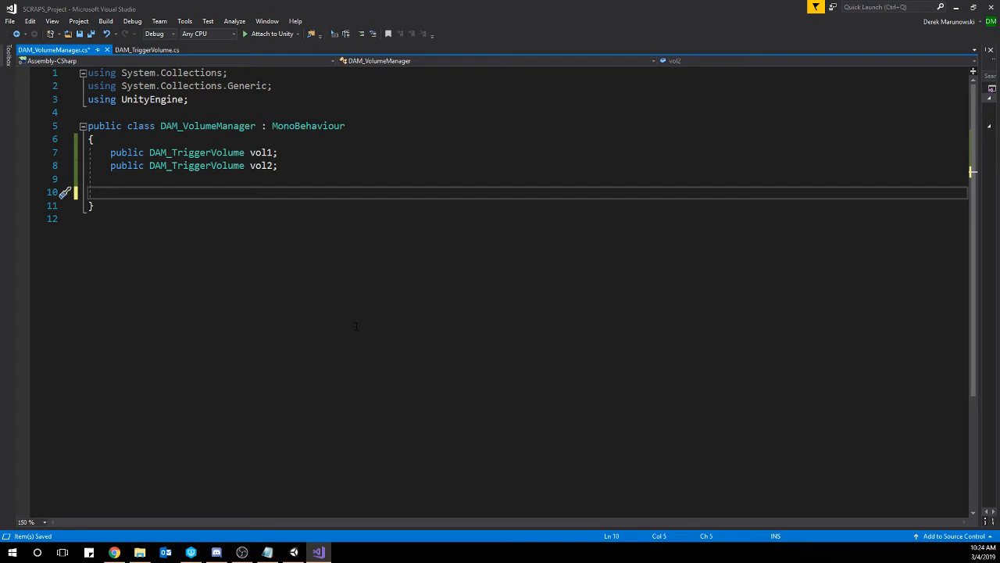
Review the public countNum declaration in the DAM_TriggerVolume script and return to the DAM_VolumeManager script.
{"action": "left_click", "coordinate": [151, 50]}
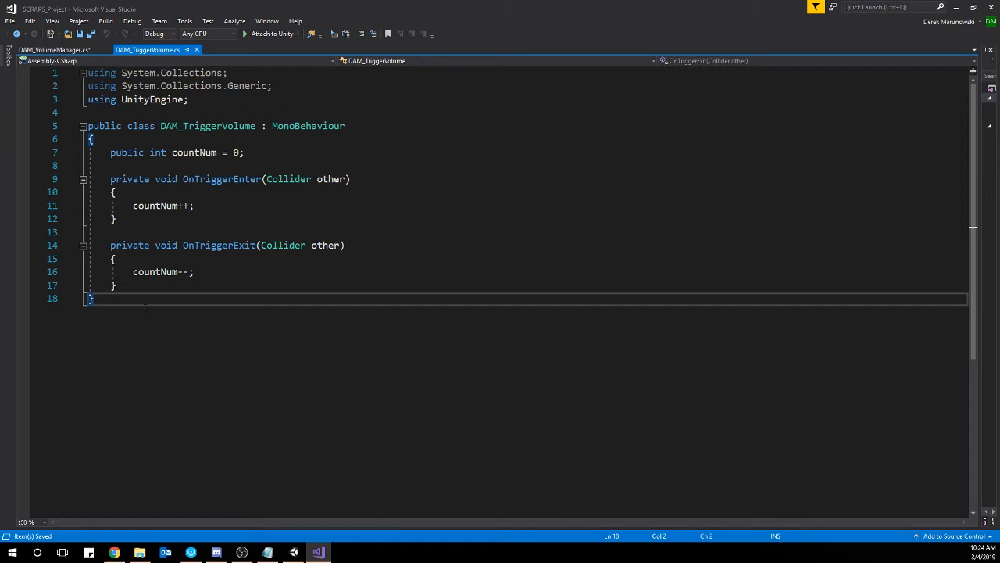
{"action": "left_click_drag", "start_coordinate": [126, 153], "coordinate": [256, 153]}
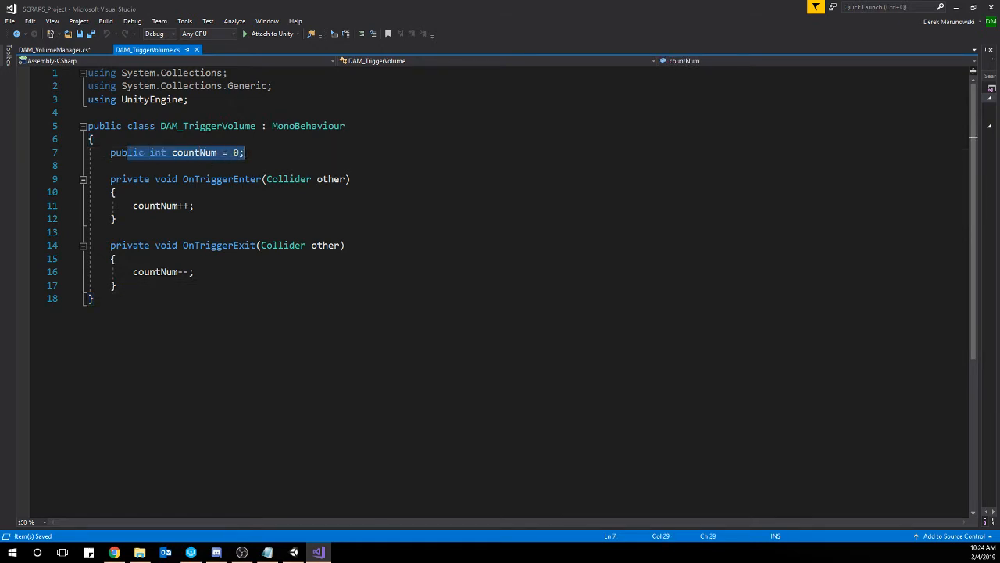
{"action": "left_click", "coordinate": [261, 153]}
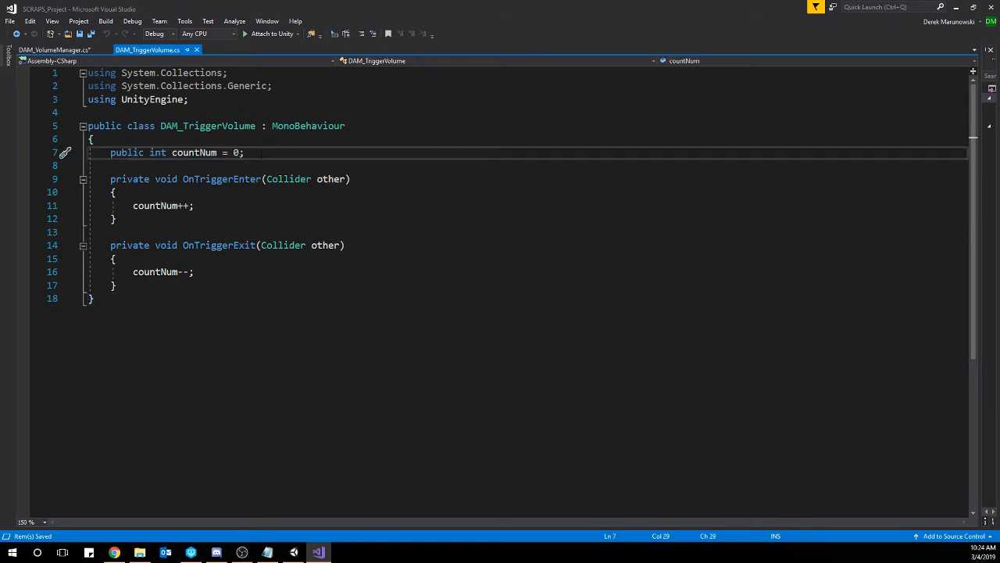
{"action": "left_click", "coordinate": [53, 50]}
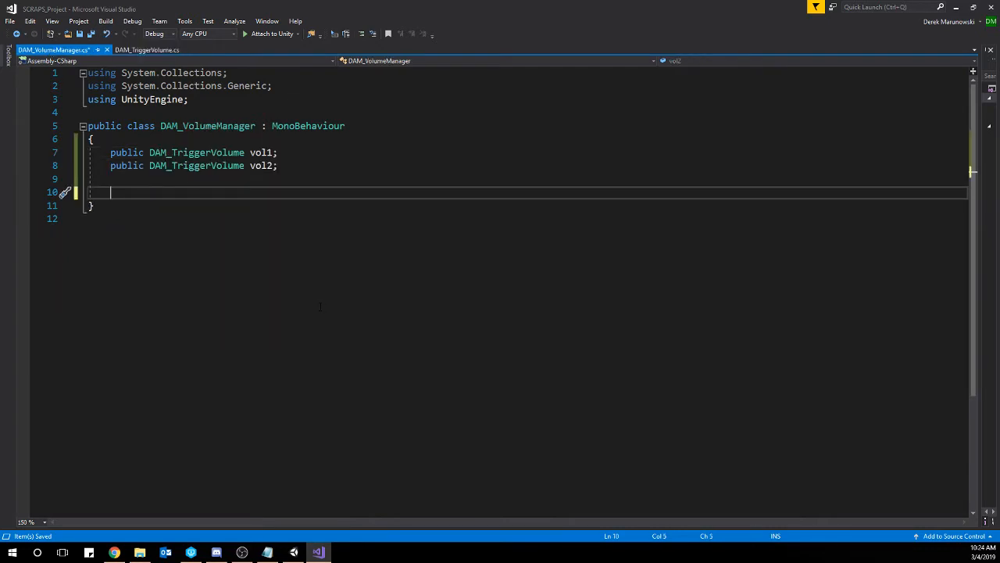
Remove the trailing blank line and add an empty public void DisplayCount() method below the vol1 and vol2 variables.
{"action": "key", "text": "Down"}
{"action": "key", "text": "Down"}
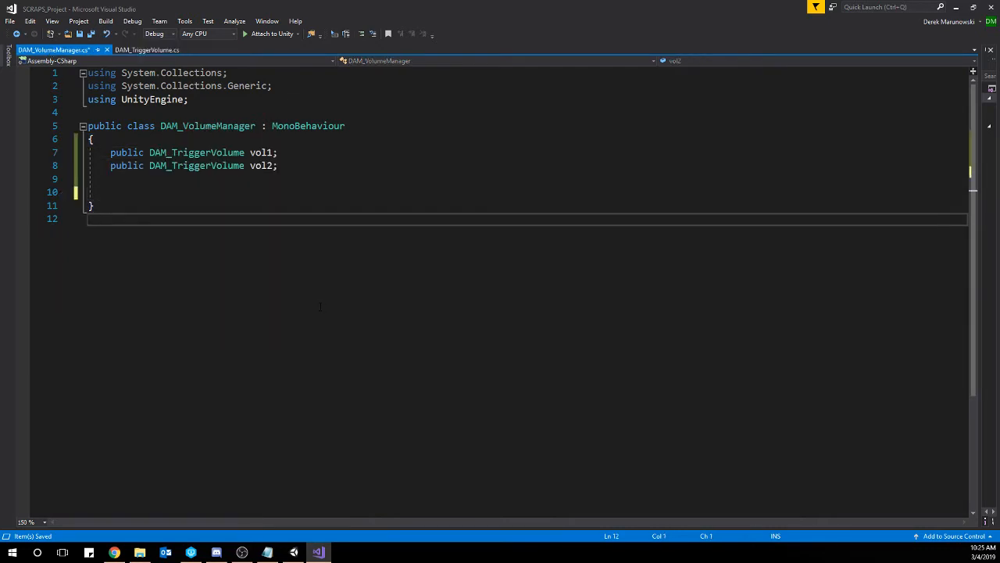
{"action": "key", "text": "BackSpace"}
{"action": "key", "text": "Up"}
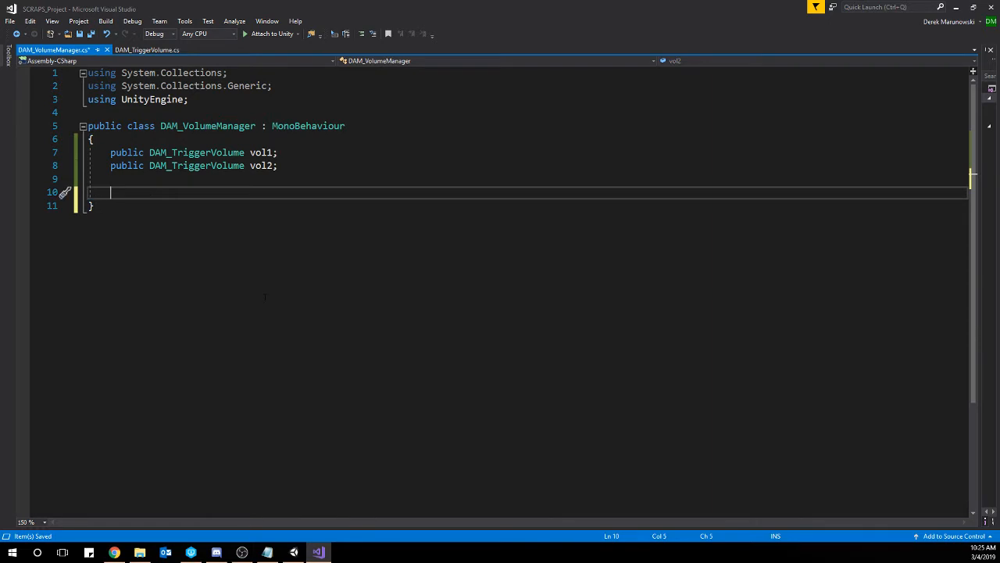
{"action": "type", "text": "p"}
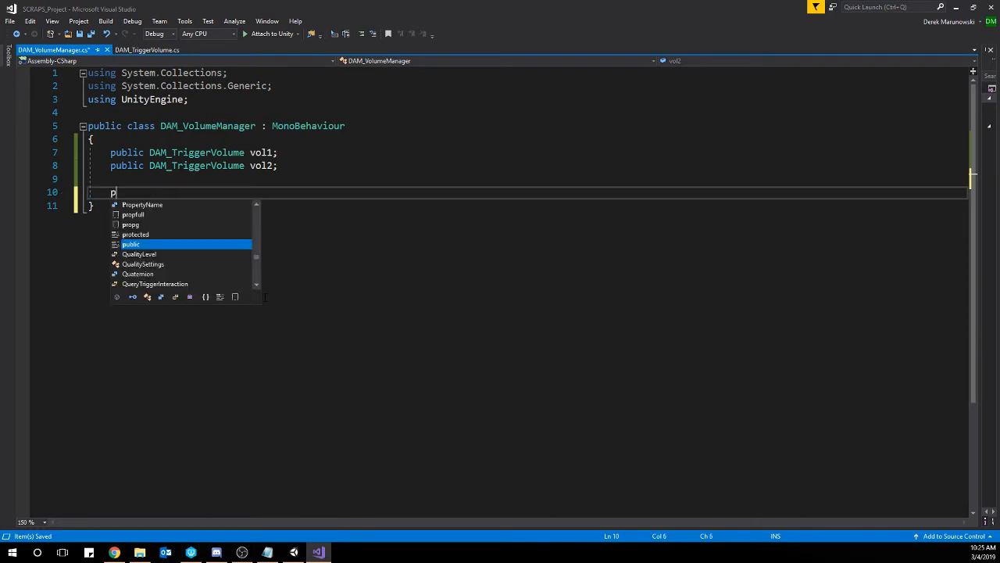
{"action": "type", "text": "ublic void"}
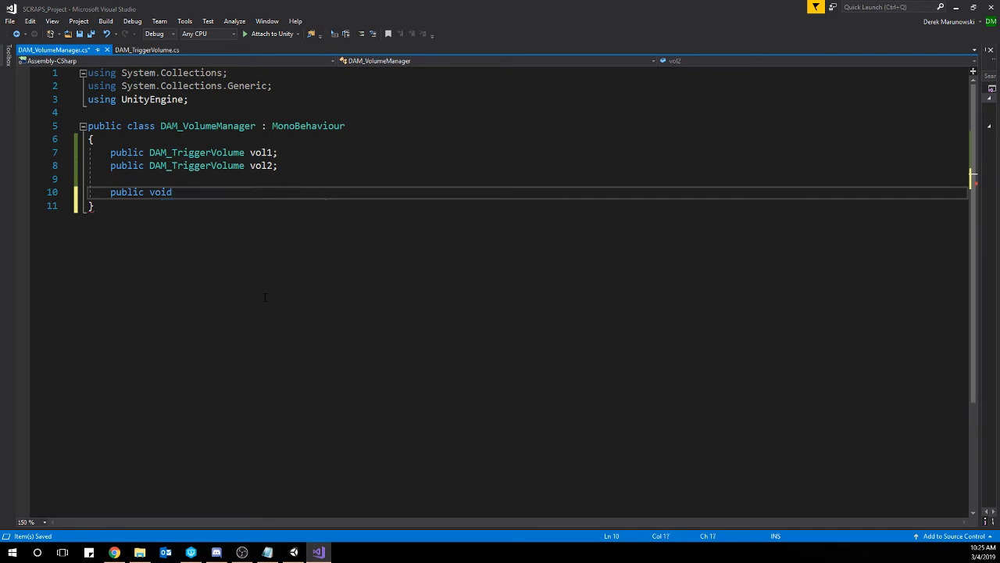
{"action": "type", "text": "DisplayCou"}
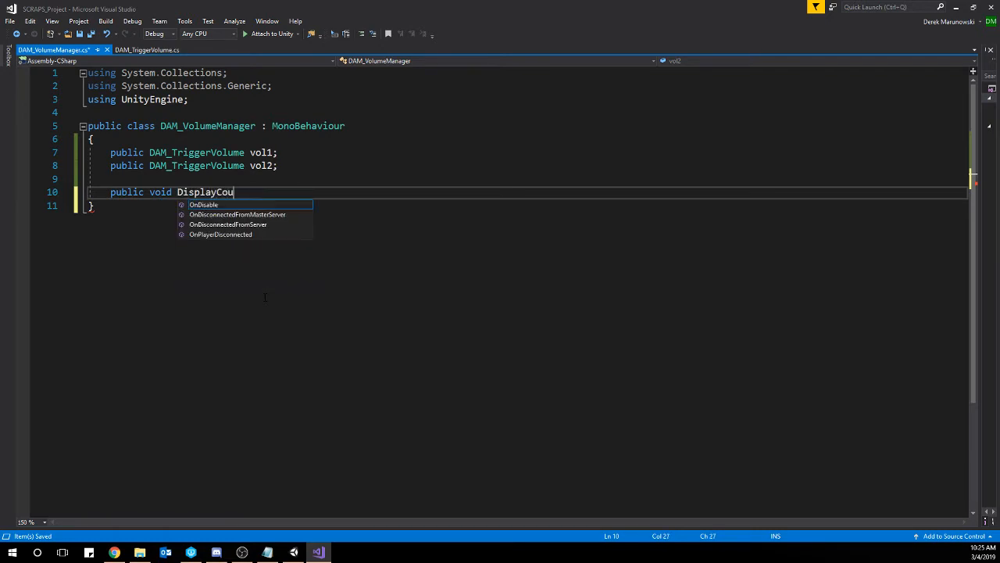
{"action": "type", "text": "nt()"}
{"action": "key", "text": "Return"}
{"action": "type", "text": "{"}
{"action": "key", "text": "Return"}
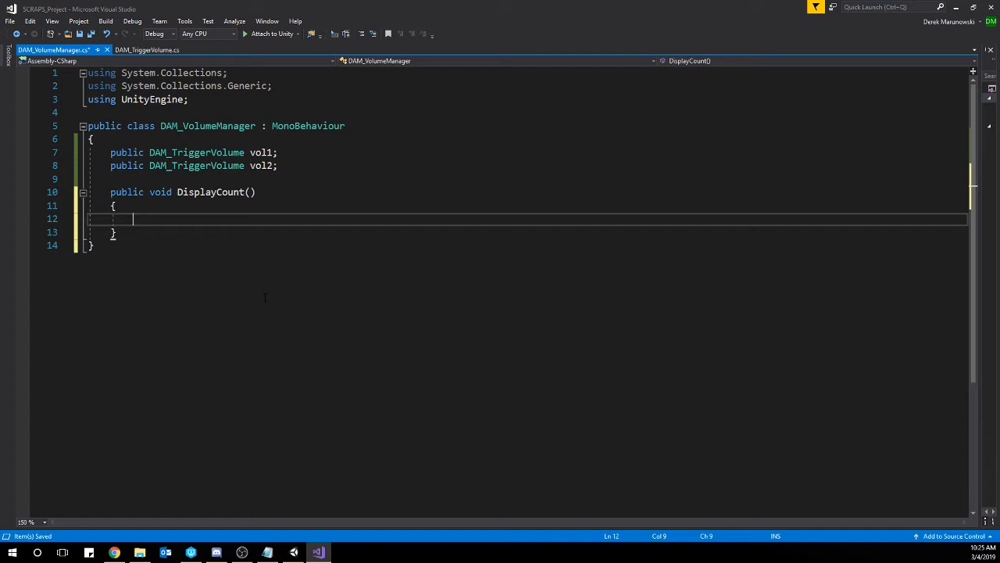
Inside DisplayCount(), add a Debug.Log statement that prints "Volume 1: " followed by vol1.countNum.
{"action": "type", "text": "De"}
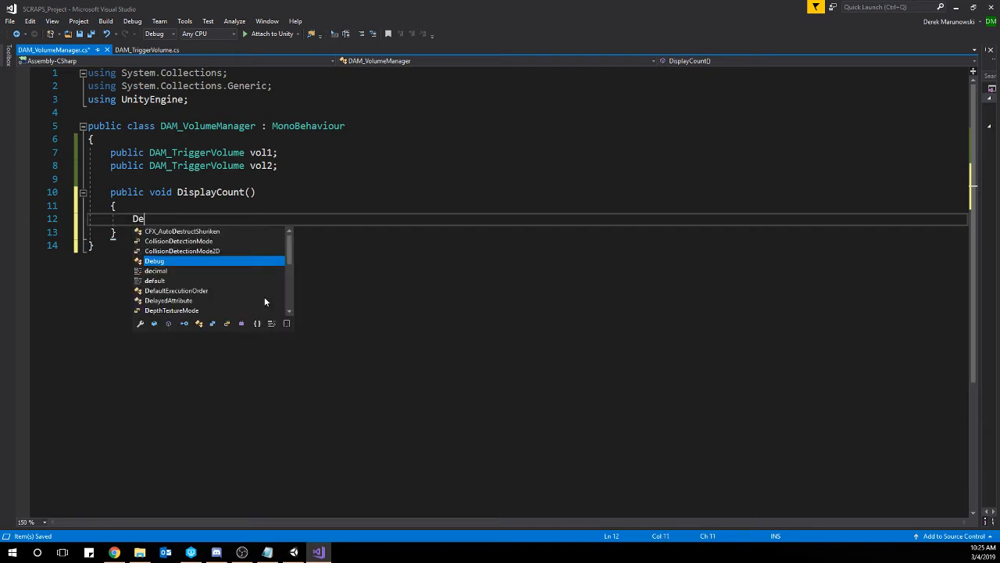
{"action": "type", "text": "bug.Log("}
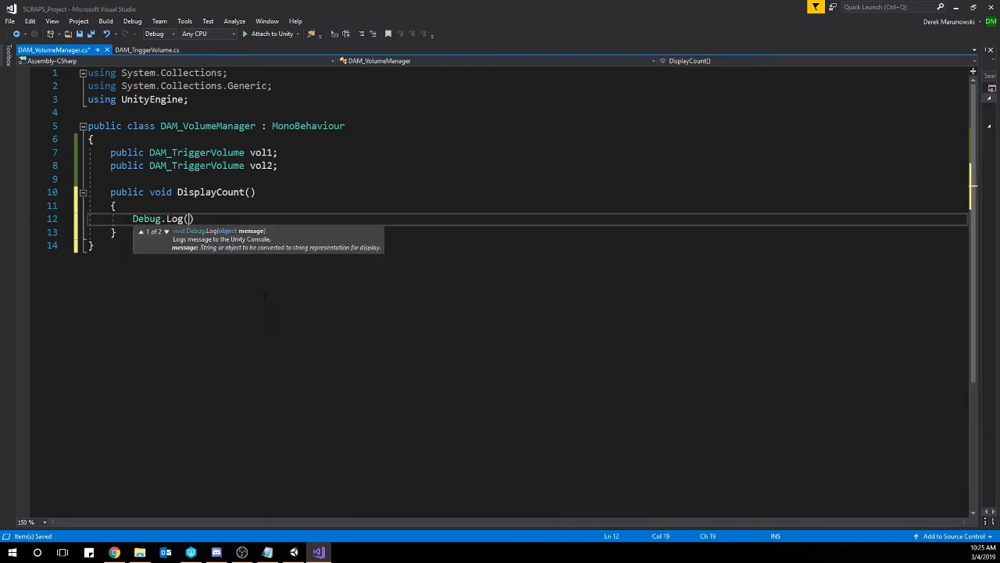
{"action": "type", "text": "\""}
{"action": "type", "text": "Volume 1: \"+vol1.c"}
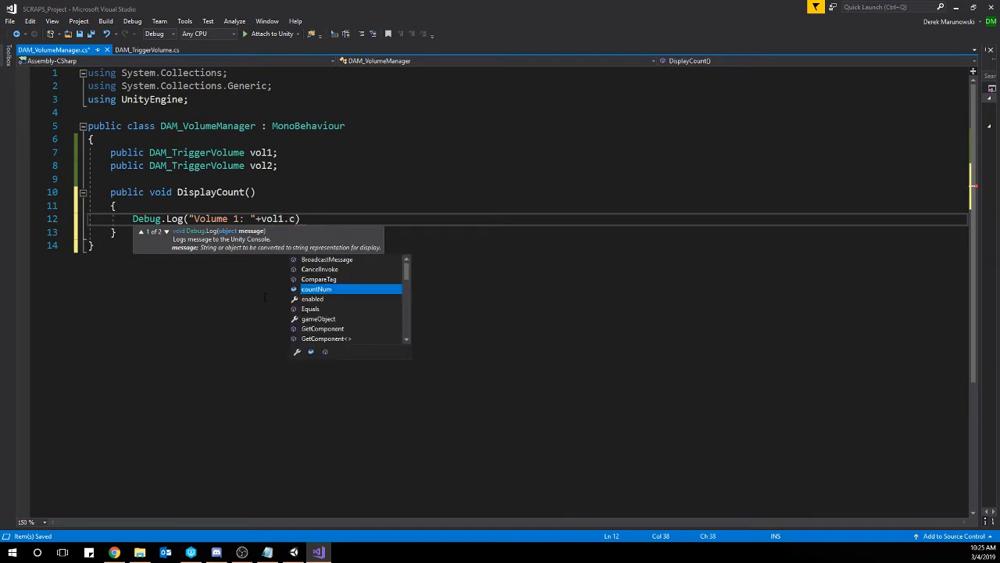
{"action": "type", "text": "ou"}
{"action": "key", "text": "Tab"}
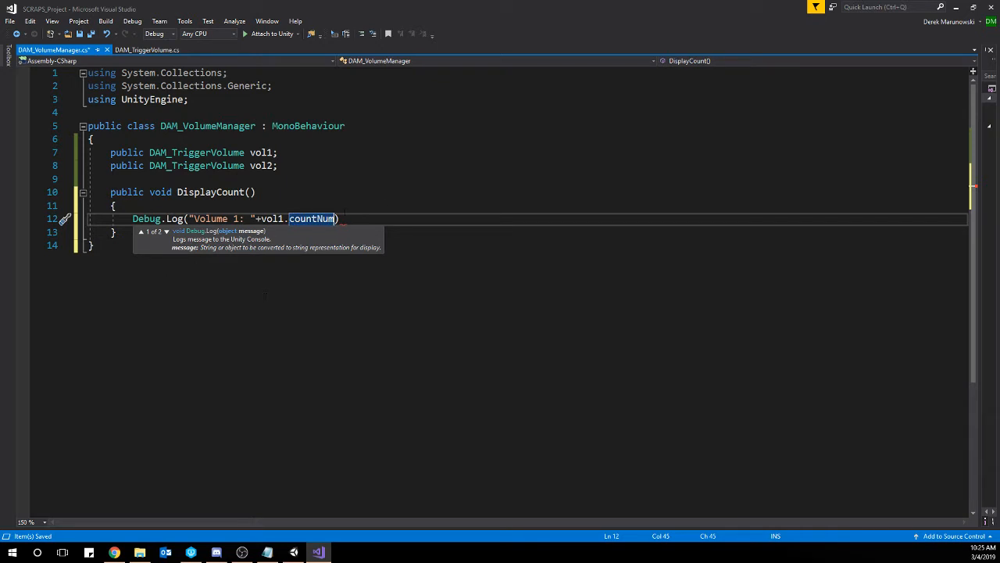
{"action": "key", "text": "Right"}
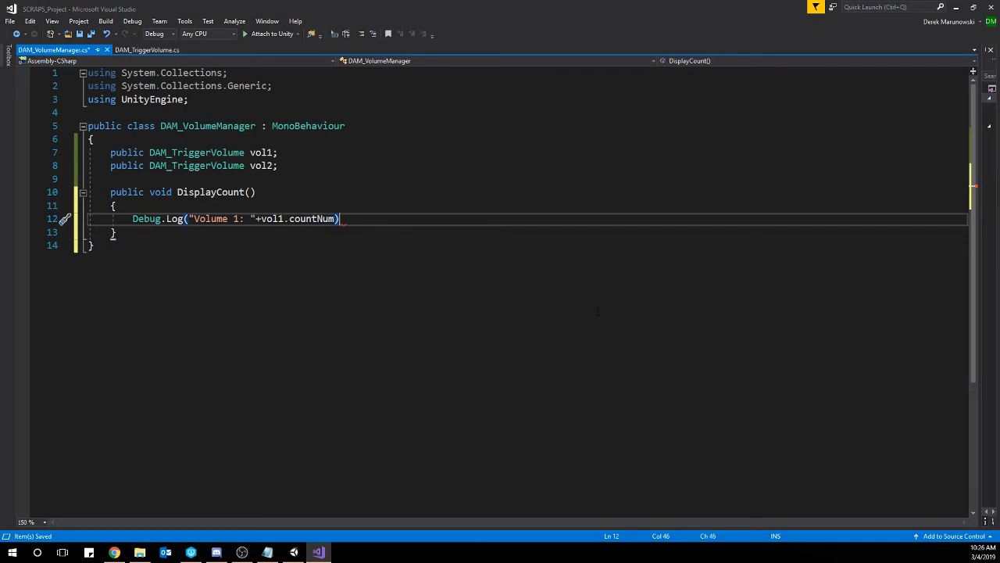
{"action": "type", "text": ";"}
Add a second Debug.Log line to DisplayCount() printing "Volume 2: " plus vol2.countNum, and save the script.
{"action": "key", "text": "Return"}
{"action": "type", "text": "Debug"}
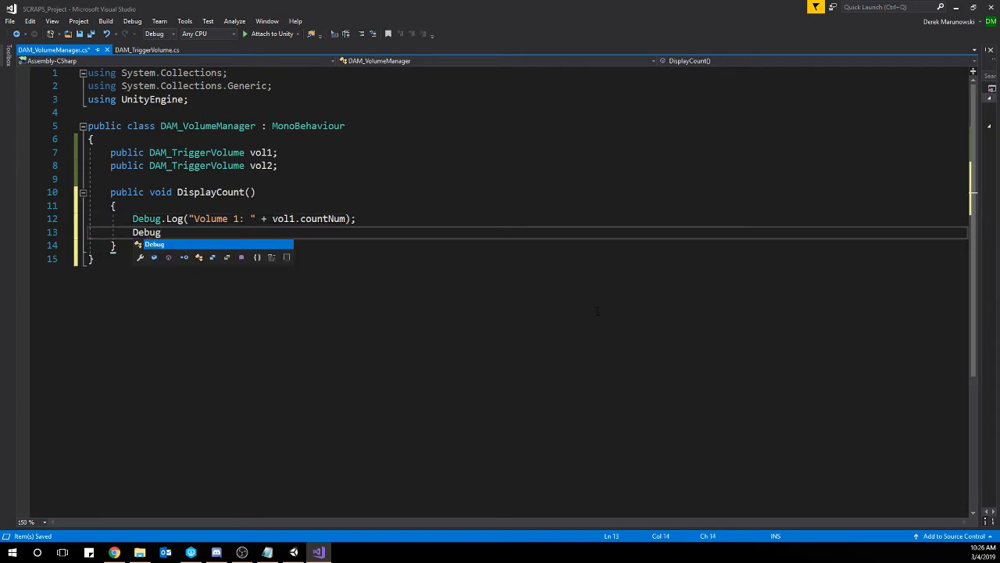
{"action": "type", "text": ".Log(\"Vo"}
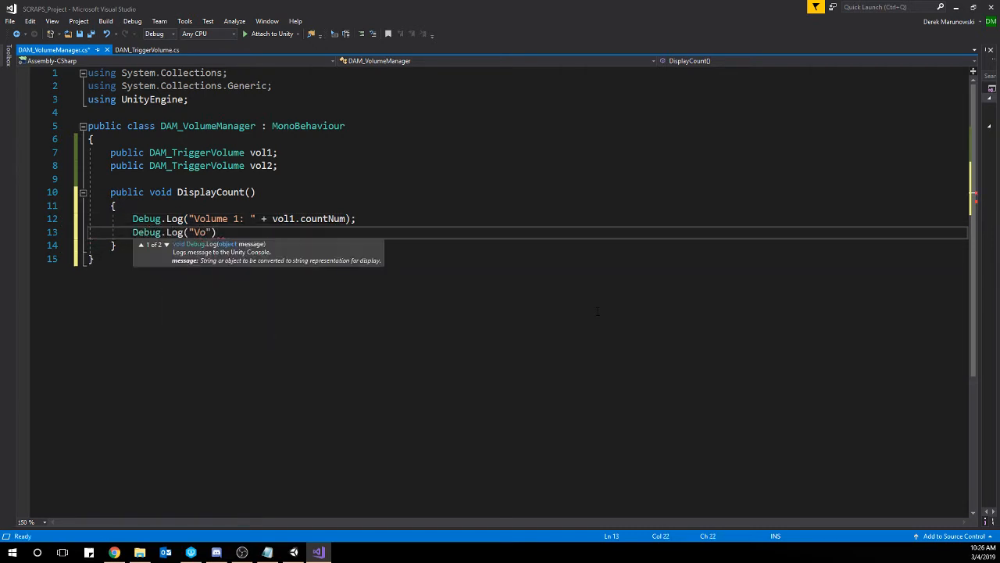
{"action": "type", "text": "lume 2: \" + vol2"}
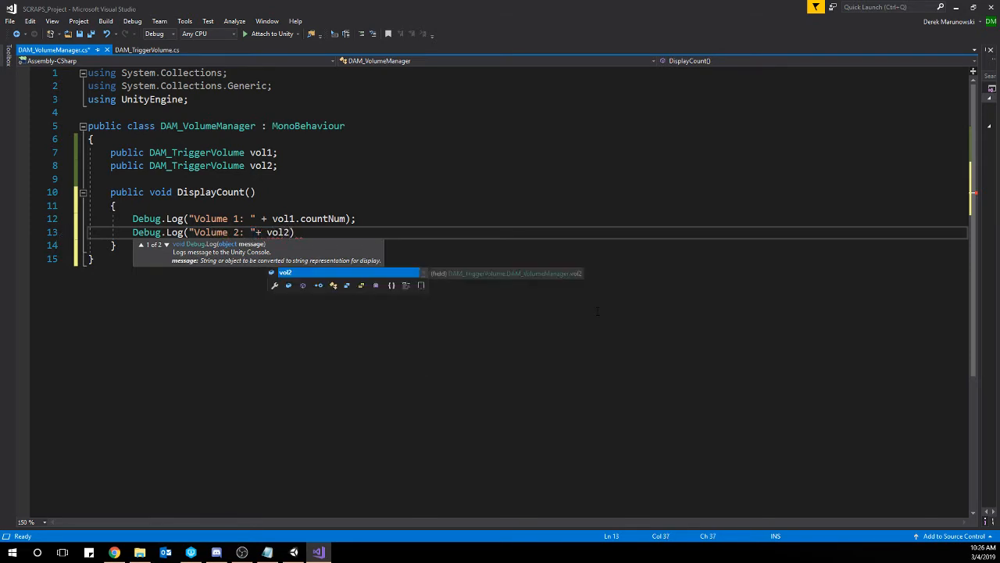
{"action": "type", "text": ".co"}
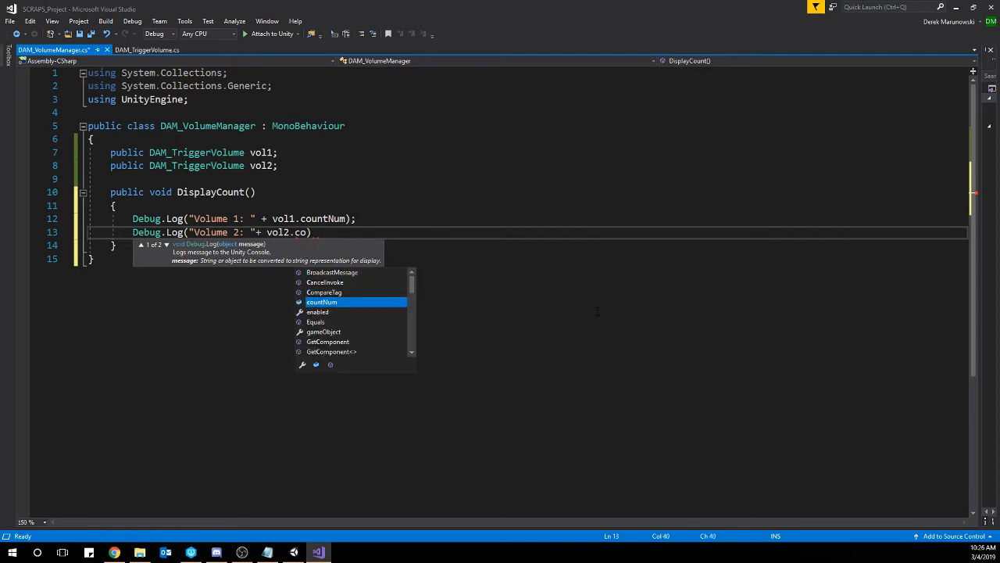
{"action": "type", "text": "un"}
{"action": "key", "text": "Tab"}
{"action": "type", "text": ");"}
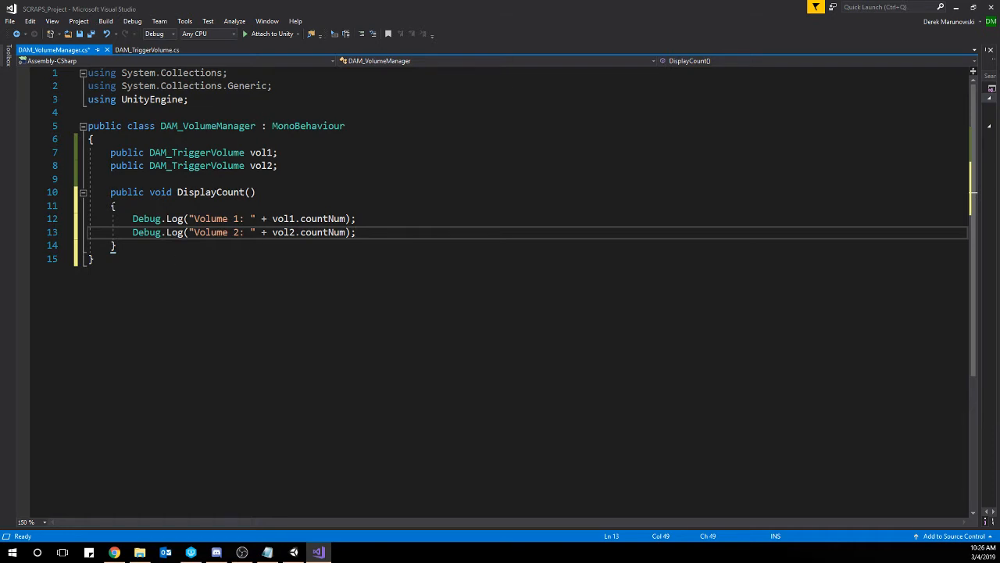
{"action": "left_click_drag", "start_coordinate": [110, 192], "coordinate": [153, 250]}
{"action": "left_click", "coordinate": [153, 250]}
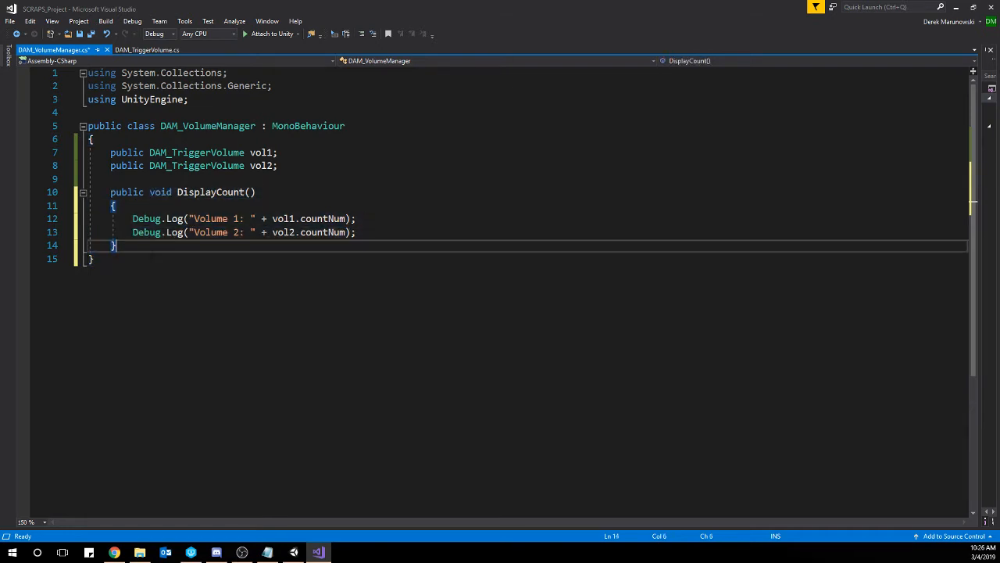
{"action": "key", "text": "ctrl+s"}
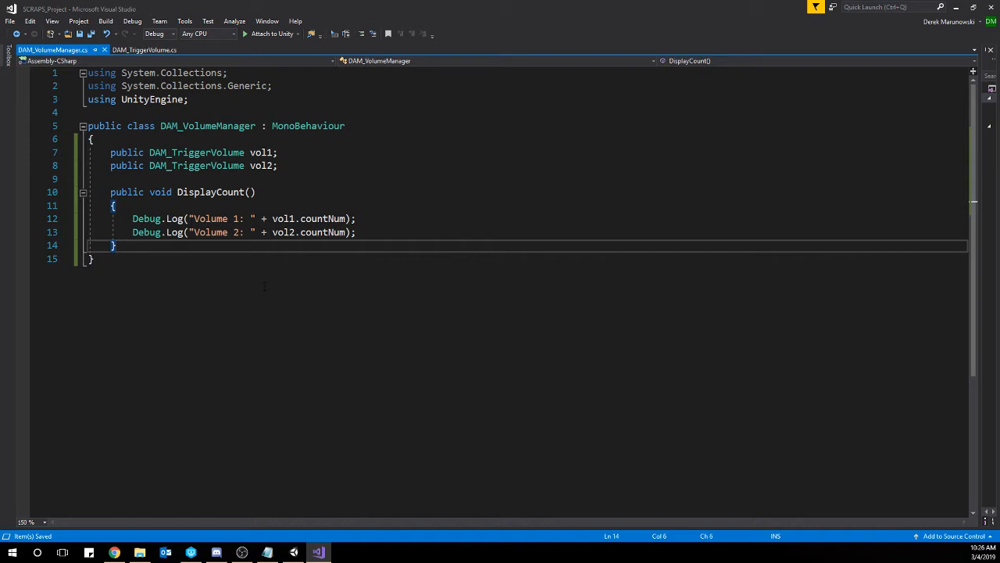
Add an empty private void Update() method below DisplayCount() in the DAM_VolumeManager class.
{"action": "key", "text": "Return"}
{"action": "key", "text": "Return"}
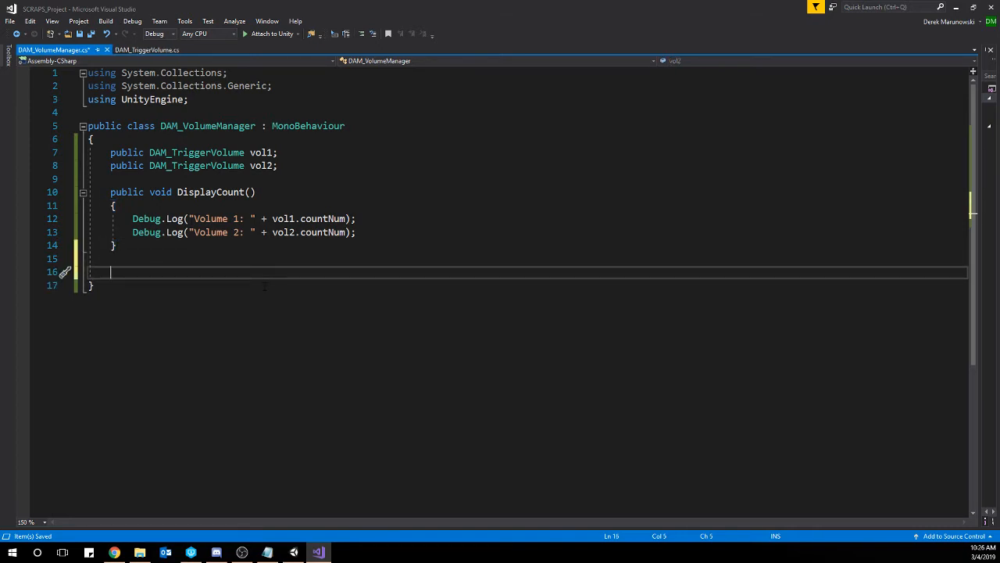
{"action": "type", "text": "voi"}
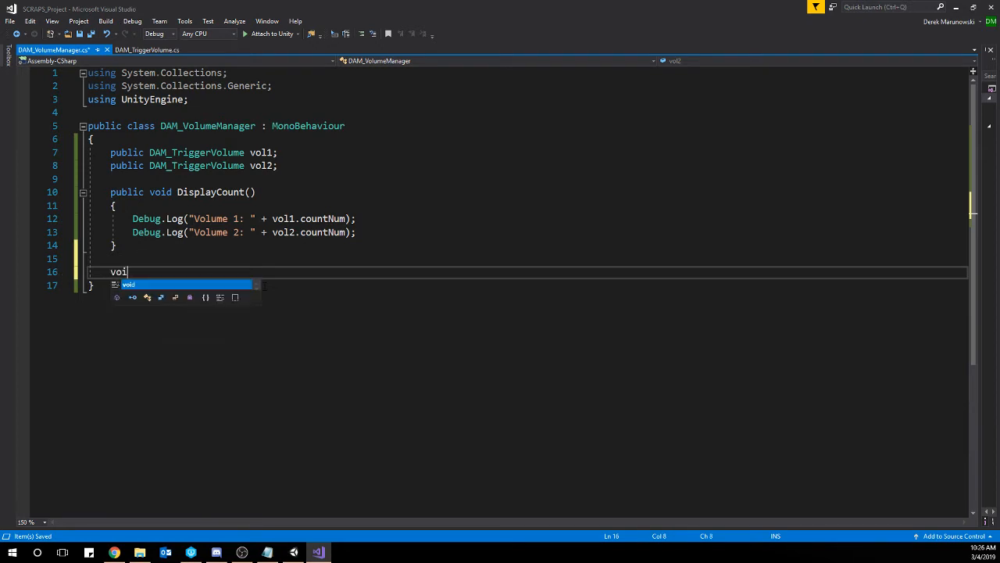
{"action": "type", "text": "d Upda"}
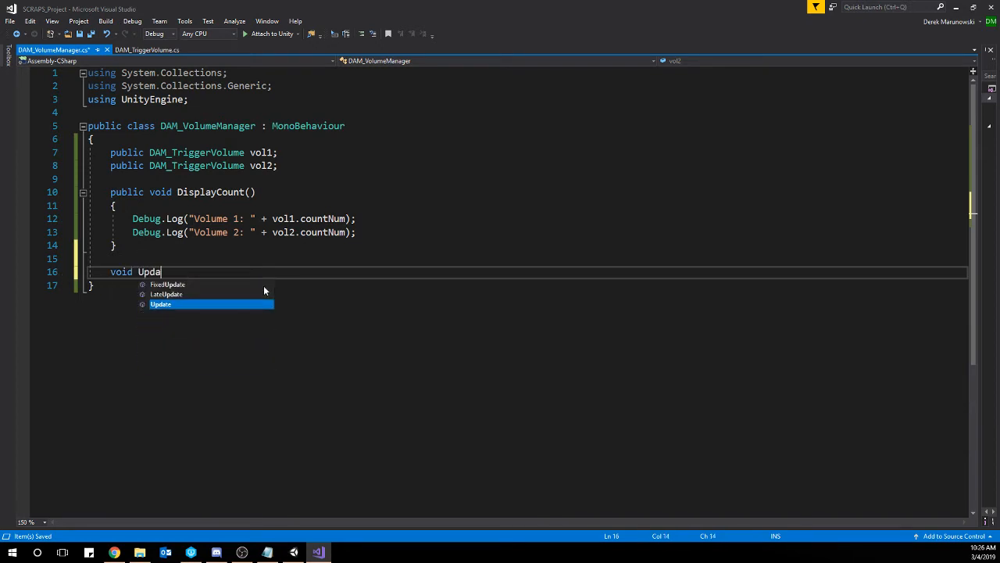
{"action": "key", "text": "Tab"}
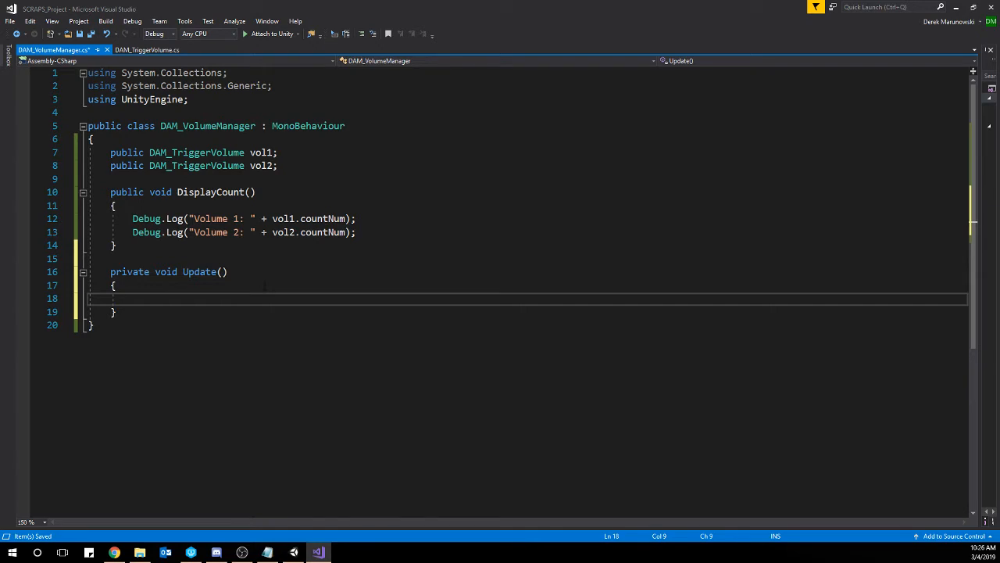
Inside Update(), write an if statement checking Input.GetKeyDown(KeyCode.E) with an empty braced body.
{"action": "type", "text": "if(Input"}
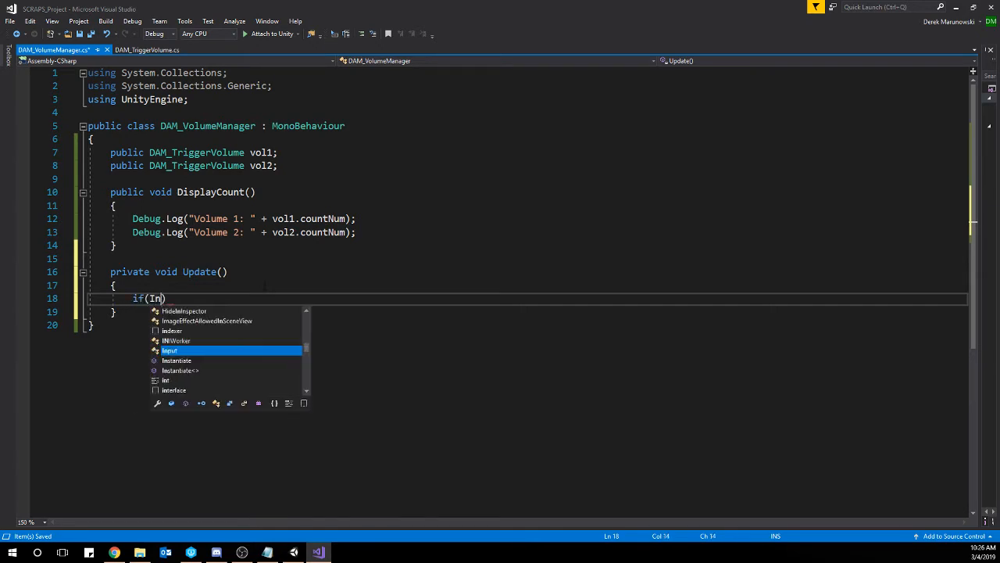
{"action": "type", "text": ".GetKe"}
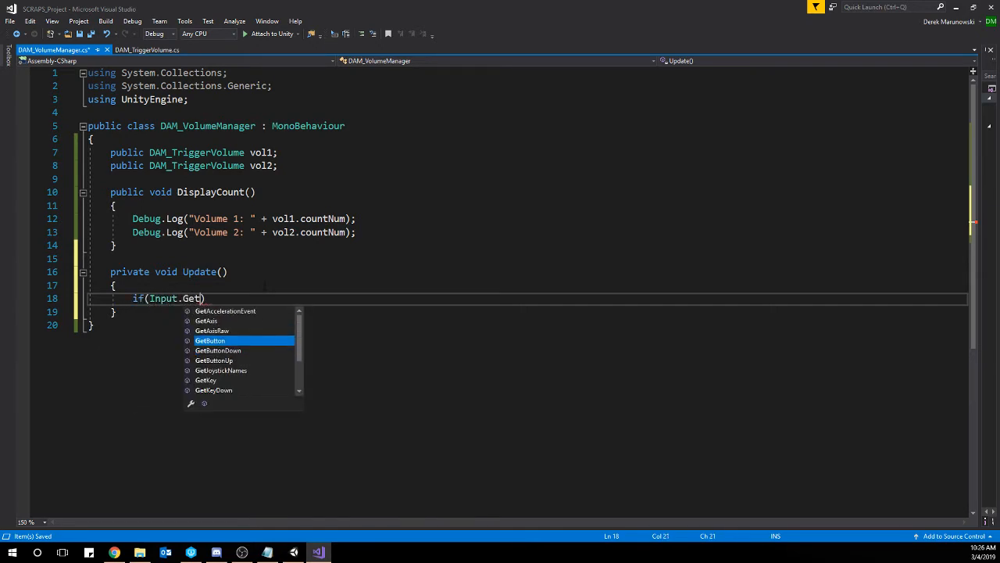
{"action": "type", "text": "yD"}
{"action": "key", "text": "Tab"}
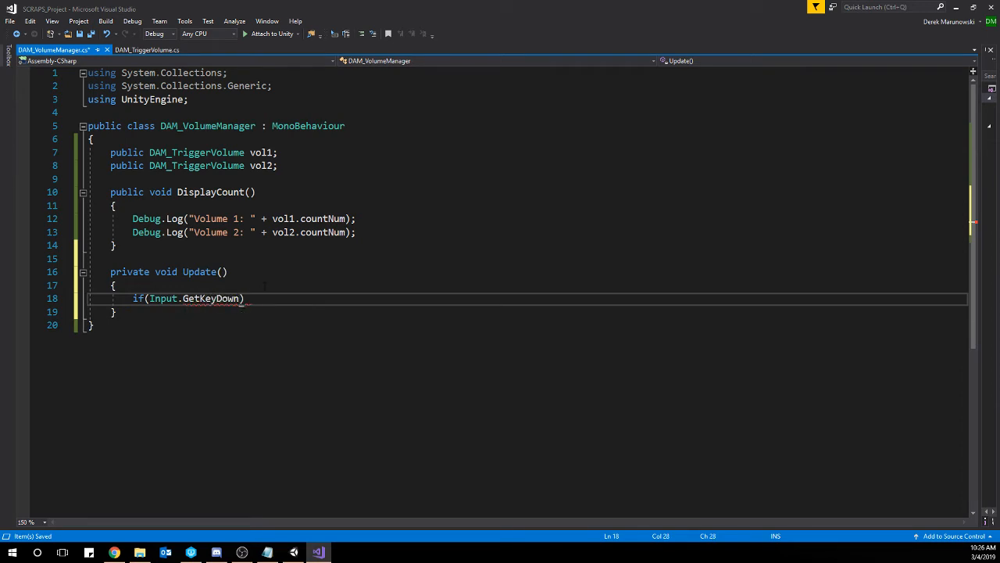
{"action": "type", "text": "("}
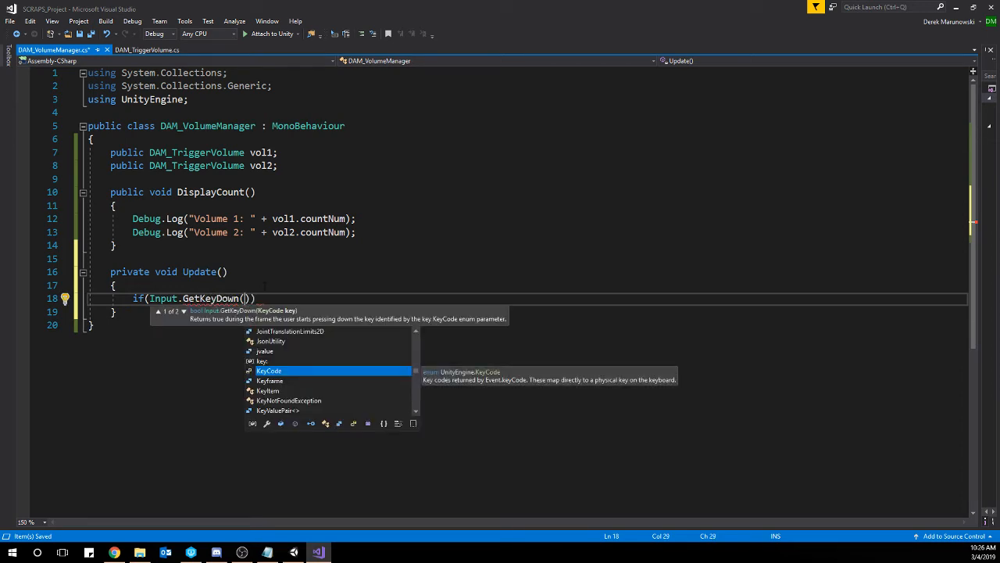
{"action": "type", "text": "KeyCode.E"}
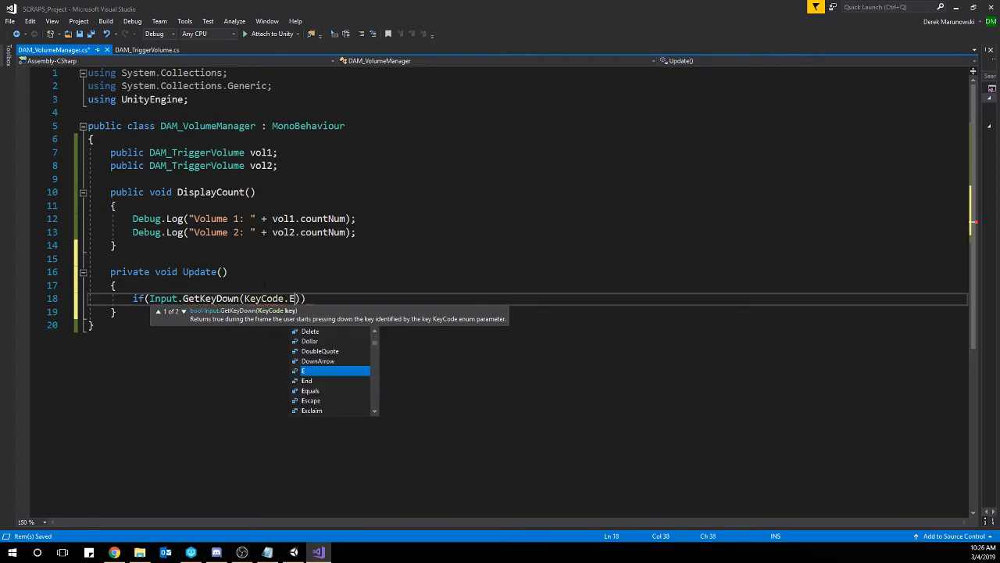
{"action": "key", "text": "Escape"}
{"action": "key", "text": "Right"}
{"action": "key", "text": "Right"}
{"action": "key", "text": "Return"}
{"action": "type", "text": "{"}
{"action": "key", "text": "Return"}
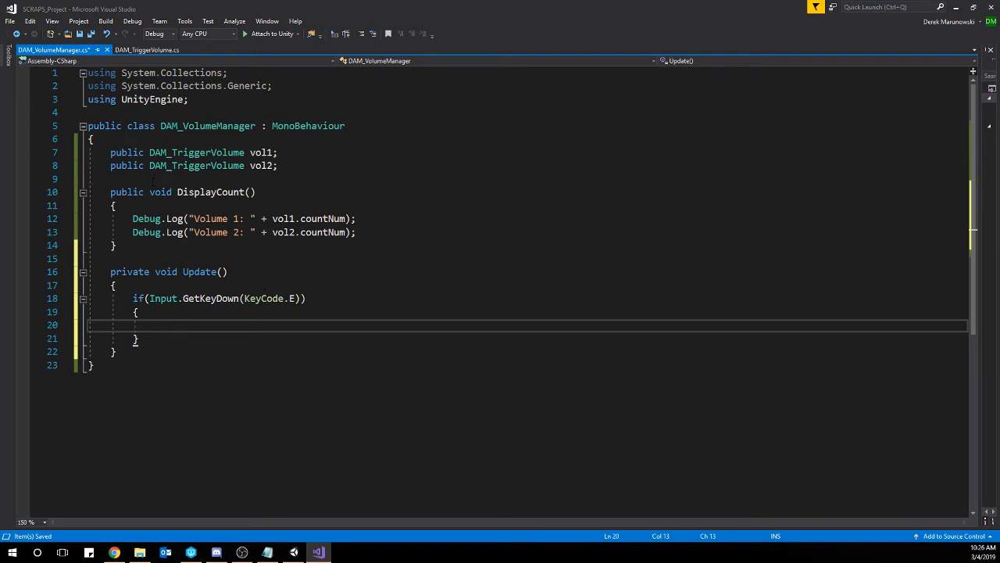
Call DisplayCount(); inside the KeyCode.E if block and save the script.
{"action": "type", "text": "Displ"}
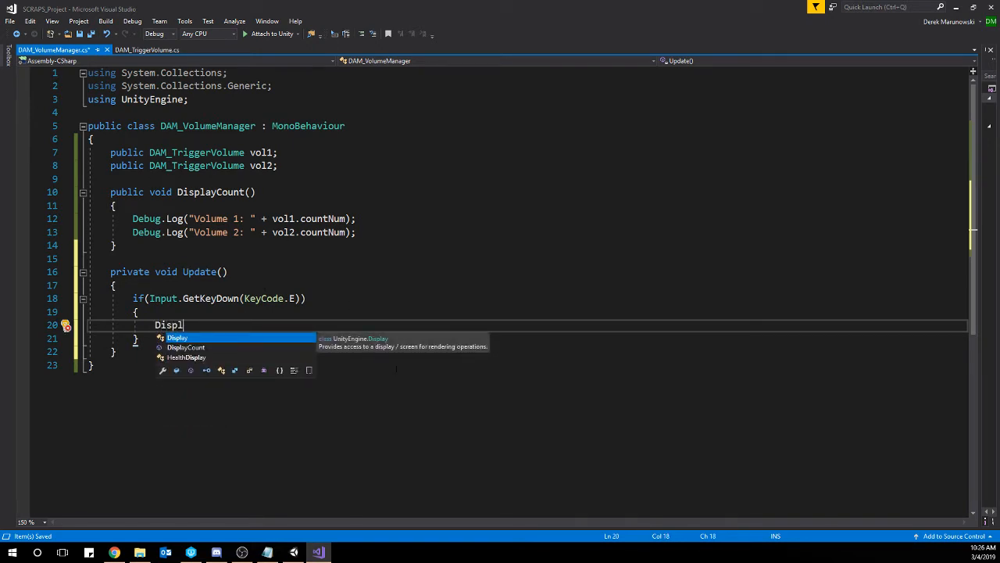
{"action": "type", "text": "ayCount();"}
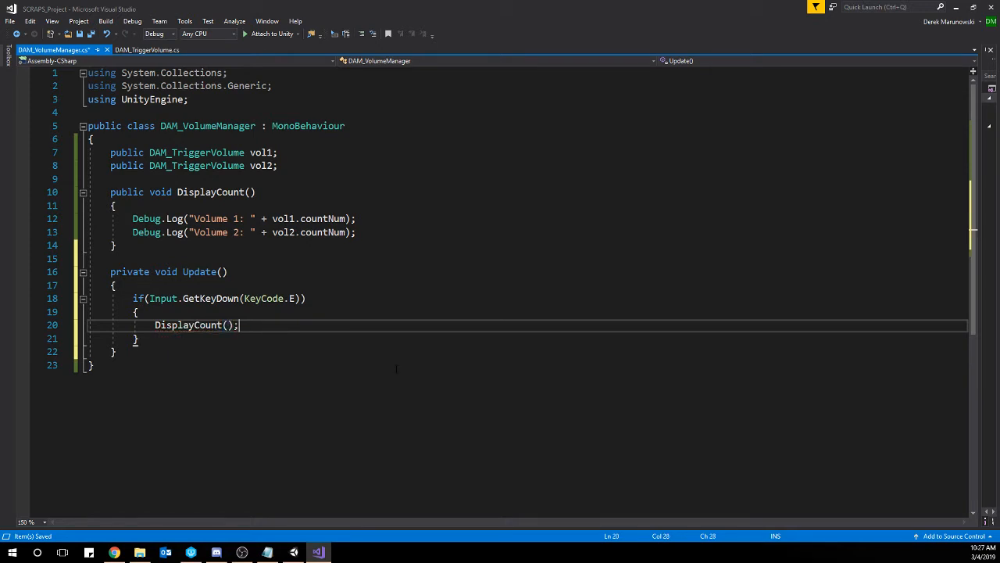
{"action": "key", "text": "ctrl+s"}
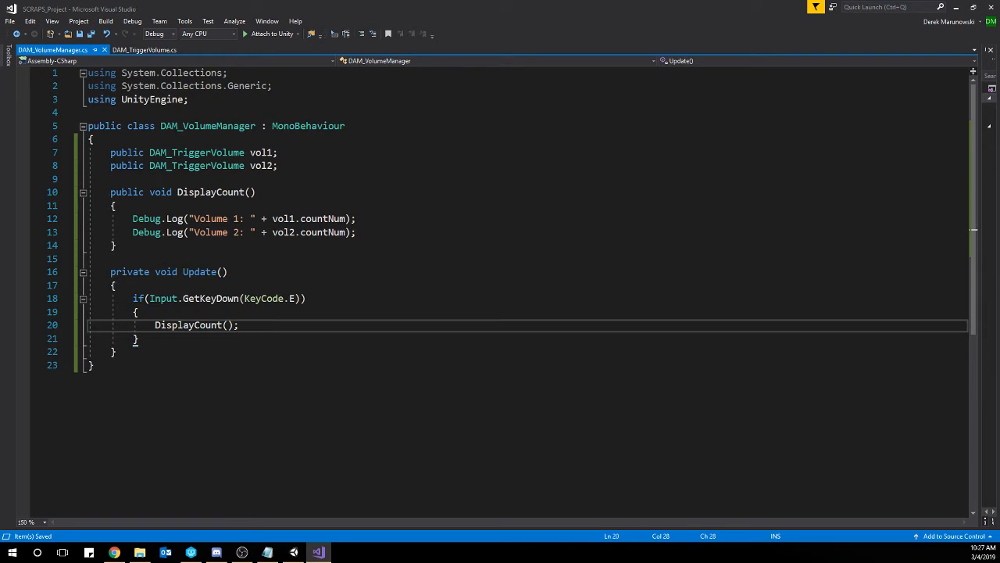
Switch to Unity, start play mode for the SCRAPS_TOYBOX scene, and release the cursor from the game.
{"action": "left_click", "coordinate": [956, 10]}
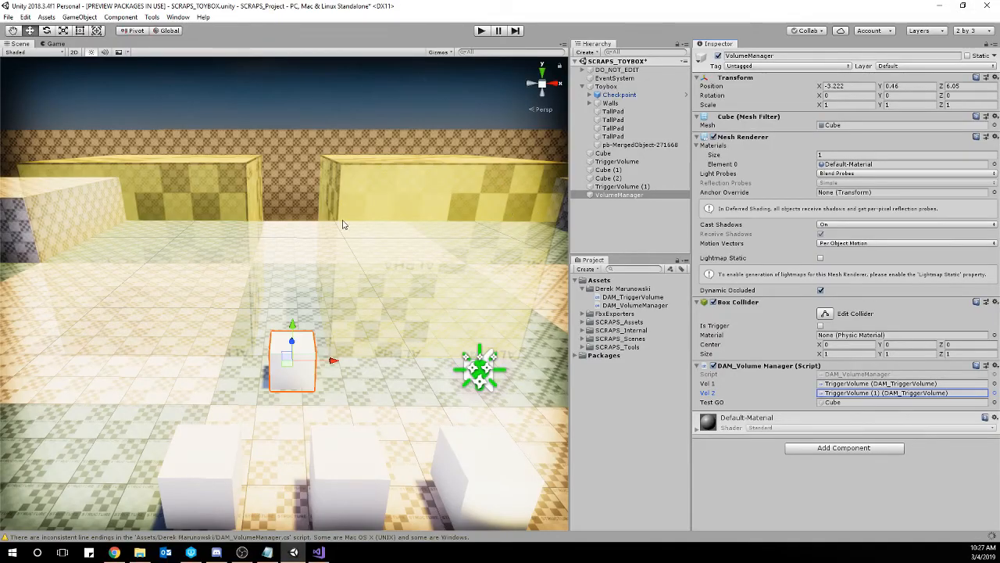
{"action": "scroll", "coordinate": [342, 225], "scroll_direction": "down", "scroll_amount": 5}
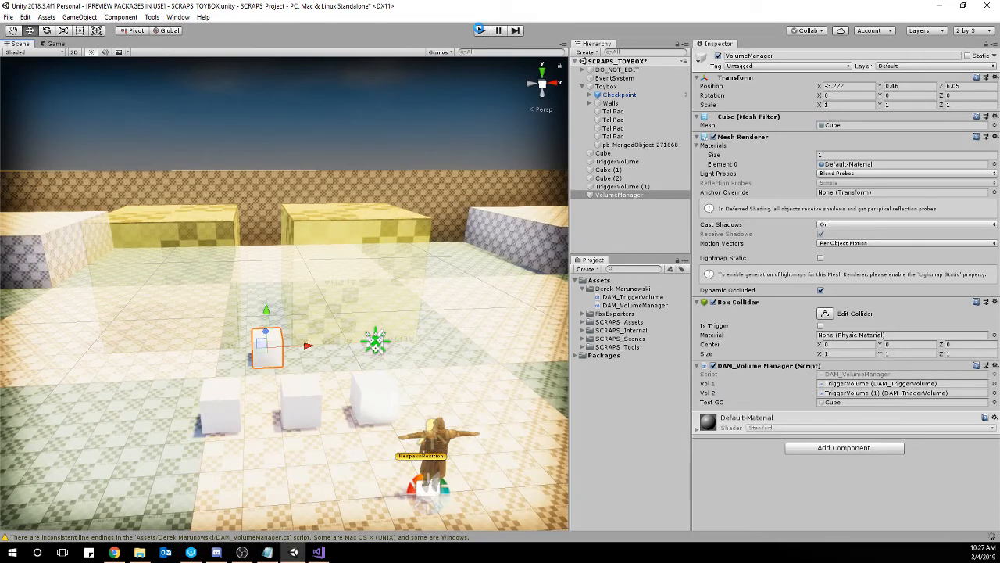
{"action": "left_click", "coordinate": [481, 30]}
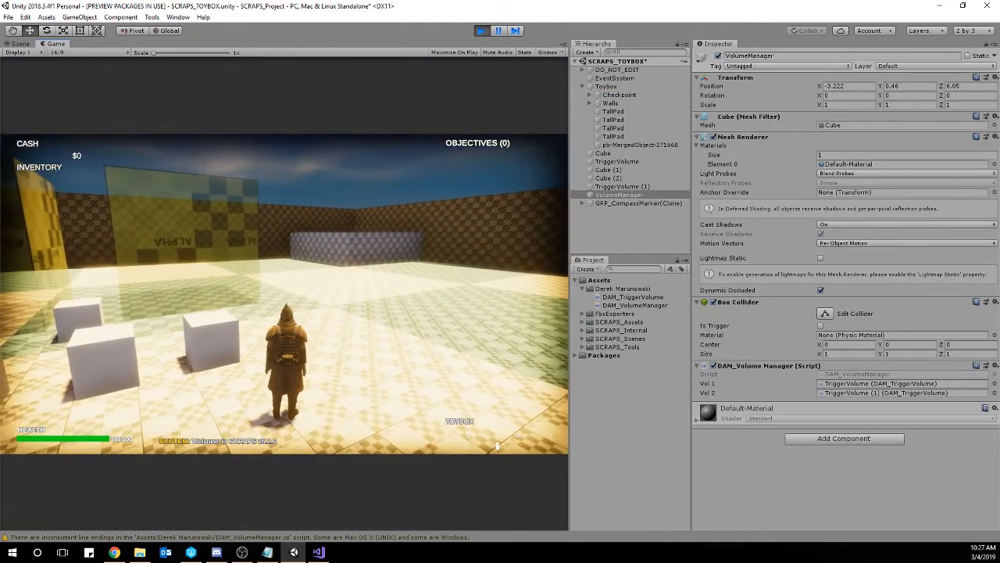
{"action": "key", "text": "Escape"}
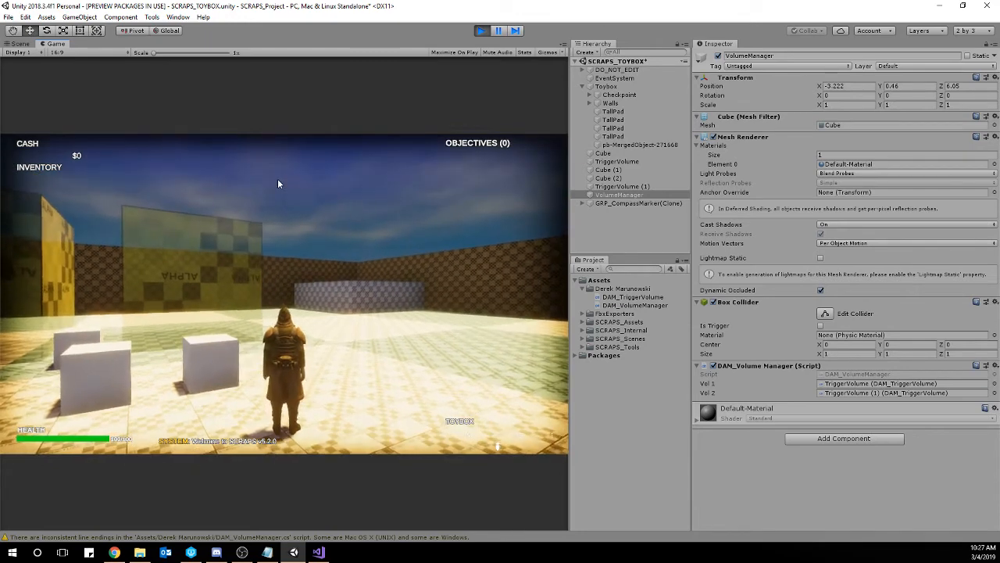
Open the Console window, place it over the lower part of the game view, narrow it, and hide warning messages.
{"action": "left_click", "coordinate": [179, 17]}
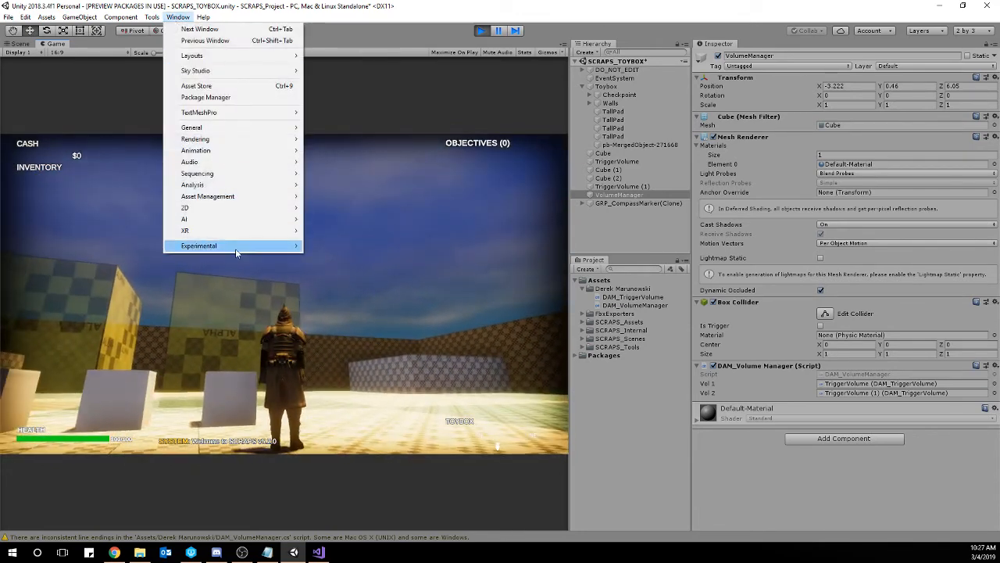
{"action": "mouse_move", "coordinate": [235, 128]}
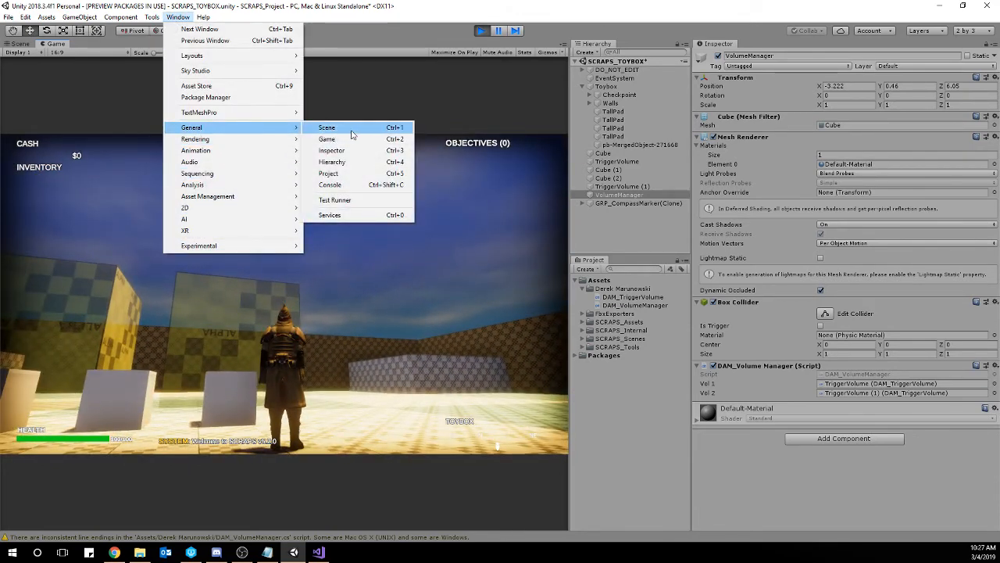
{"action": "left_click", "coordinate": [327, 185]}
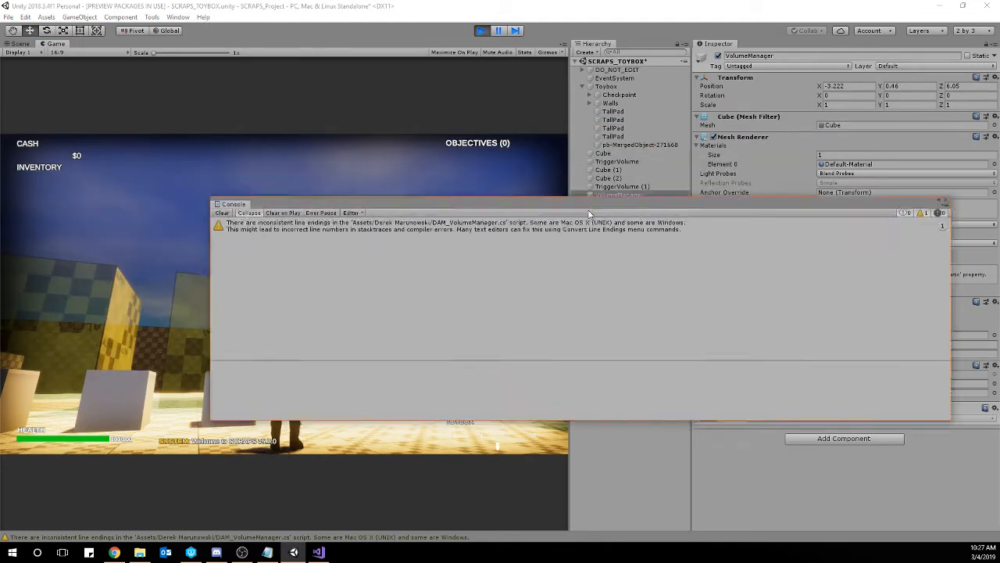
{"action": "left_click_drag", "start_coordinate": [590, 214], "coordinate": [478, 280]}
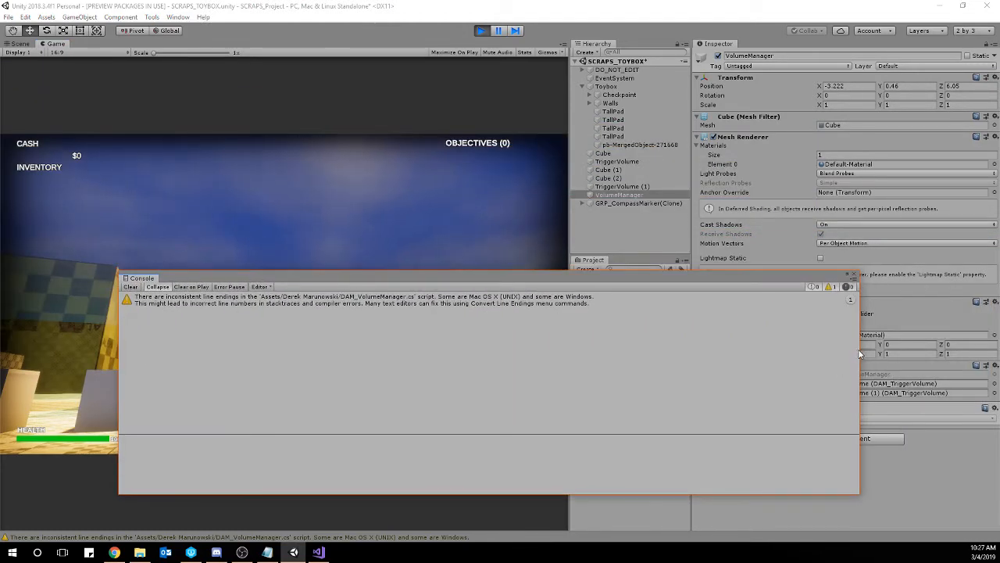
{"action": "left_click_drag", "start_coordinate": [860, 350], "coordinate": [686, 364]}
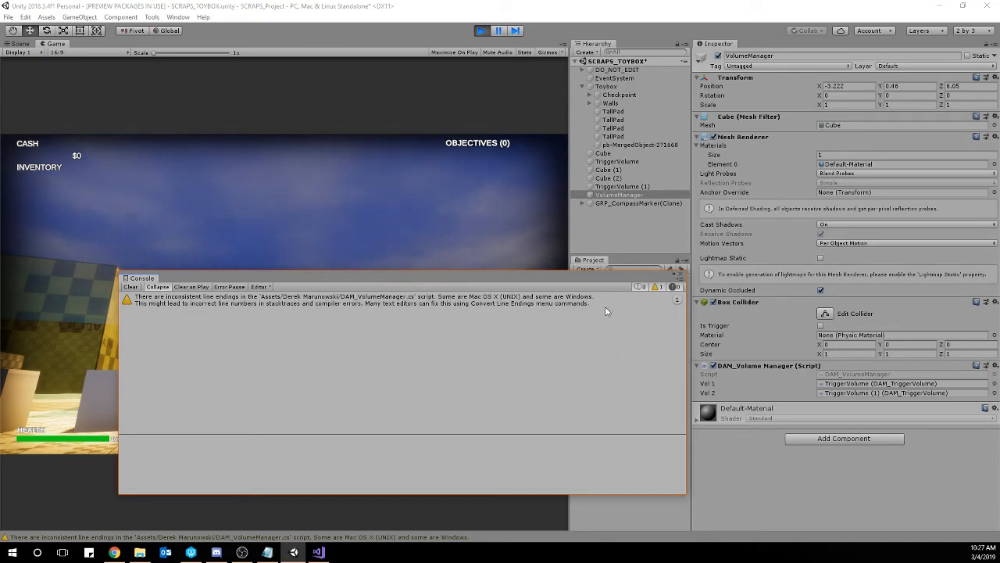
{"action": "left_click", "coordinate": [661, 287]}
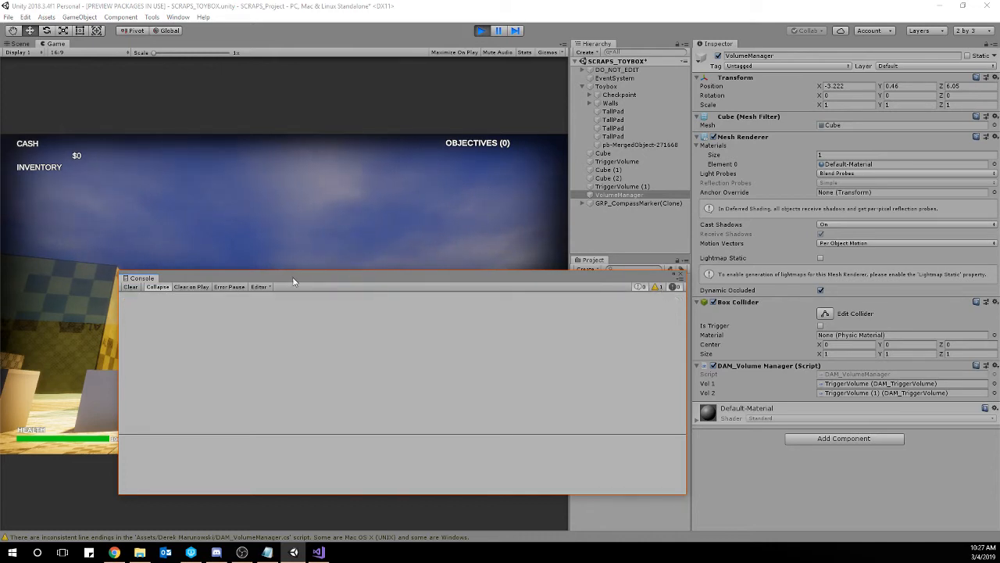
Move the Console window clear of the character, return control to the game, and push cubes into the two trigger volumes.
{"action": "left_click_drag", "start_coordinate": [201, 280], "coordinate": [471, 71]}
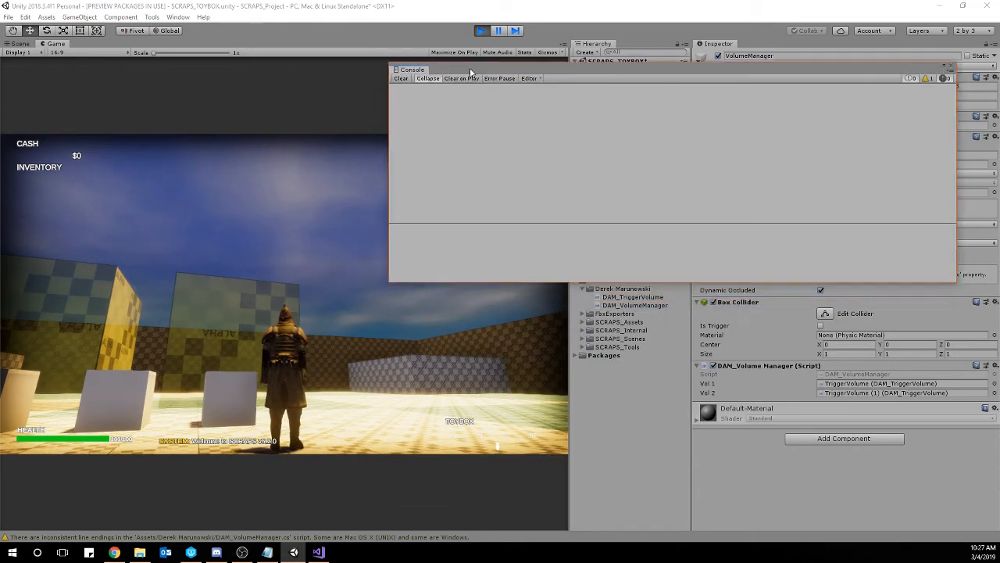
{"action": "left_click", "coordinate": [362, 312]}
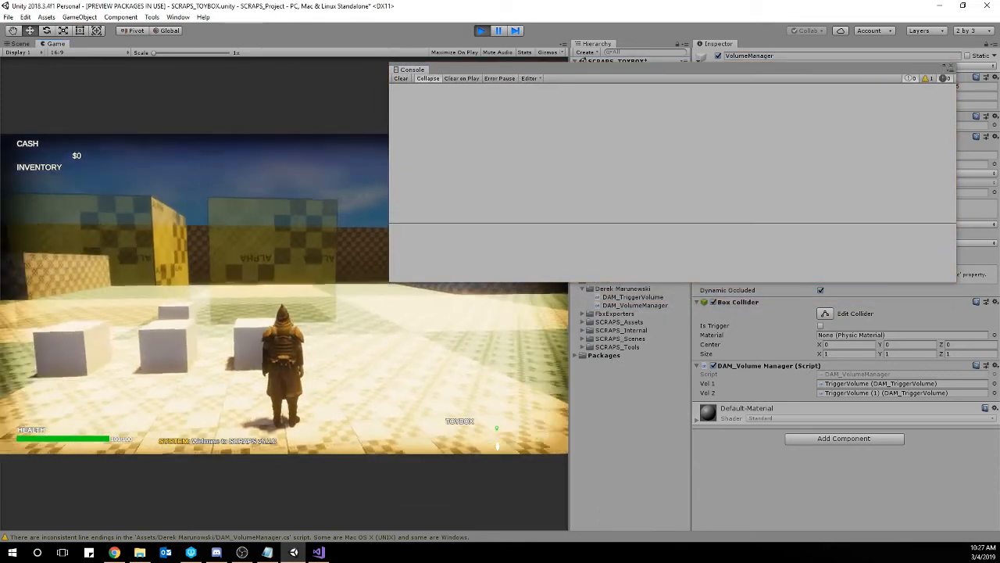
{"action": "key", "text": "w"}
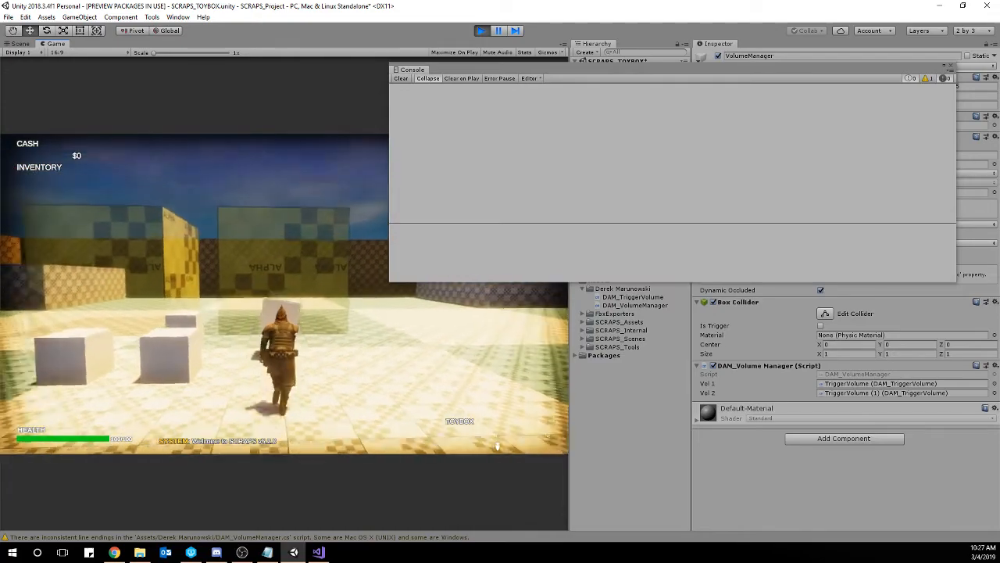
{"action": "key", "text": "w"}
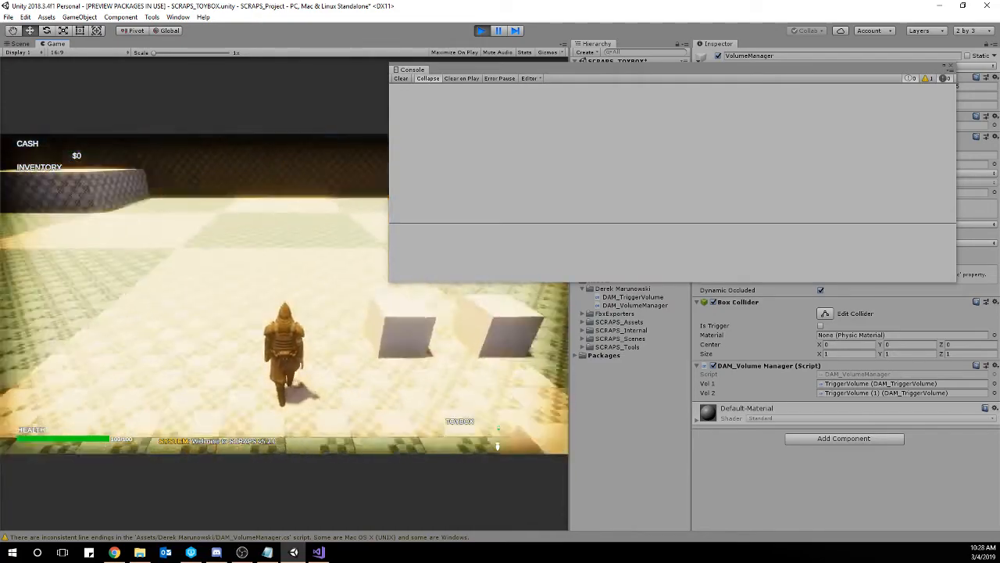
{"action": "key", "text": "w"}
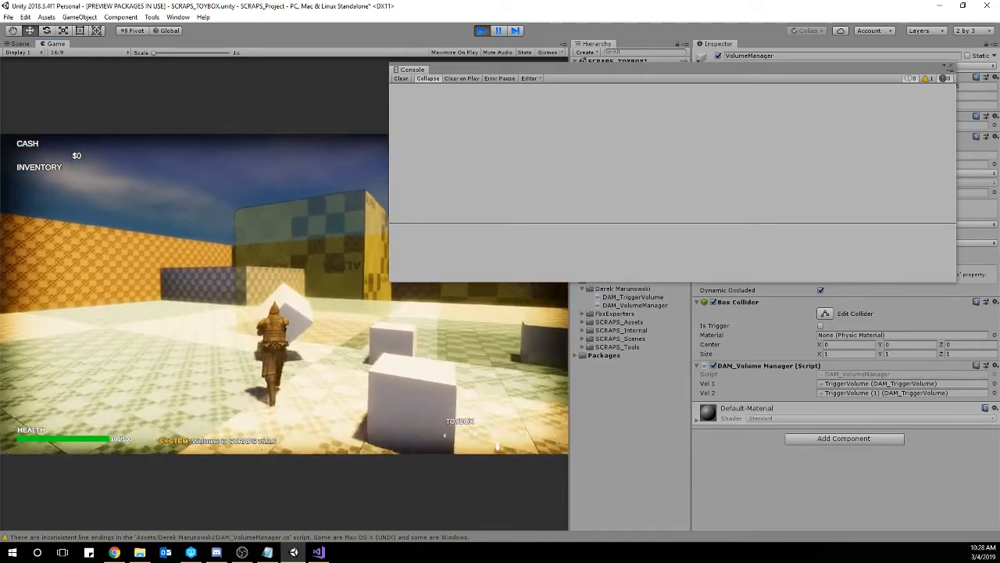
{"action": "key", "text": "w"}
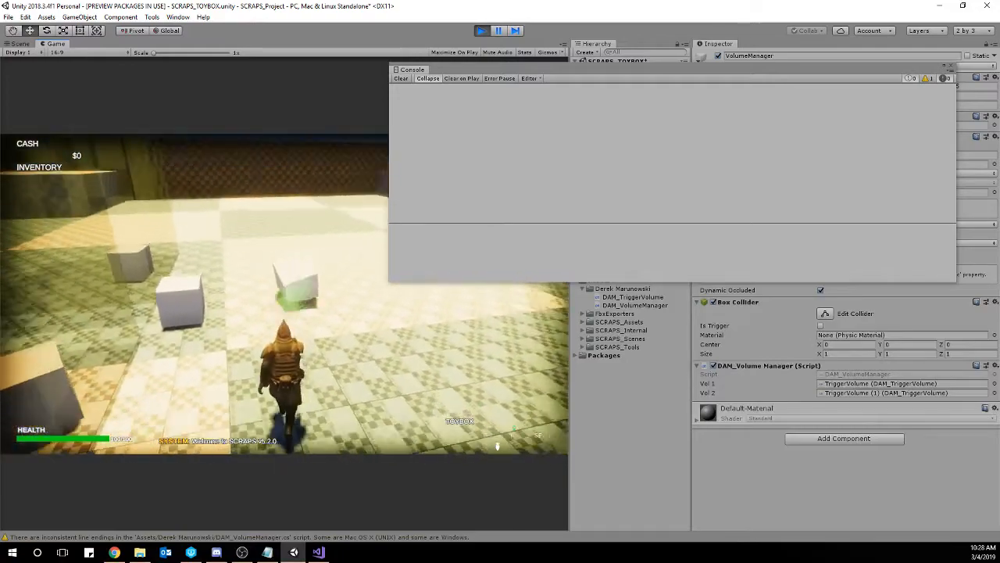
{"action": "key", "text": "w"}
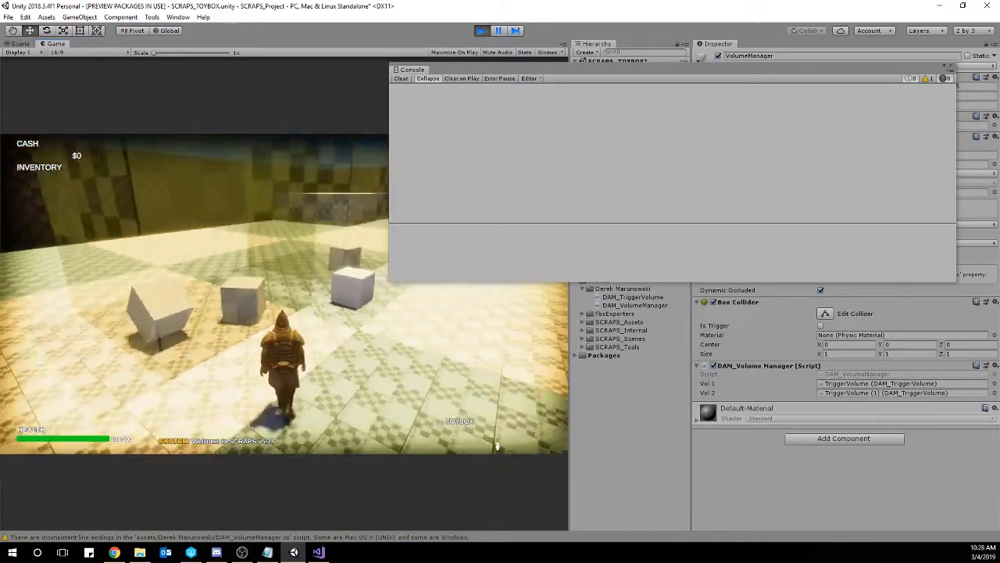
Log both volumes' cube counts with E before and after moving a cube between volumes, and stop play mode.
{"action": "key", "text": "w"}
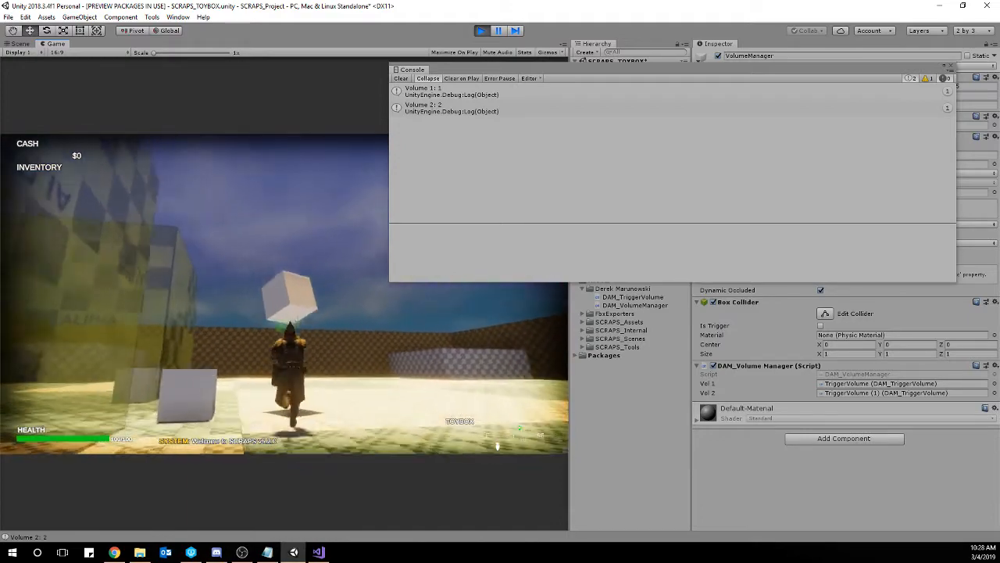
{"action": "key", "text": "w"}
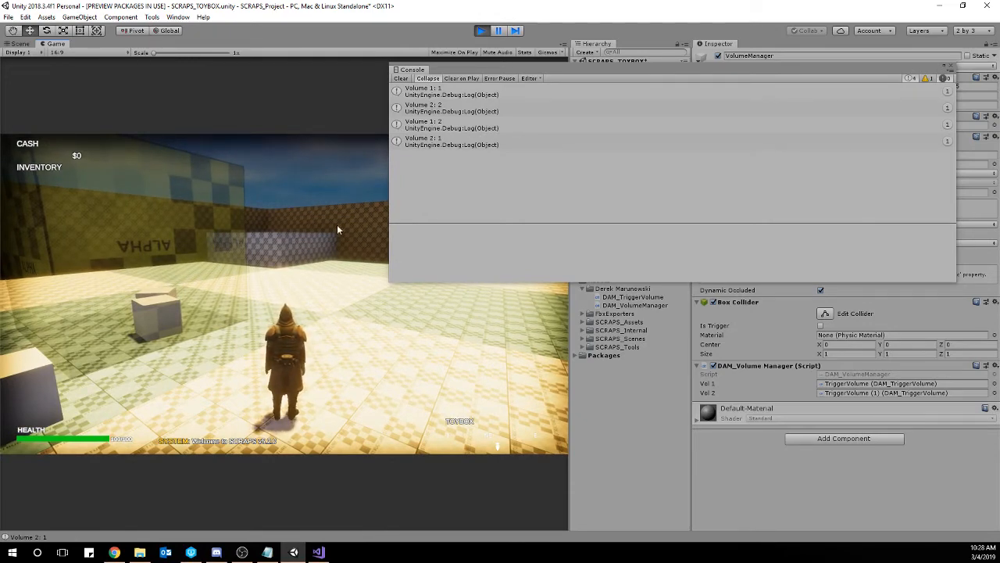
{"action": "key", "text": "ctrl+p"}
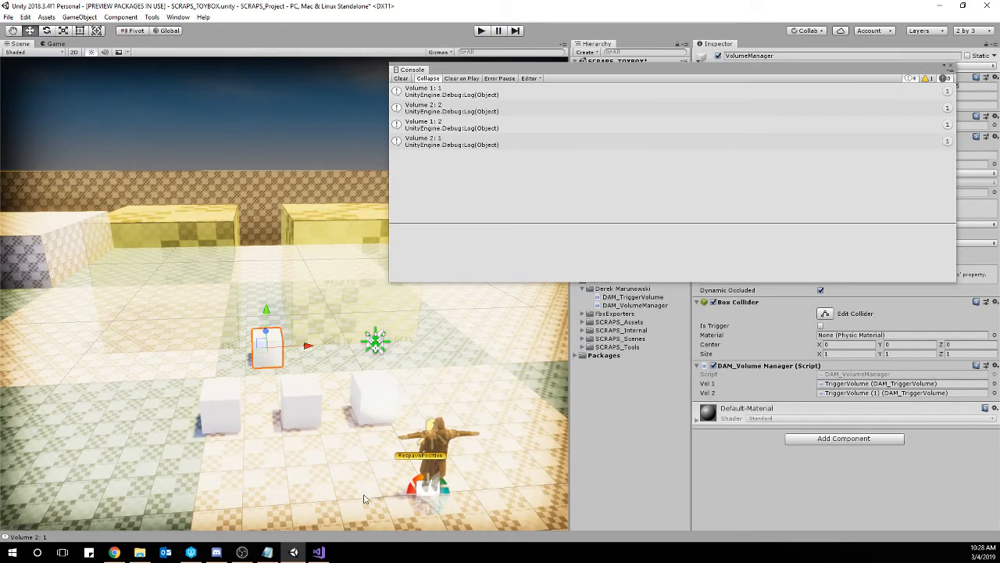
Switch to Visual Studio and add an empty private void OnTriggerEnter(Collider other) method below Update() in DAM_VolumeManager.cs.
{"action": "left_click", "coordinate": [318, 552]}
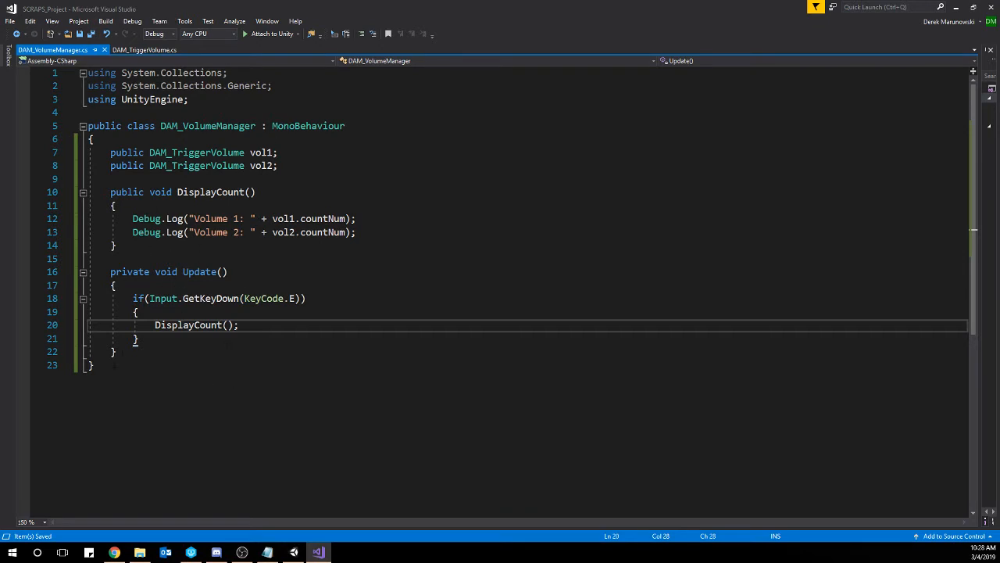
{"action": "left_click", "coordinate": [165, 355]}
{"action": "key", "text": "Return"}
{"action": "key", "text": "Return"}
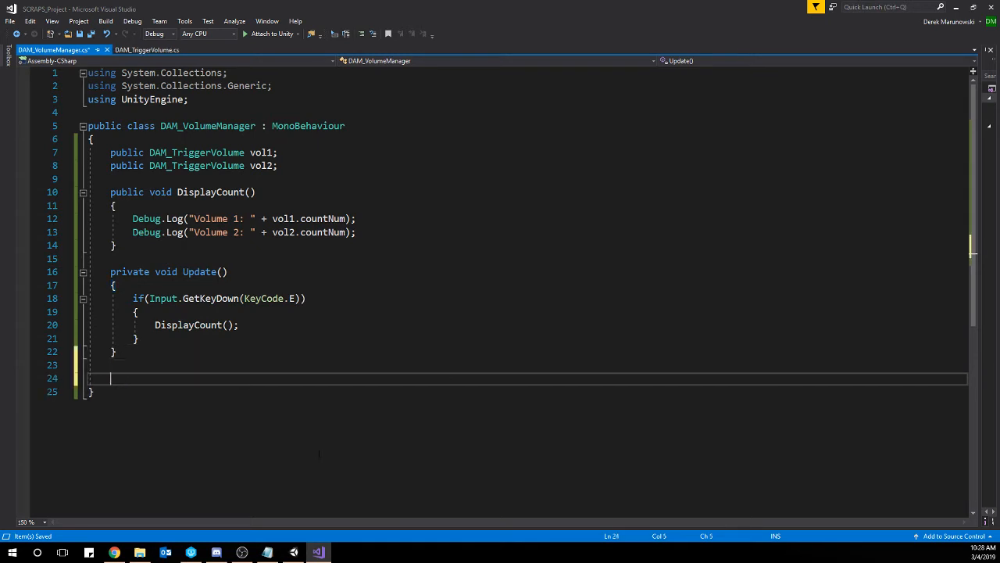
{"action": "type", "text": "void OnTrig"}
{"action": "key", "text": "Tab"}
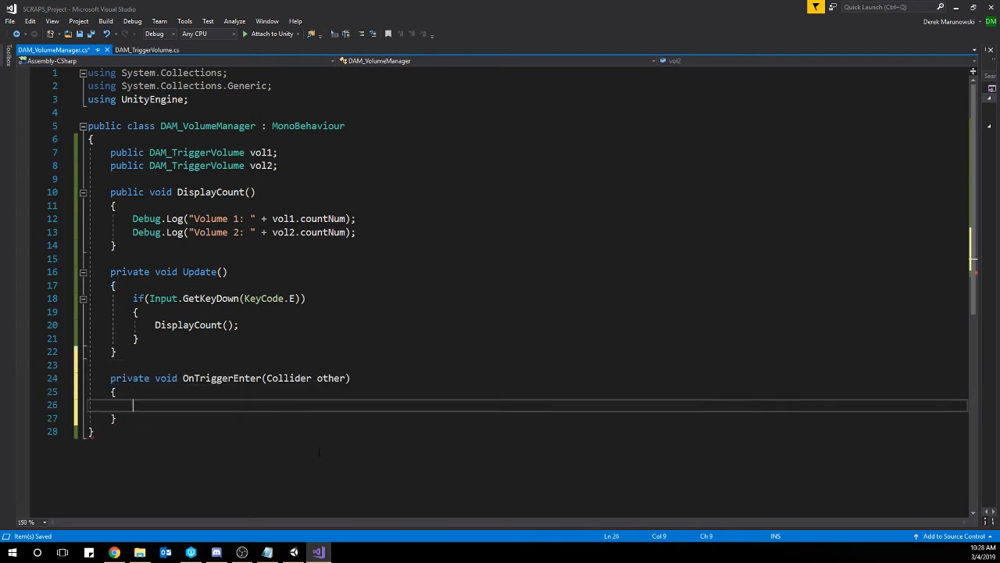
Add an empty private void OnTriggerExit(Collider other) method below OnTriggerEnter.
{"action": "key", "text": "Down"}
{"action": "key", "text": "Return"}
{"action": "key", "text": "Return"}
{"action": "type", "text": "p"}
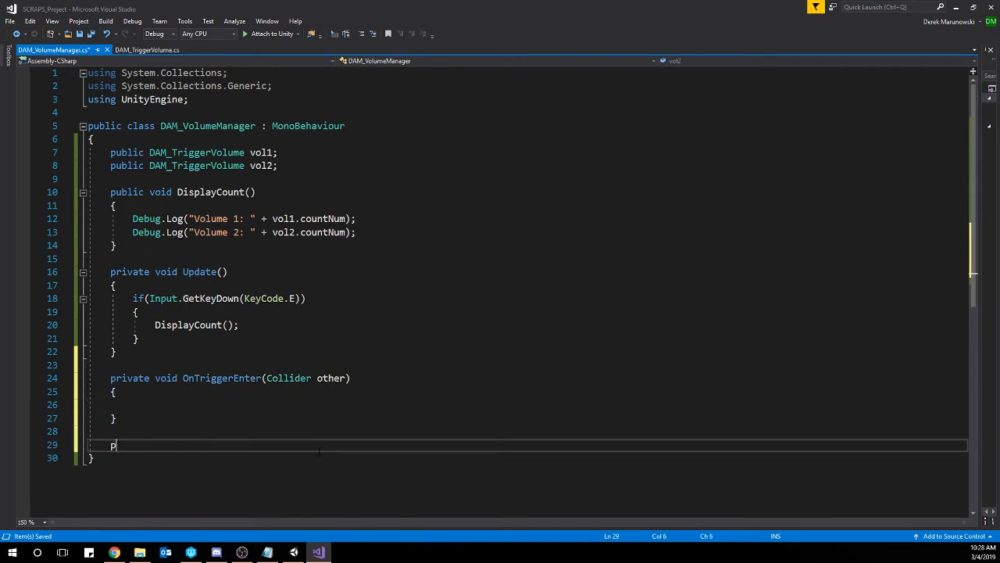
{"action": "type", "text": "rivate void"}
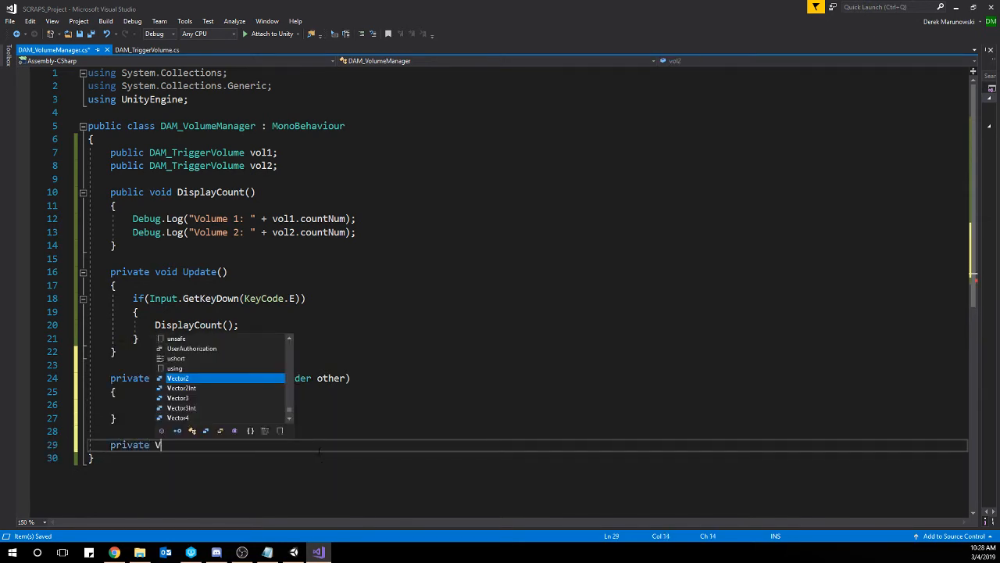
{"action": "type", "text": " OnTrigger"}
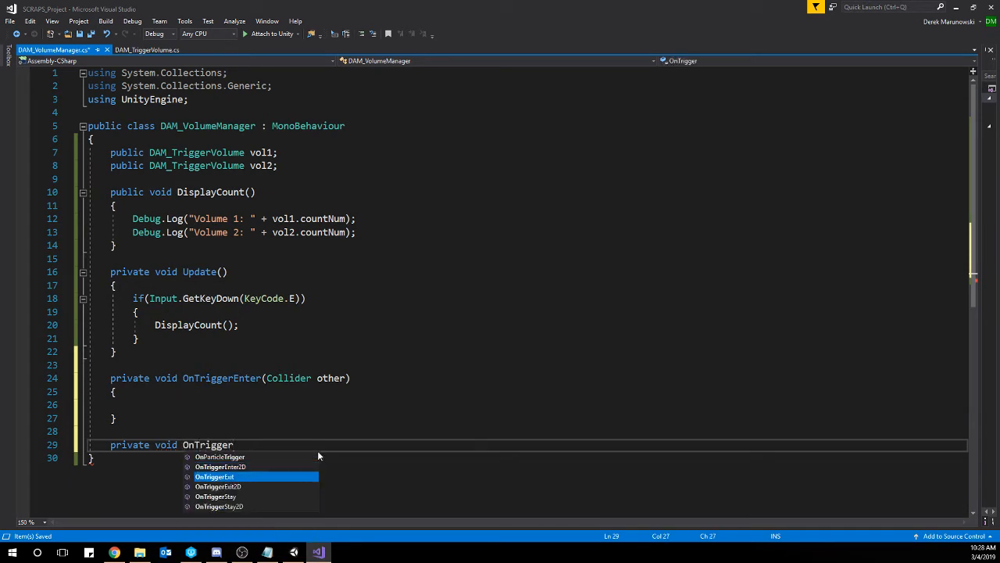
{"action": "key", "text": "Tab"}
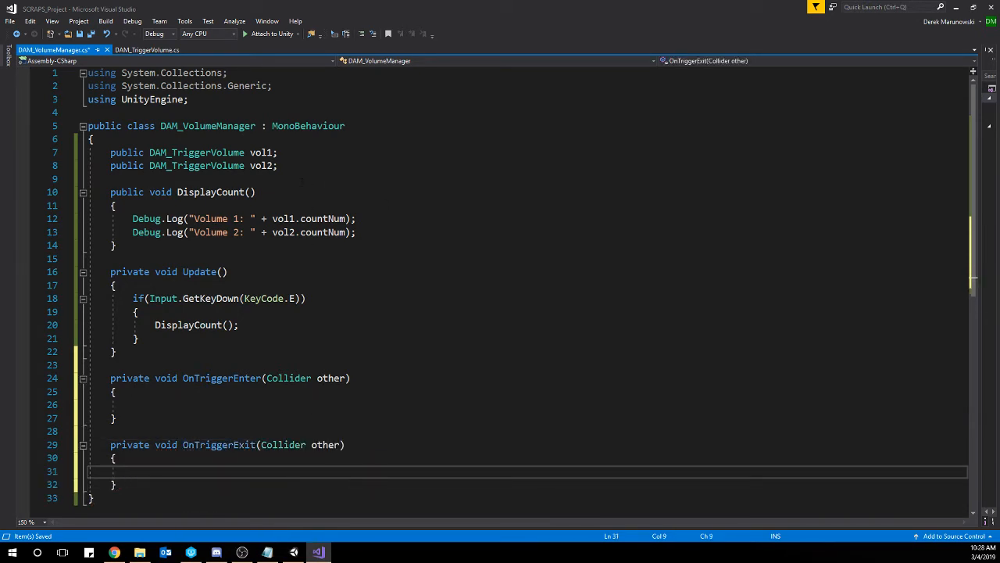
Declare public bool isHere = false; below the vol2 field.
{"action": "left_click", "coordinate": [295, 165]}
{"action": "key", "text": "Return"}
{"action": "key", "text": "Return"}
{"action": "type", "text": "p"}
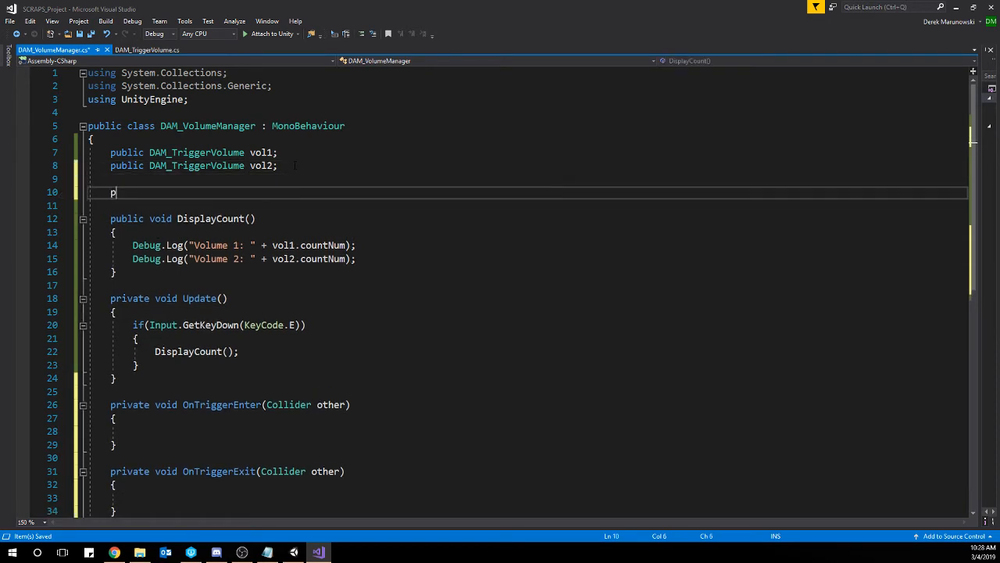
{"action": "type", "text": "ublic bool isHere = false;"}
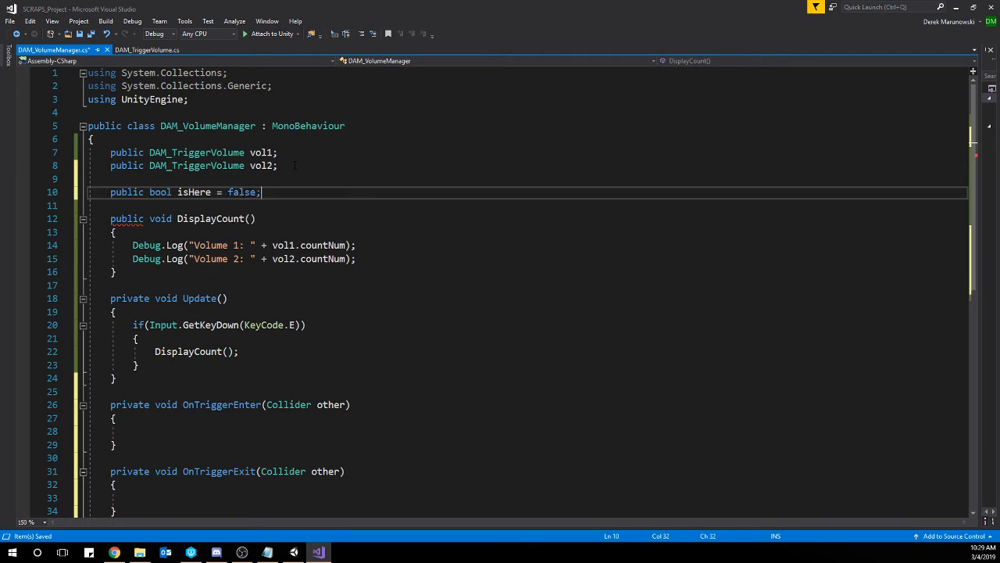
Inside OnTriggerEnter, write an if statement checking other.tag == "Player" with an empty braced body.
{"action": "scroll", "coordinate": [275, 191], "scroll_direction": "down", "scroll_amount": 3}
{"action": "left_click", "coordinate": [205, 312]}
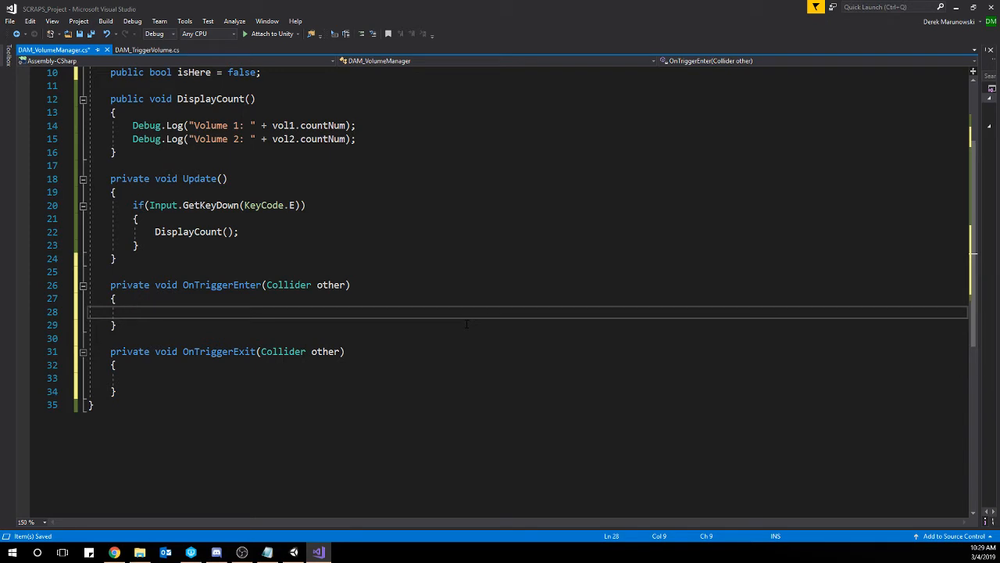
{"action": "type", "text": "if(other."}
{"action": "type", "text": "tag == "}
{"action": "type", "text": "\"Player\""}
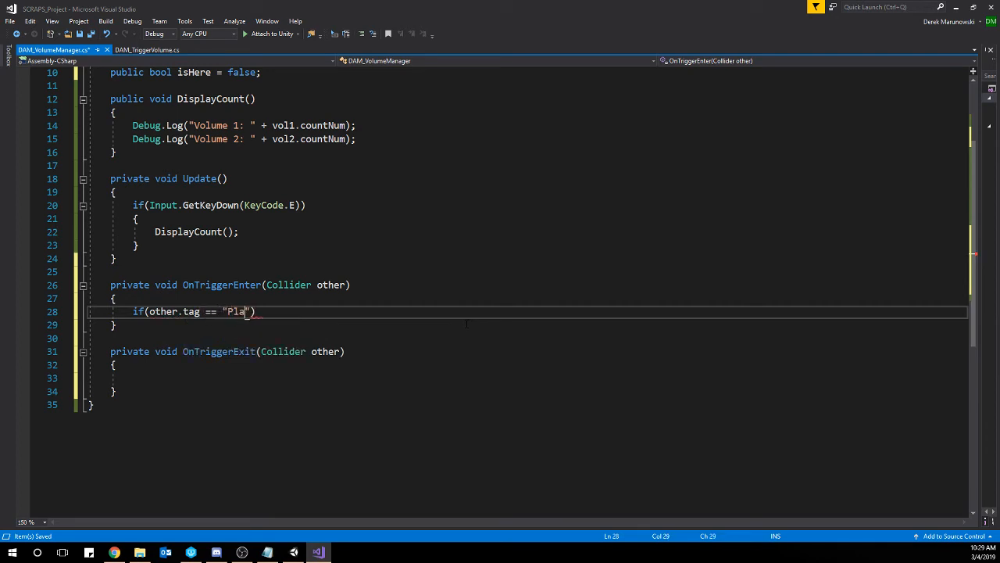
{"action": "type", "text": ")"}
{"action": "key", "text": "Return"}
{"action": "type", "text": "{"}
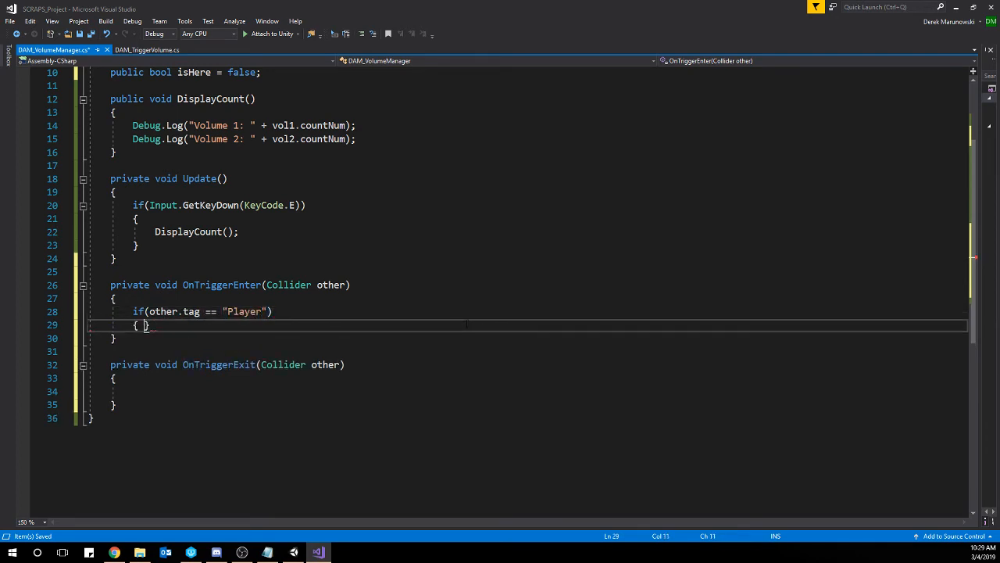
{"action": "key", "text": "Return"}
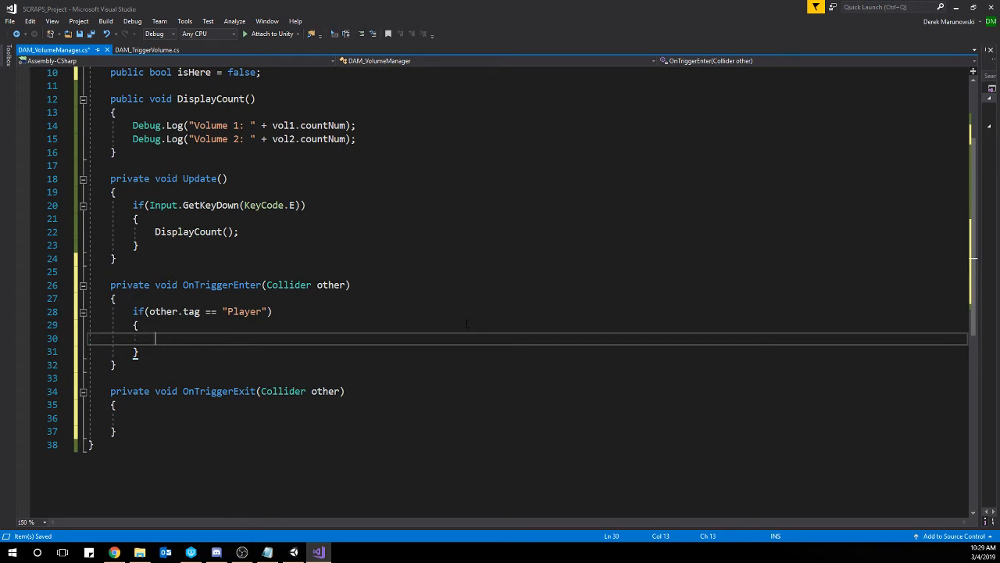
Assign isHere = true; inside the Player tag check of OnTriggerEnter.
{"action": "type", "text": "isHere = true;"}
Copy the Player tag if block into OnTriggerExit, change its assignment to isHere = false;, and save the script.
{"action": "left_click_drag", "start_coordinate": [139, 352], "coordinate": [133, 311]}
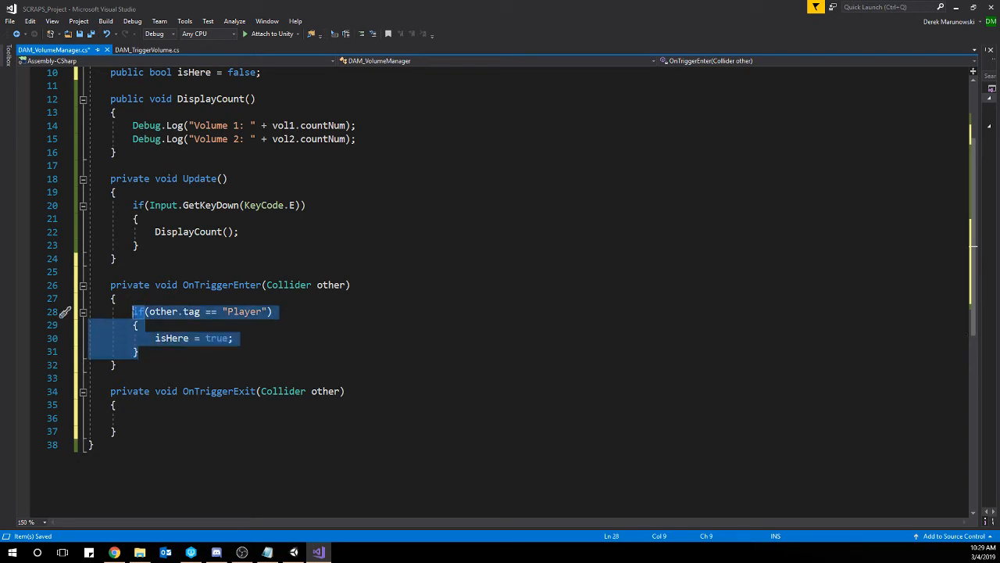
{"action": "left_click", "coordinate": [172, 422]}
{"action": "type", "text": "if (other.tag == \"Player\") {     isHere = true; }"}
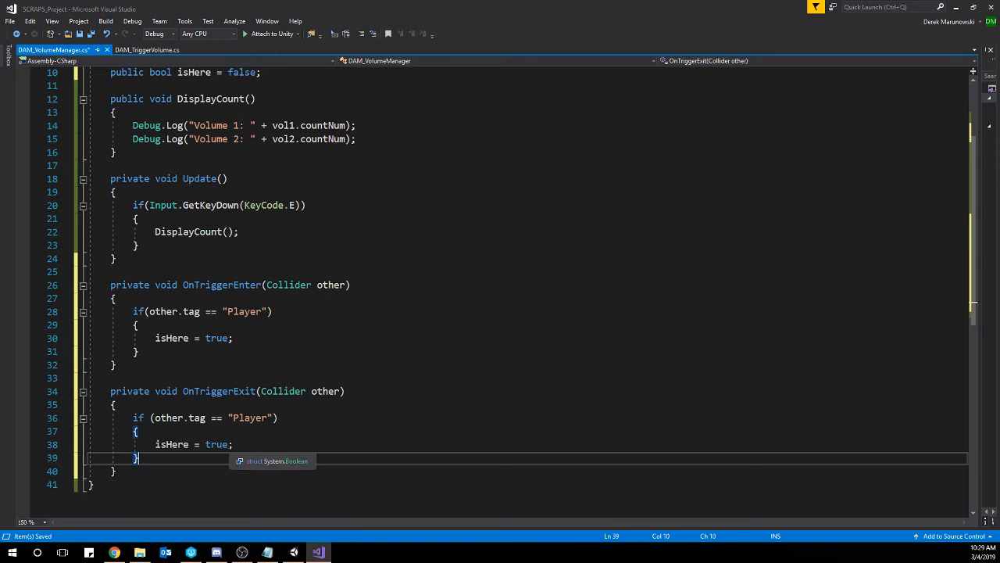
{"action": "left_click_drag", "start_coordinate": [232, 444], "coordinate": [205, 444]}
{"action": "type", "text": "false;"}
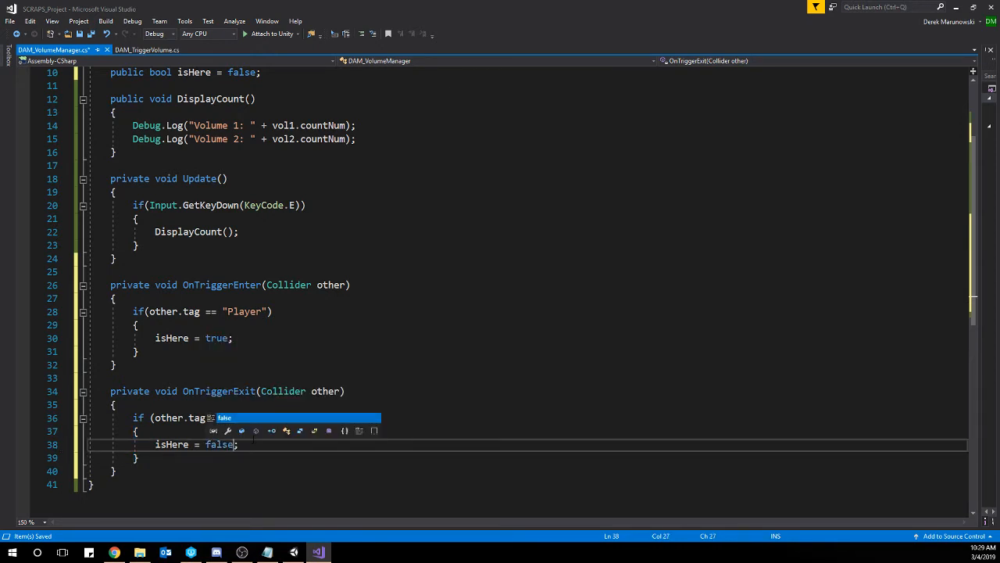
{"action": "left_click", "coordinate": [312, 377]}
{"action": "key", "text": "ctrl+s"}
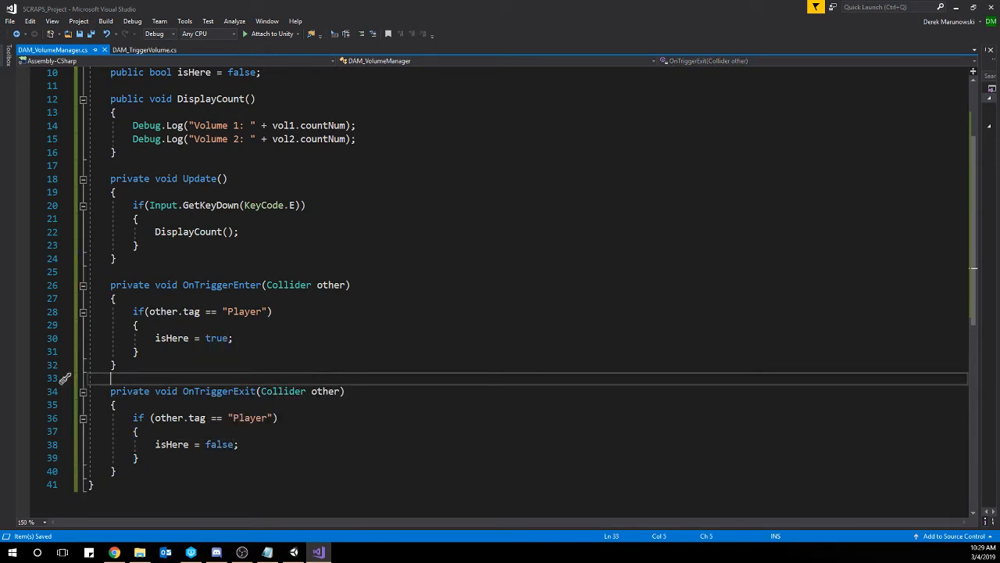
Add isHere == true && before Input.GetKeyDown(KeyCode.E) in Update()'s if condition and save the script.
{"action": "left_click_drag", "start_coordinate": [149, 204], "coordinate": [300, 204]}
{"action": "left_click", "coordinate": [317, 221]}
{"action": "left_click", "coordinate": [147, 205]}
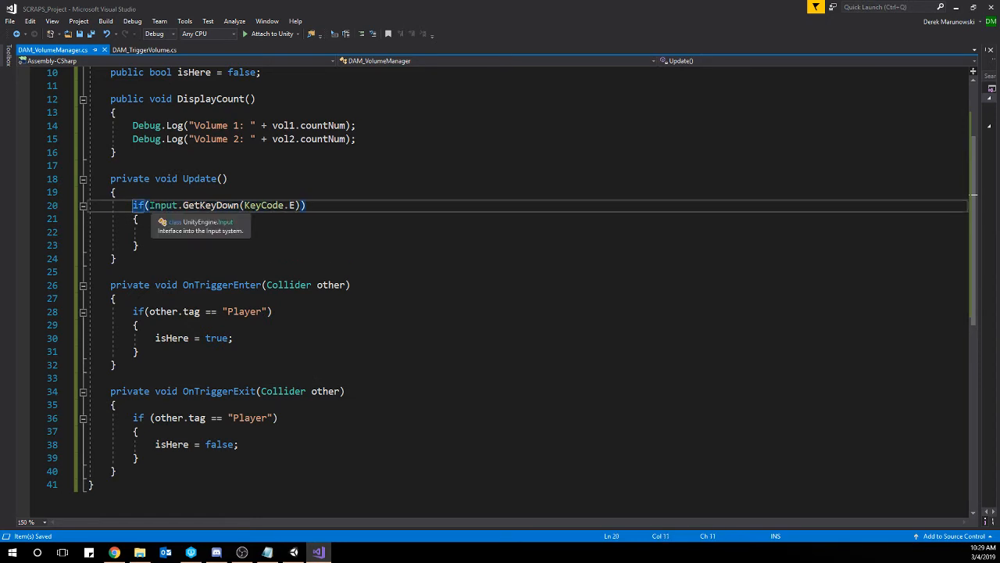
{"action": "key", "text": "Right"}
{"action": "type", "text": "isHere"}
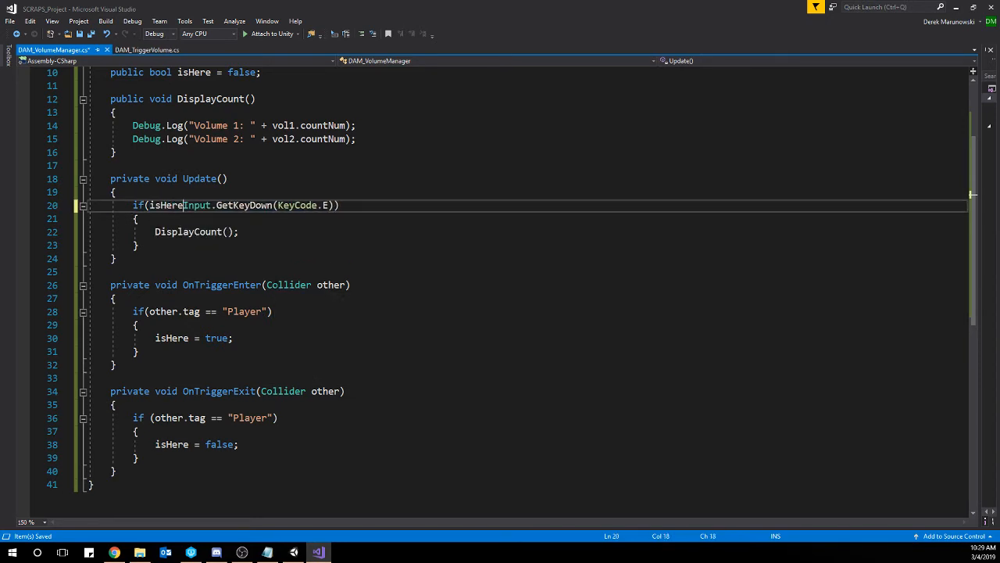
{"action": "type", "text": " == true"}
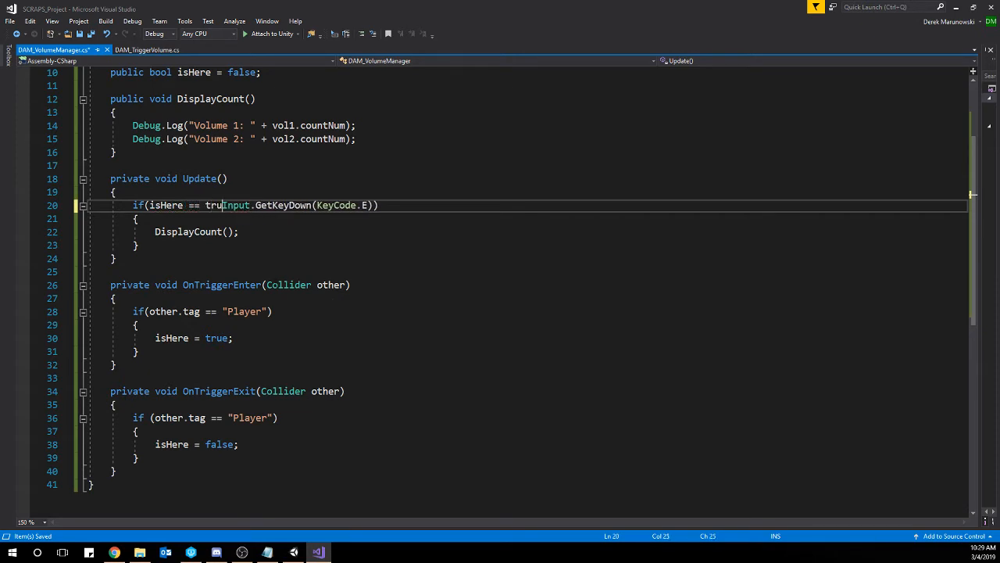
{"action": "type", "text": " &&"}
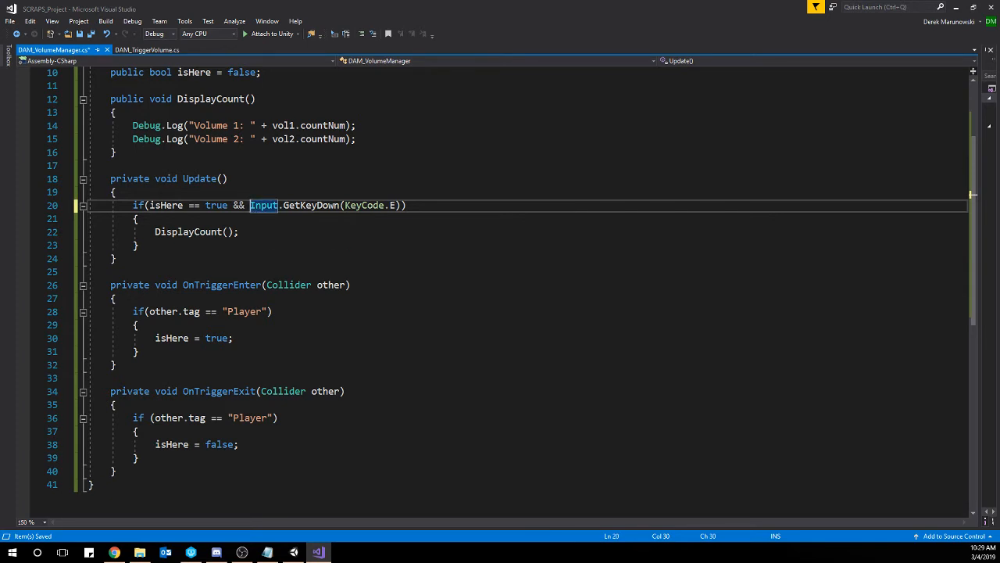
{"action": "left_click_drag", "start_coordinate": [133, 206], "coordinate": [412, 203]}
{"action": "left_click", "coordinate": [413, 233]}
{"action": "key", "text": "ctrl+s"}
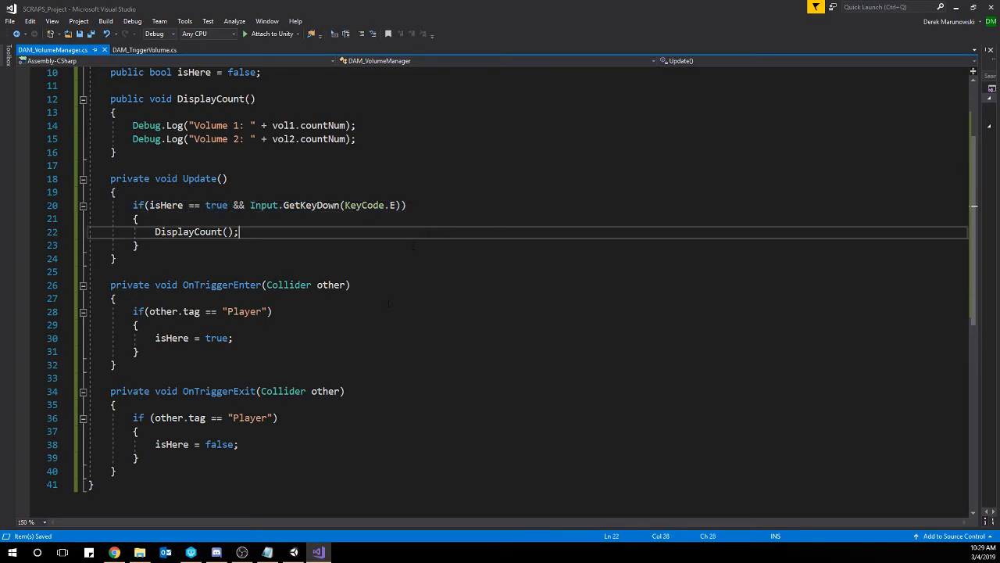
Switch to Unity, close the Console window, and bring the VolumeManager cube into close view in the scene.
{"action": "left_click", "coordinate": [293, 551]}
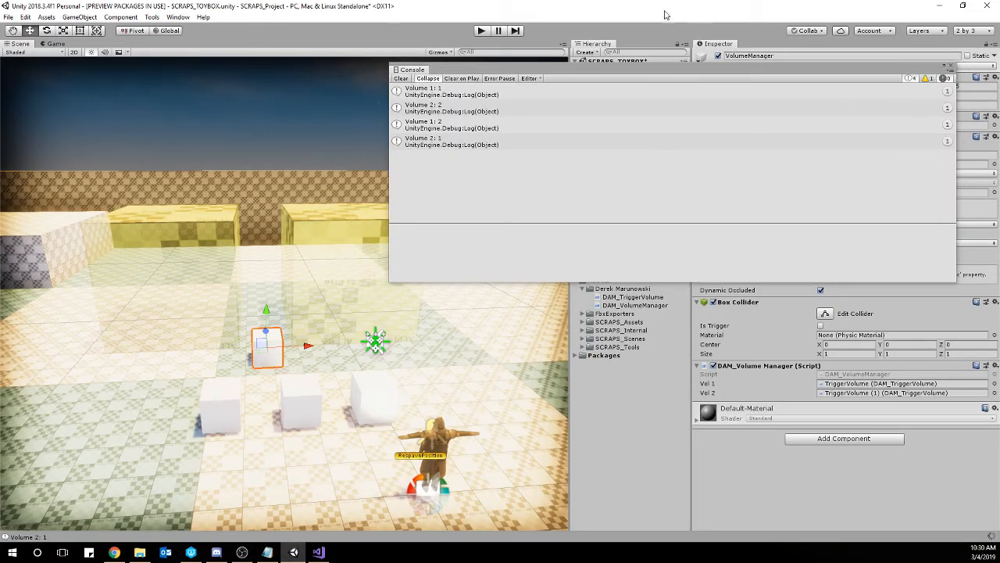
{"action": "left_click", "coordinate": [952, 68]}
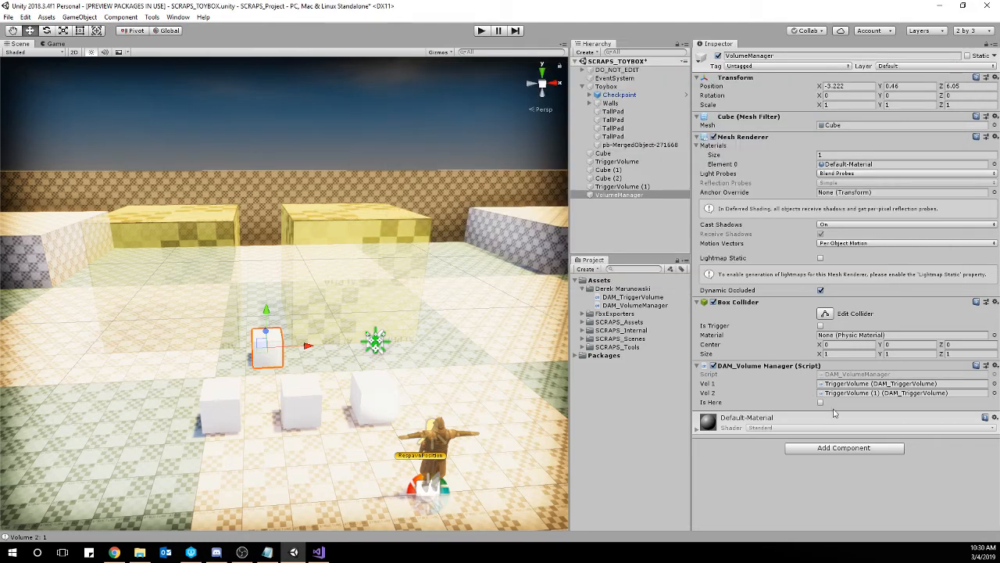
{"action": "right_click_drag", "start_coordinate": [408, 337], "coordinate": [467, 375]}
{"action": "key", "text": "w"}
{"action": "key", "text": "a"}
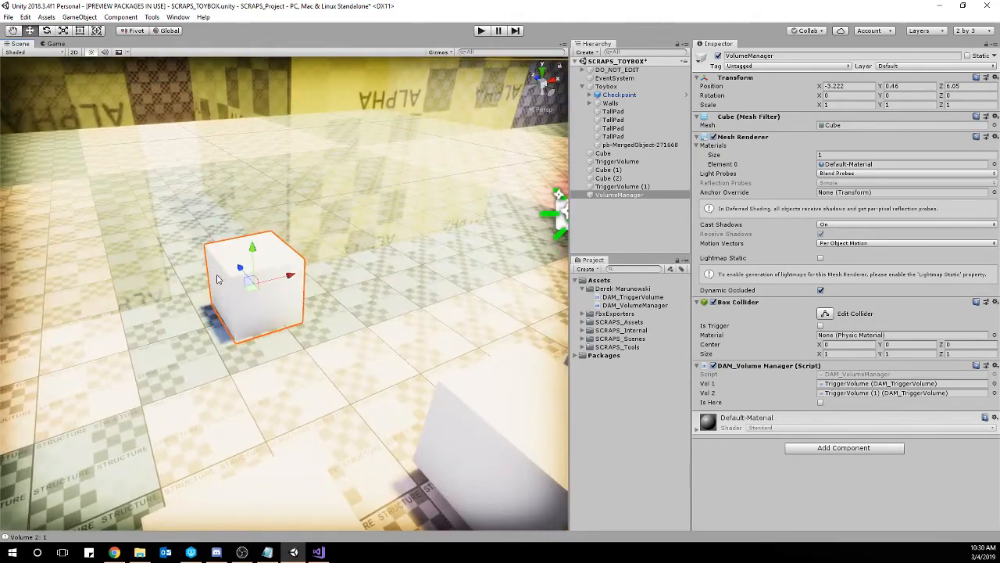
Duplicate the VolumeManager's Box Collider by pasting a copy as a new component, and enable Is Trigger on the copy.
{"action": "key", "text": "s"}
{"action": "right_click_drag", "start_coordinate": [220, 279], "coordinate": [273, 289]}
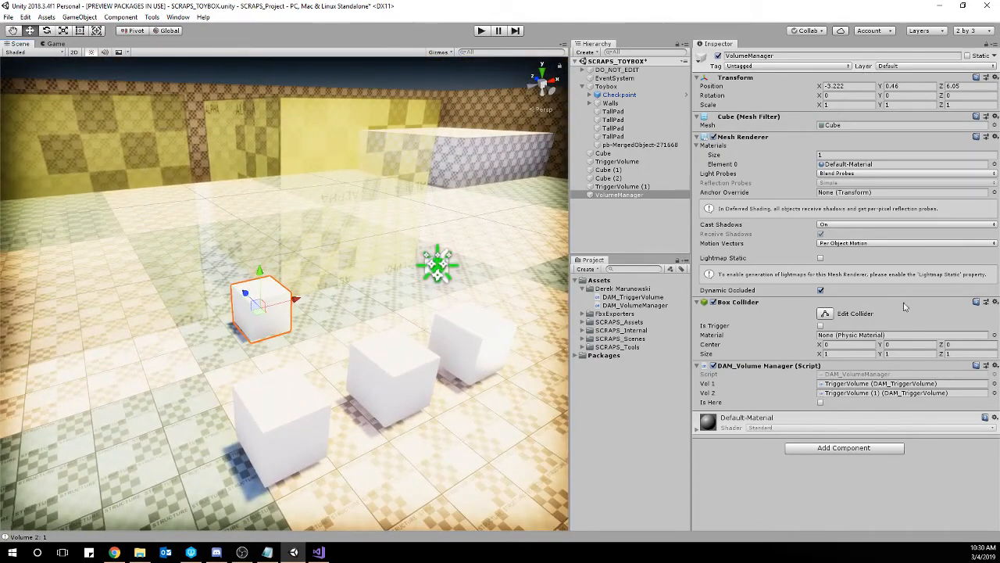
{"action": "left_click", "coordinate": [995, 302]}
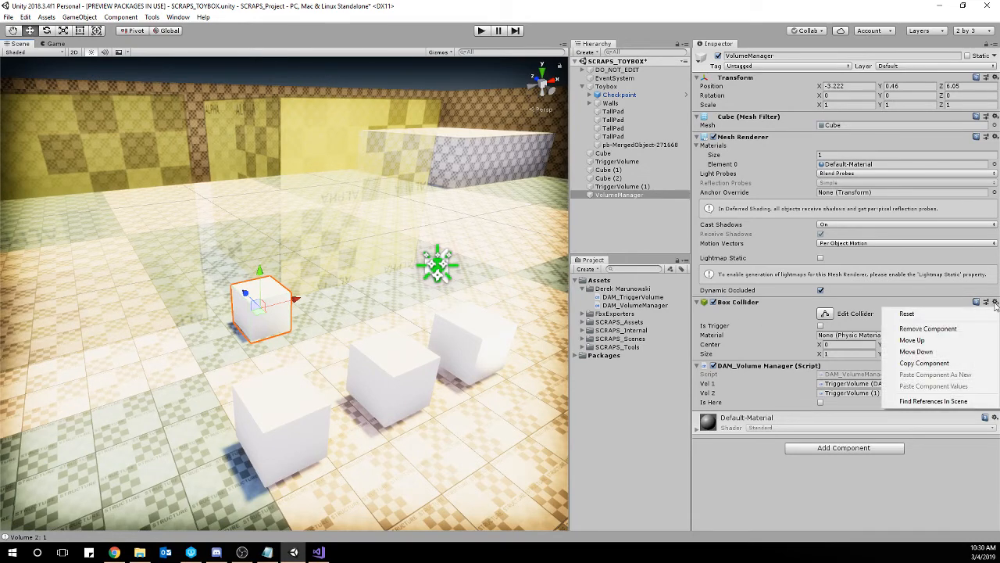
{"action": "left_click", "coordinate": [952, 364]}
{"action": "left_click", "coordinate": [994, 303]}
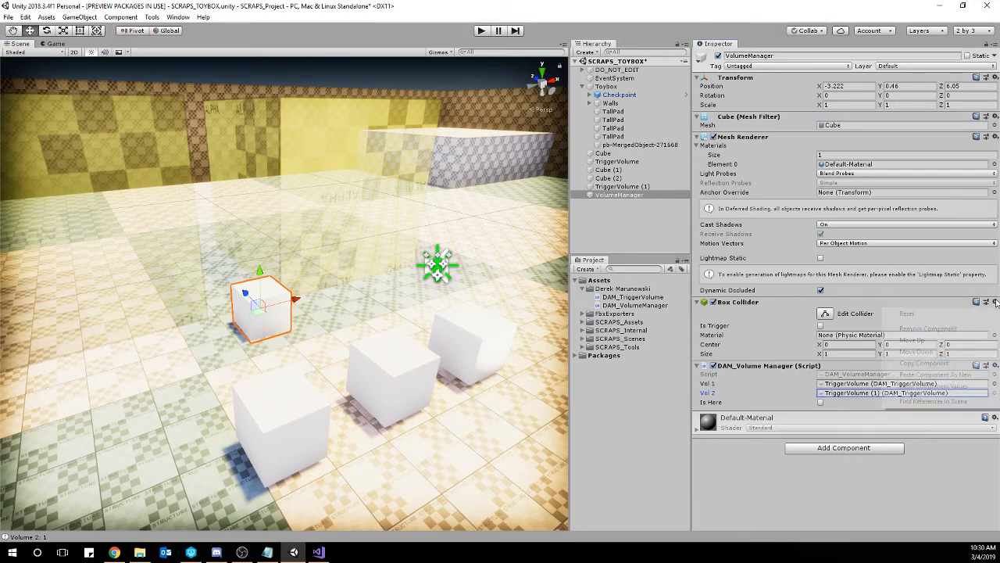
{"action": "left_click", "coordinate": [975, 377]}
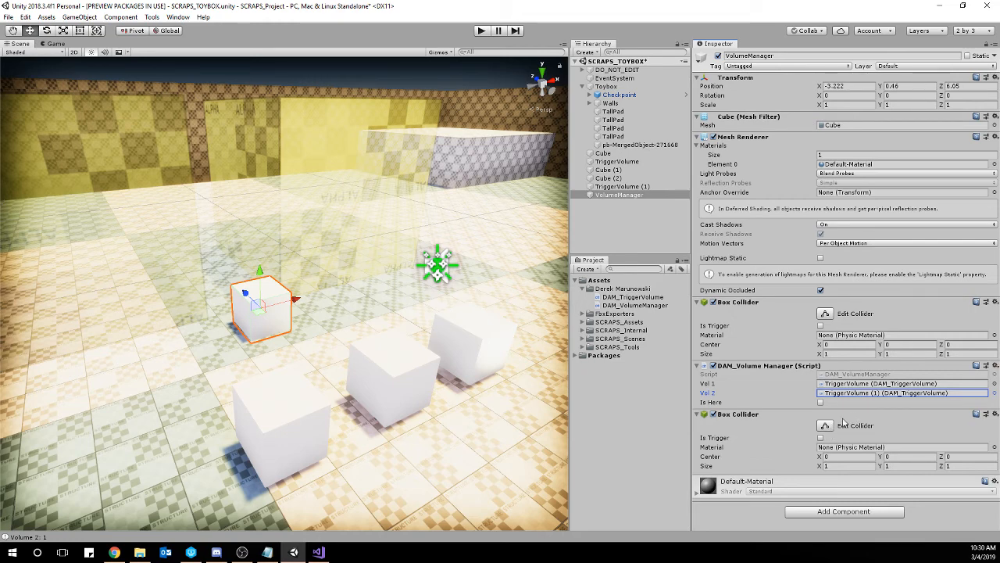
{"action": "left_click", "coordinate": [821, 439]}
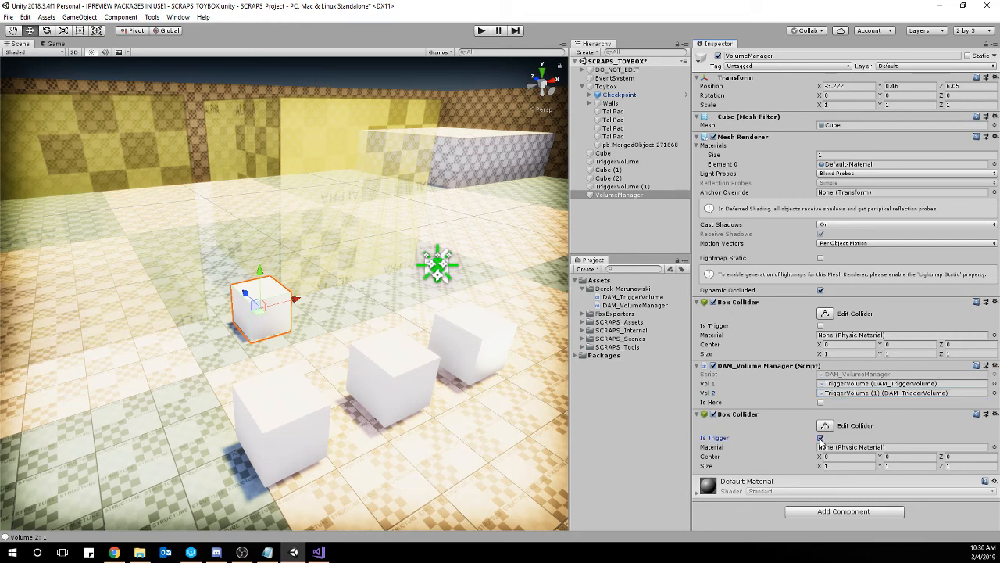
Set the trigger Box Collider's size to 3 in X, Y and Z.
{"action": "left_click", "coordinate": [849, 465]}
{"action": "type", "text": "3"}
{"action": "left_click", "coordinate": [887, 467]}
{"action": "type", "text": "3"}
{"action": "left_click", "coordinate": [967, 467]}
Examine the extent of the enlarged trigger collider around the VolumeManager cube from several angles.
{"action": "right_click_drag", "start_coordinate": [386, 400], "coordinate": [478, 222]}
{"action": "key", "text": "w"}
{"action": "key", "text": "w"}
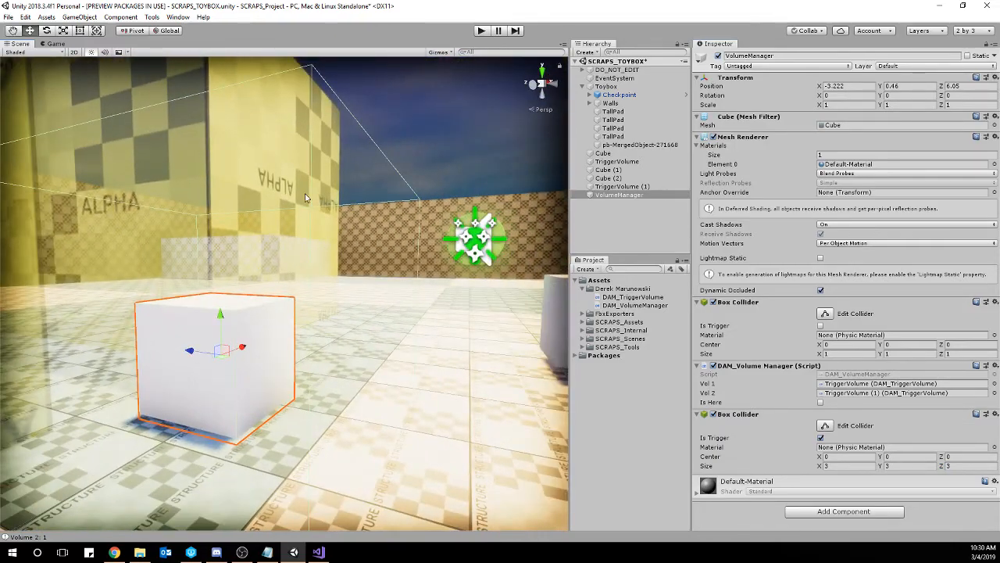
{"action": "right_click_drag", "start_coordinate": [305, 197], "coordinate": [411, 326]}
{"action": "key", "text": "s"}
{"action": "key", "text": "a"}
{"action": "key", "text": "w"}
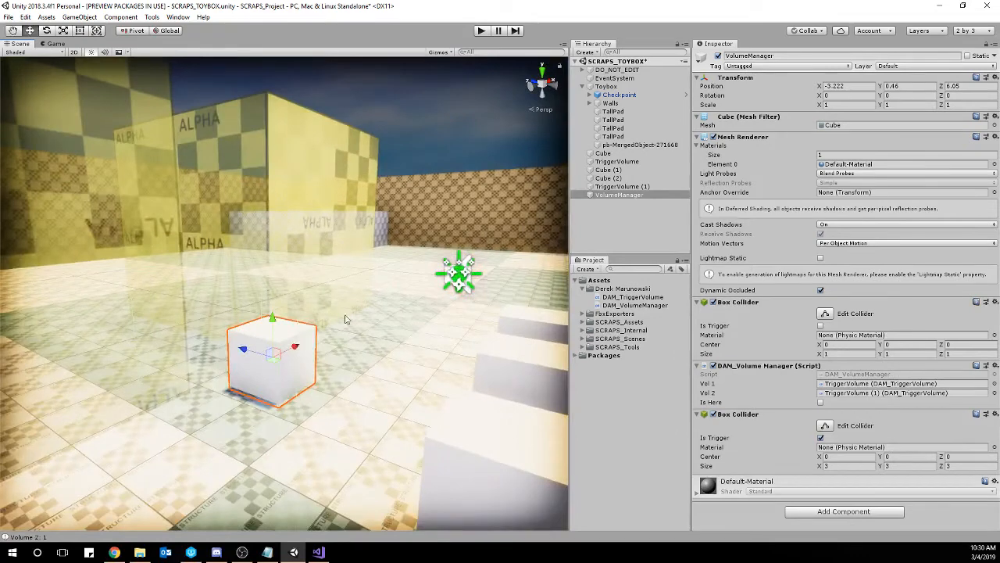
{"action": "right_click_drag", "start_coordinate": [269, 352], "coordinate": [361, 319]}
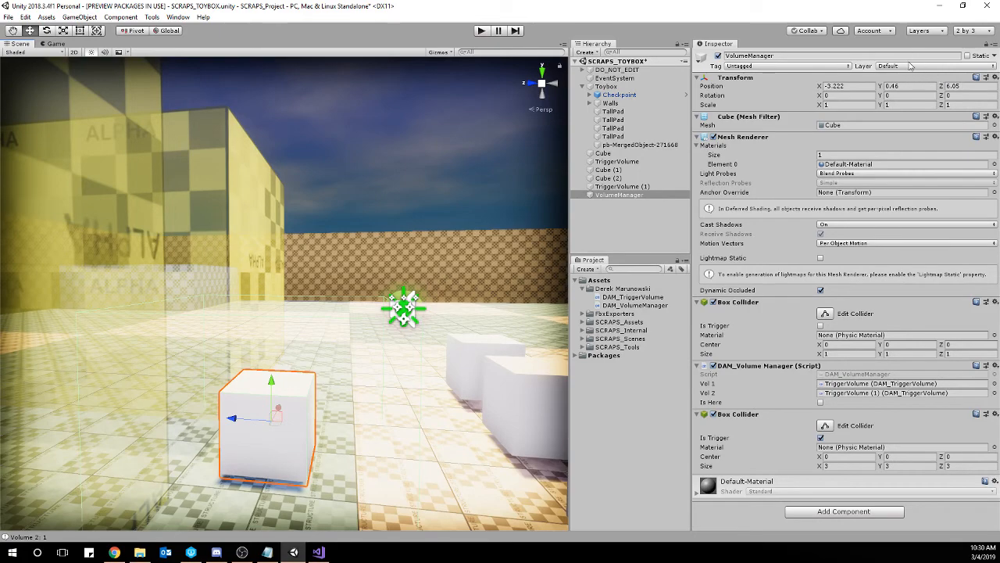
{"action": "key", "text": "f"}
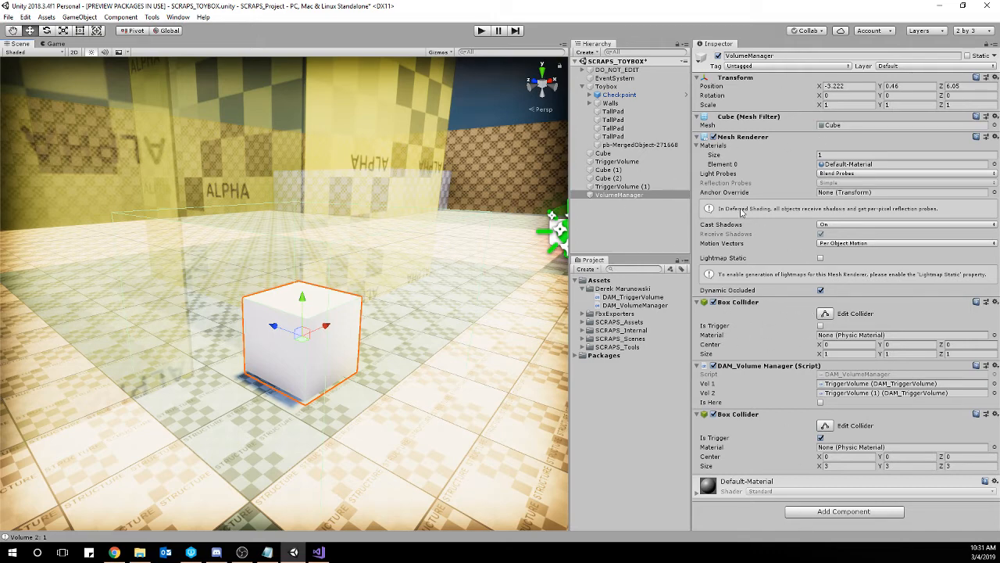
Create an empty child object under VolumeManager and name it Trigger.
{"action": "right_click", "coordinate": [638, 195]}
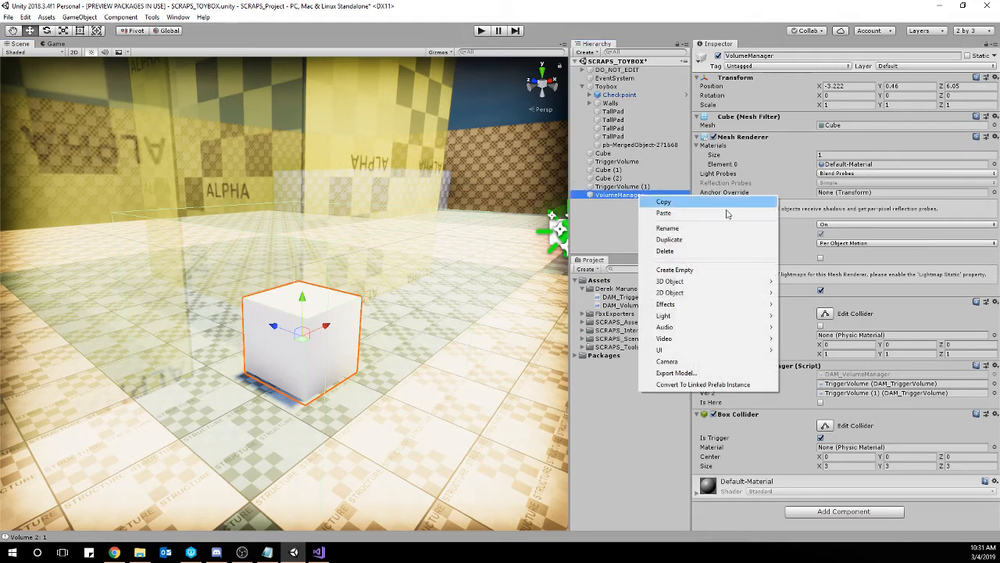
{"action": "left_click", "coordinate": [693, 269]}
{"action": "left_click", "coordinate": [820, 56]}
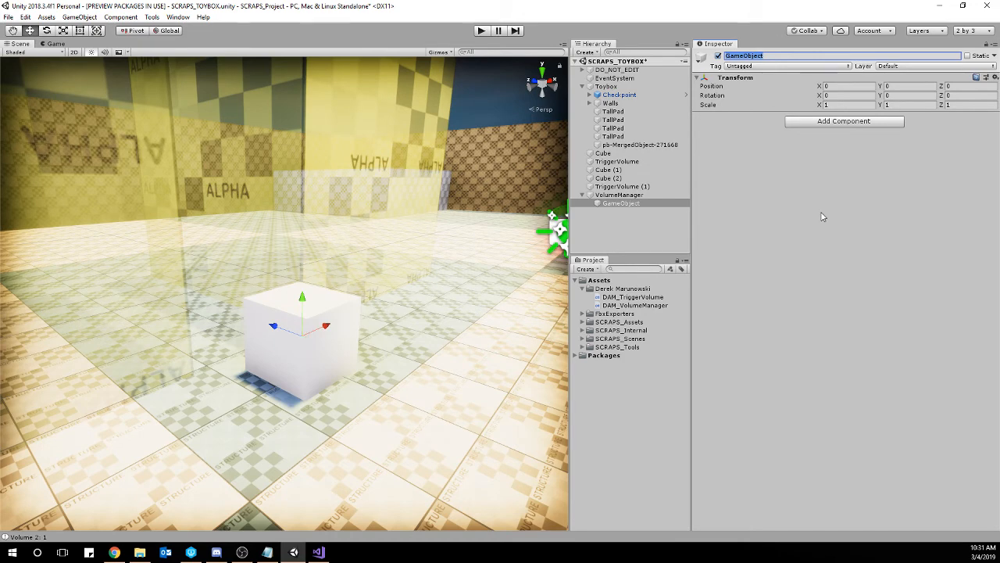
{"action": "type", "text": "Trigger"}
{"action": "key", "text": "Return"}
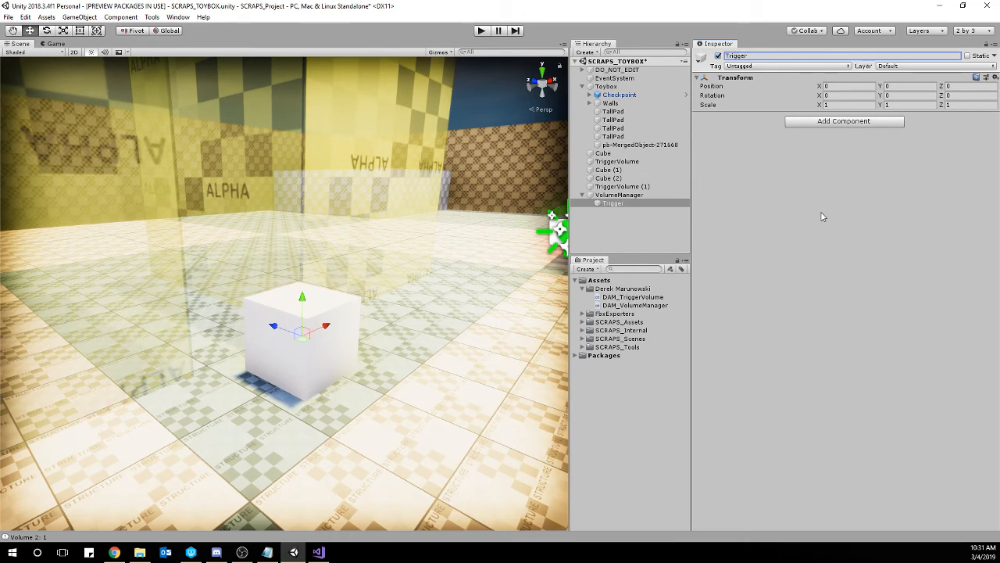
Copy the DAM_Volume Manager script component from VolumeManager and paste it as a new component on the Trigger child.
{"action": "left_click", "coordinate": [634, 195]}
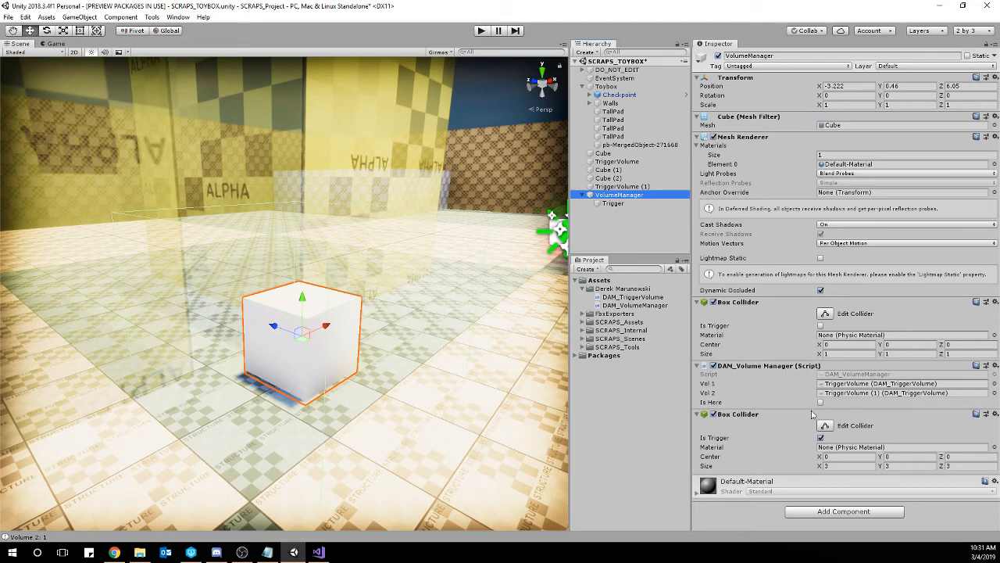
{"action": "left_click", "coordinate": [995, 366]}
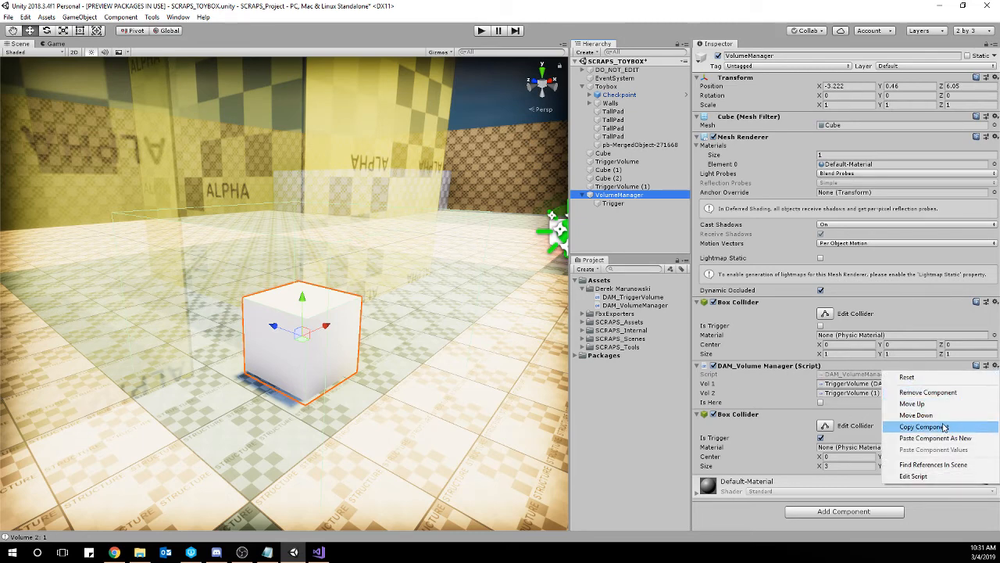
{"action": "left_click", "coordinate": [914, 427]}
{"action": "left_click", "coordinate": [613, 203]}
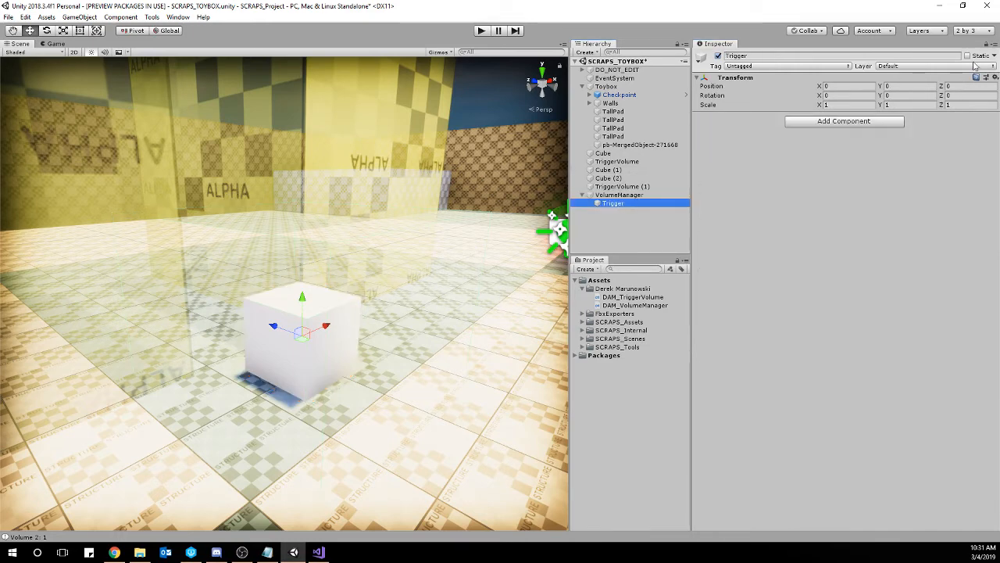
{"action": "left_click", "coordinate": [995, 78]}
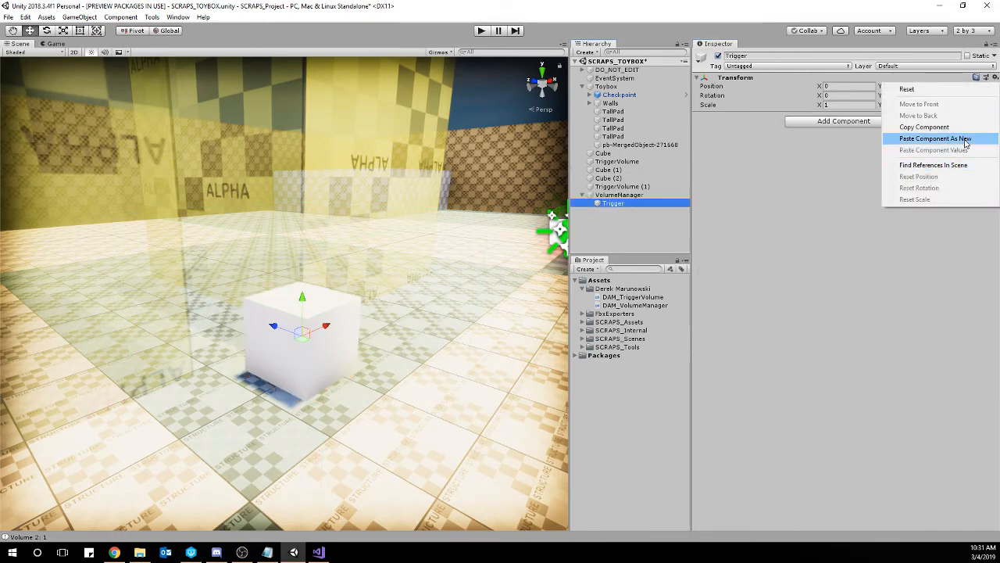
{"action": "left_click", "coordinate": [966, 138]}
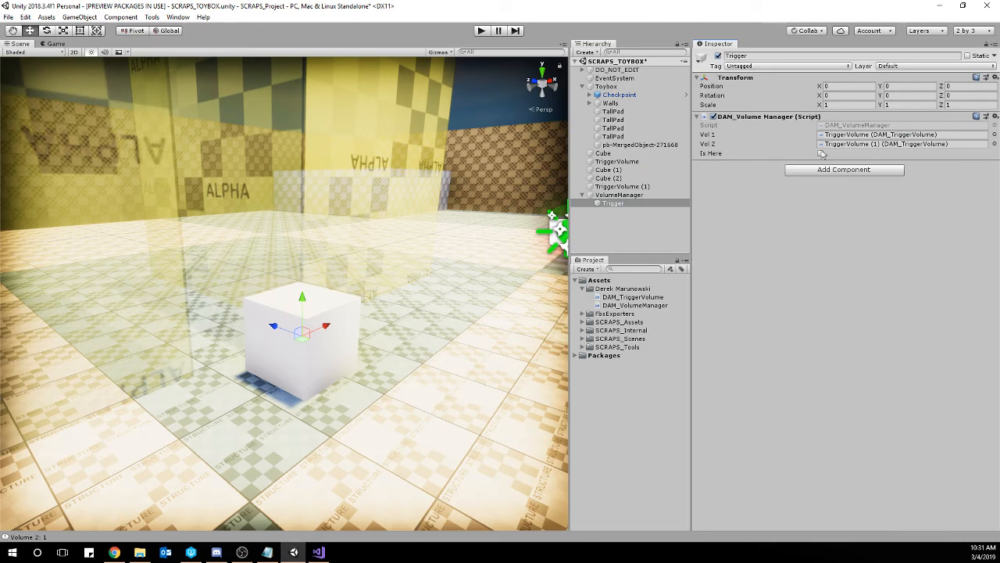
Copy the size-3 trigger Box Collider from VolumeManager and paste it as a new component on the Trigger child.
{"action": "left_click", "coordinate": [637, 196]}
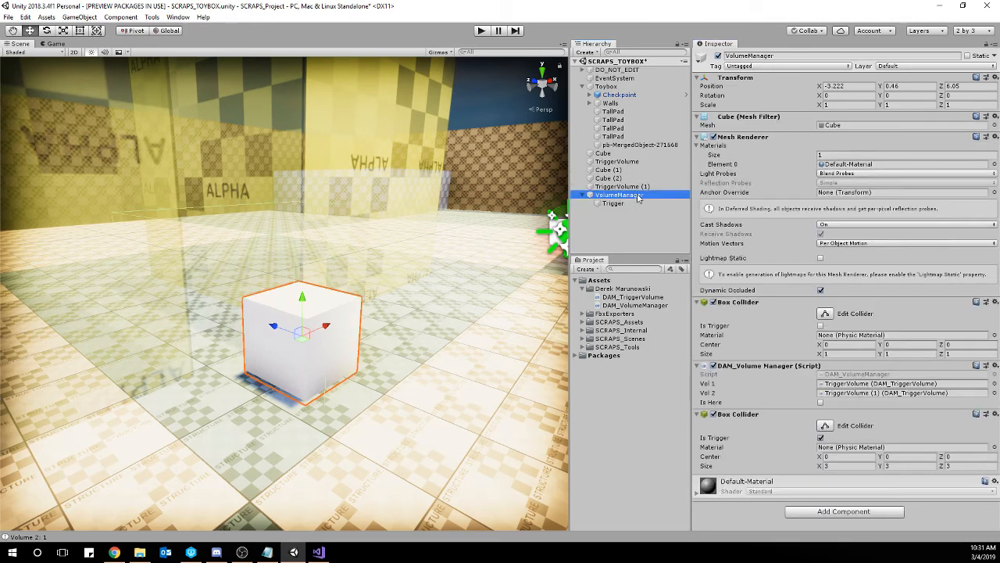
{"action": "left_click", "coordinate": [994, 416]}
{"action": "left_click", "coordinate": [924, 372]}
{"action": "left_click", "coordinate": [612, 203]}
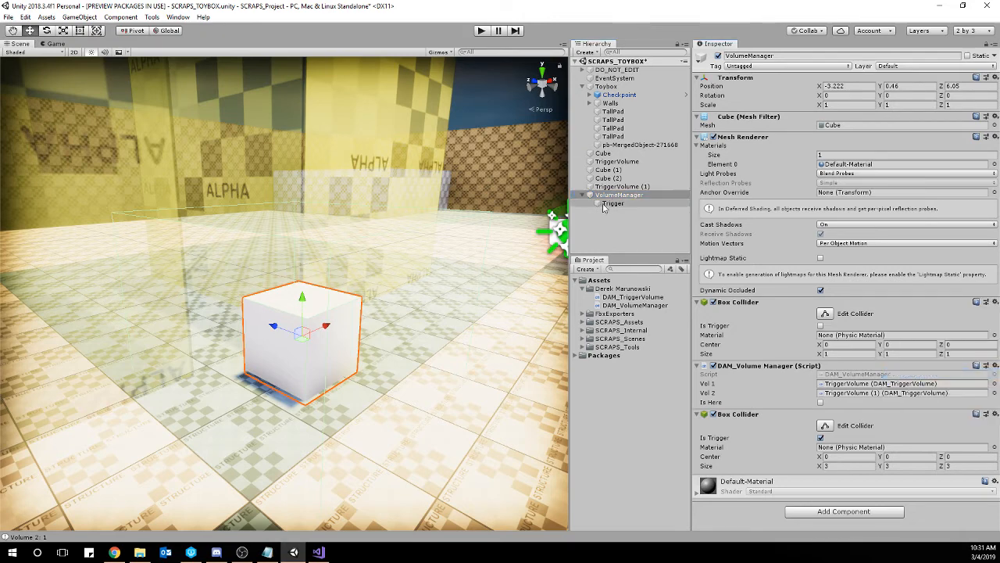
{"action": "left_click", "coordinate": [993, 117]}
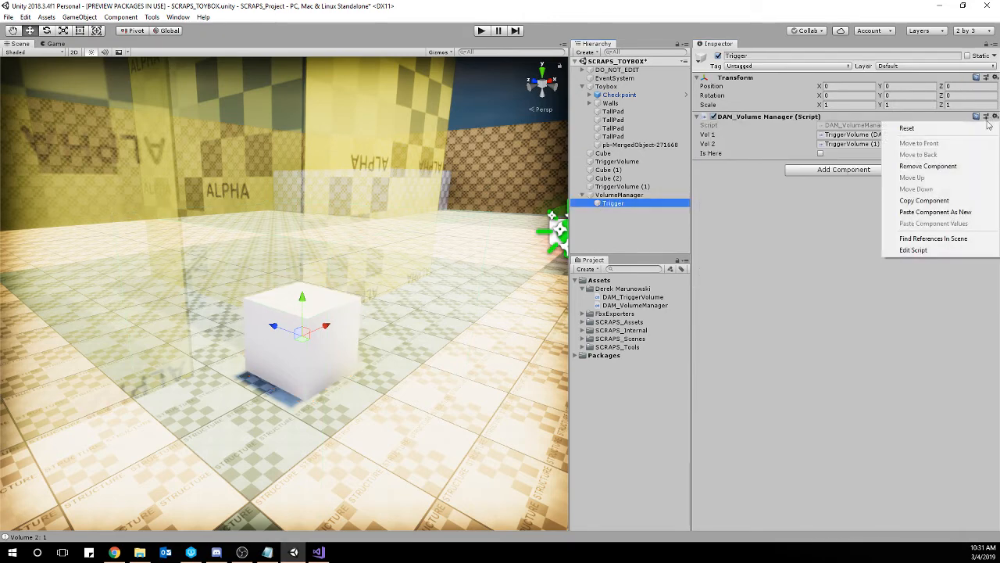
{"action": "left_click", "coordinate": [922, 207]}
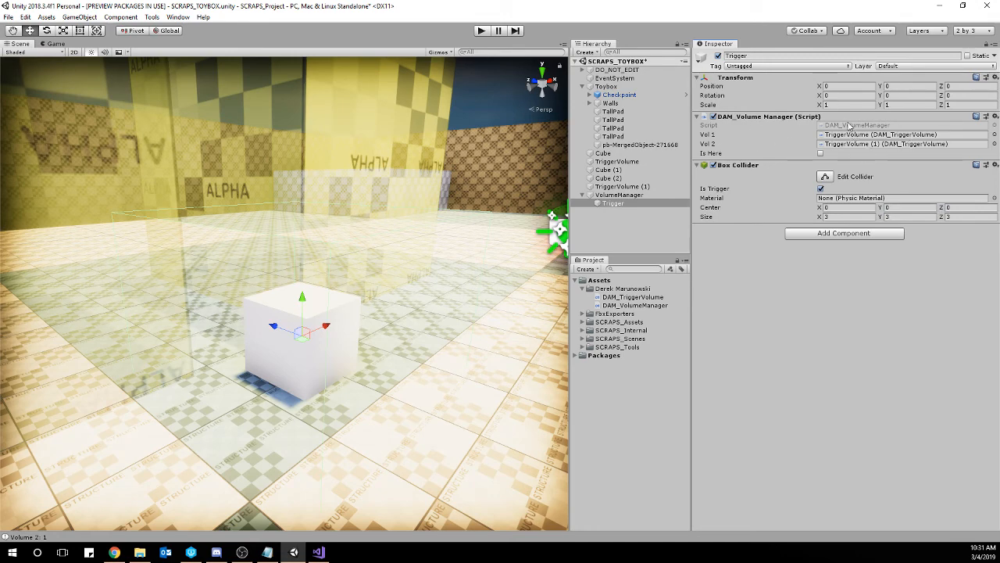
Remove the trigger Box Collider and the DAM_Volume Manager script from the VolumeManager object.
{"action": "left_click", "coordinate": [627, 196]}
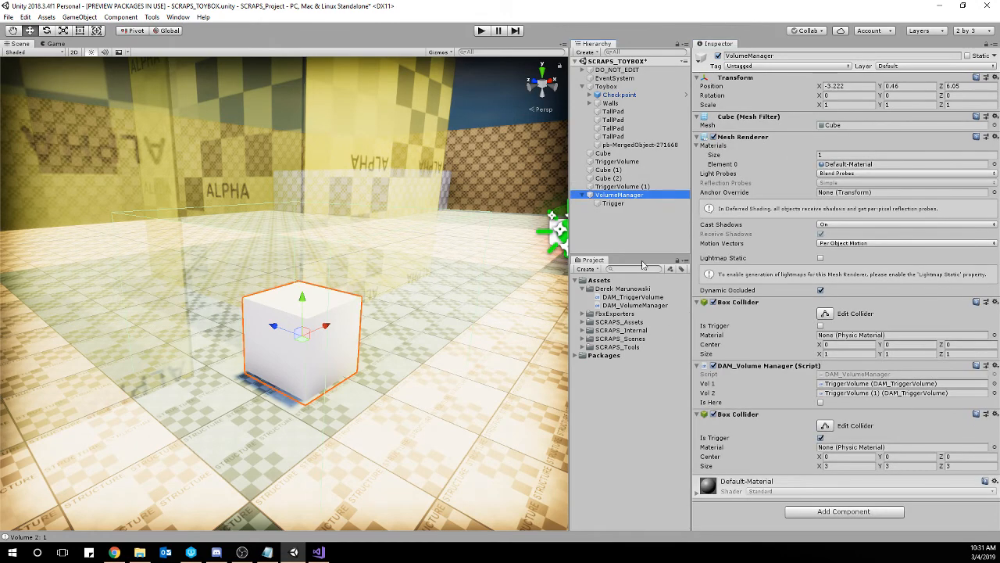
{"action": "right_click", "coordinate": [729, 415]}
{"action": "left_click", "coordinate": [764, 459]}
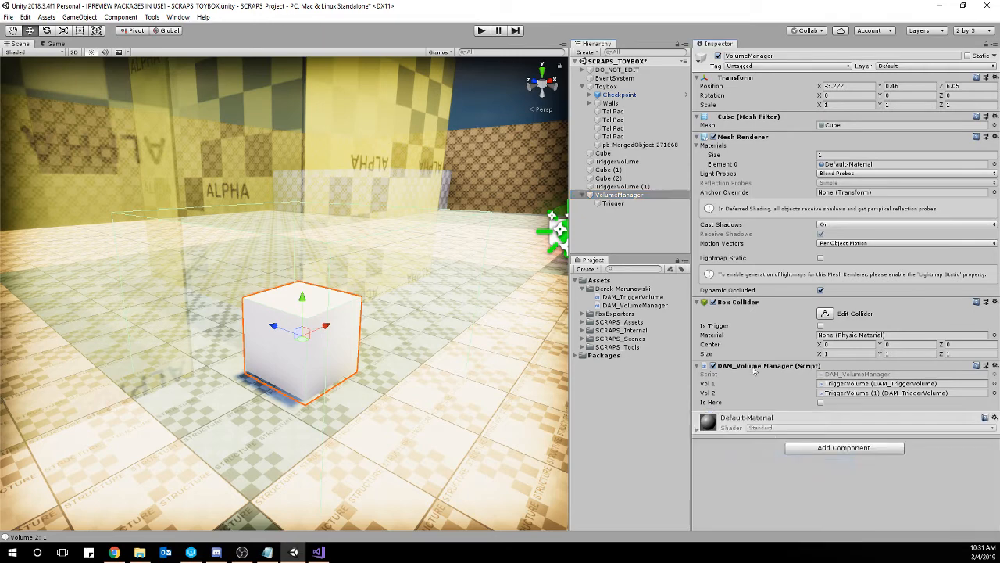
{"action": "right_click", "coordinate": [751, 368]}
{"action": "left_click", "coordinate": [791, 408]}
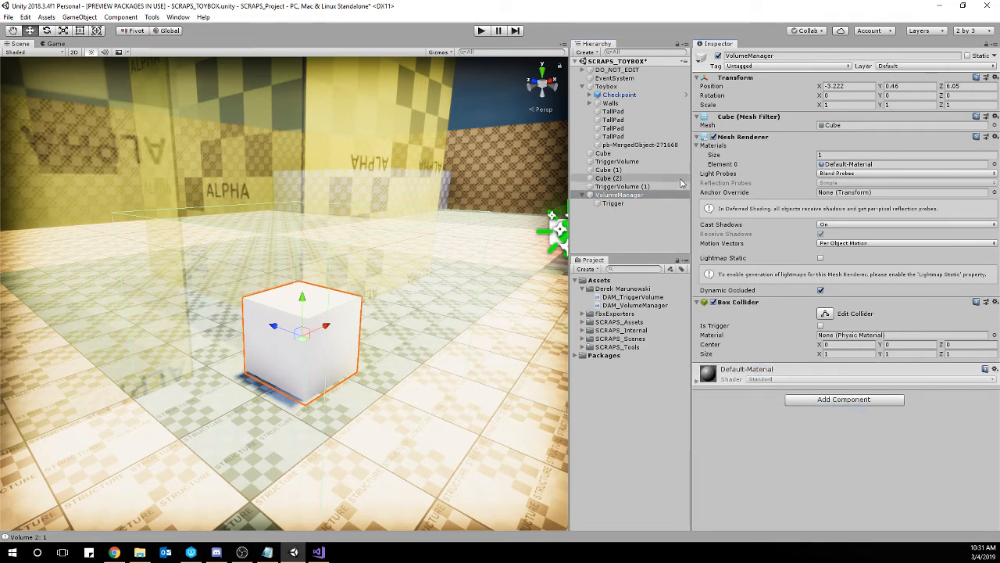
Assign the Trigger child object to the Ignore Raycast layer.
{"action": "left_click", "coordinate": [635, 204]}
{"action": "left_click", "coordinate": [896, 68]}
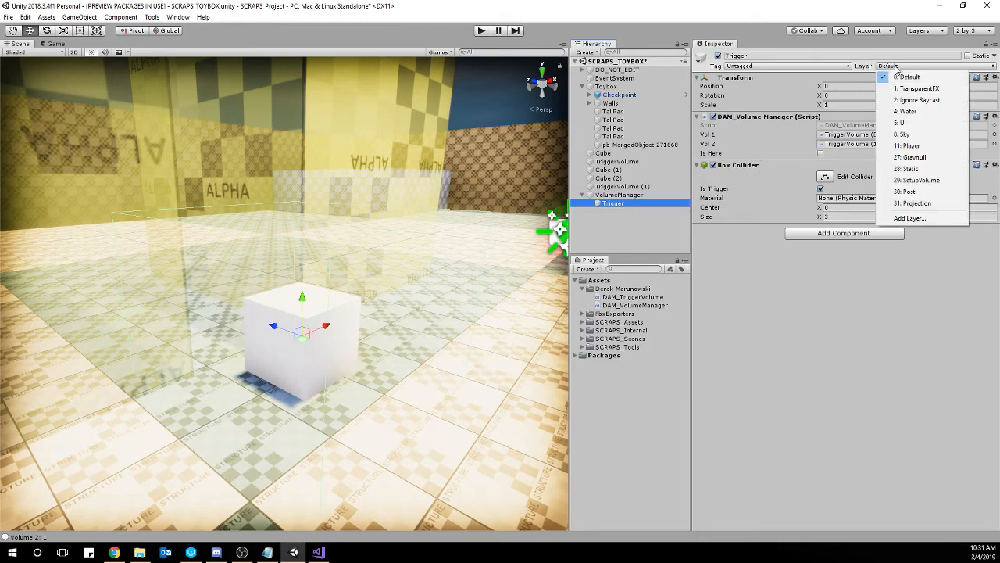
{"action": "left_click", "coordinate": [929, 100]}
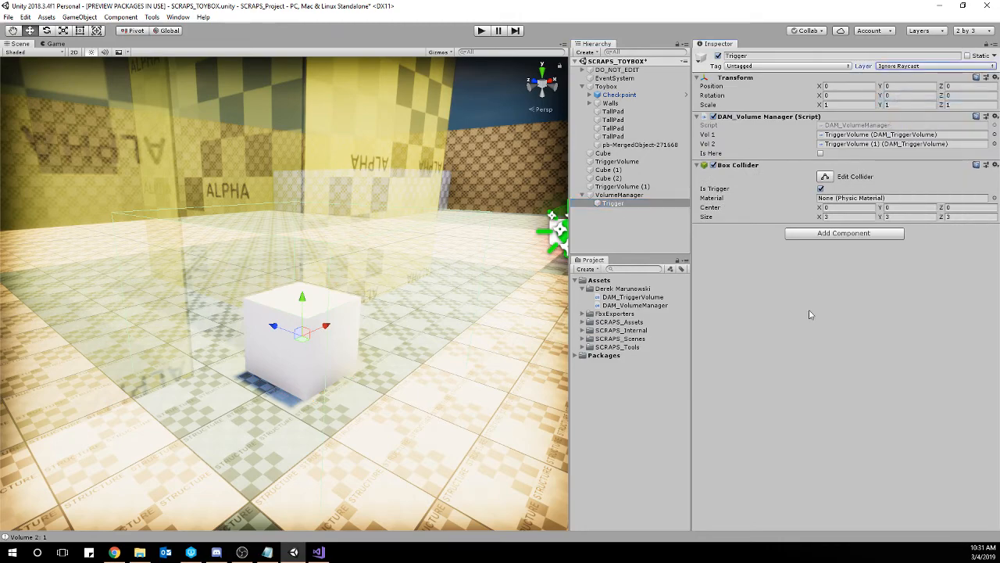
Run the game and walk the character up to the VolumeManager cube to test its proximity trigger.
{"action": "key", "text": "s"}
{"action": "mouse_move", "coordinate": [494, 245]}
{"action": "right_mouse_down"}
{"action": "mouse_move", "coordinate": [483, 243]}
{"action": "mouse_move", "coordinate": [496, 259]}
{"action": "mouse_move", "coordinate": [483, 252]}
{"action": "right_mouse_up"}
{"action": "key", "text": "d"}
{"action": "right_click_drag", "start_coordinate": [434, 363], "coordinate": [258, 381]}
{"action": "key", "text": "s"}
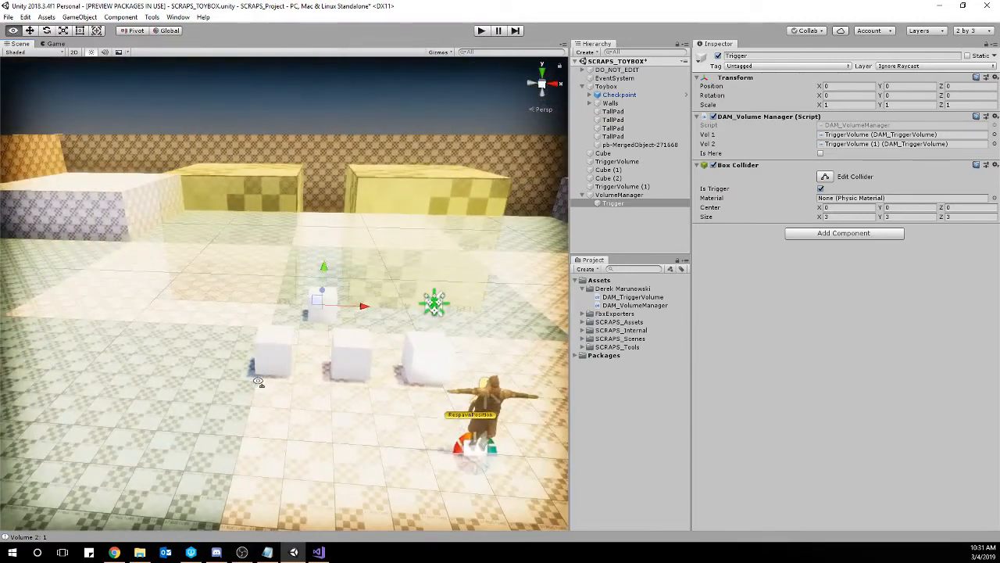
{"action": "left_click", "coordinate": [482, 31]}
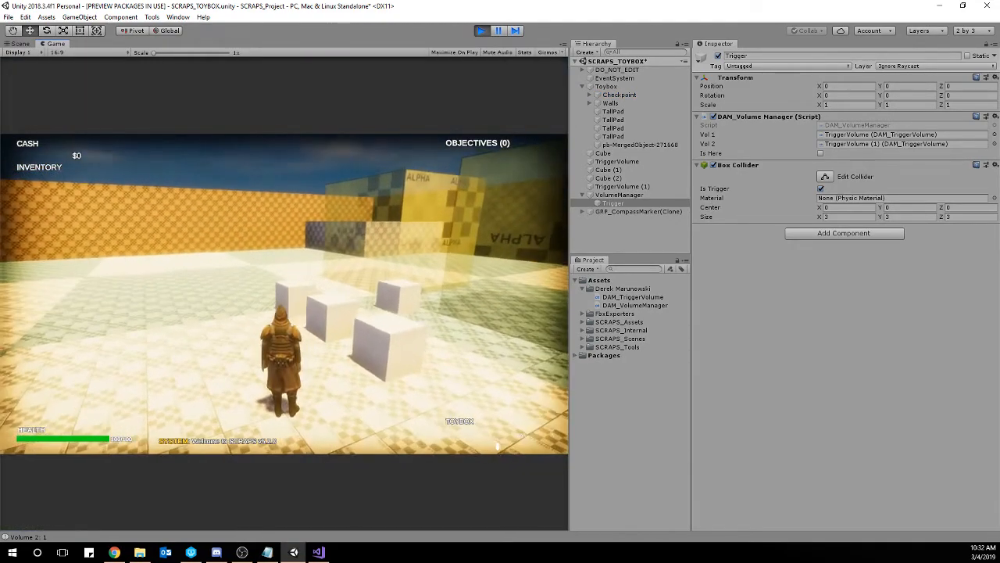
{"action": "key", "text": "w"}
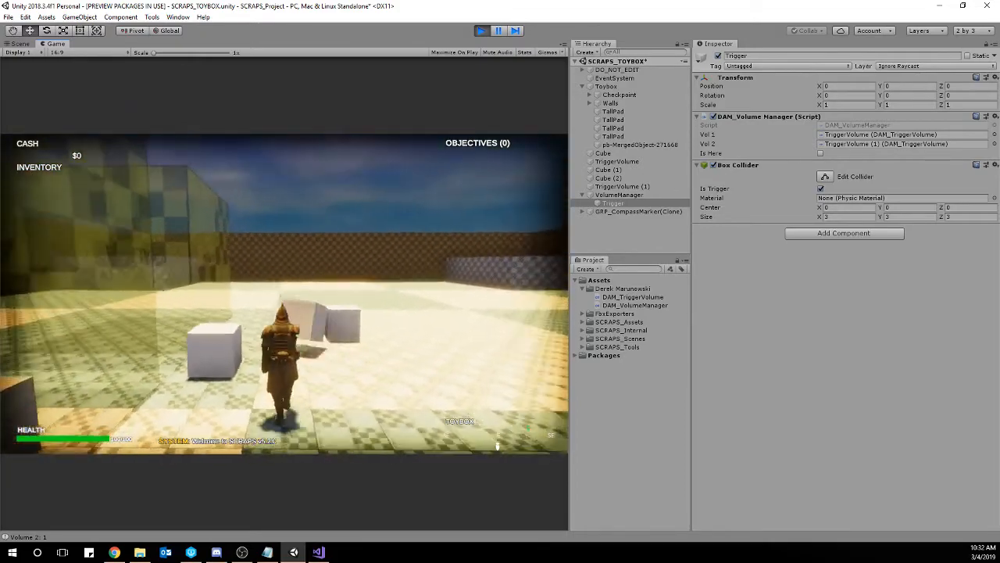
{"action": "key", "text": "w"}
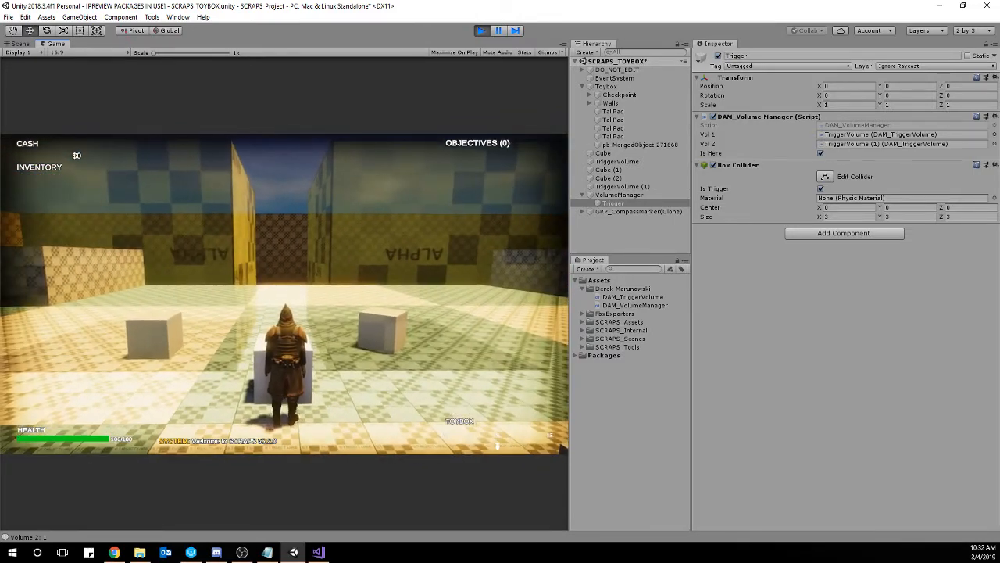
Open the Console, clear its logged messages, and enable Clear on Play.
{"action": "left_click", "coordinate": [182, 535]}
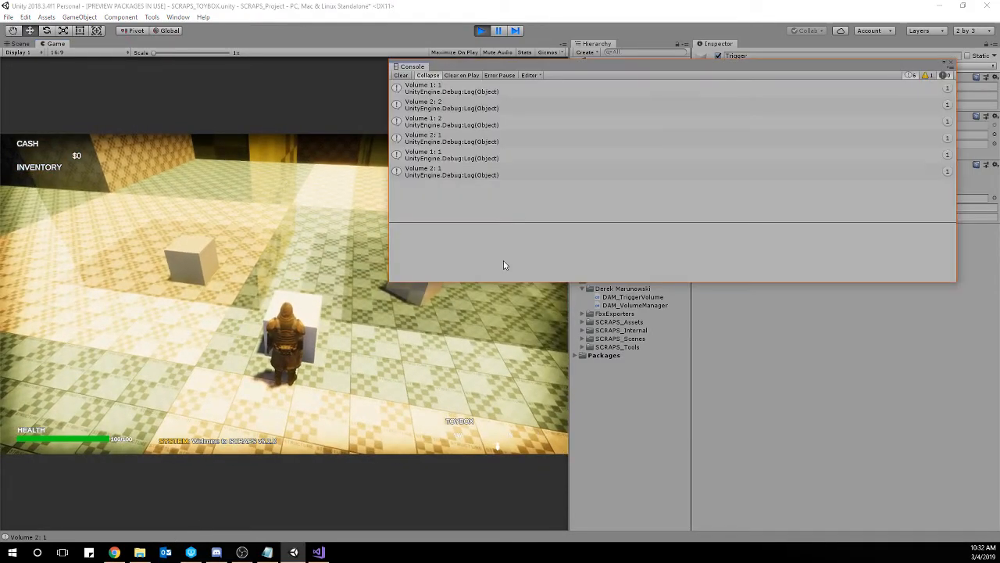
{"action": "left_click", "coordinate": [400, 75]}
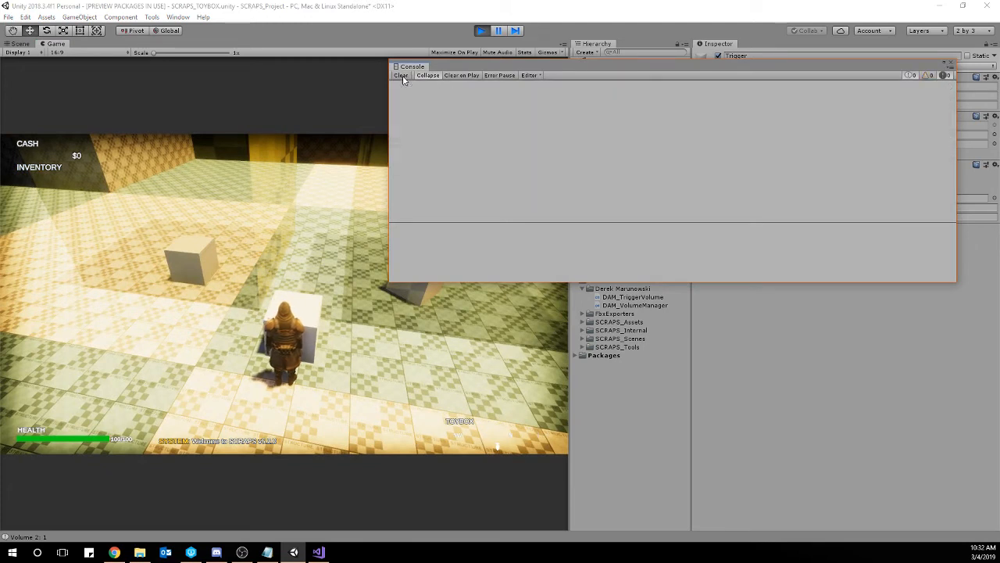
{"action": "left_click", "coordinate": [463, 75]}
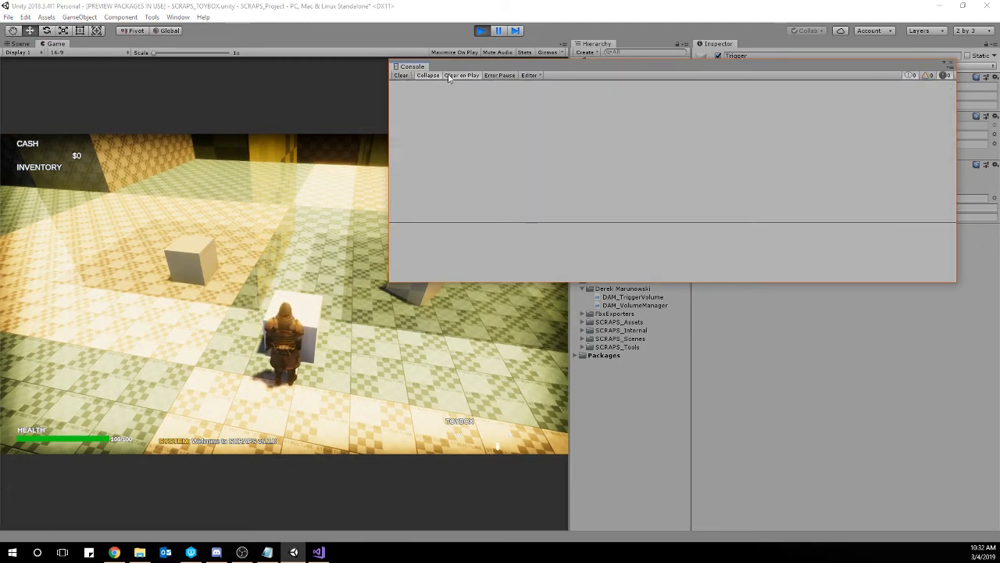
Log the volume counts in the running game beside the VolumeManager cube, walking the character around among the cubes.
{"action": "left_click", "coordinate": [412, 378]}
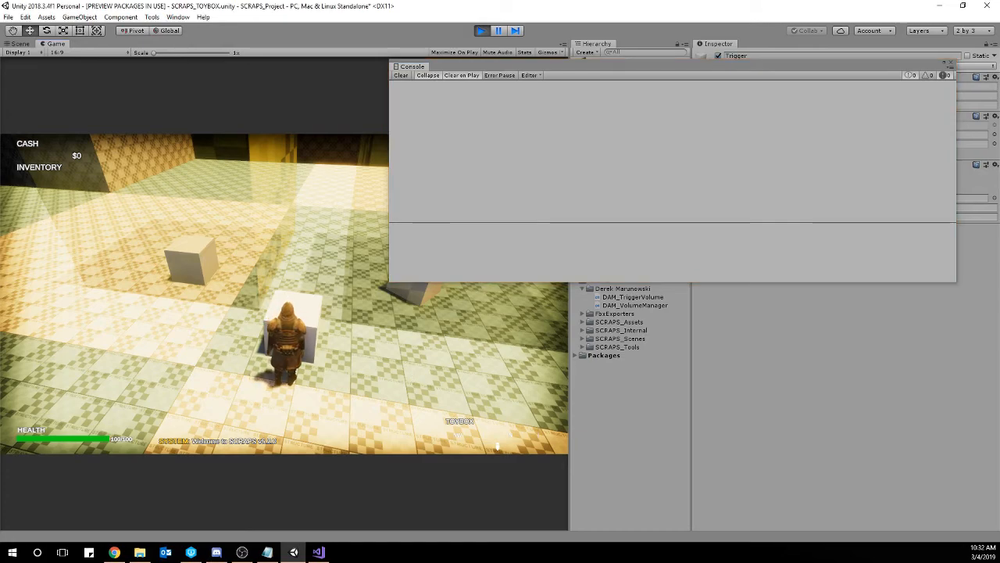
{"action": "key", "text": "w"}
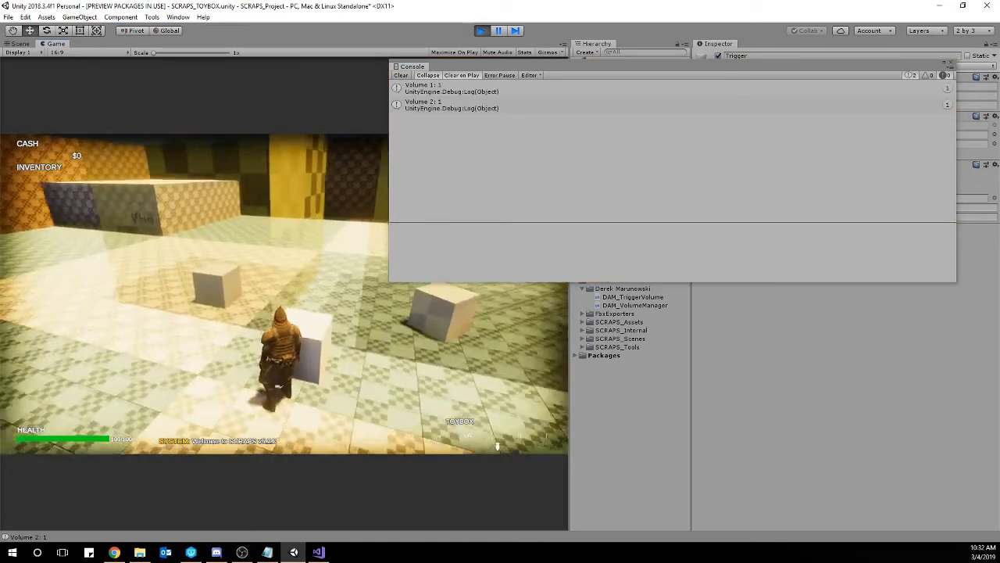
{"action": "key", "text": "w"}
{"action": "key", "text": "w"}
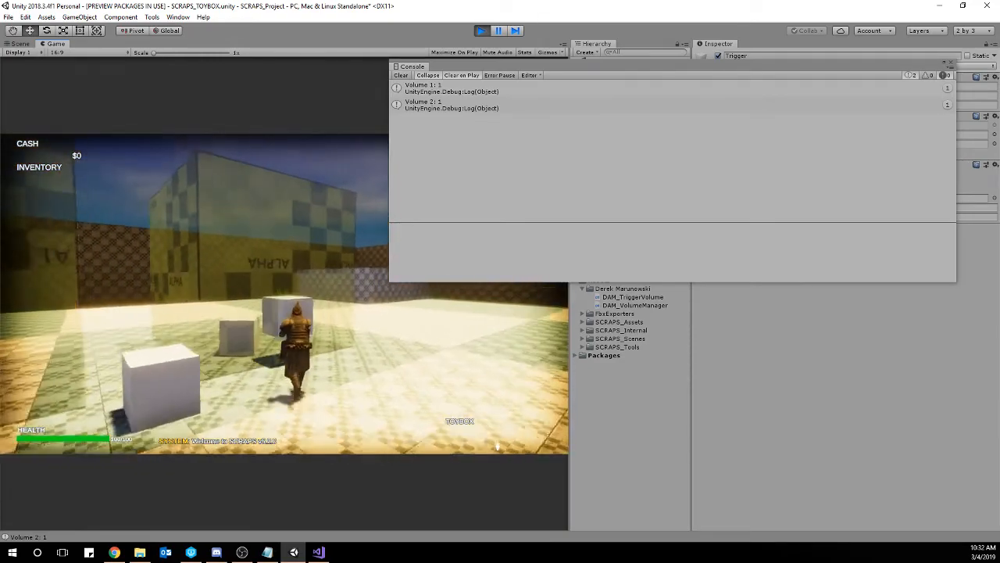
{"action": "key", "text": "w"}
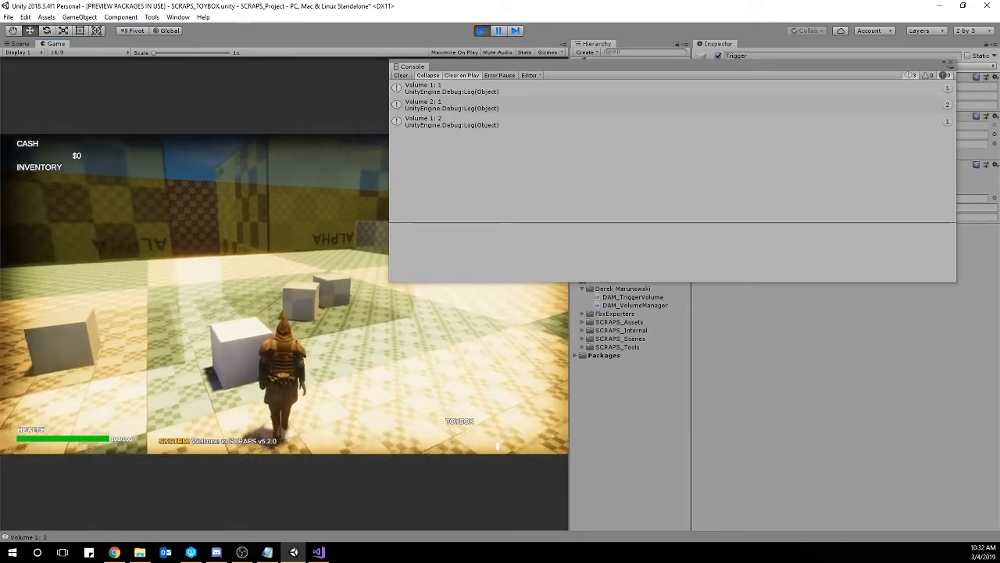
Turn off Collapse in the Console, clear its messages, and return control to the running game.
{"action": "key", "text": "Escape"}
{"action": "left_click", "coordinate": [427, 75]}
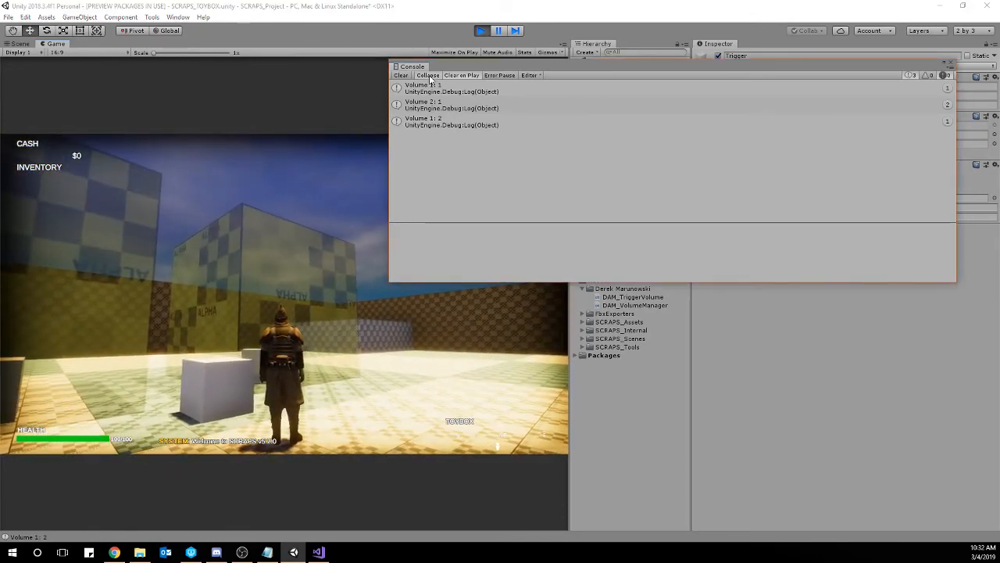
{"action": "left_click", "coordinate": [400, 75]}
{"action": "left_click", "coordinate": [496, 397]}
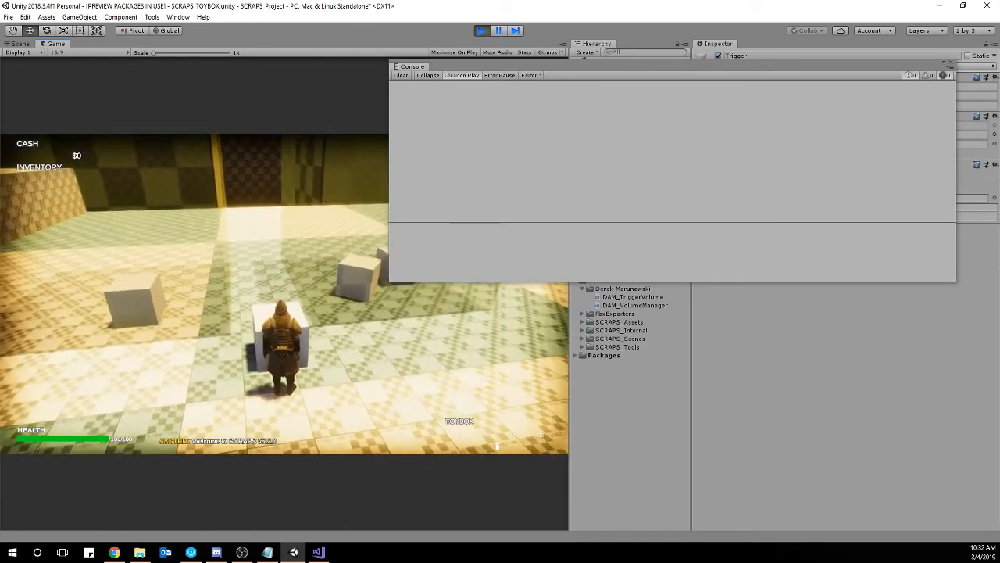
Test the count logging with the interact key beside the VolumeManager cube, from farther away, and beside the cube again.
{"action": "key", "text": "e"}
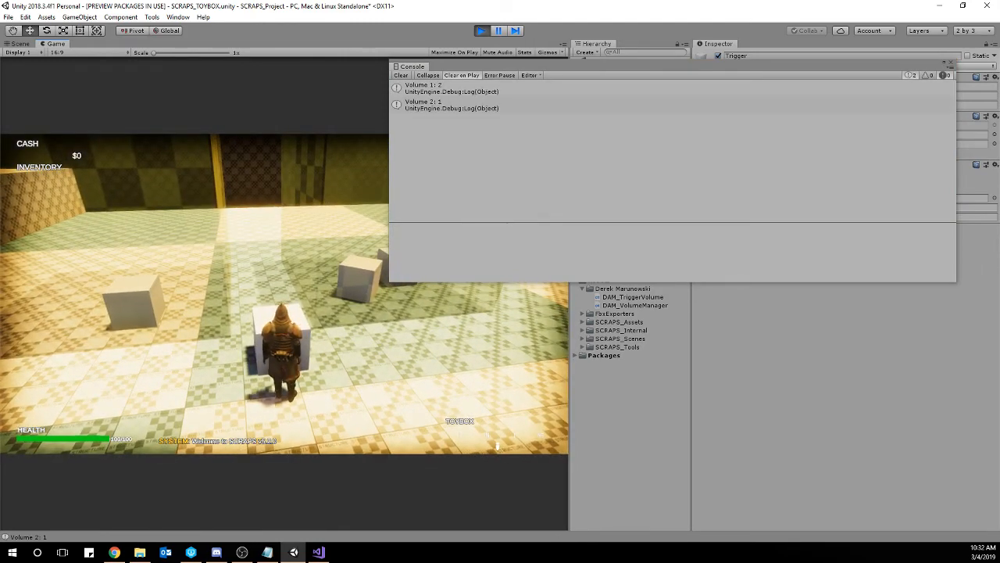
{"action": "key", "text": "s"}
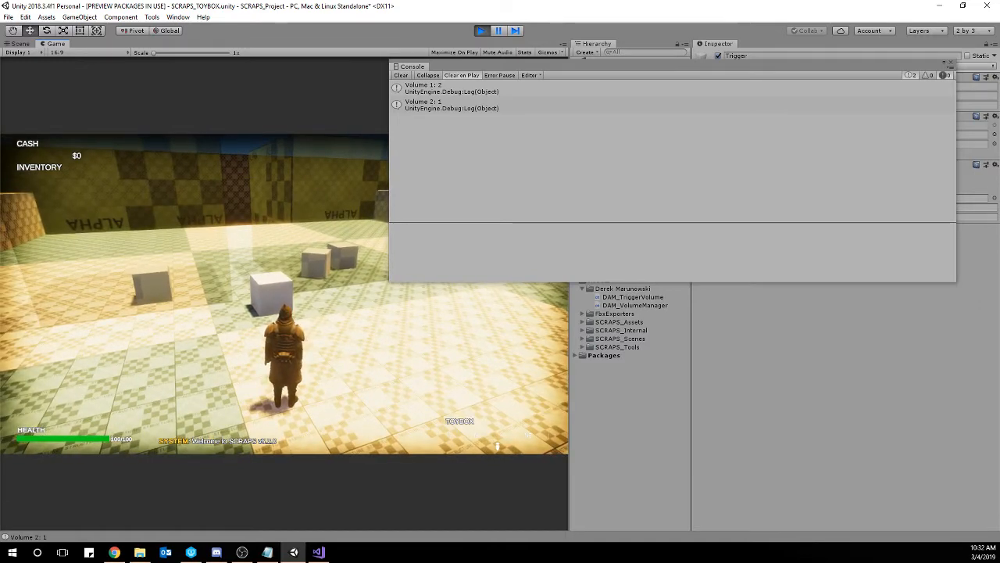
{"action": "key", "text": "s"}
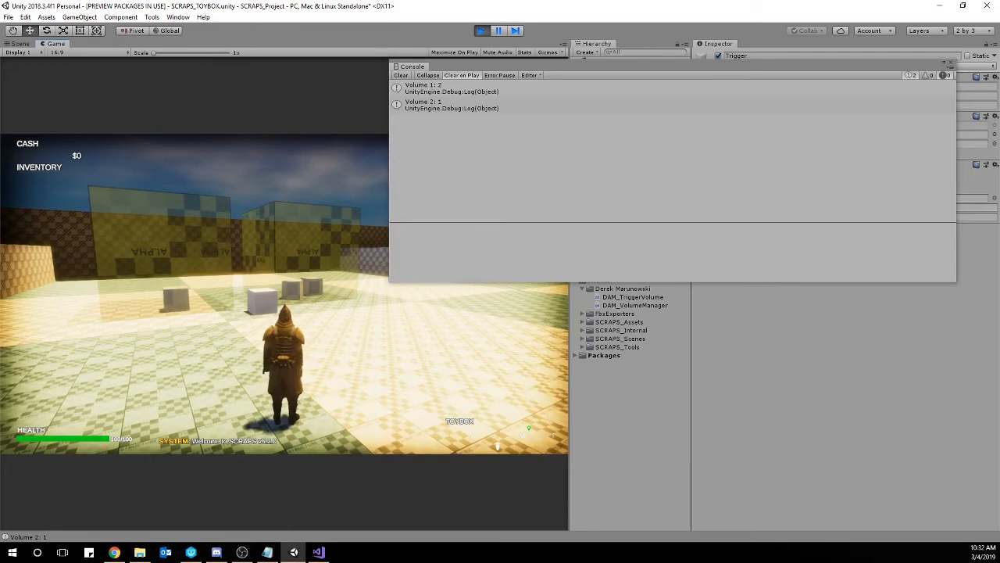
{"action": "key", "text": "w"}
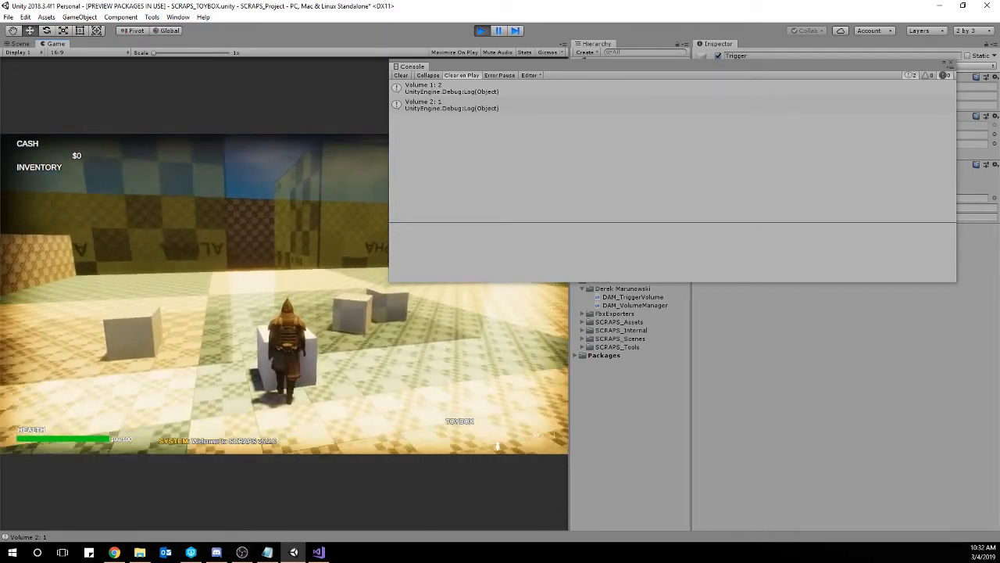
{"action": "key", "text": "w"}
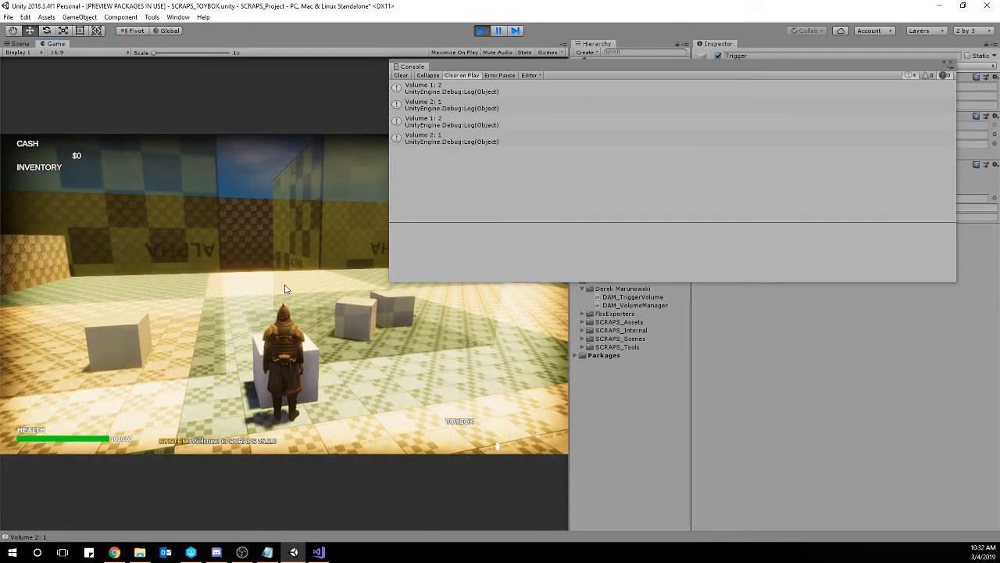
Stop the game, clear the Console messages, and close the Console window.
{"action": "left_click", "coordinate": [481, 31]}
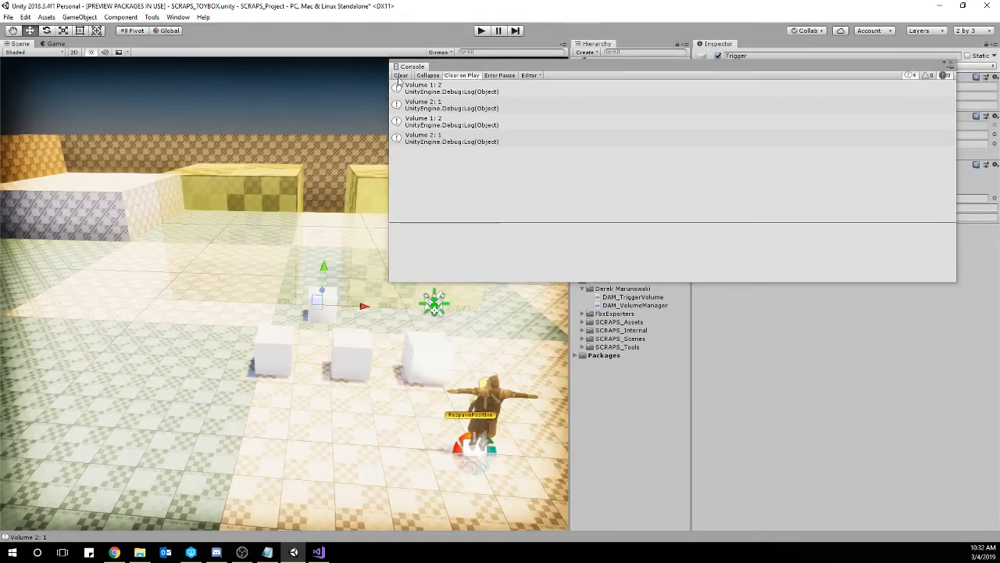
{"action": "left_click", "coordinate": [400, 75]}
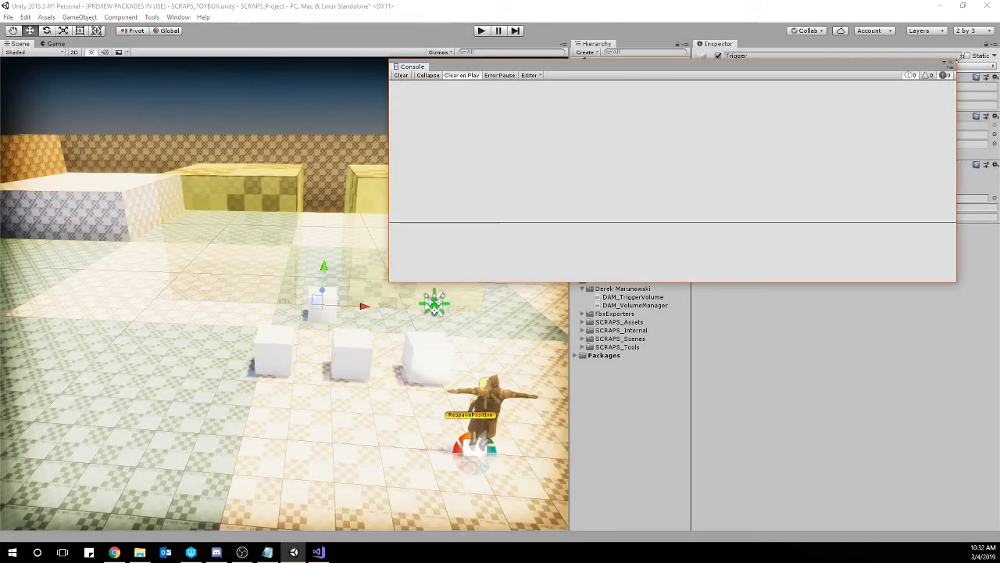
{"action": "left_click", "coordinate": [950, 63]}
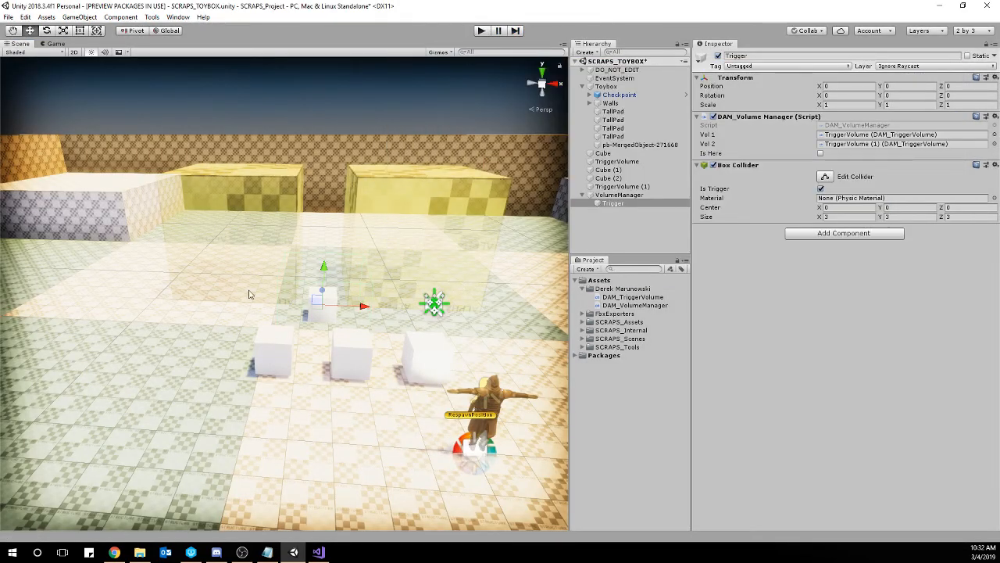
Add the SCRAPS_Interactive script from the SCRAPS_Tools Scripts folder to the Trigger object.
{"action": "right_click_drag", "start_coordinate": [250, 294], "coordinate": [307, 290]}
{"action": "key", "text": "w"}
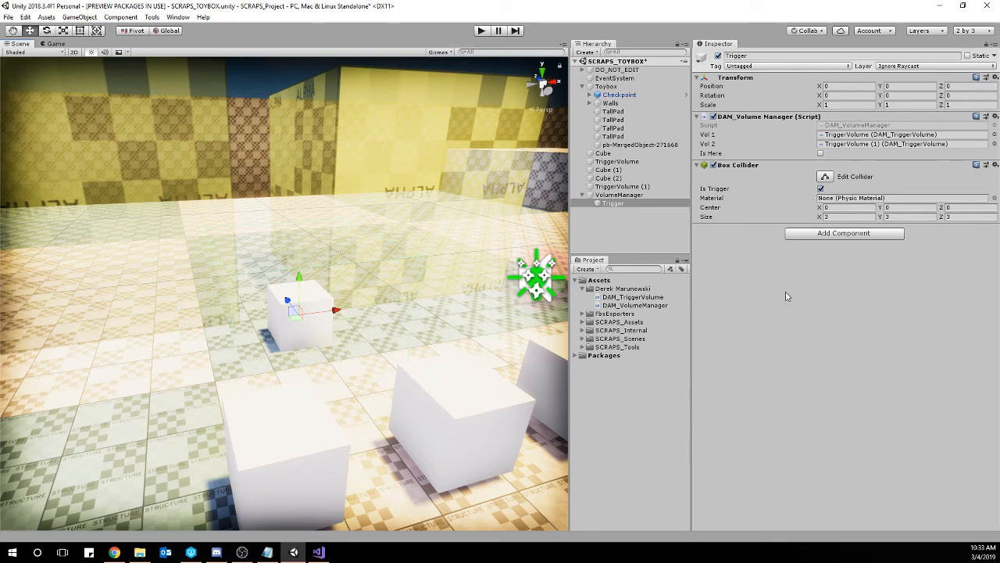
{"action": "left_click", "coordinate": [584, 347]}
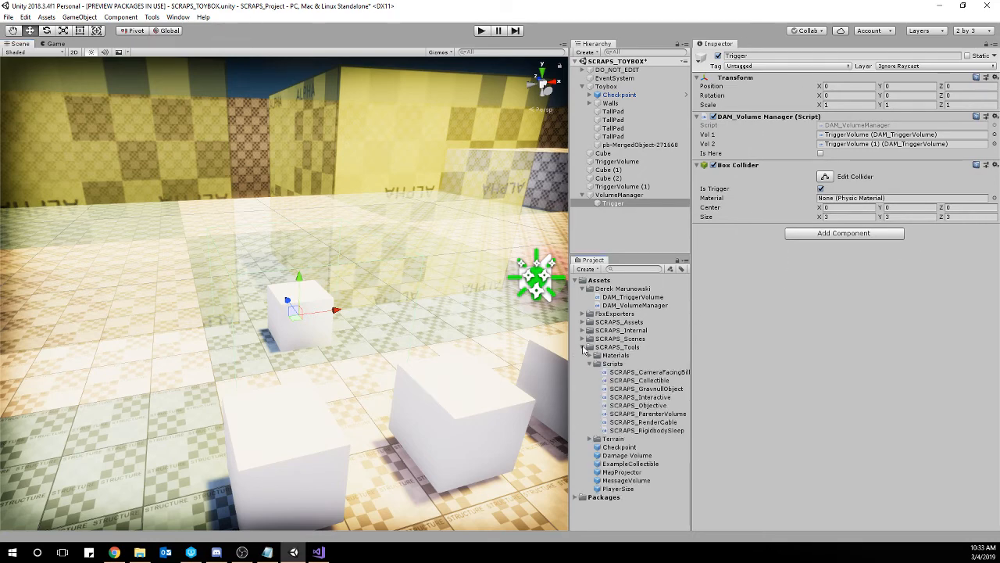
{"action": "left_click_drag", "start_coordinate": [656, 397], "coordinate": [847, 322]}
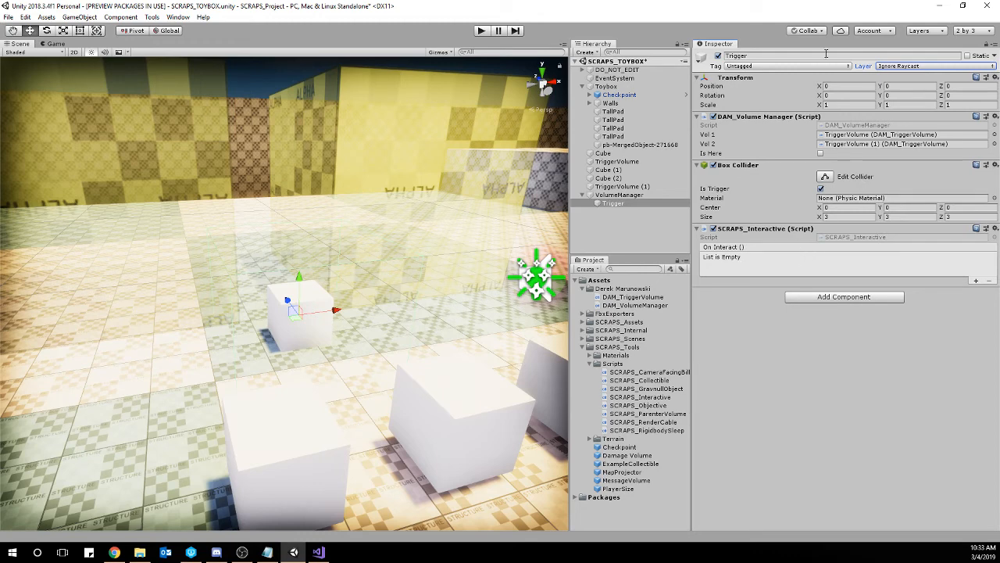
Open the DAM_VolumeManager script in Visual Studio and delete its entire Update method with the KeyCode.E check.
{"action": "left_click", "coordinate": [897, 126]}
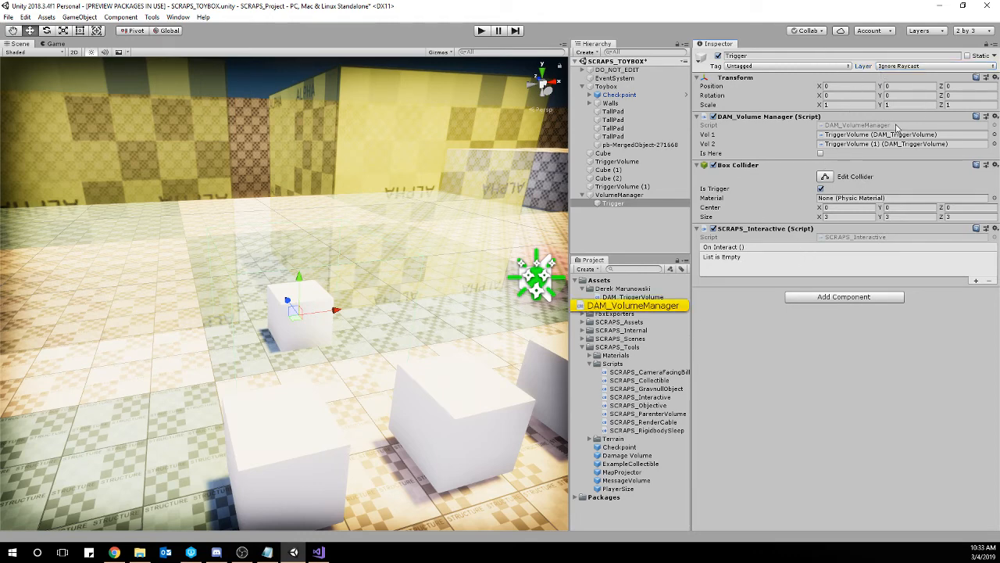
{"action": "double_click", "coordinate": [897, 126]}
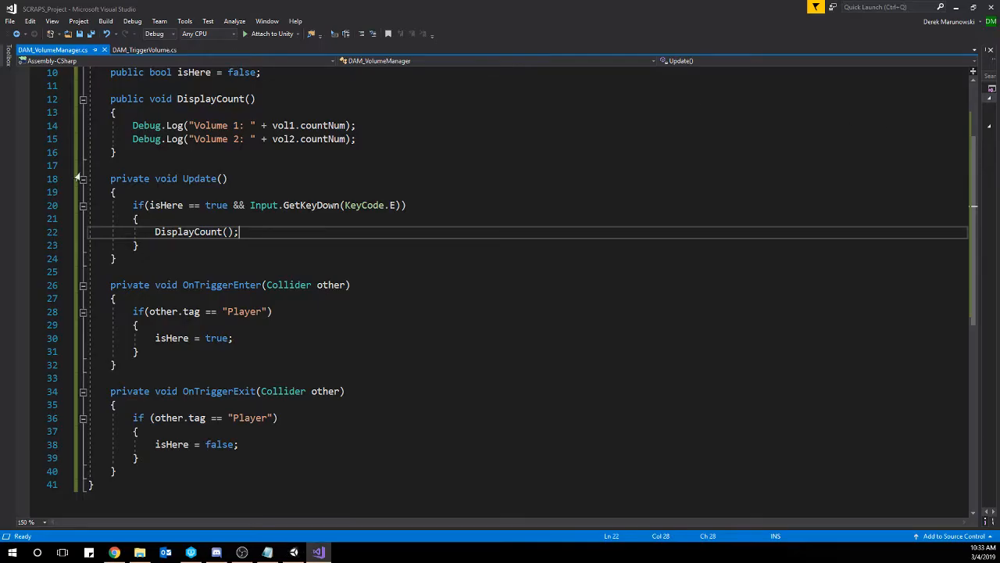
{"action": "left_click_drag", "start_coordinate": [144, 205], "coordinate": [437, 205]}
{"action": "left_click_drag", "start_coordinate": [151, 232], "coordinate": [242, 233]}
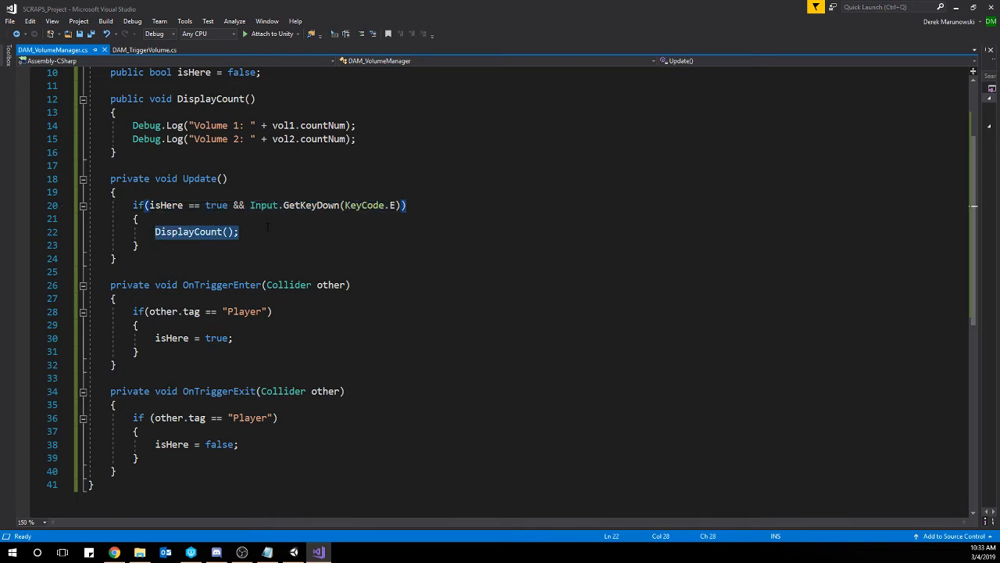
{"action": "scroll", "coordinate": [235, 228], "scroll_direction": "up", "scroll_amount": 2}
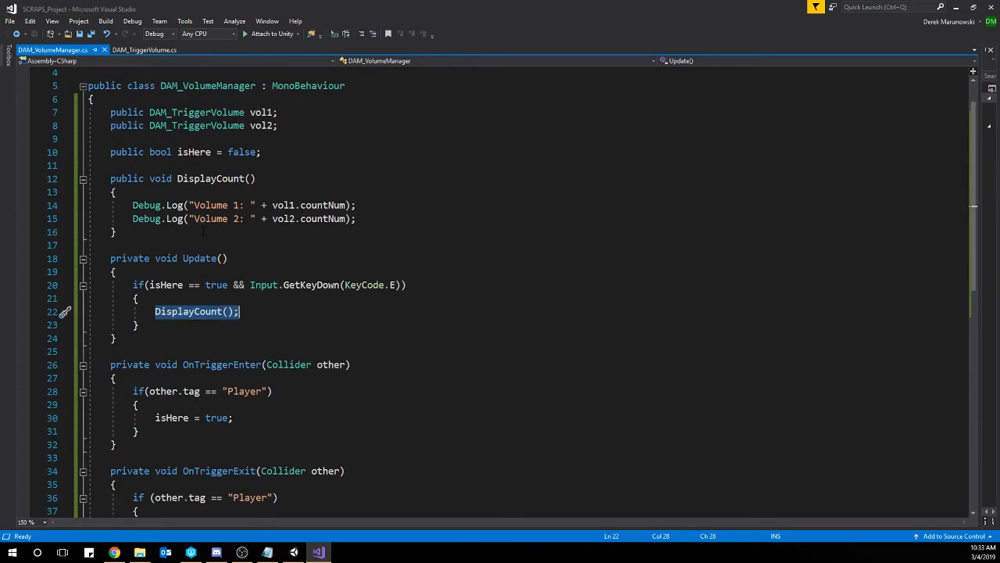
{"action": "left_click_drag", "start_coordinate": [119, 337], "coordinate": [118, 232]}
{"action": "key", "text": "Delete"}
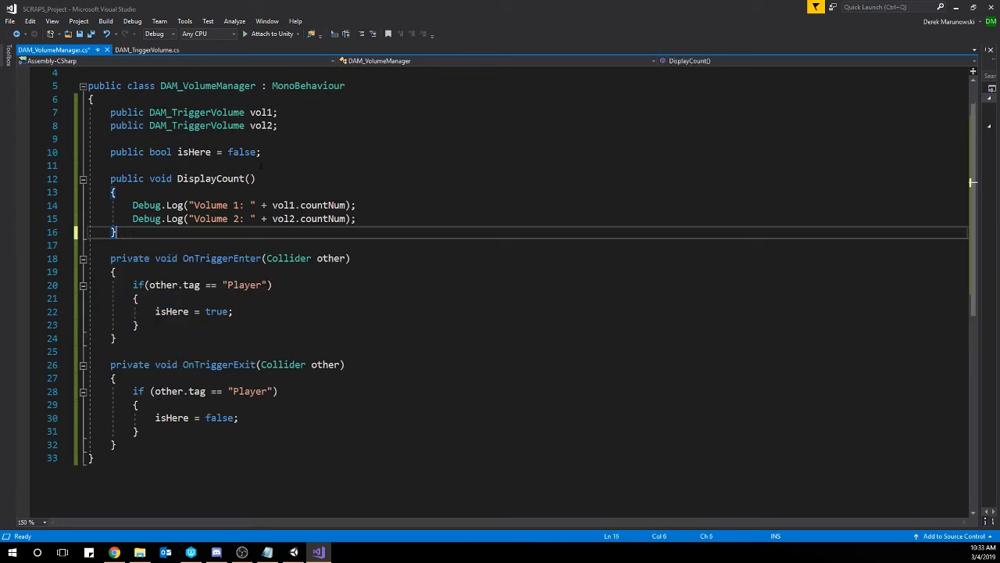
Delete the isHere variable and the OnTriggerEnter and OnTriggerExit methods, save the script, and return to Unity.
{"action": "left_click_drag", "start_coordinate": [261, 152], "coordinate": [278, 125]}
{"action": "key", "text": "Delete"}
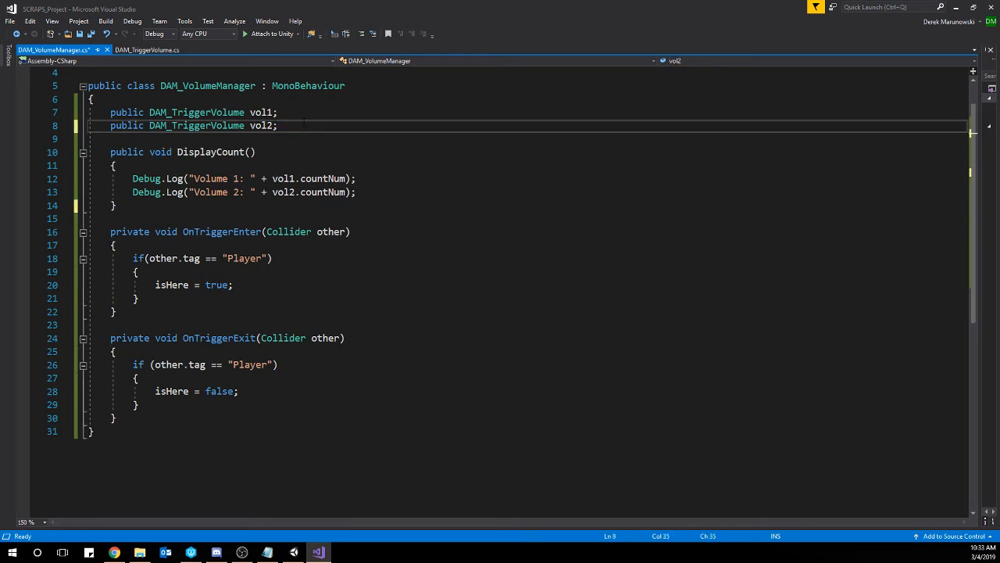
{"action": "left_click_drag", "start_coordinate": [117, 418], "coordinate": [117, 205]}
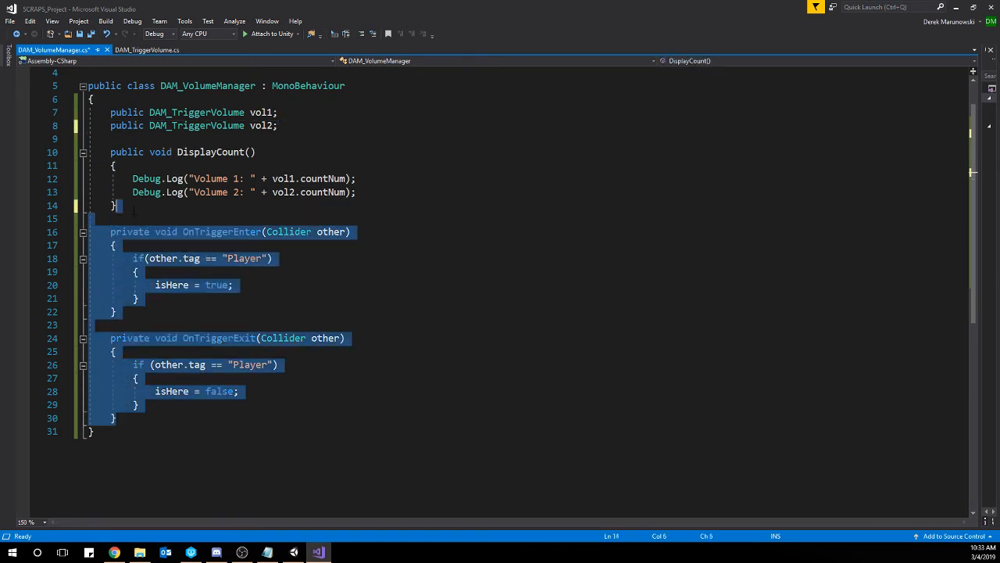
{"action": "key", "text": "Delete"}
{"action": "left_click", "coordinate": [301, 310]}
{"action": "key", "text": "ctrl+s"}
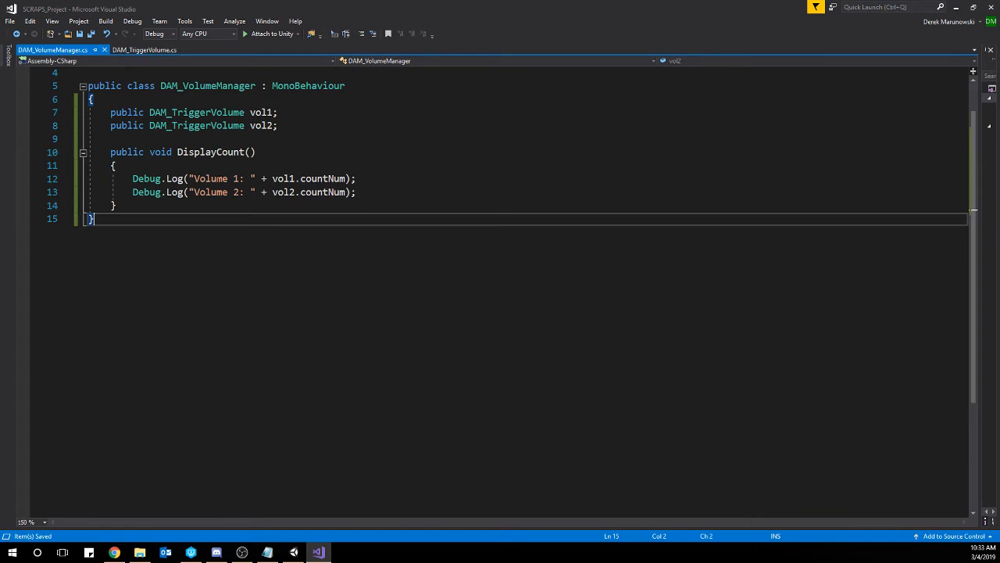
{"action": "left_click", "coordinate": [955, 7]}
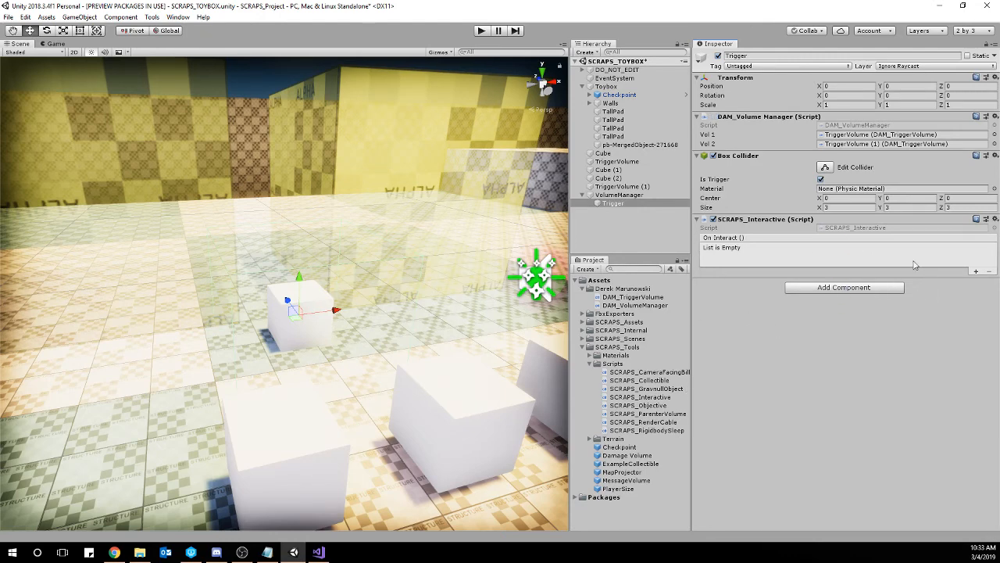
Add an On Interact event to SCRAPS_Interactive that targets the Trigger object and calls DAM_VolumeManager.DisplayCount.
{"action": "left_click", "coordinate": [975, 271]}
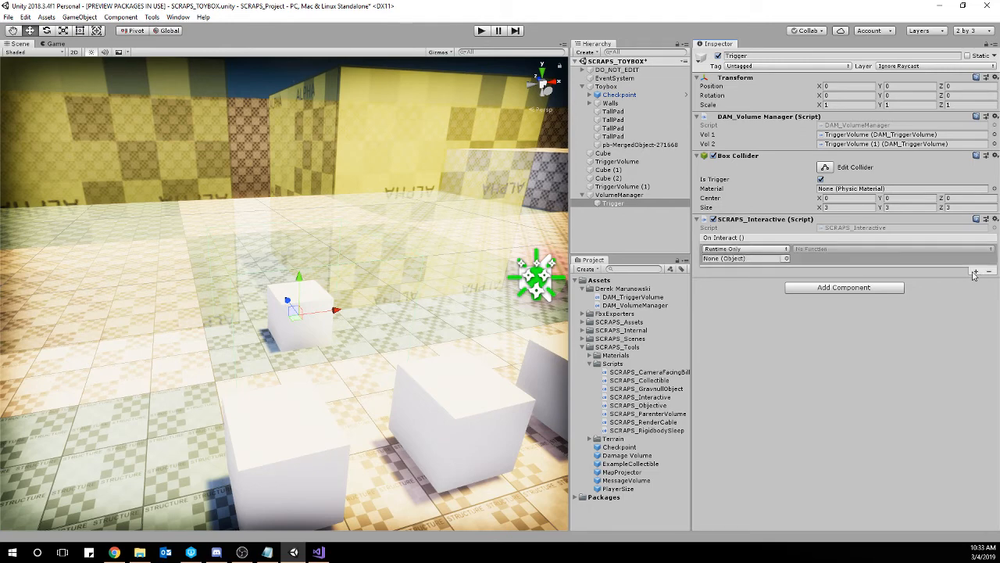
{"action": "left_click", "coordinate": [725, 259]}
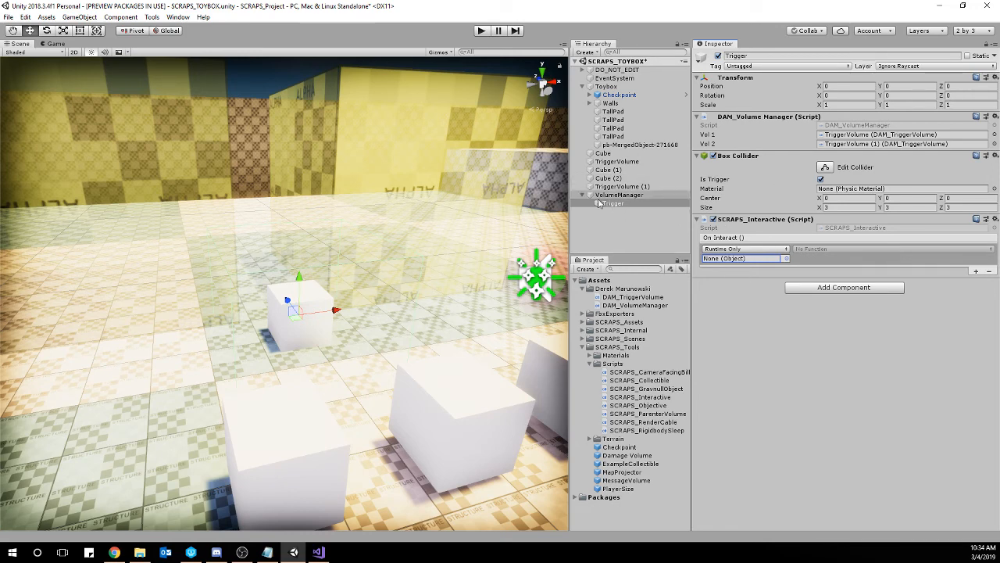
{"action": "left_click_drag", "start_coordinate": [614, 204], "coordinate": [737, 262]}
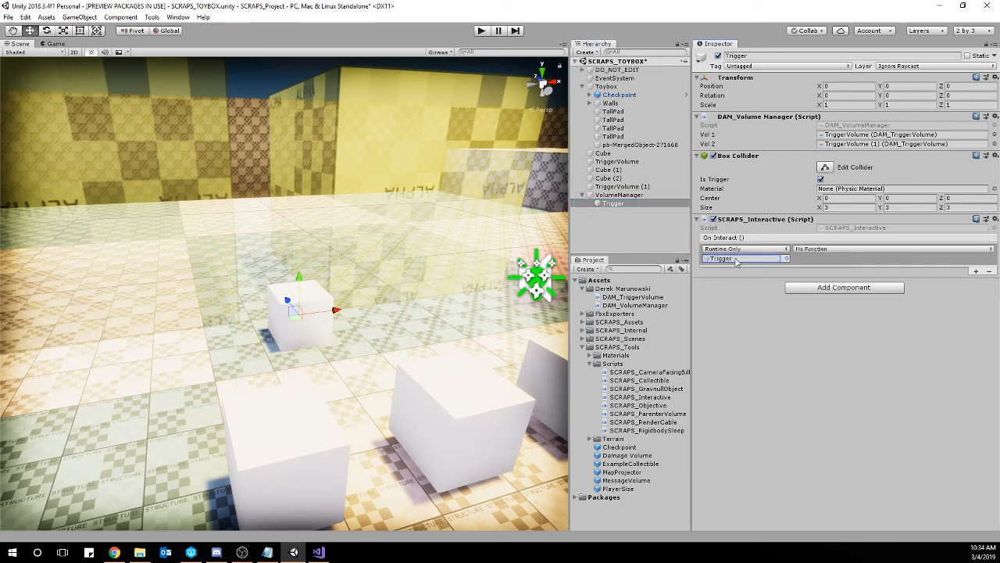
{"action": "left_click", "coordinate": [839, 249]}
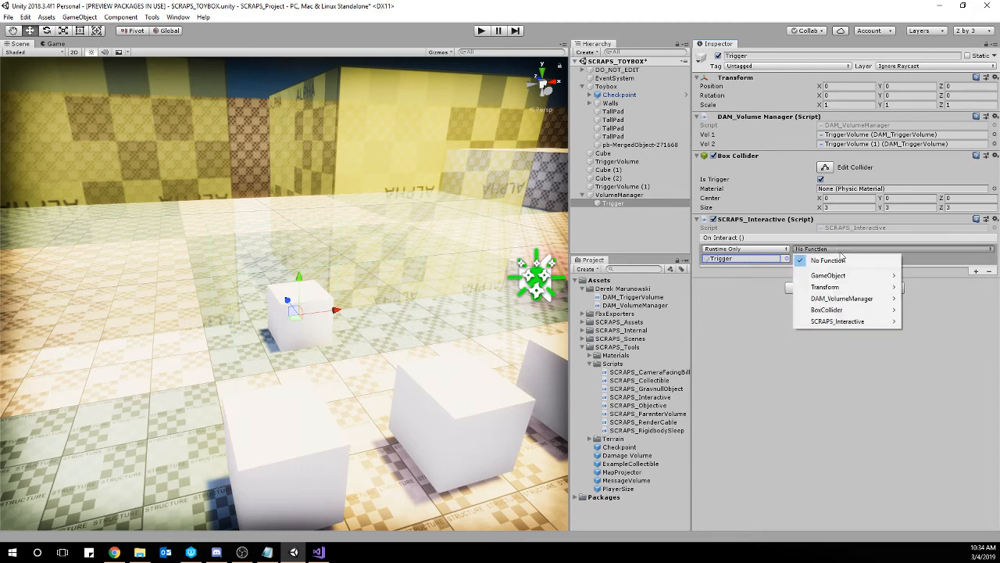
{"action": "mouse_move", "coordinate": [887, 300]}
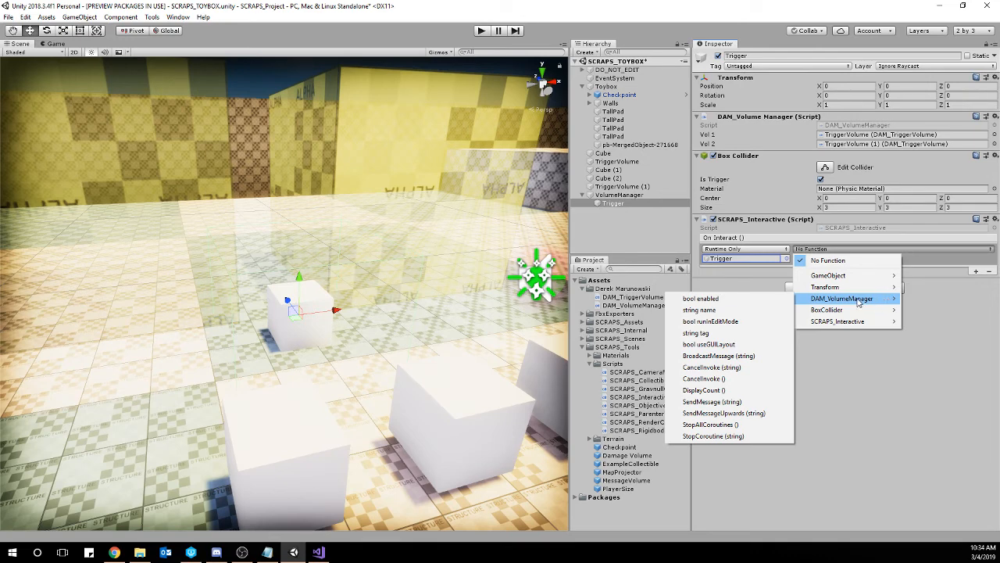
{"action": "left_click", "coordinate": [742, 390]}
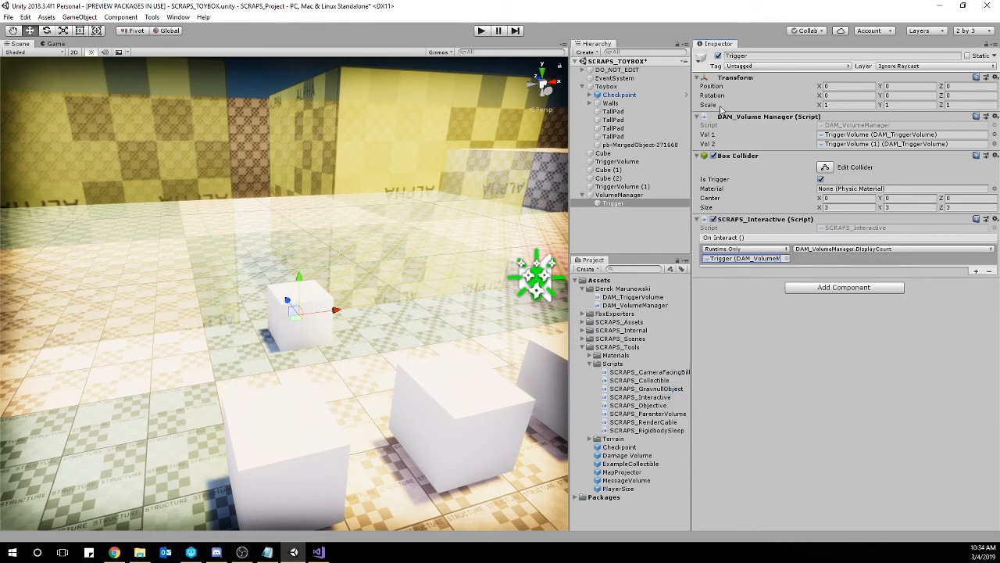
{"action": "left_click", "coordinate": [821, 179]}
{"action": "left_click", "coordinate": [318, 552]}
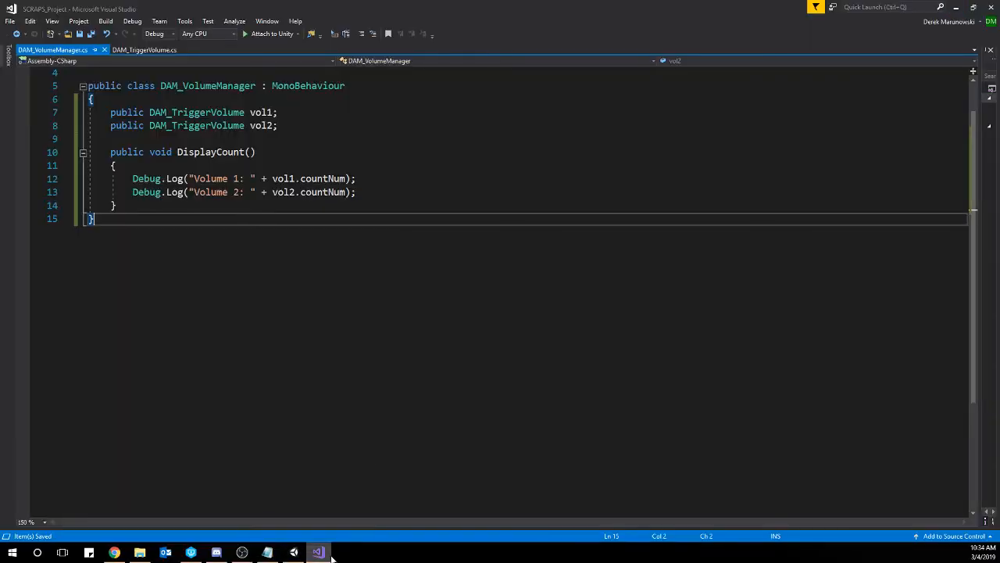
{"action": "left_click", "coordinate": [955, 7]}
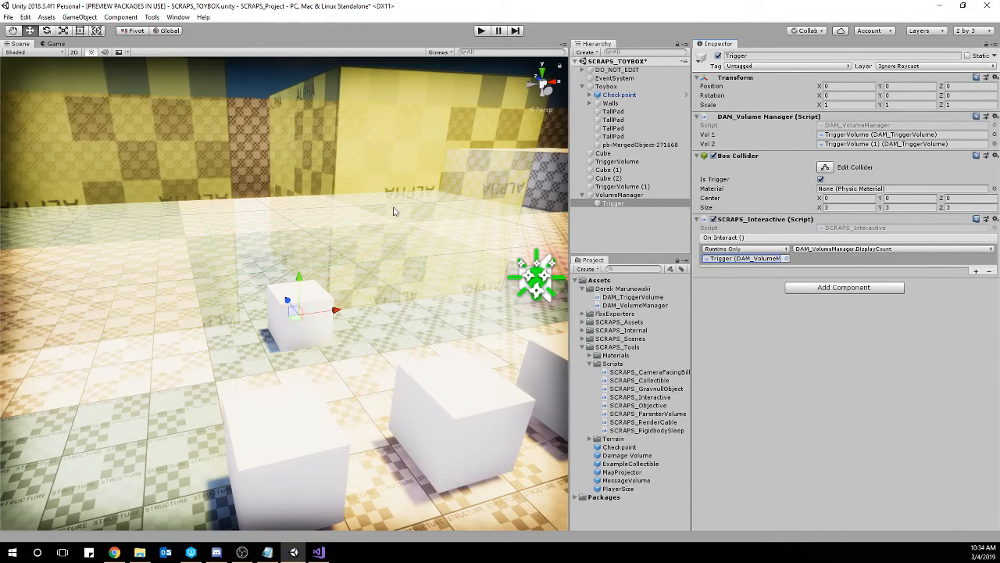
Play the scene, walk the character to the Trigger and interact with it, then open the Console to read the logged counts.
{"action": "left_click", "coordinate": [480, 33]}
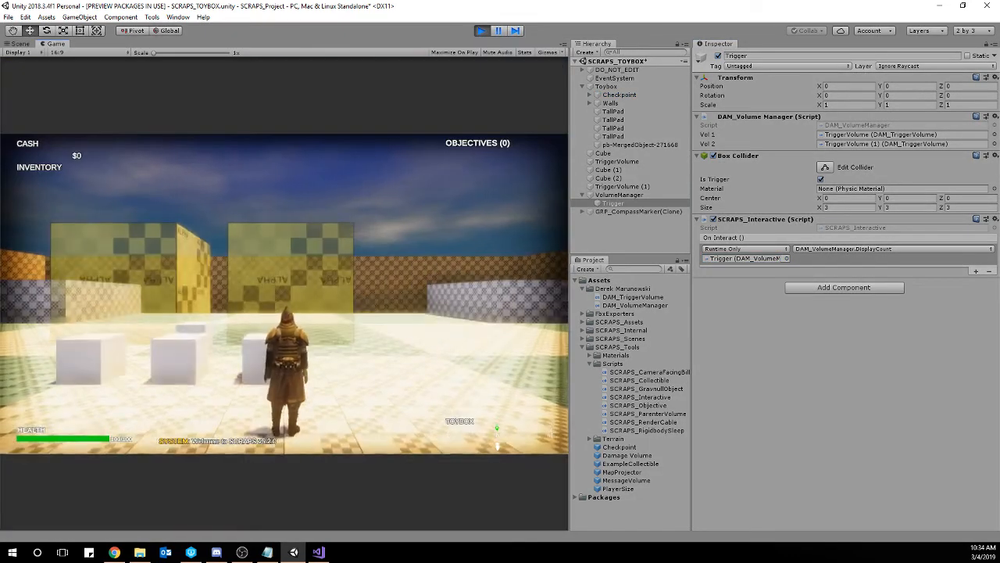
{"action": "key", "text": "w"}
{"action": "key", "text": "w"}
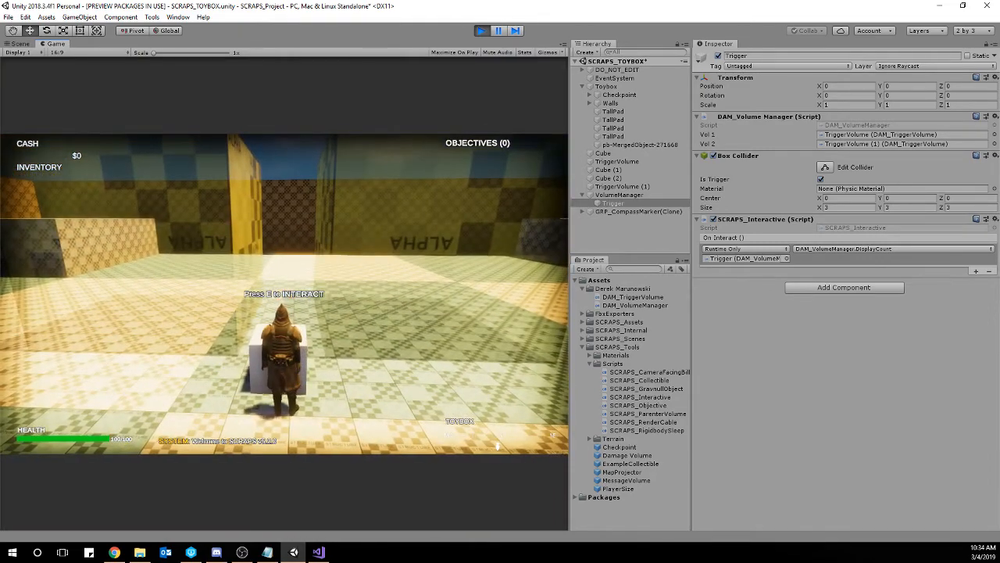
{"action": "key", "text": "e"}
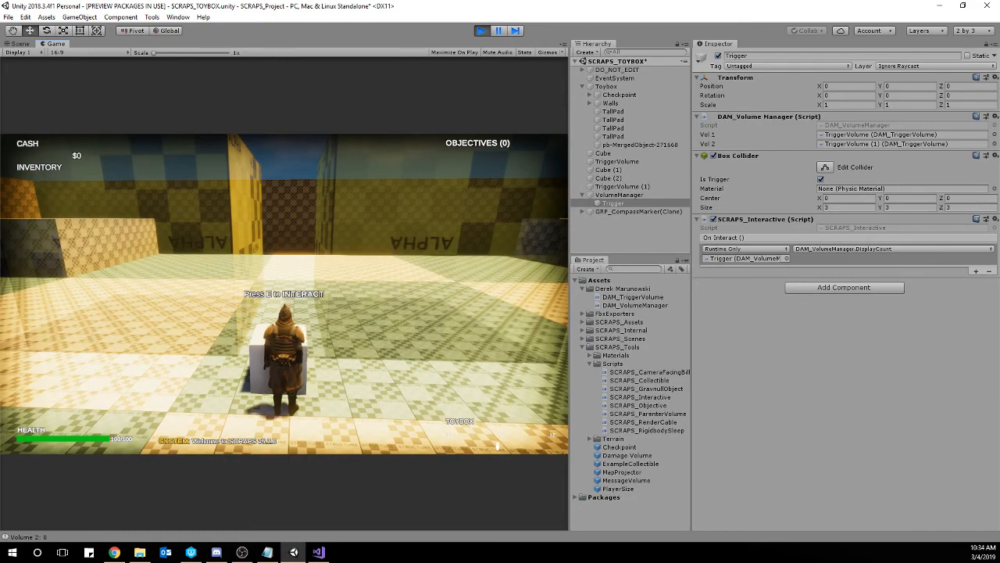
{"action": "left_click", "coordinate": [76, 537]}
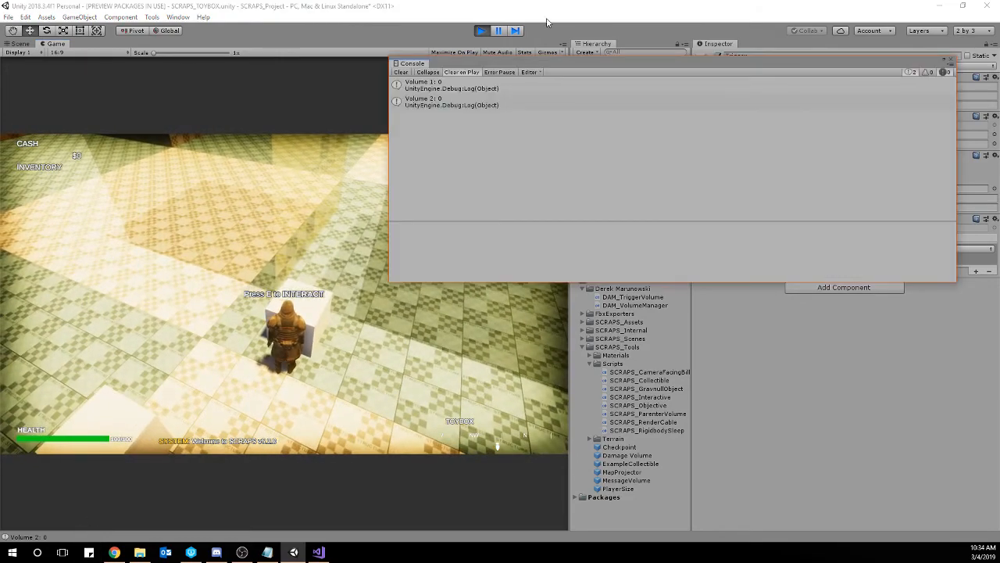
Clear the Console, move cubes into the two trigger volumes, and interact with the Trigger again to log the counts.
{"action": "left_click", "coordinate": [400, 72]}
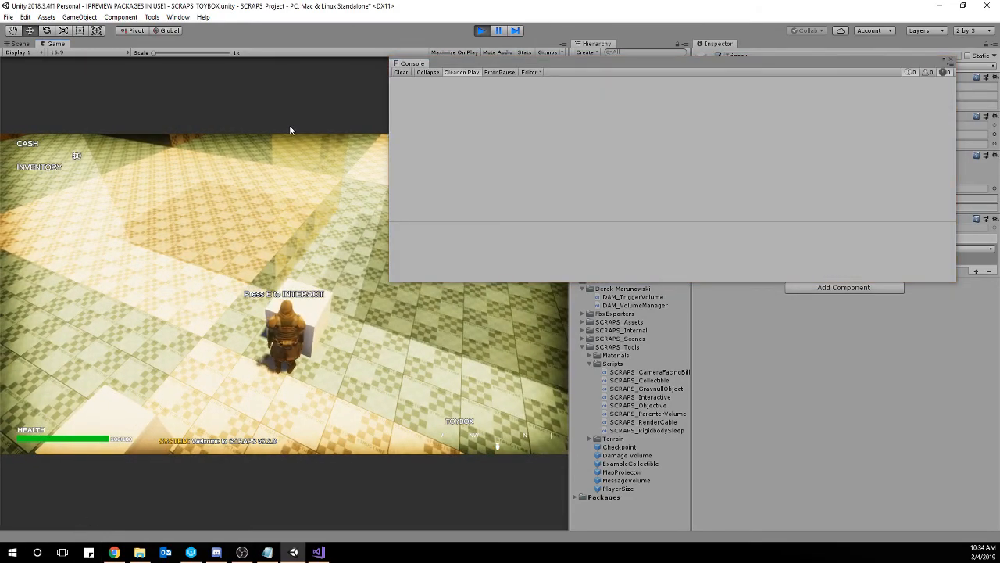
{"action": "key", "text": "w"}
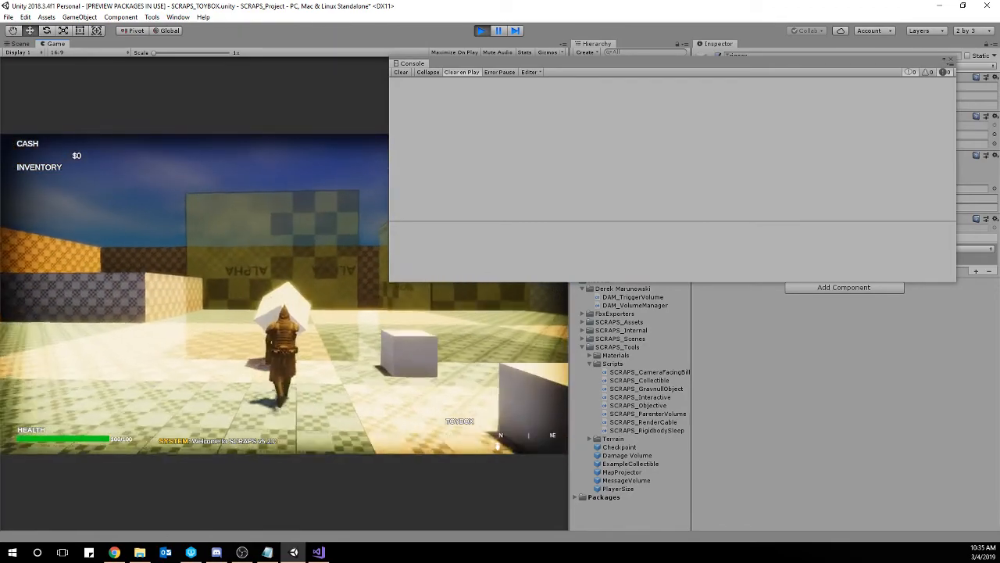
{"action": "key", "text": "w"}
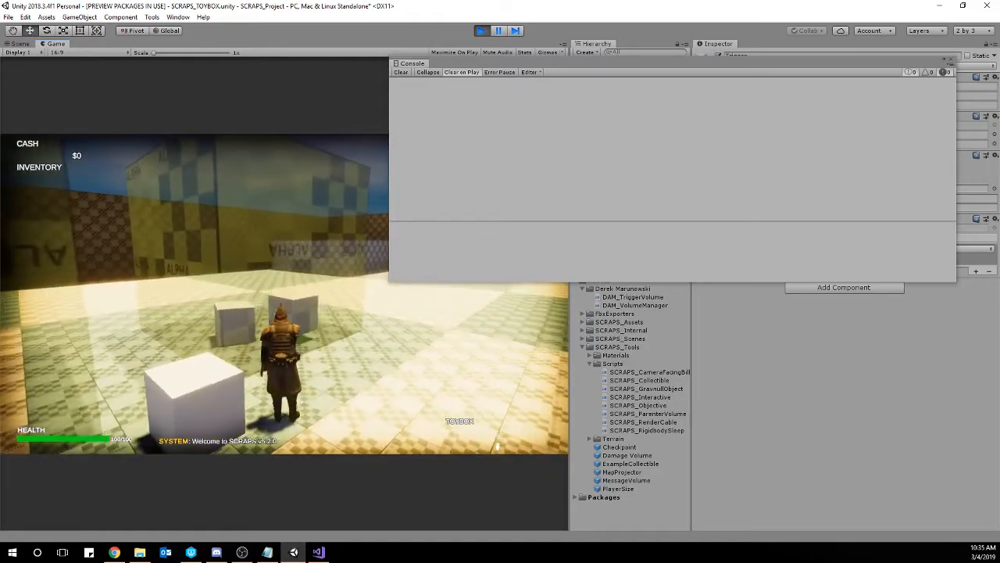
{"action": "key", "text": "e"}
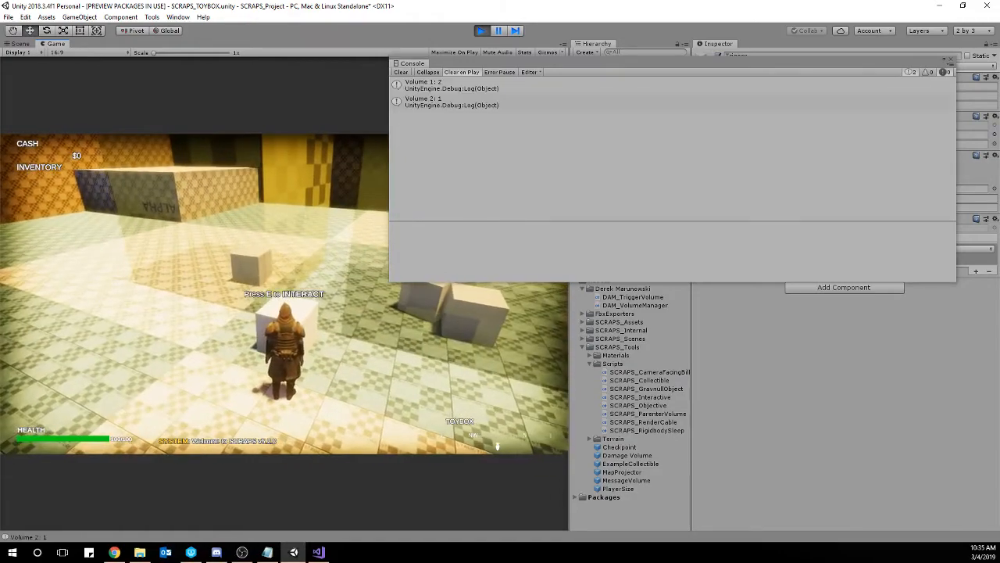
{"action": "key", "text": "s"}
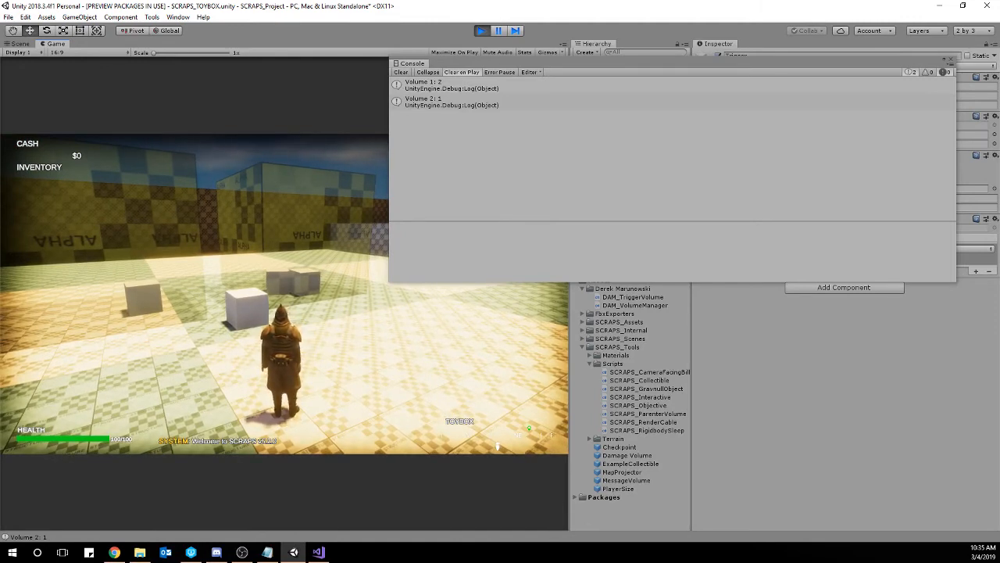
Clear the Console, stop the play test, and close the Console window.
{"action": "left_click", "coordinate": [402, 72]}
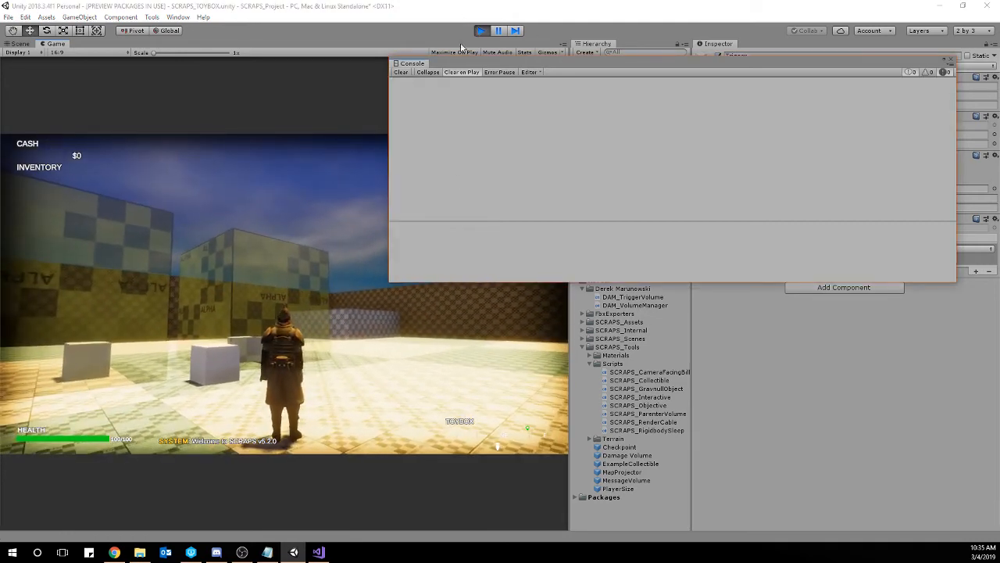
{"action": "left_click", "coordinate": [481, 31]}
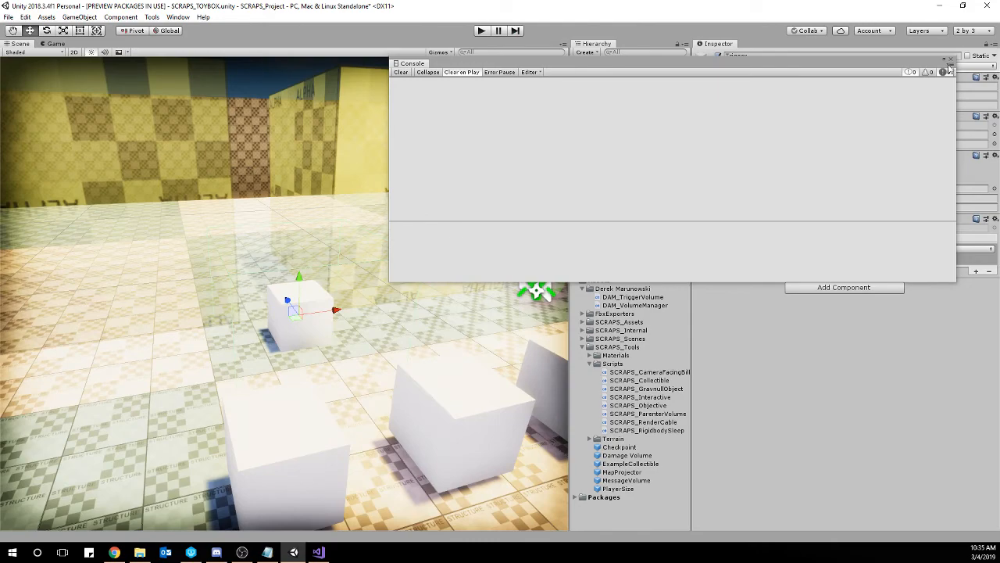
{"action": "left_click", "coordinate": [951, 60]}
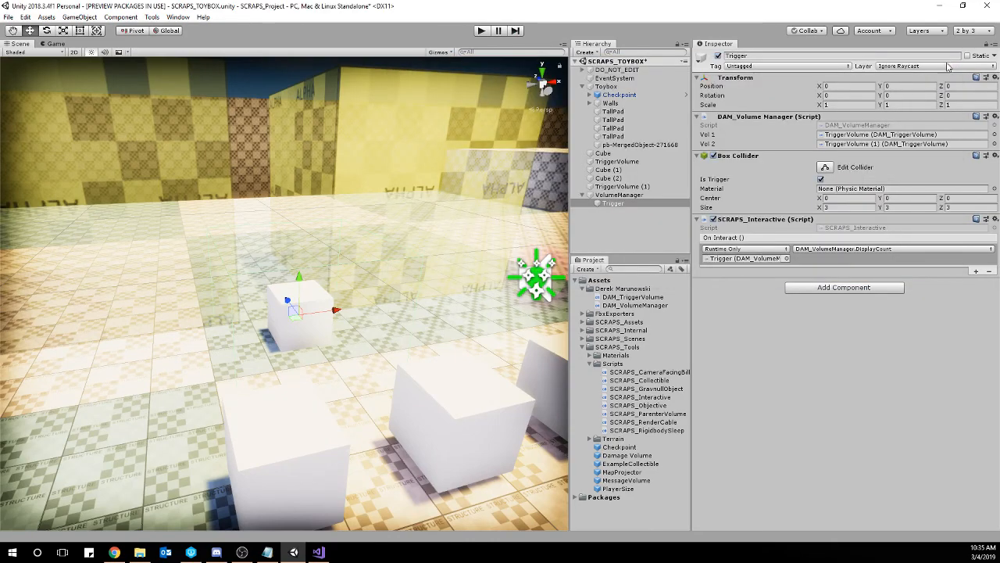
In Visual Studio, add a SCRAPS_MessageSystem.instance.NewMessage() call below the two Debug.Log lines in DisplayCount, separated by a blank line.
{"action": "left_click", "coordinate": [329, 550]}
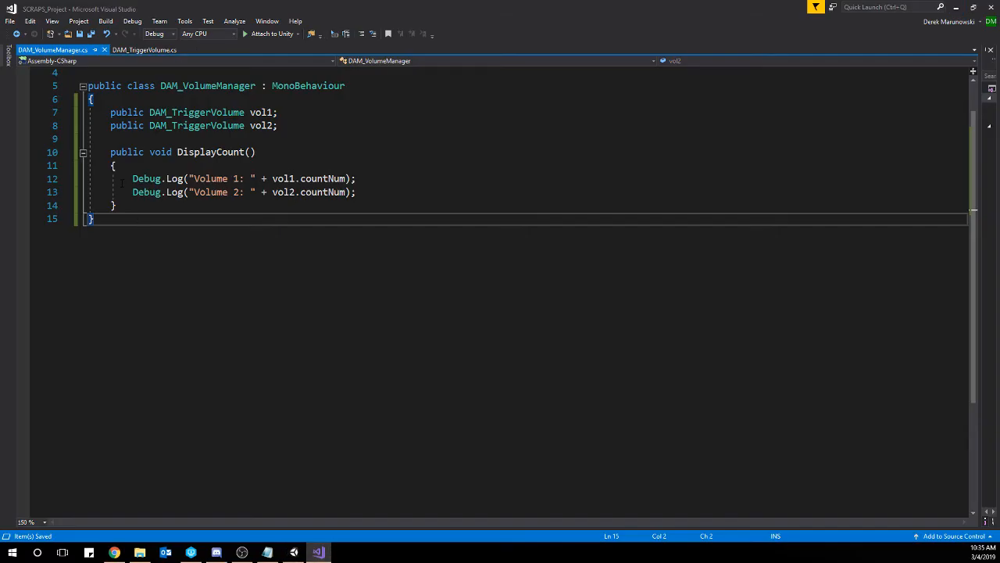
{"action": "left_click_drag", "start_coordinate": [132, 178], "coordinate": [200, 191]}
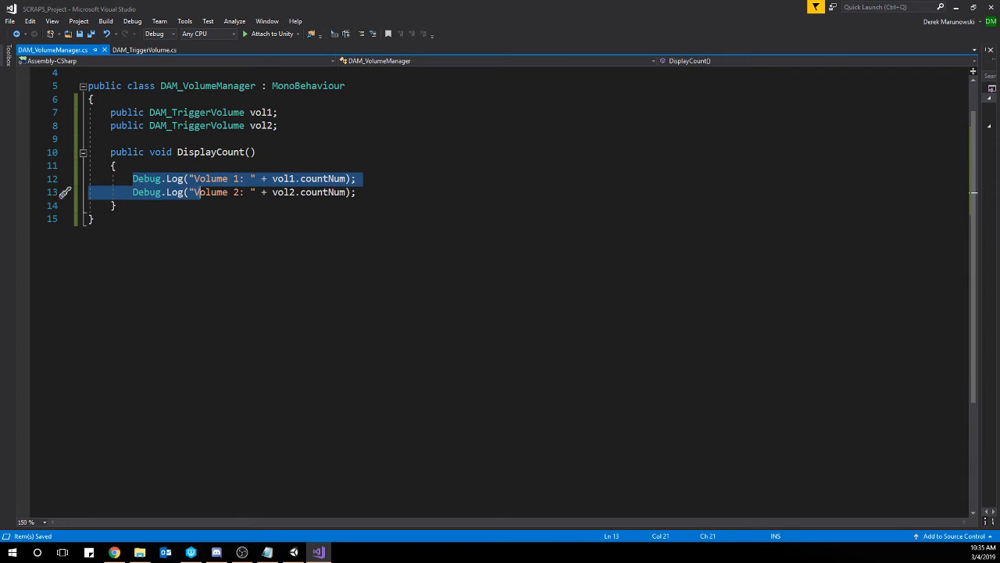
{"action": "left_click", "coordinate": [386, 191]}
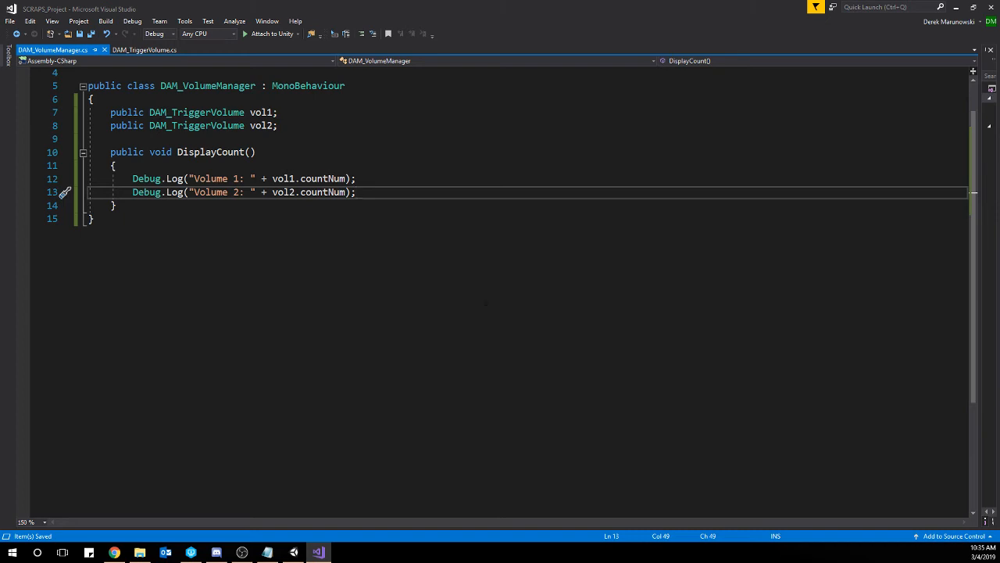
{"action": "scroll", "coordinate": [486, 303], "scroll_direction": "up", "scroll_amount": 1}
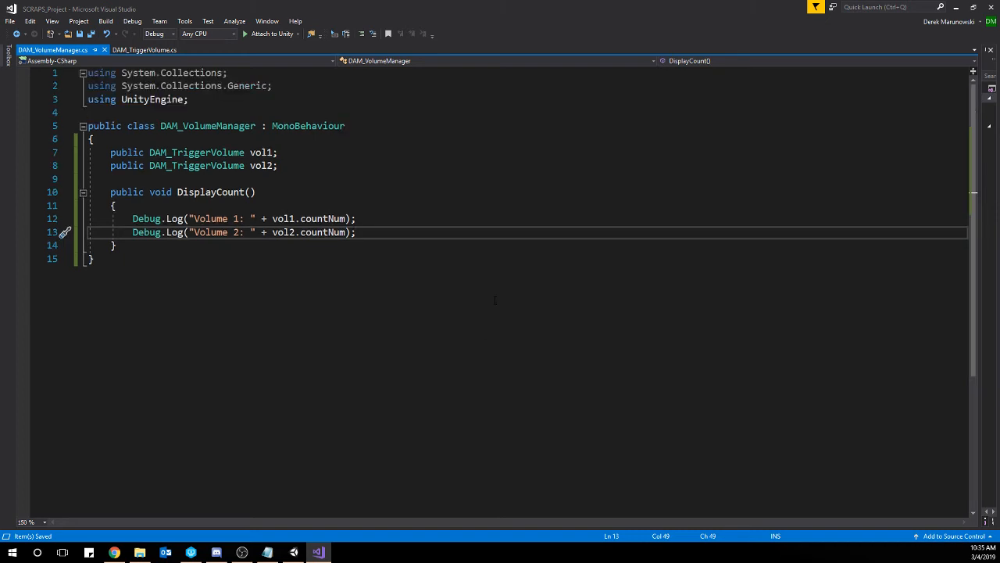
{"action": "key", "text": "Return"}
{"action": "key", "text": "Return"}
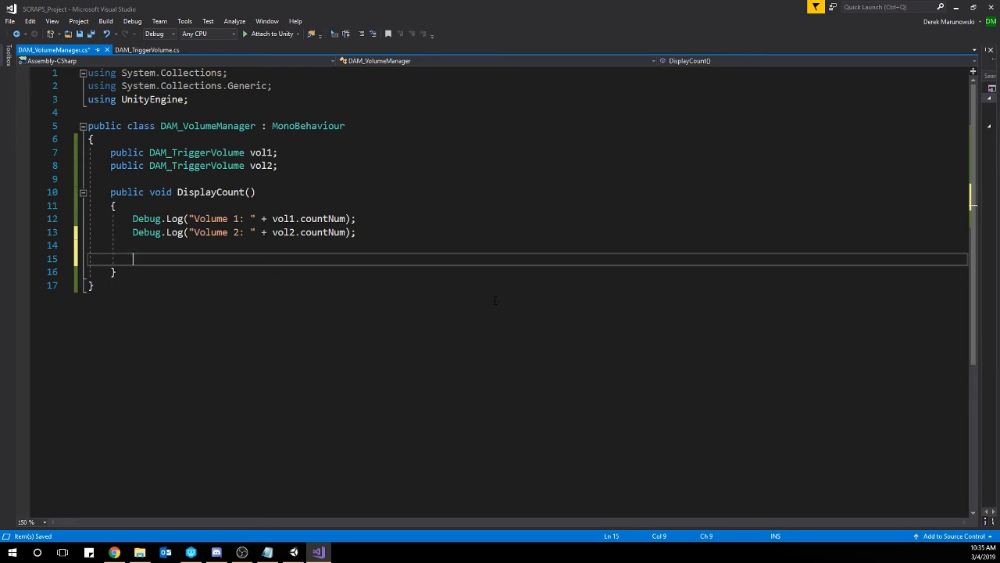
{"action": "type", "text": "SCRAPS_"}
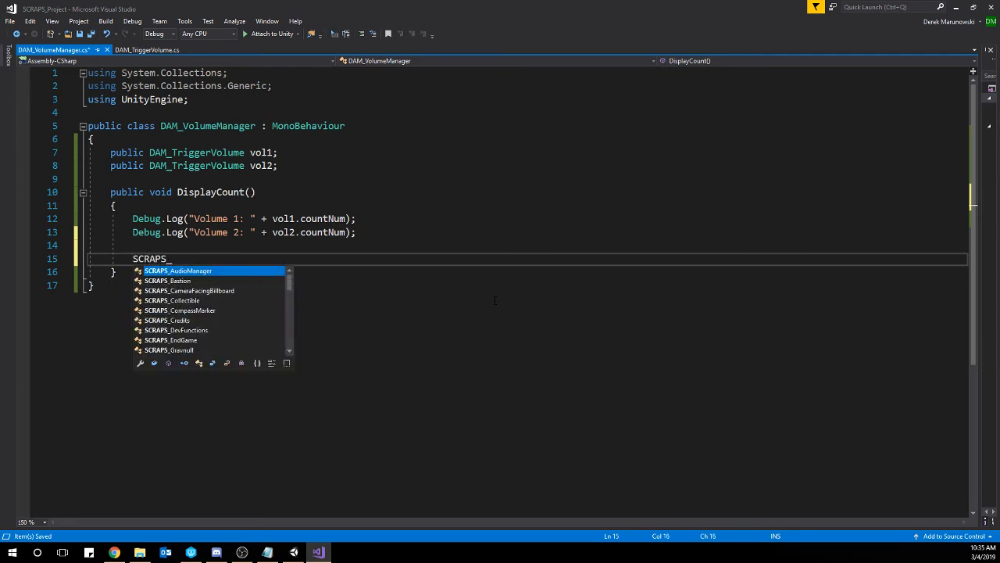
{"action": "type", "text": "MessageSystem"}
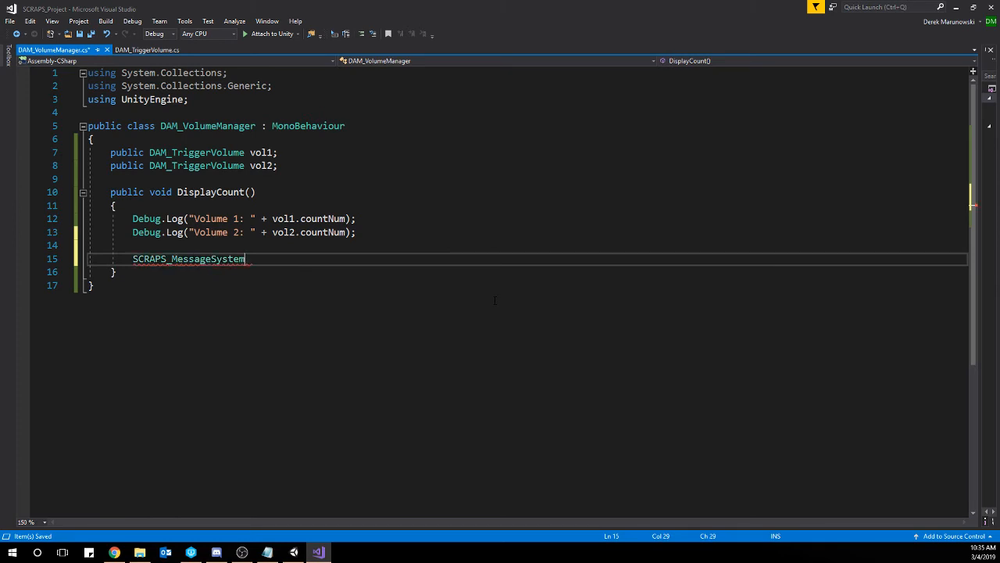
{"action": "type", "text": "."}
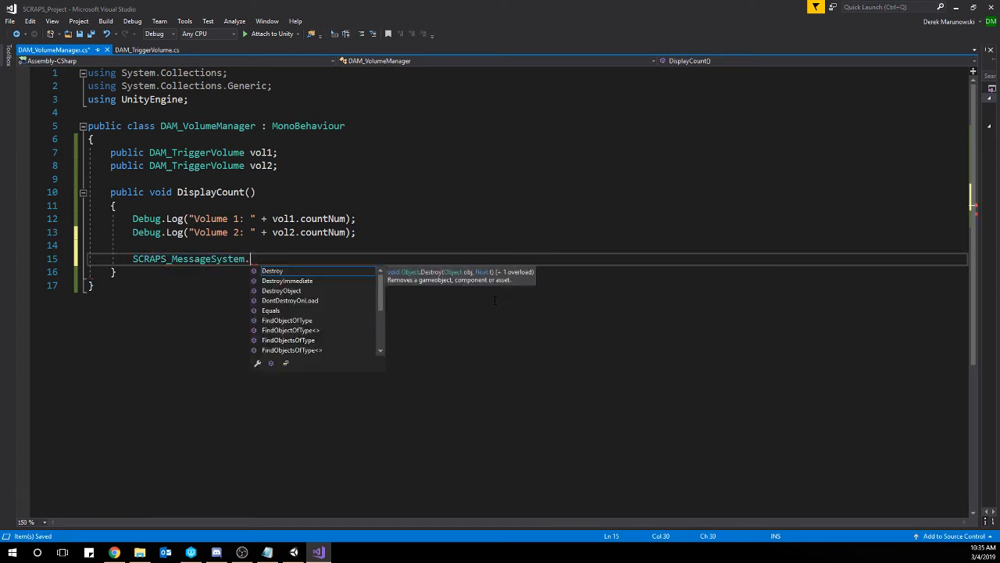
{"action": "type", "text": "ins"}
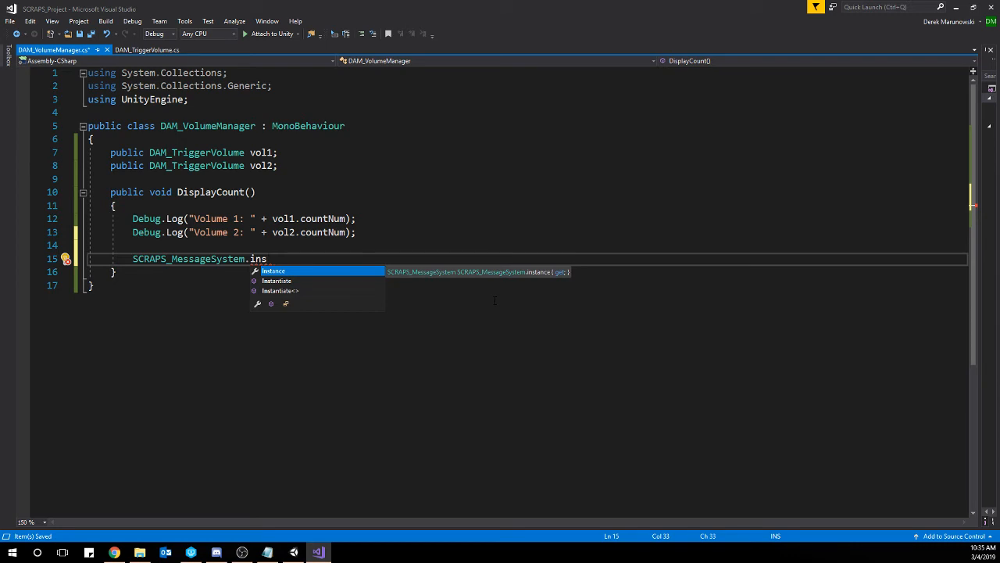
{"action": "key", "text": "Tab"}
{"action": "type", "text": ".NewM"}
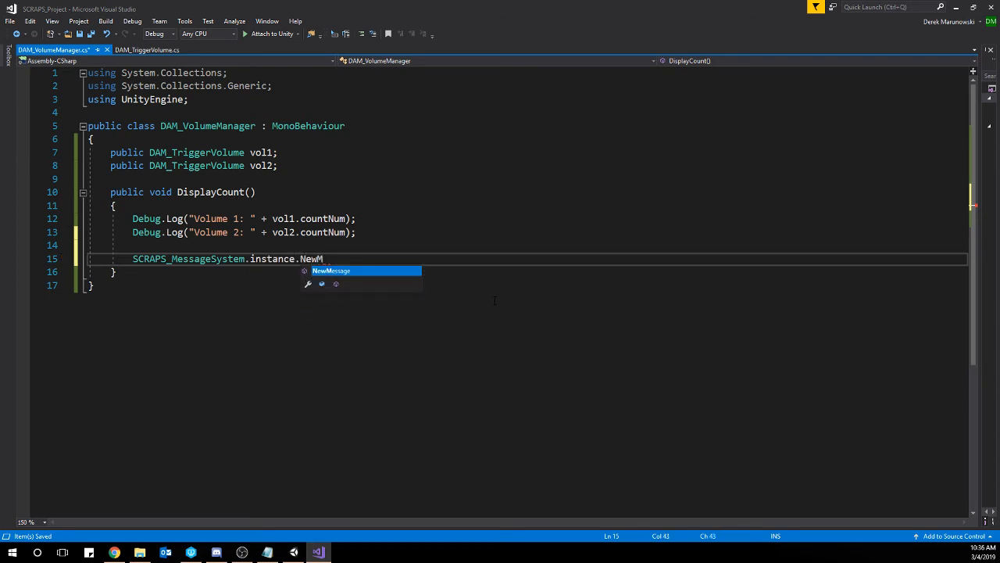
{"action": "key", "text": "Tab"}
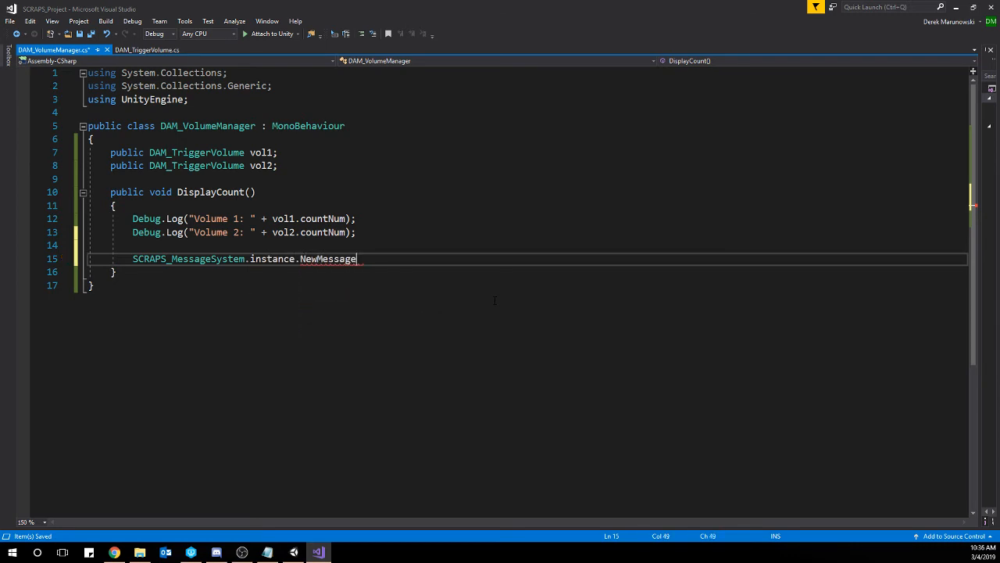
{"action": "type", "text": "("}
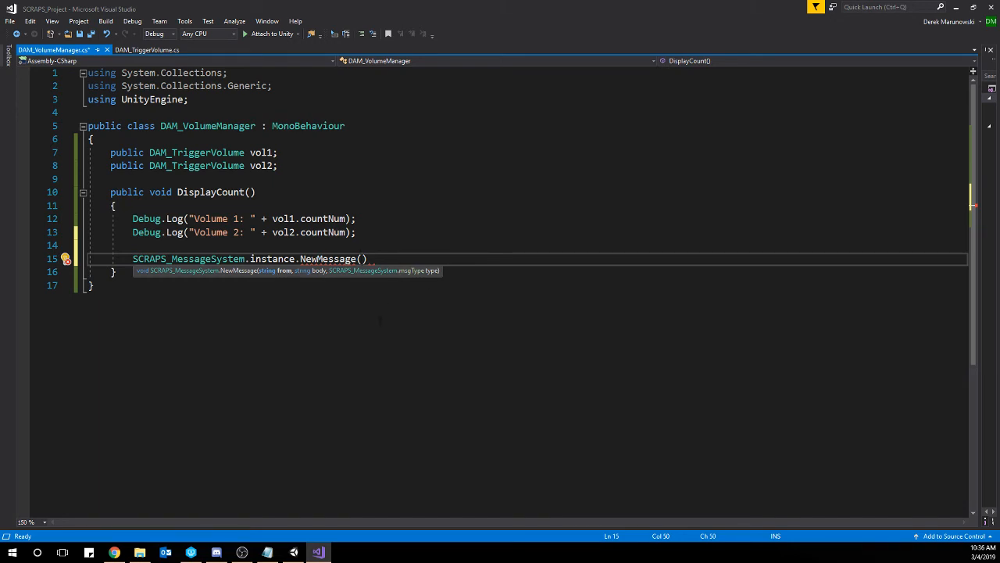
Pass "Volume Manager" as the NewMessage sender and start the message body with "Volume 1: "+vol1.countNum.
{"action": "type", "text": "\"Volume Manager\", "}
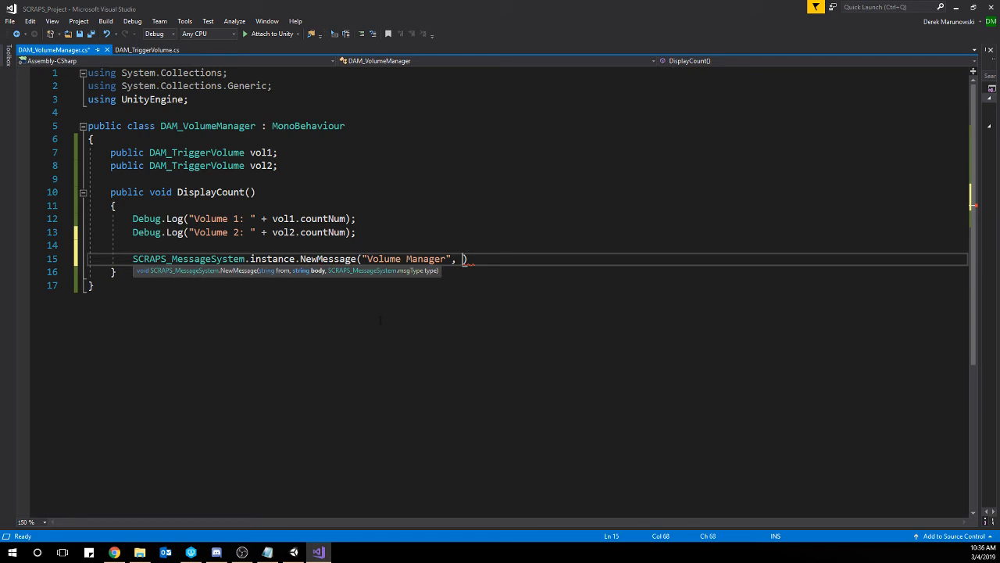
{"action": "type", "text": "\"Volume 1: \""}
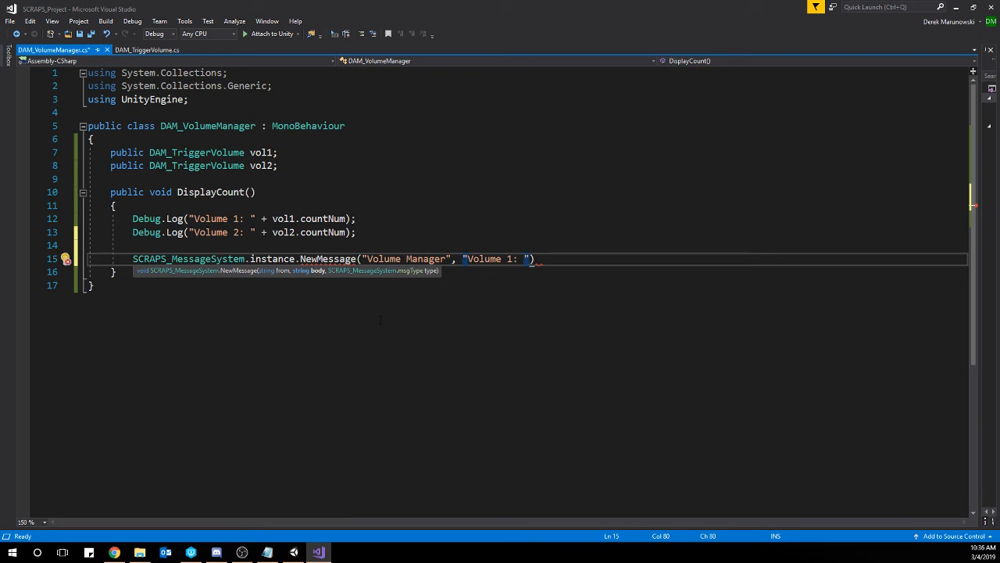
{"action": "type", "text": "+vol1.countNum"}
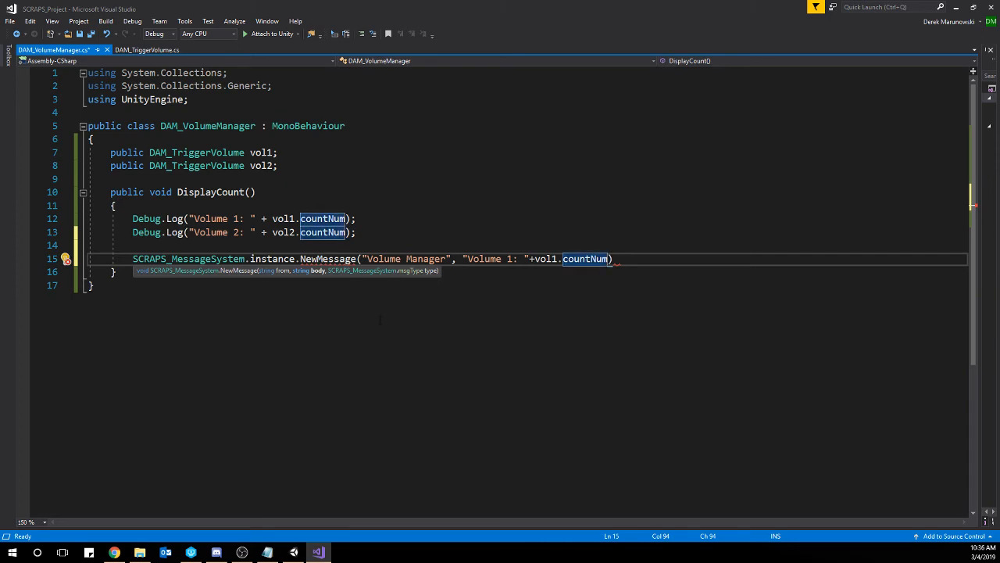
{"action": "type", "text": "="}
{"action": "key", "text": "BackSpace"}
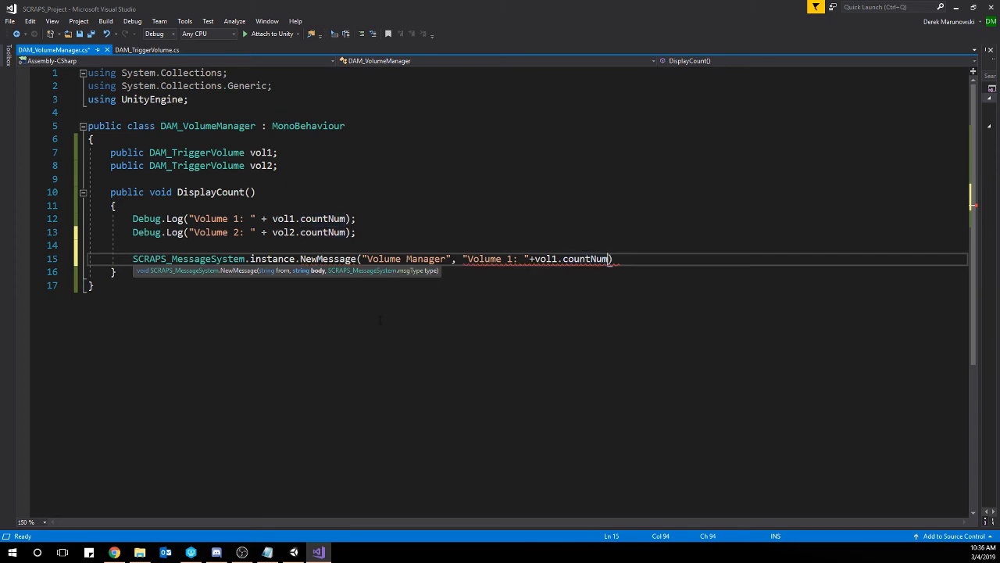
Extend the NewMessage body with " Volume 2: "+vol2.countNum and a closing "." string, ending the argument with a comma.
{"action": "type", "text": "+\" "}
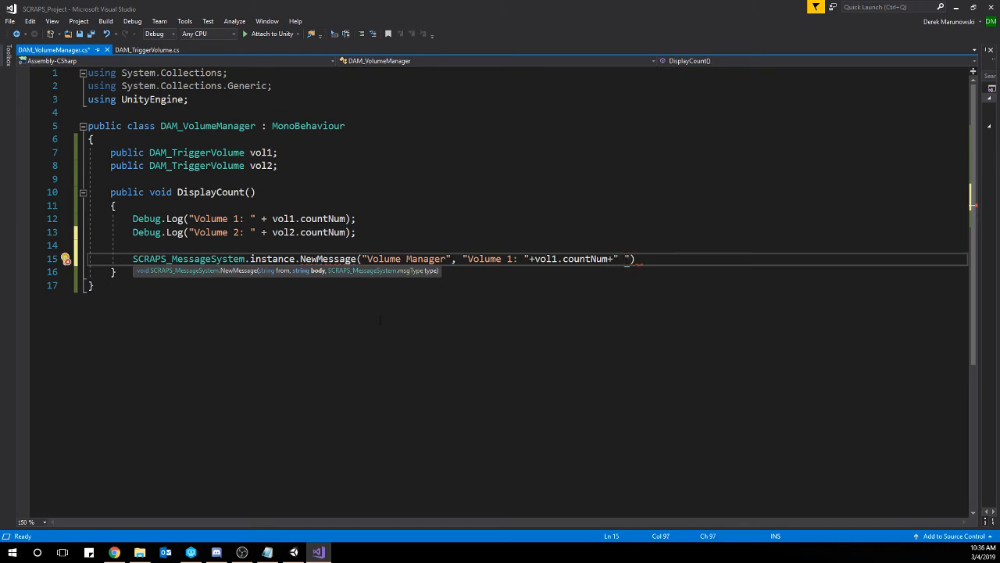
{"action": "type", "text": "Volume 2"}
{"action": "type", "text": ": \"+"}
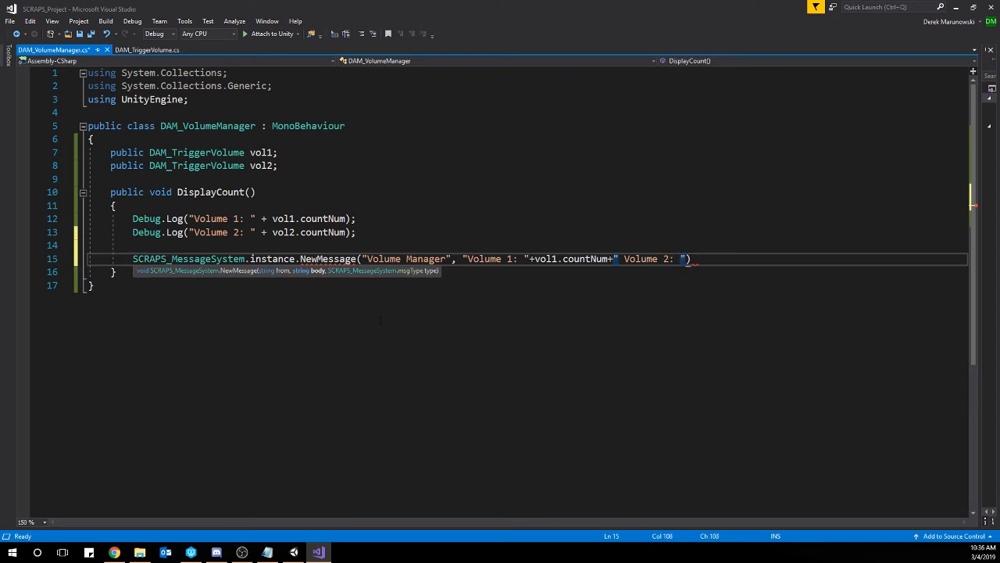
{"action": "type", "text": "vol2"}
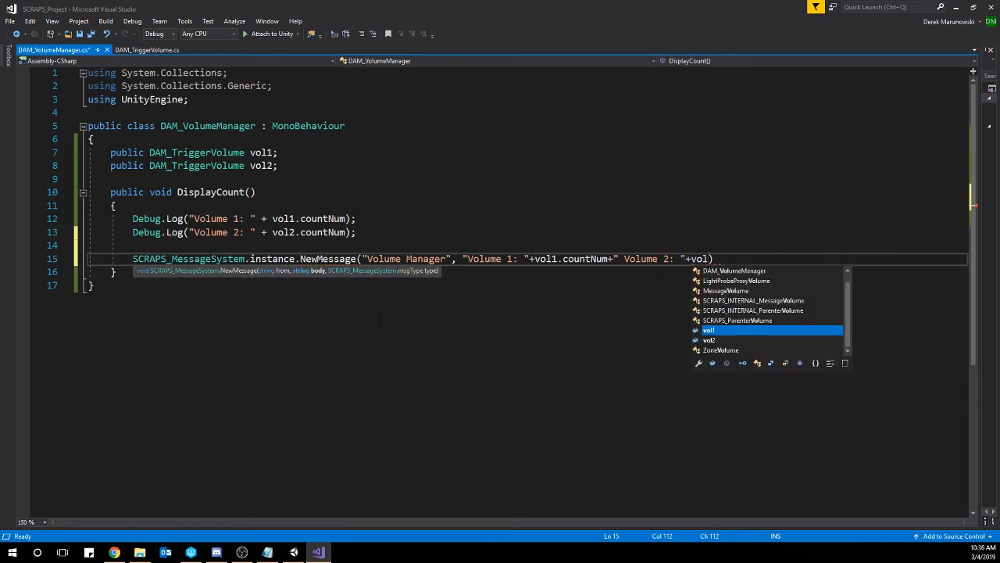
{"action": "type", "text": ".countNum"}
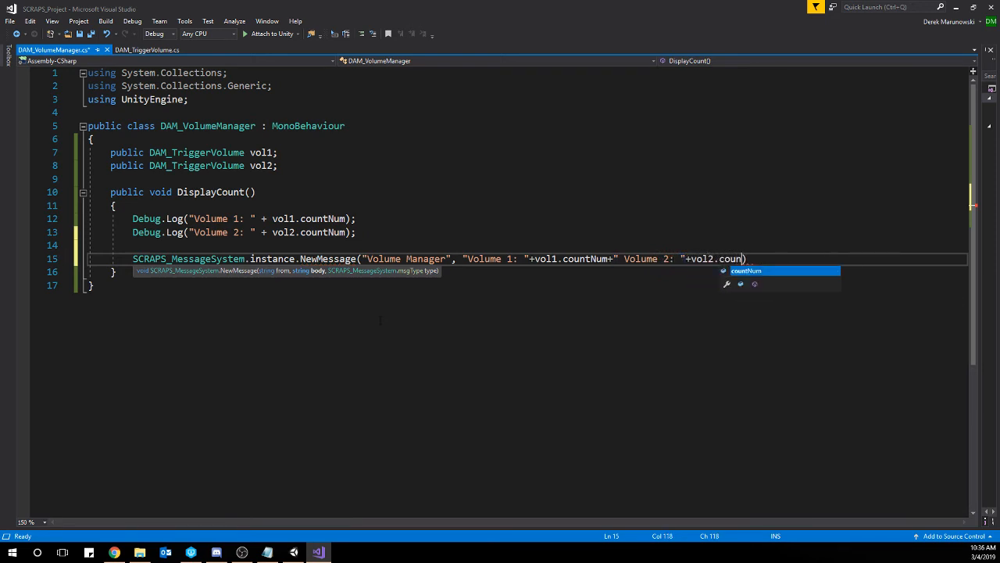
{"action": "type", "text": "+"}
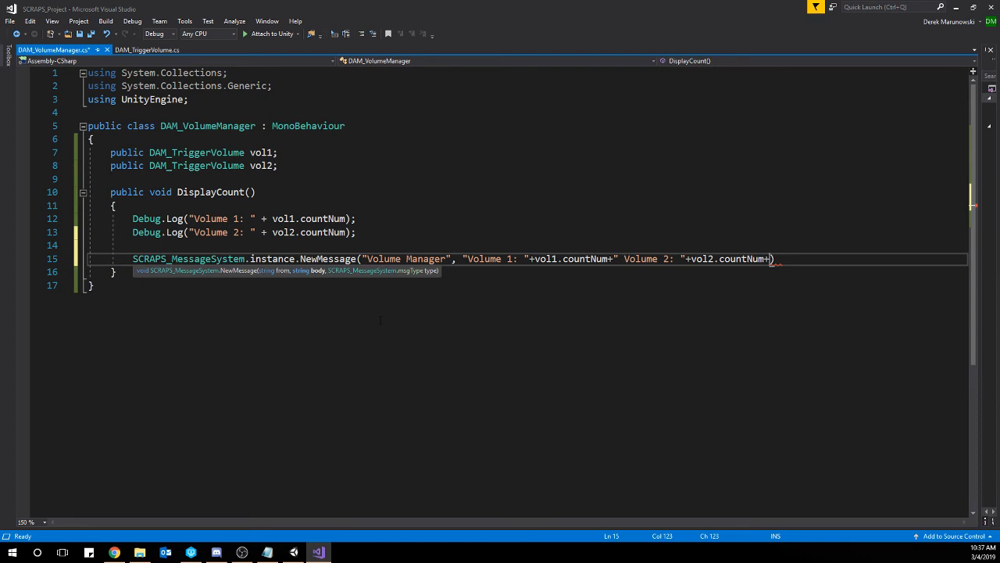
{"action": "type", "text": "\"."}
{"action": "key", "text": "BackSpace"}
{"action": "type", "text": "\","}
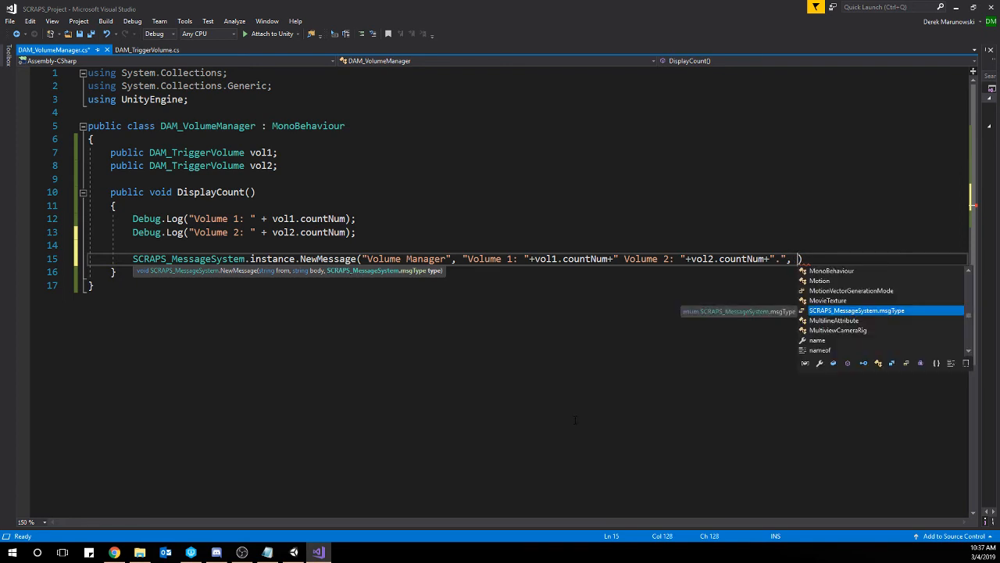
Pass SCRAPS_MessageSystem.msgType.standard as the NewMessage type and end the statement with a semicolon.
{"action": "key", "text": "Tab"}
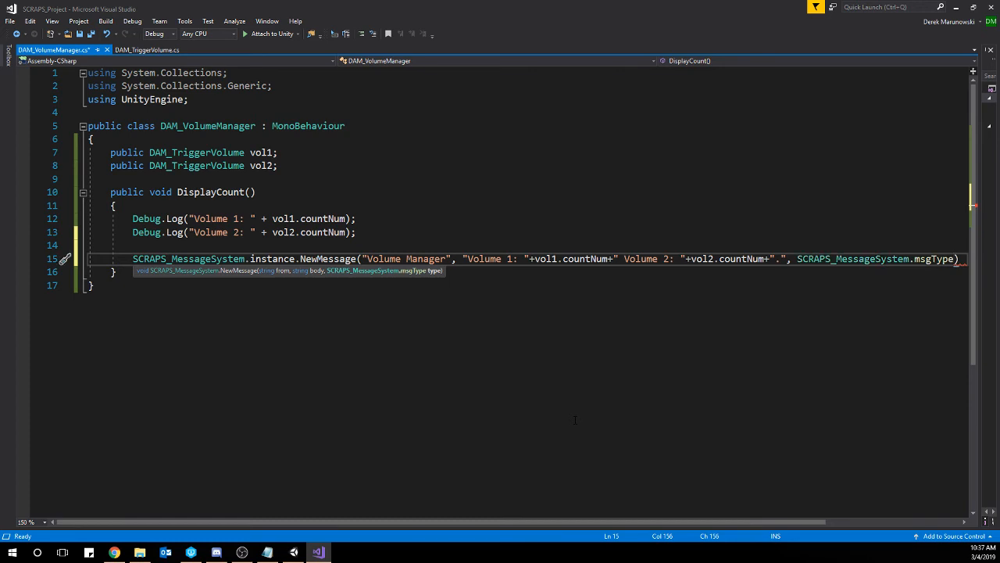
{"action": "type", "text": "."}
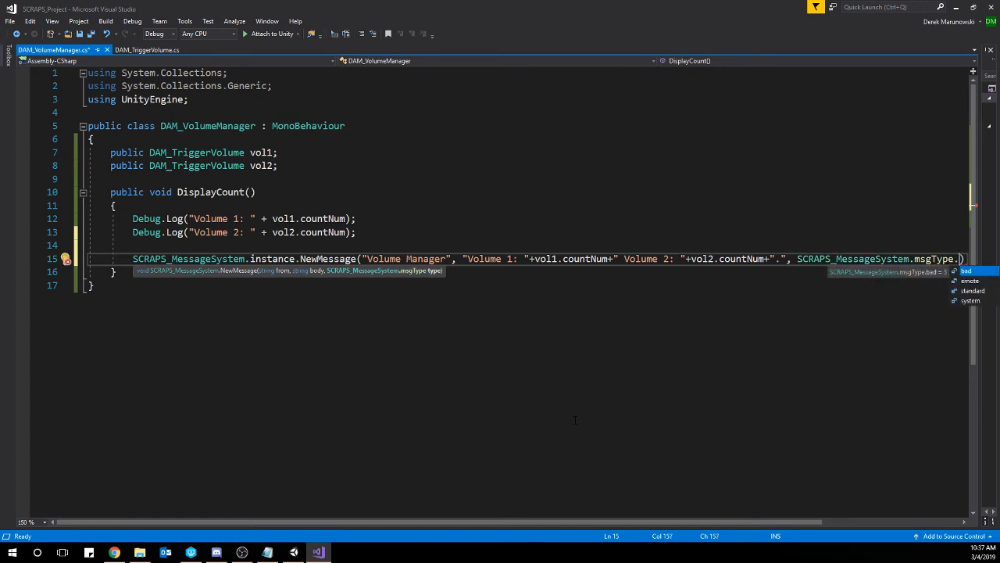
{"action": "key", "text": "Down"}
{"action": "key", "text": "Down"}
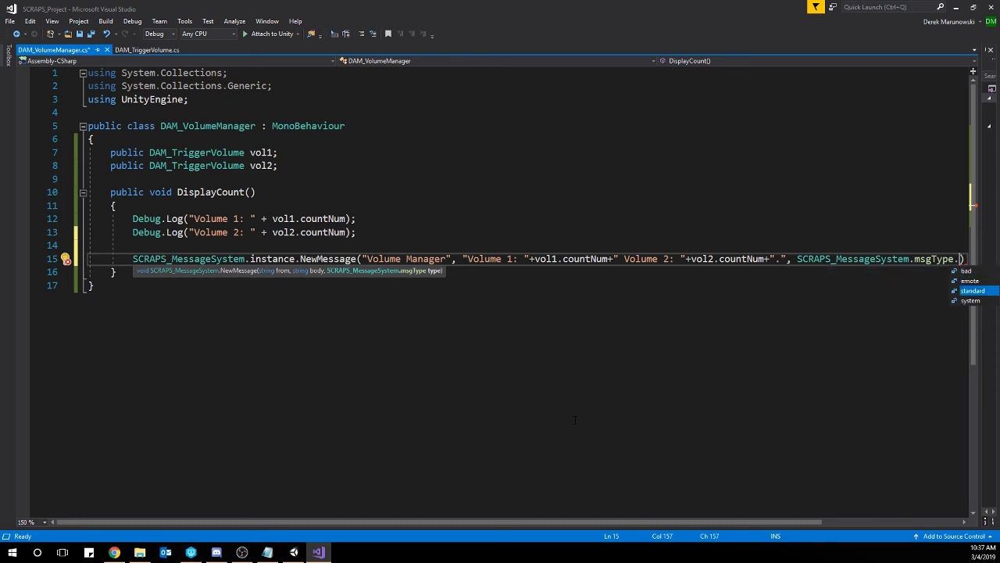
{"action": "key", "text": "Tab"}
{"action": "key", "text": "Right"}
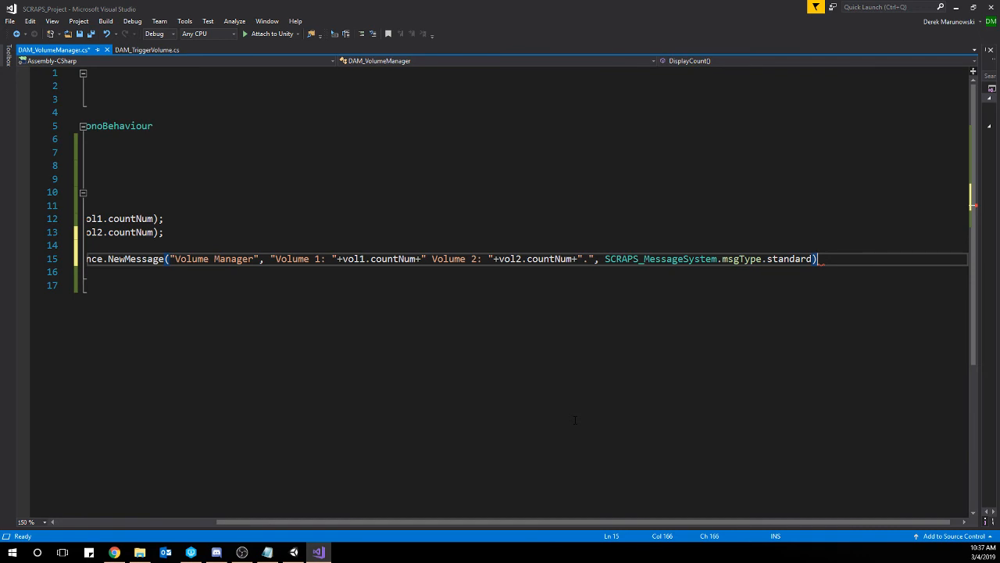
{"action": "type", "text": ";"}
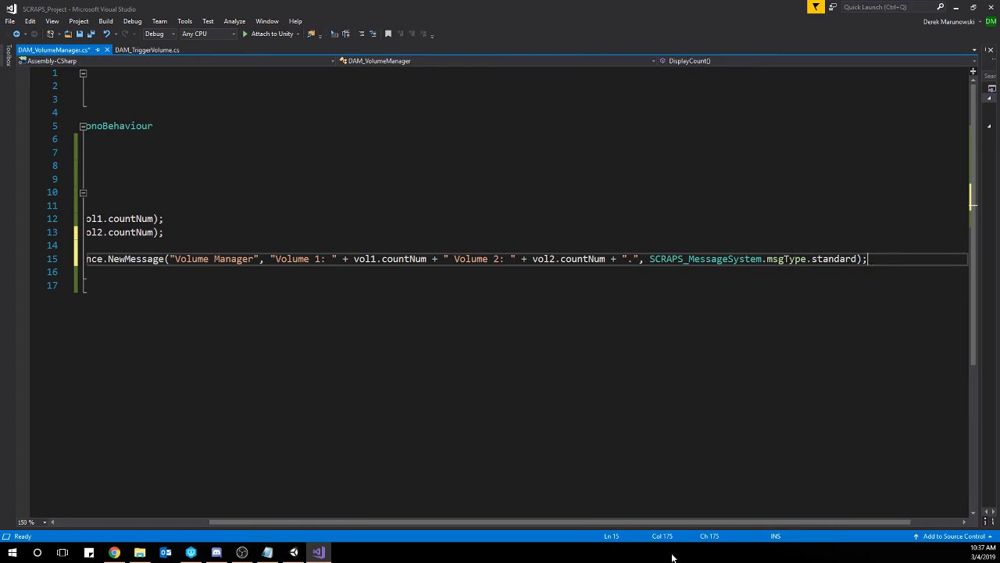
Break the NewMessage call onto separate lines before "Volume 1: ", " Volume 2: ", "." and the message type, and save the script.
{"action": "left_click_drag", "start_coordinate": [714, 522], "coordinate": [561, 522]}
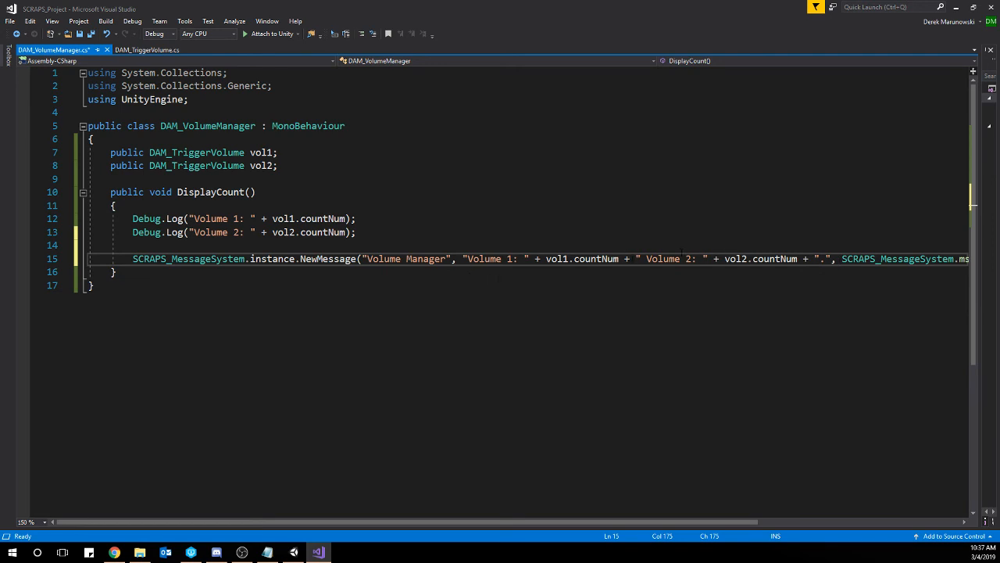
{"action": "left_click", "coordinate": [625, 258]}
{"action": "left_click", "coordinate": [462, 259]}
{"action": "key", "text": "Return"}
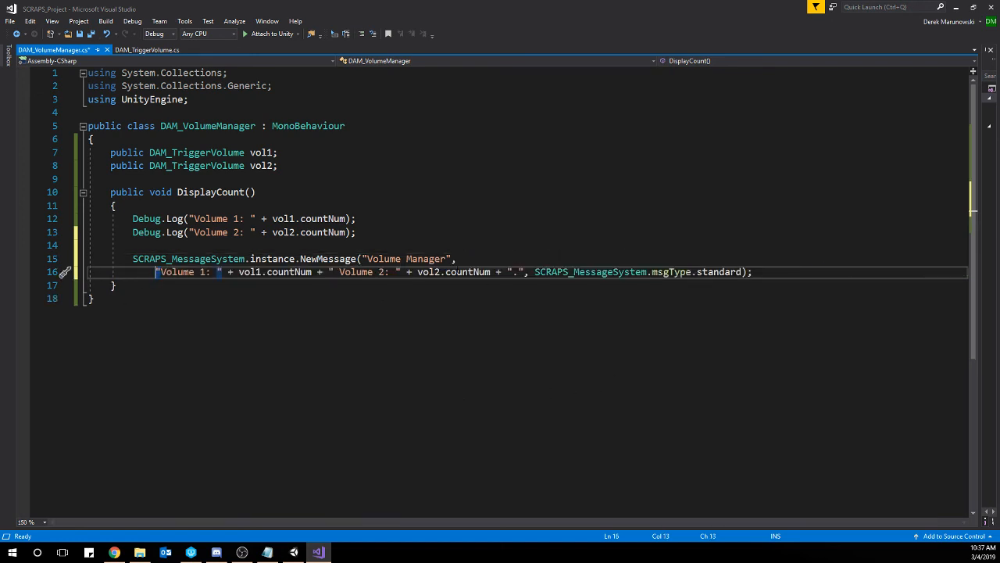
{"action": "key", "text": "End"}
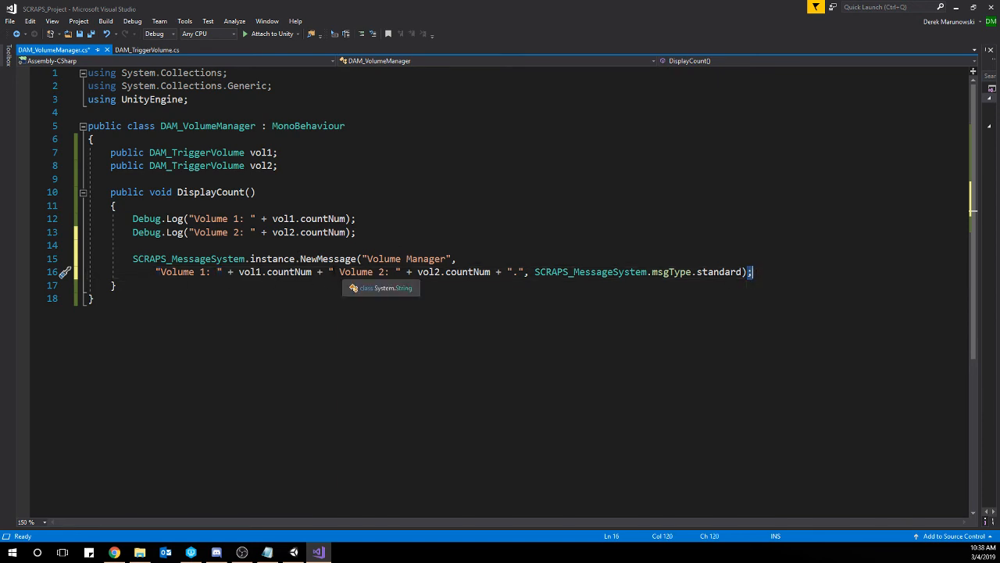
{"action": "left_click", "coordinate": [328, 272]}
{"action": "key", "text": "Return"}
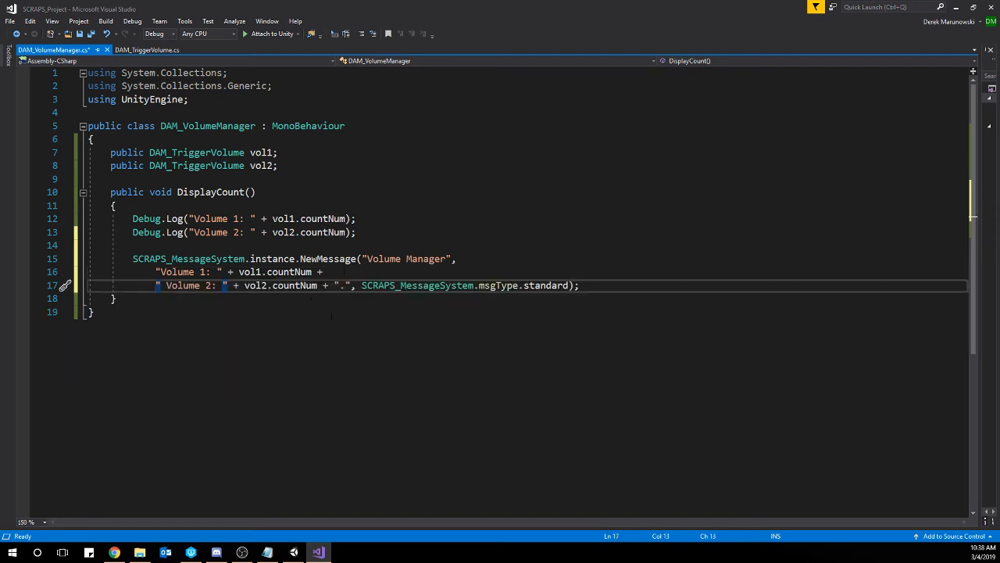
{"action": "left_click", "coordinate": [336, 285]}
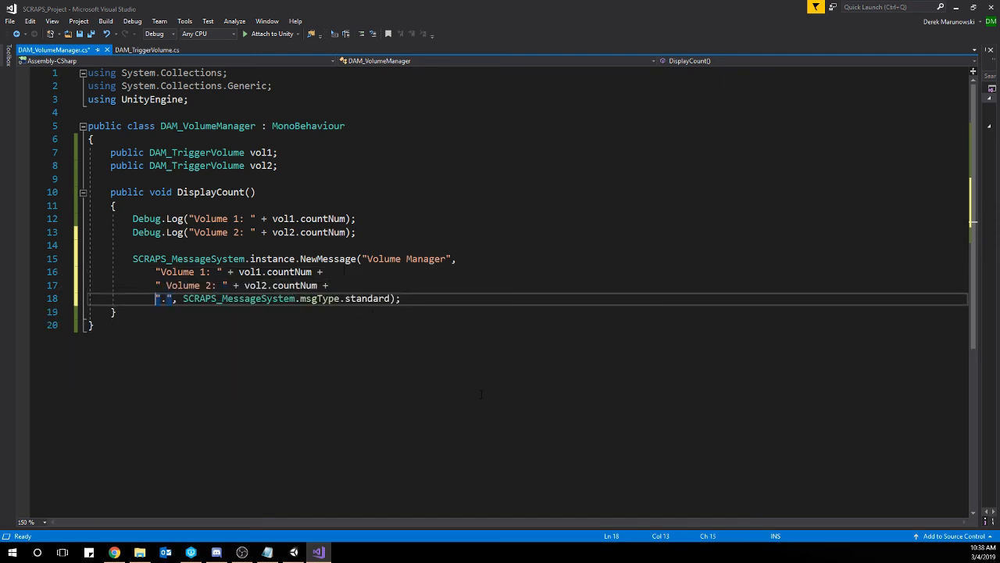
{"action": "key", "text": "Return"}
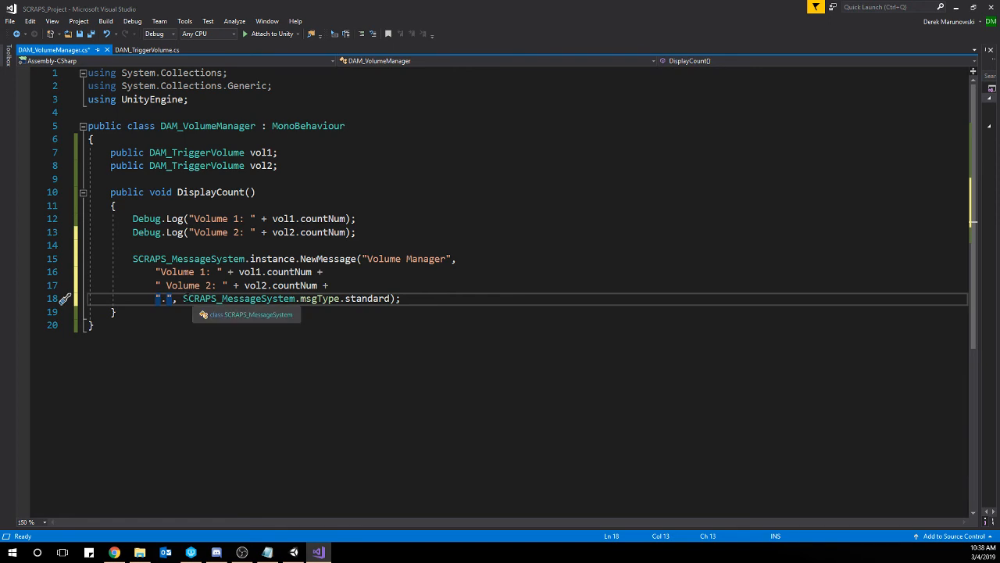
{"action": "left_click", "coordinate": [182, 299]}
{"action": "key", "text": "Return"}
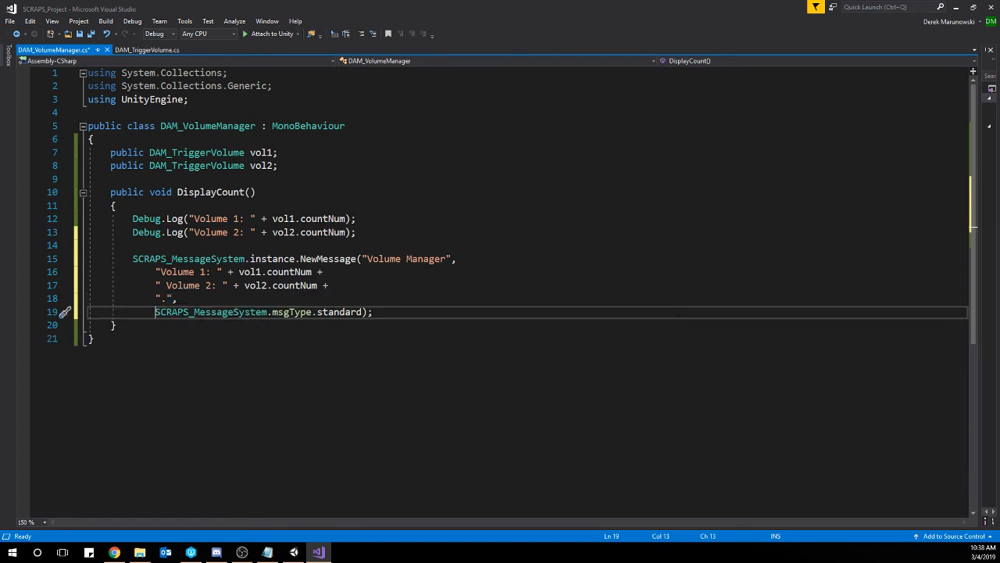
{"action": "key", "text": "End"}
{"action": "key", "text": "ctrl+s"}
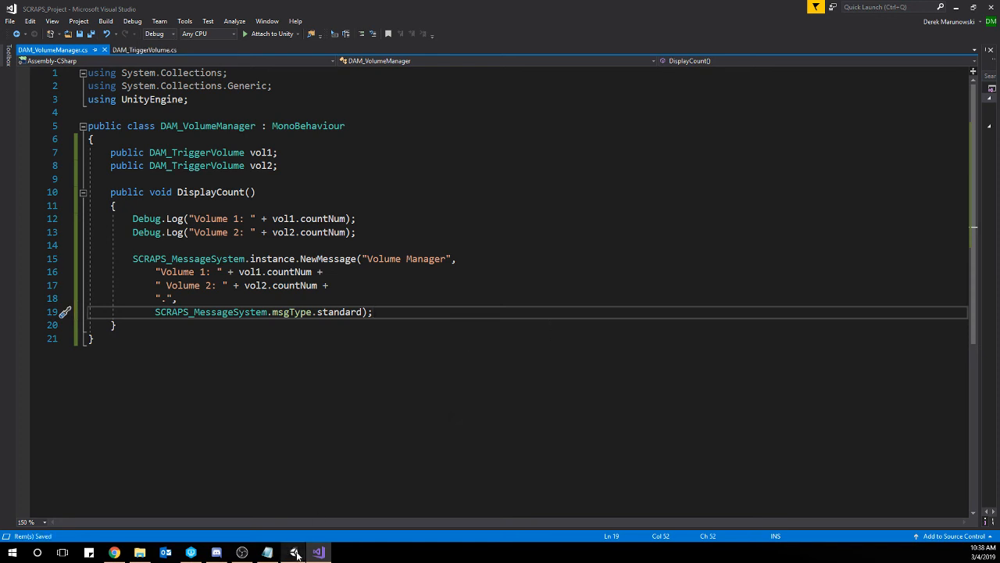
Switch to Unity, show the Game view with Maximize On Play enabled, and start the play test.
{"action": "key", "text": "alt+Tab"}
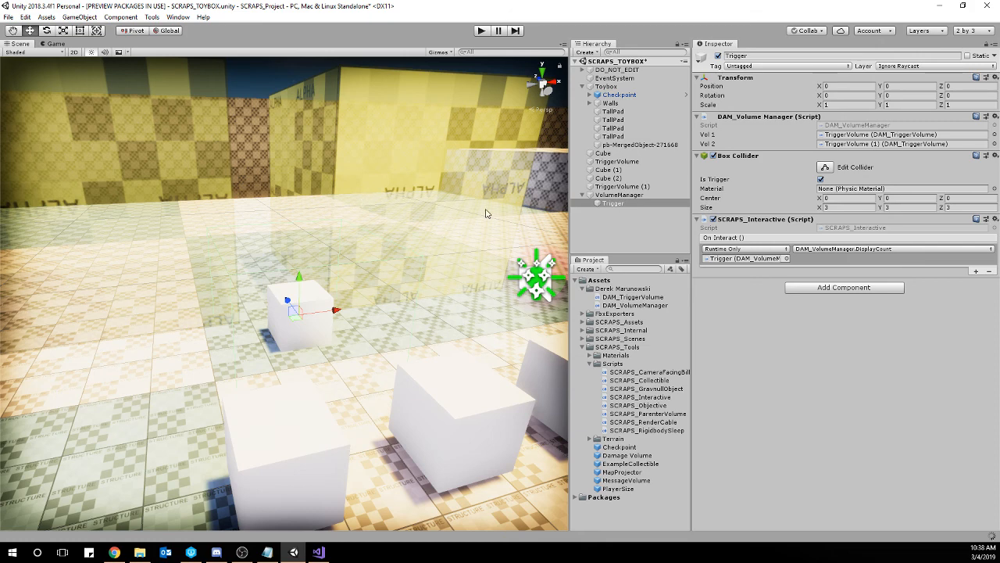
{"action": "left_click", "coordinate": [56, 43]}
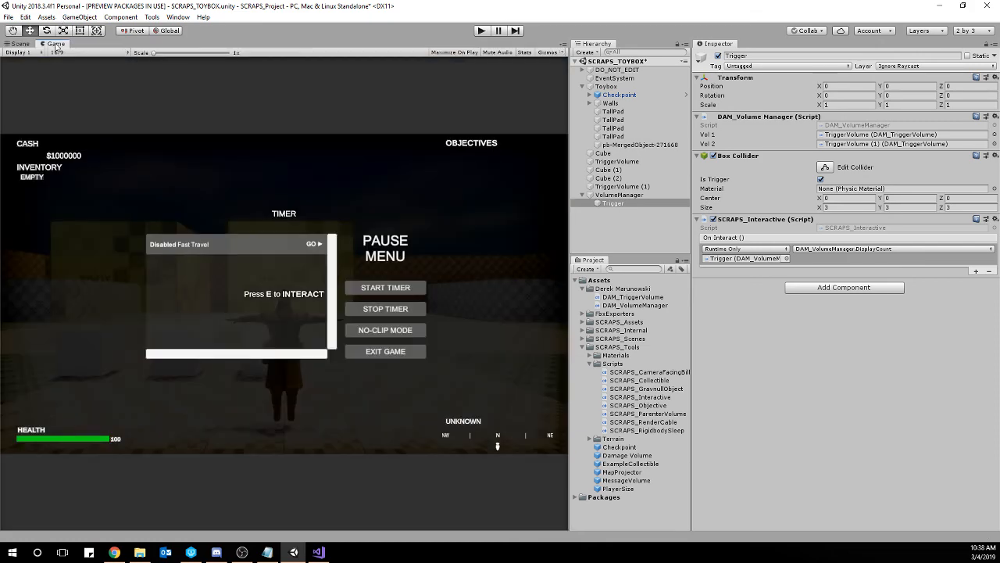
{"action": "left_click", "coordinate": [456, 52]}
{"action": "left_click", "coordinate": [482, 31]}
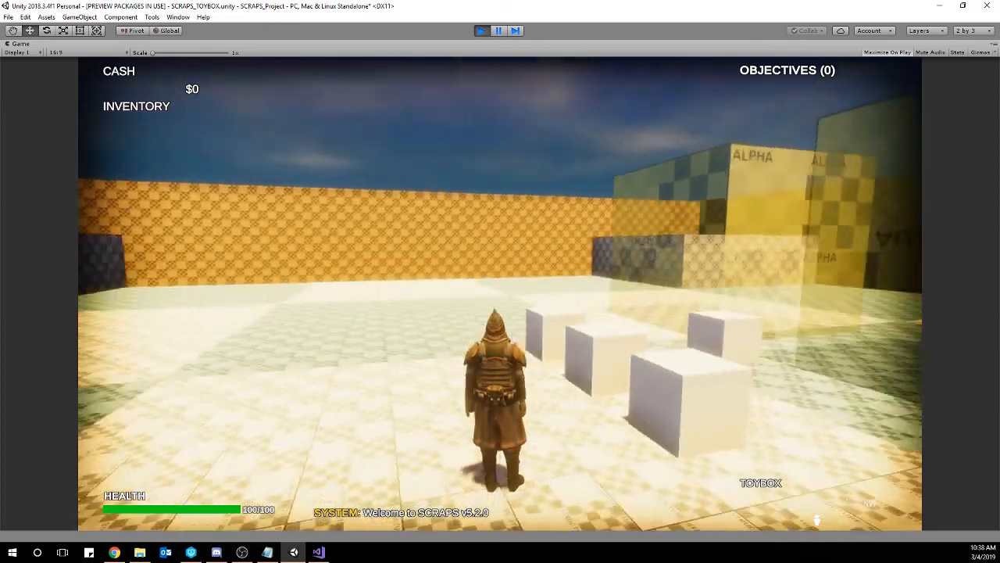
Interact with the Trigger before and after moving cubes into the two volumes to display the count messages, and pause the game.
{"action": "key", "text": "w"}
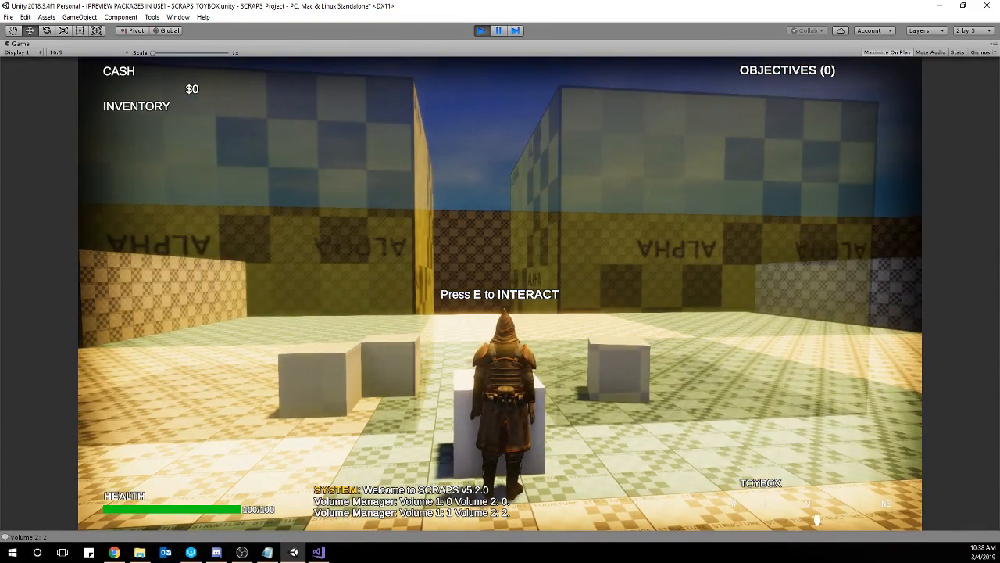
{"action": "key", "text": "s"}
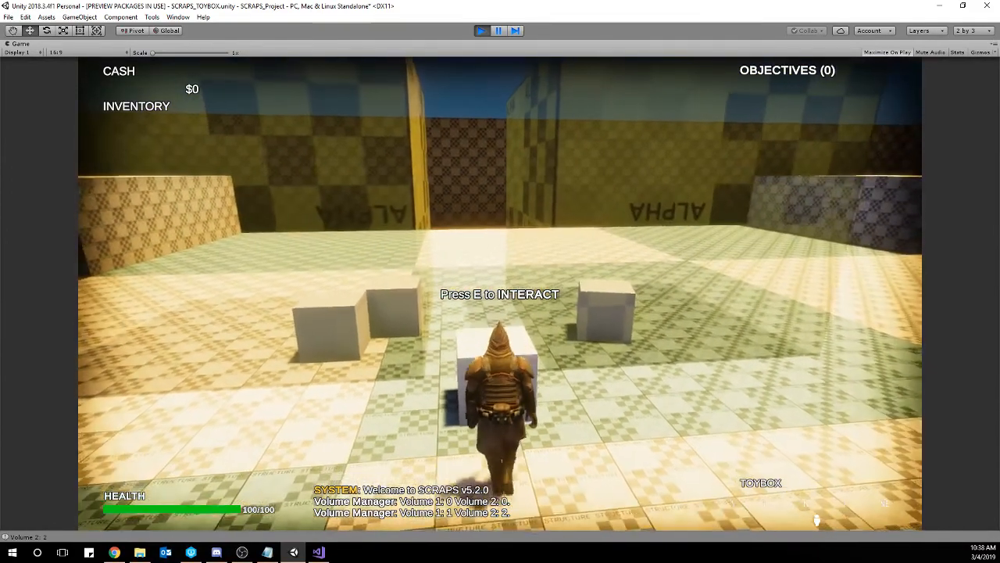
{"action": "key", "text": "s"}
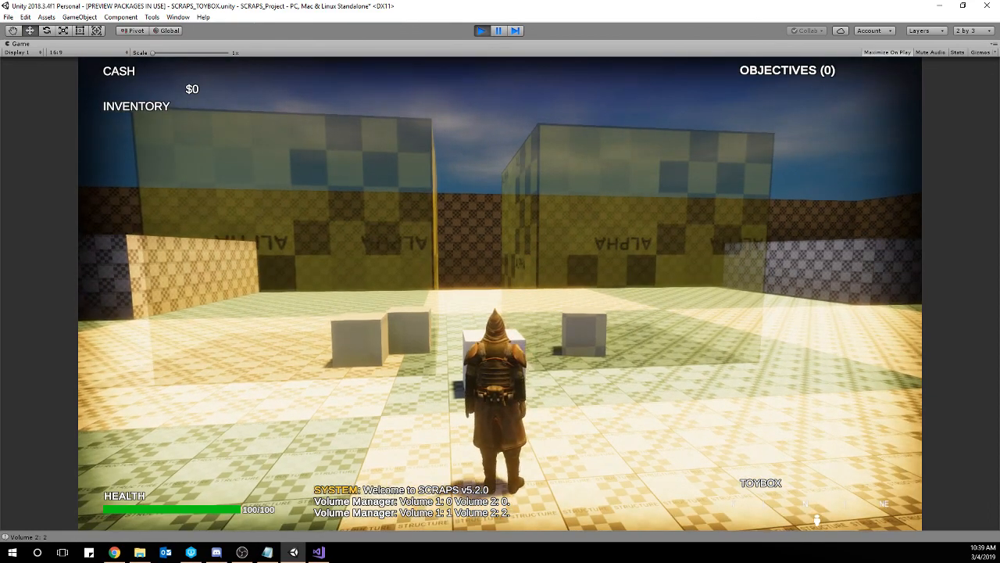
{"action": "key", "text": "Escape"}
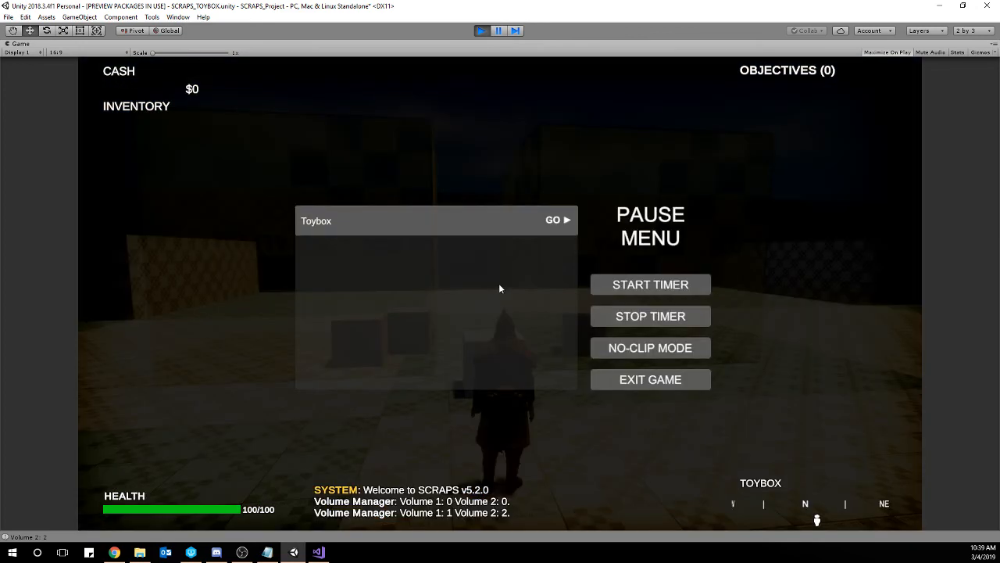